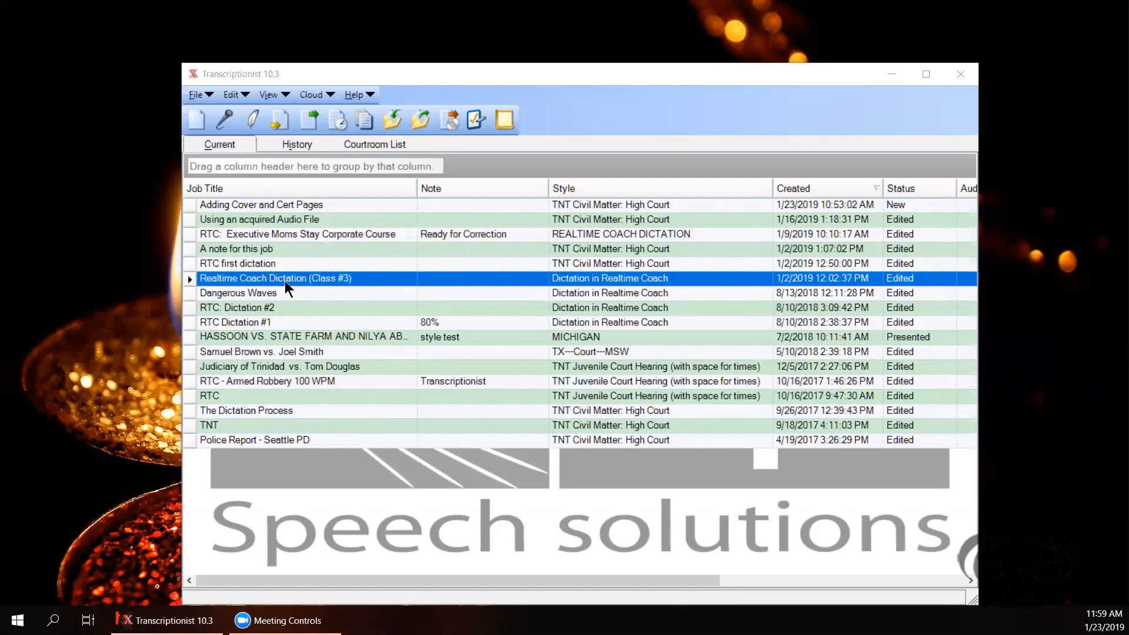
Step: Open the Realtime Coach Dictation (Class #3) job with 'Scope Loads The Speech Engine' left unchecked
click(363, 113)
click(275, 122)
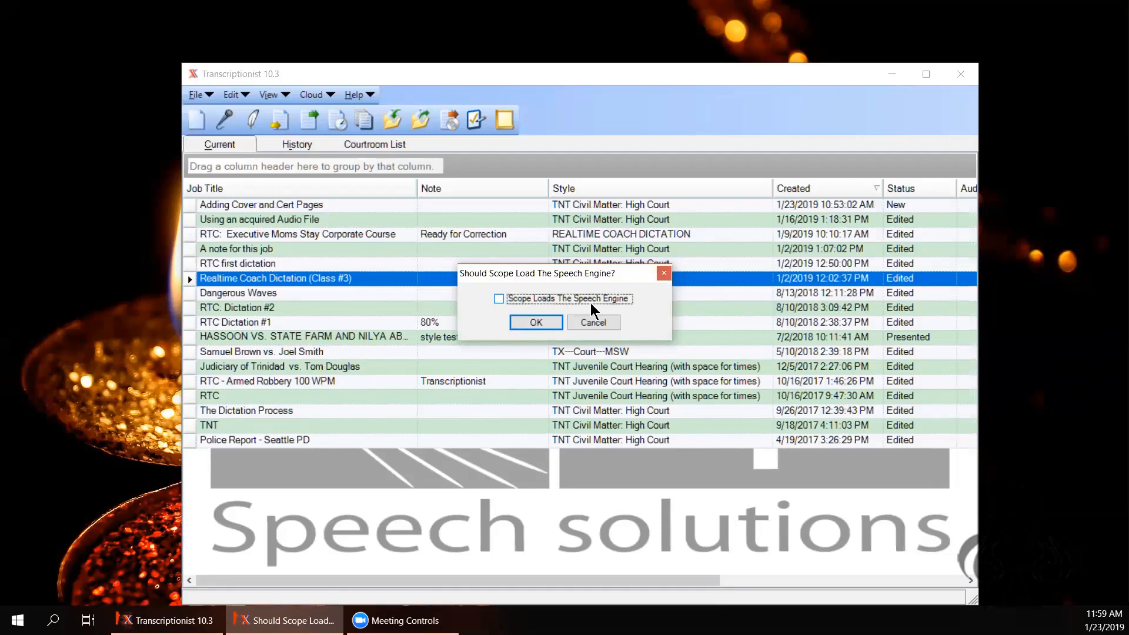
click(535, 322)
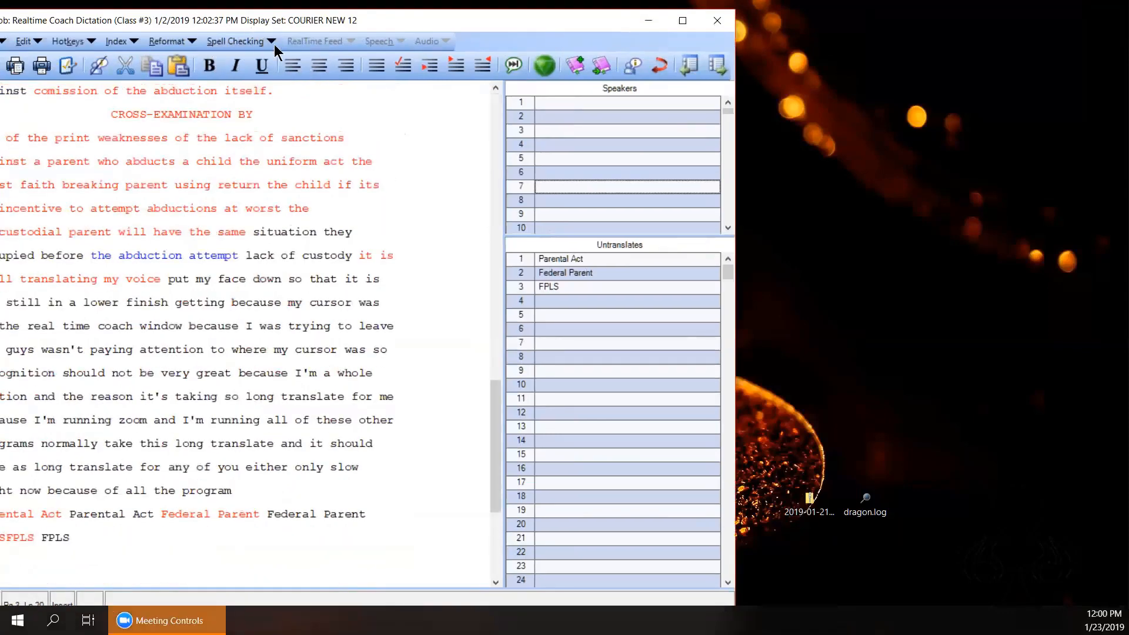
Step: Maximize the job editor and page back through the dictation transcript
double_click(317, 29)
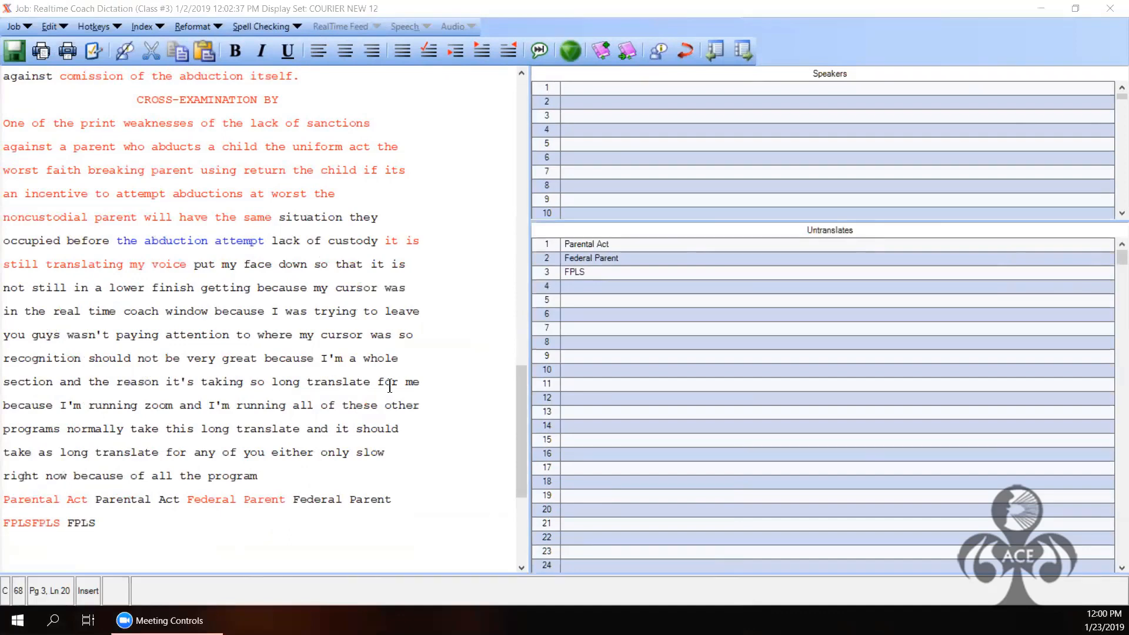
scroll(507, 133, up, 8)
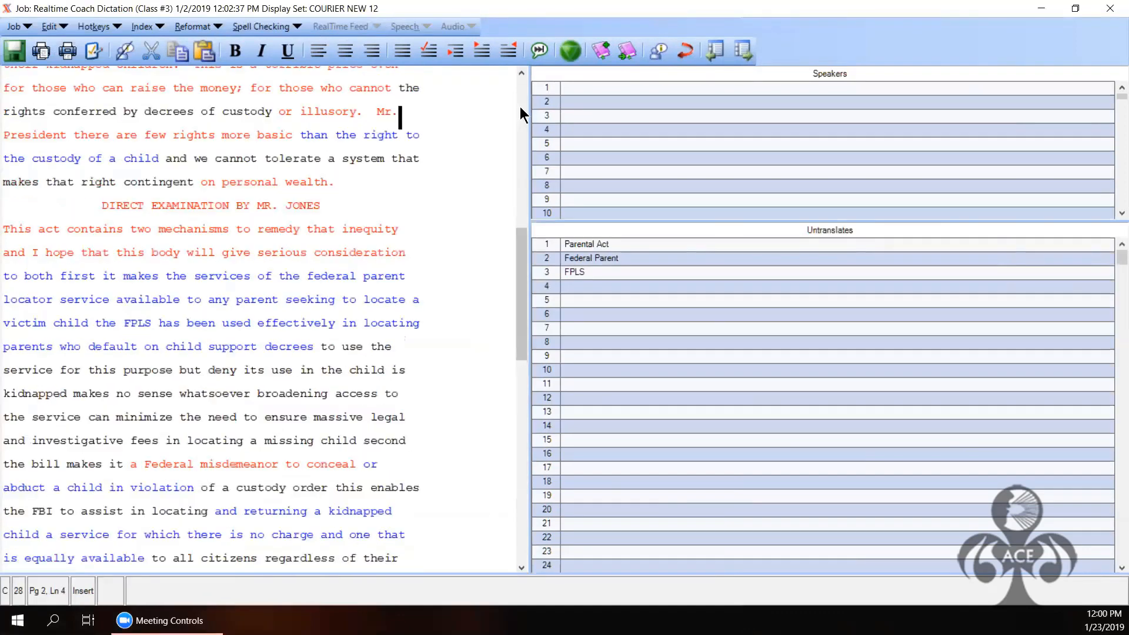
click(520, 107)
Step: Start Job > Finalize, cancel it, and close the job editor
click(32, 26)
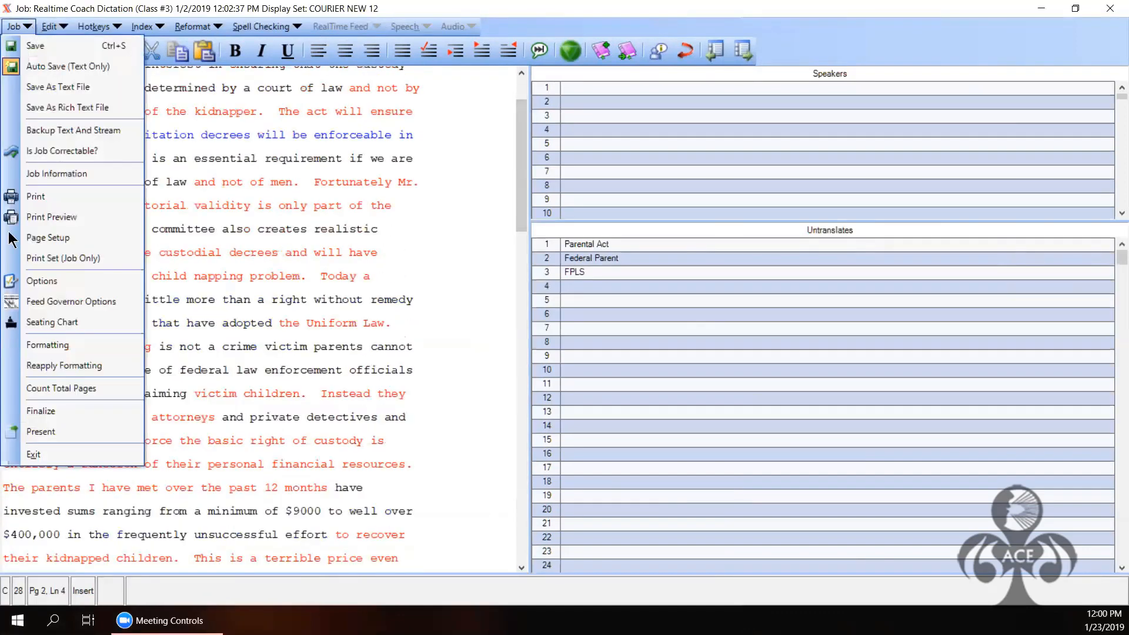
click(33, 412)
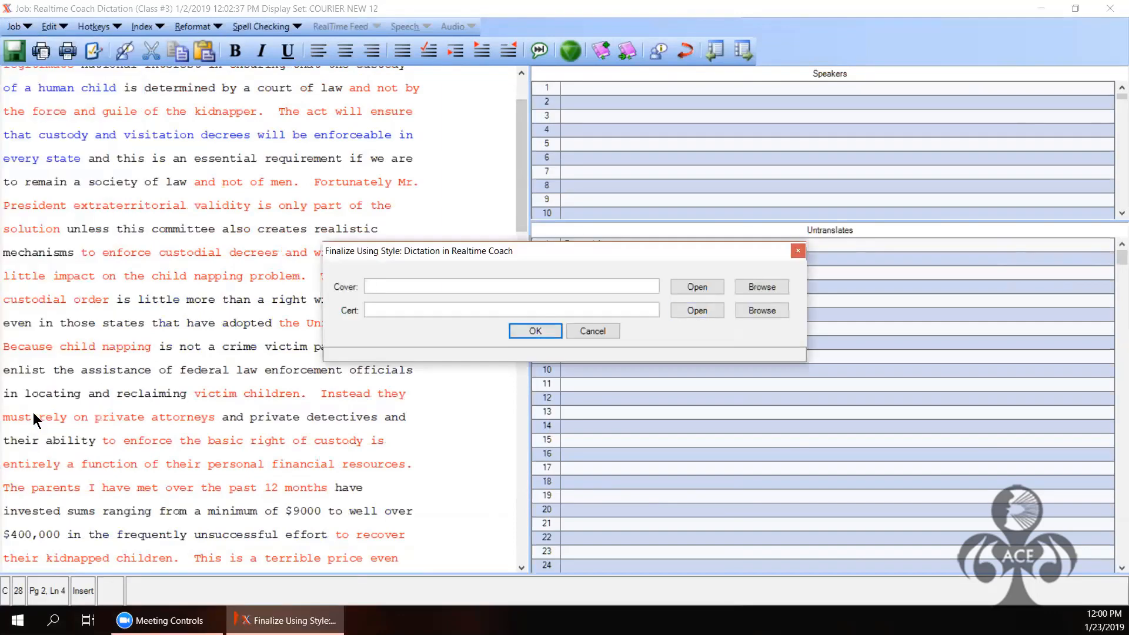
click(618, 332)
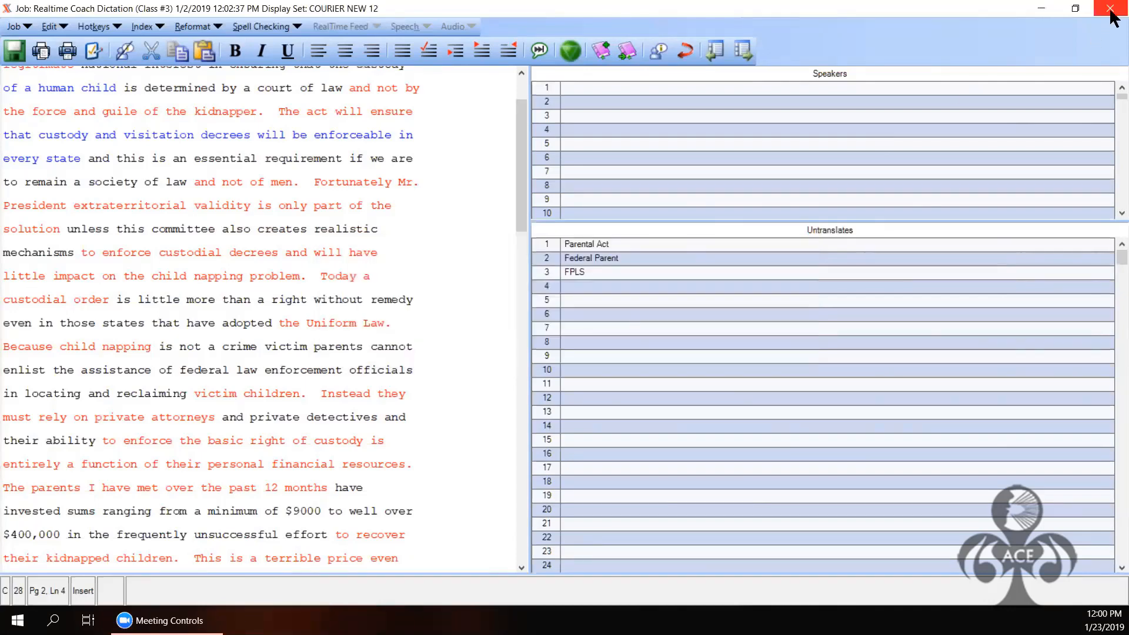
click(1112, 14)
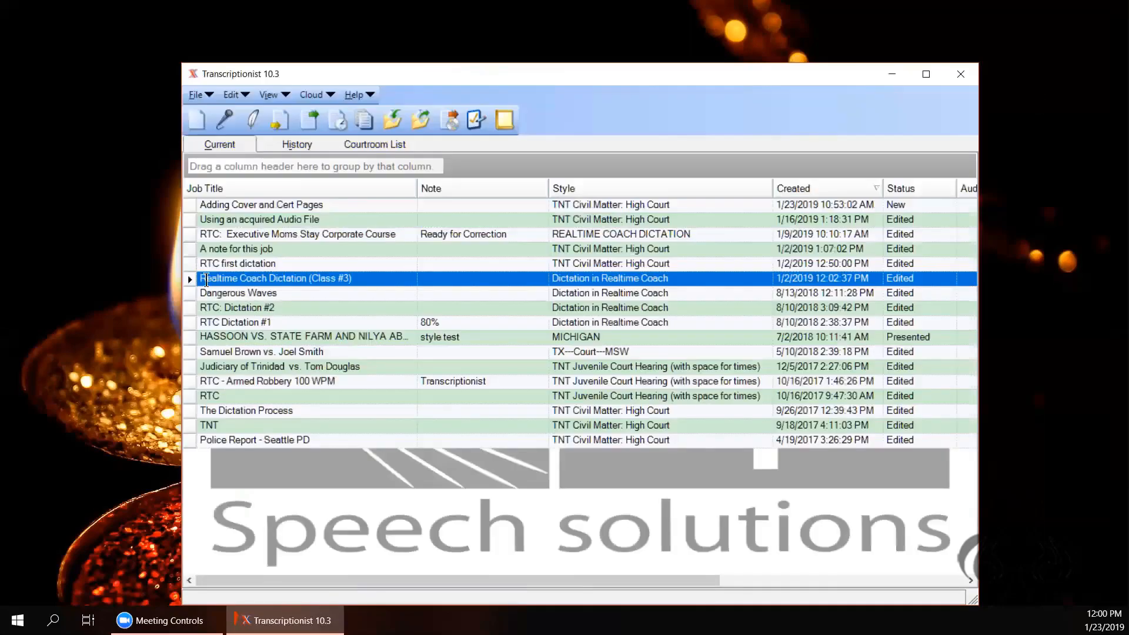
Step: Open Job Information for the Realtime Coach Dictation job and restore it to a smaller window
double_click(206, 279)
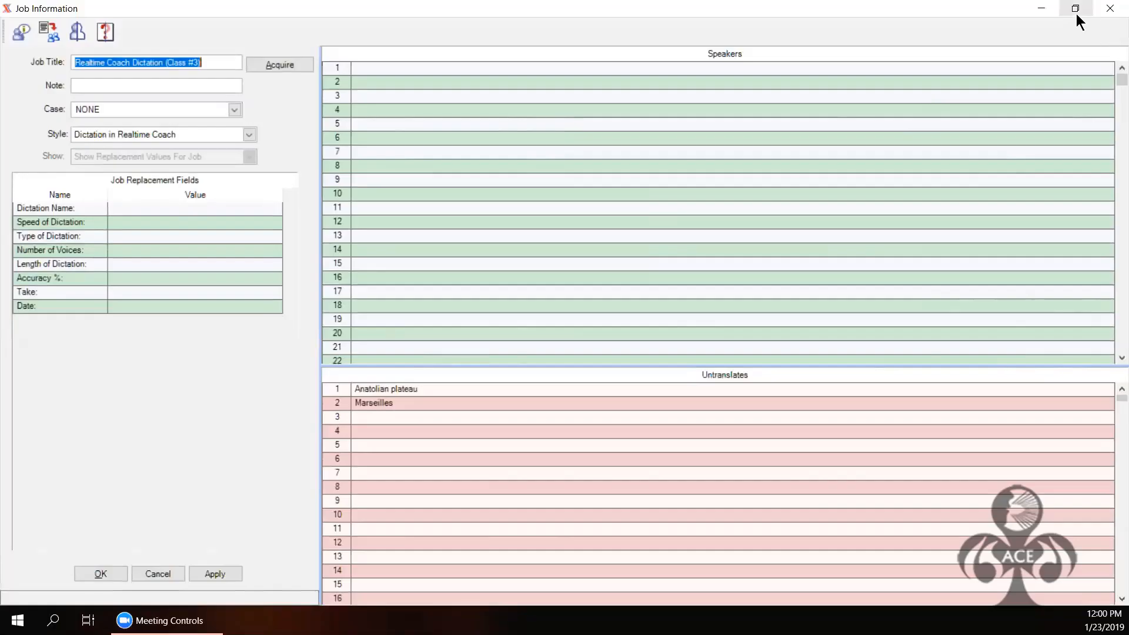
click(1076, 9)
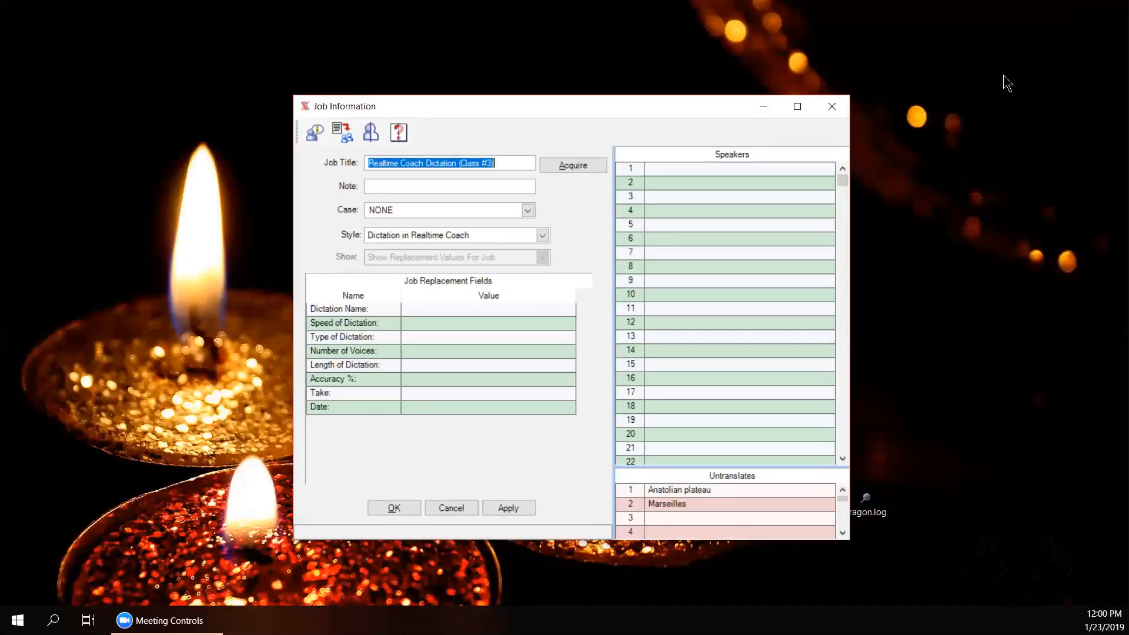
Step: Set the job style to TNT Civil Matter: High Court and move to the COURT value
click(541, 237)
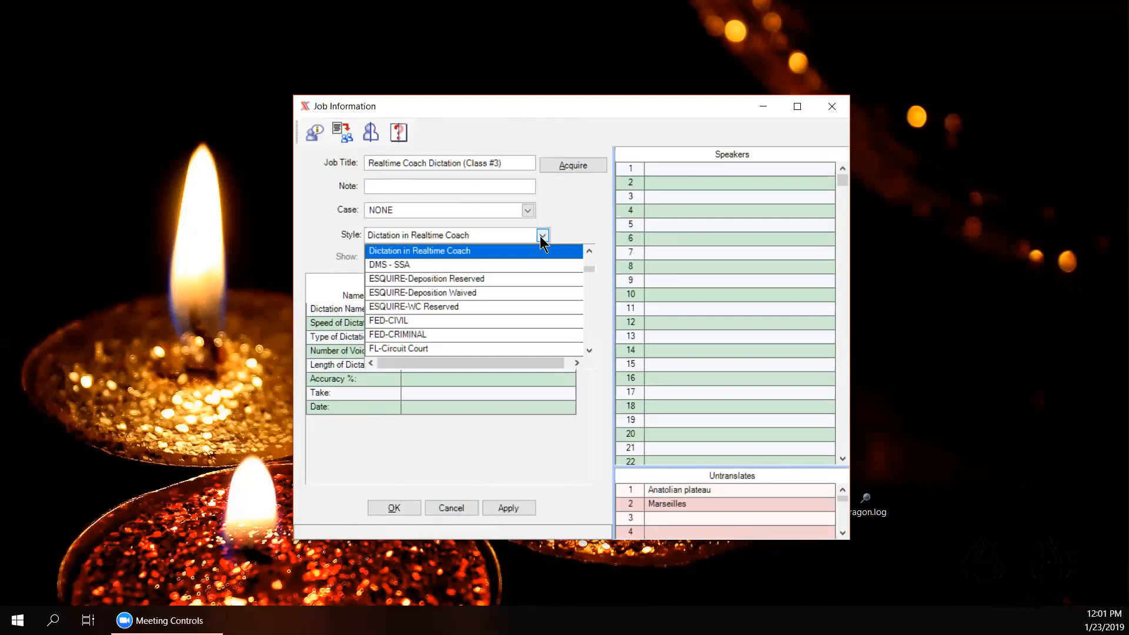
scroll(542, 243, down, 6)
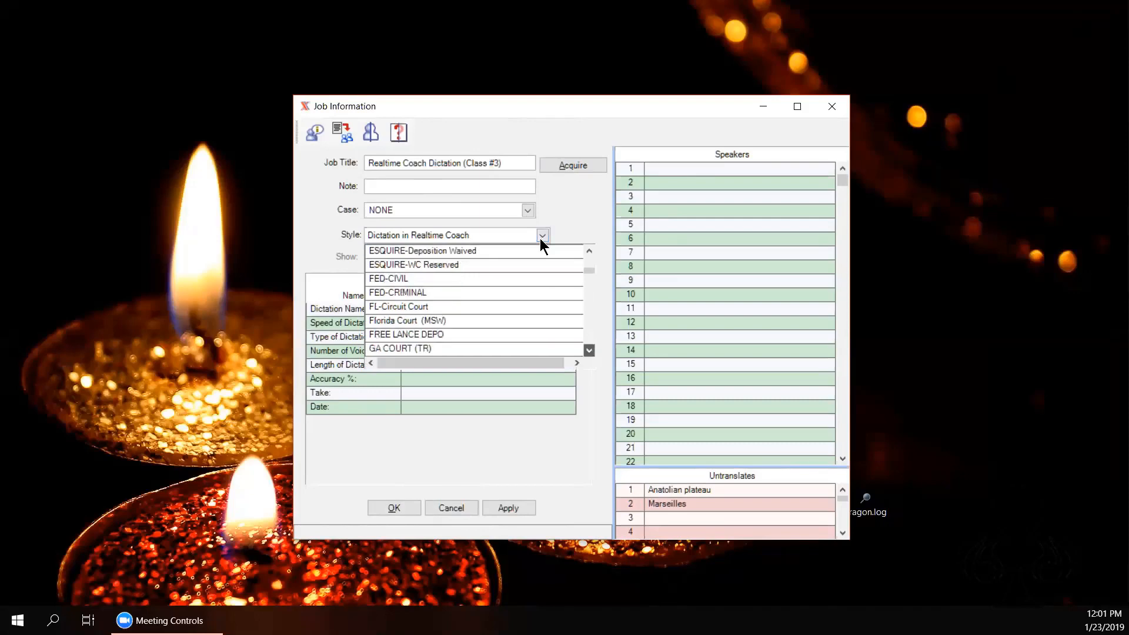
scroll(540, 239, down, 12)
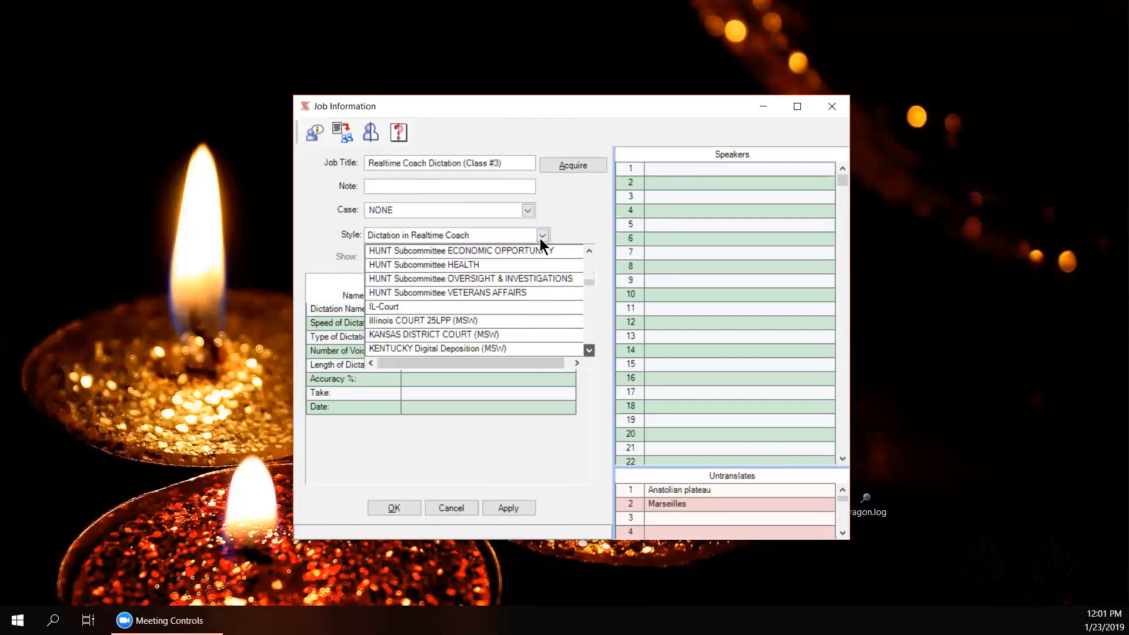
scroll(540, 238, down, 12)
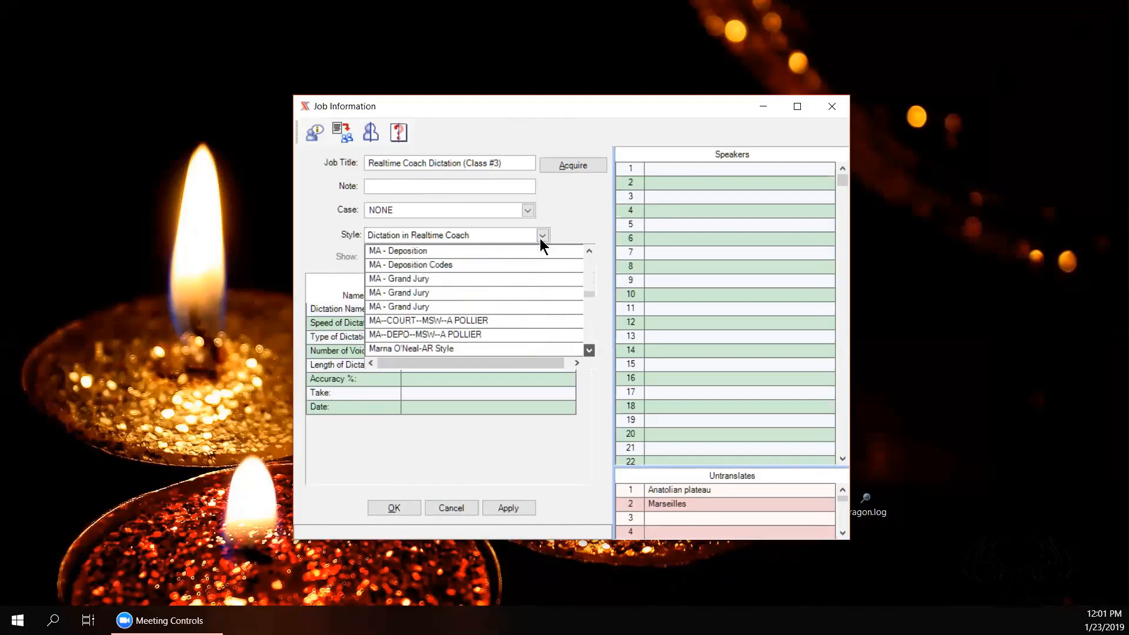
scroll(540, 239, down, 12)
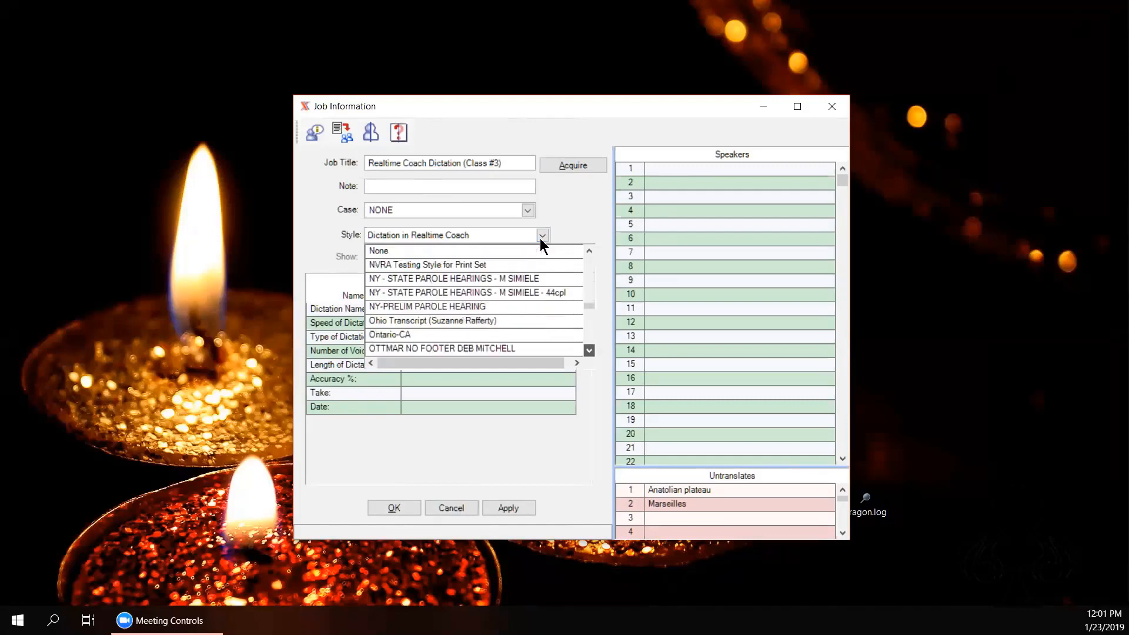
scroll(540, 238, down, 12)
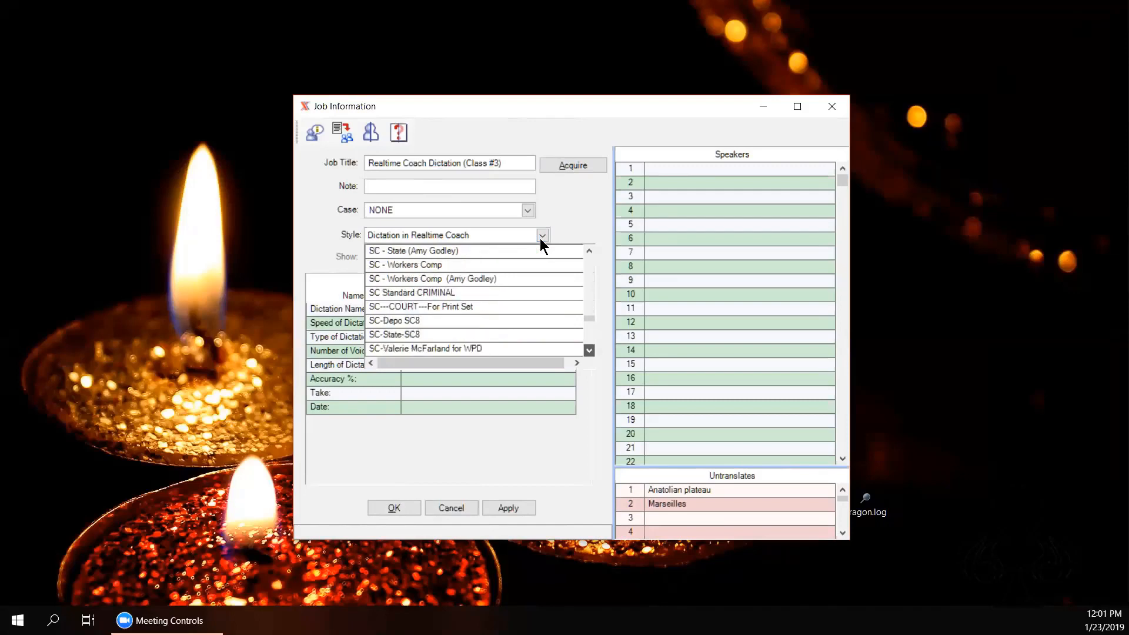
scroll(540, 238, down, 3)
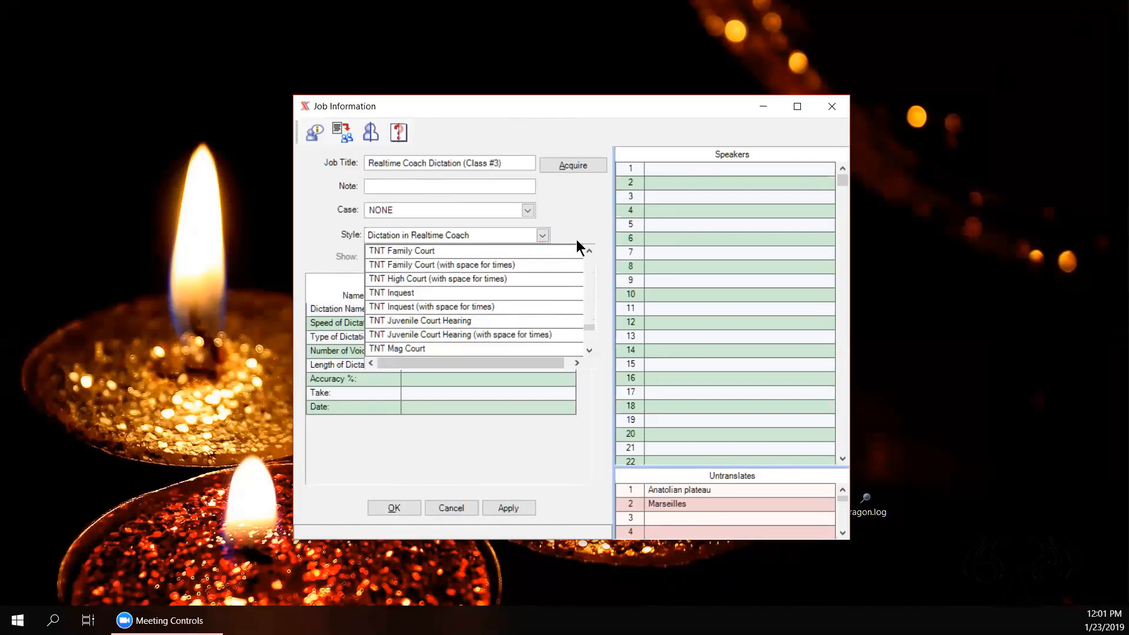
scroll(577, 244, up, 4)
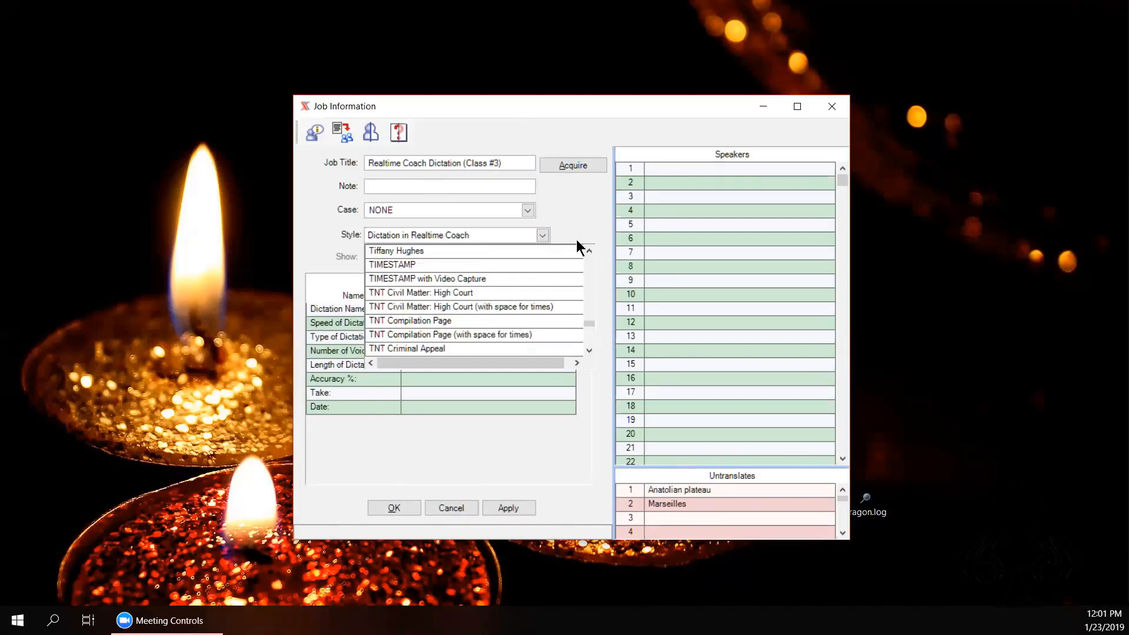
key(Down)
key(Return)
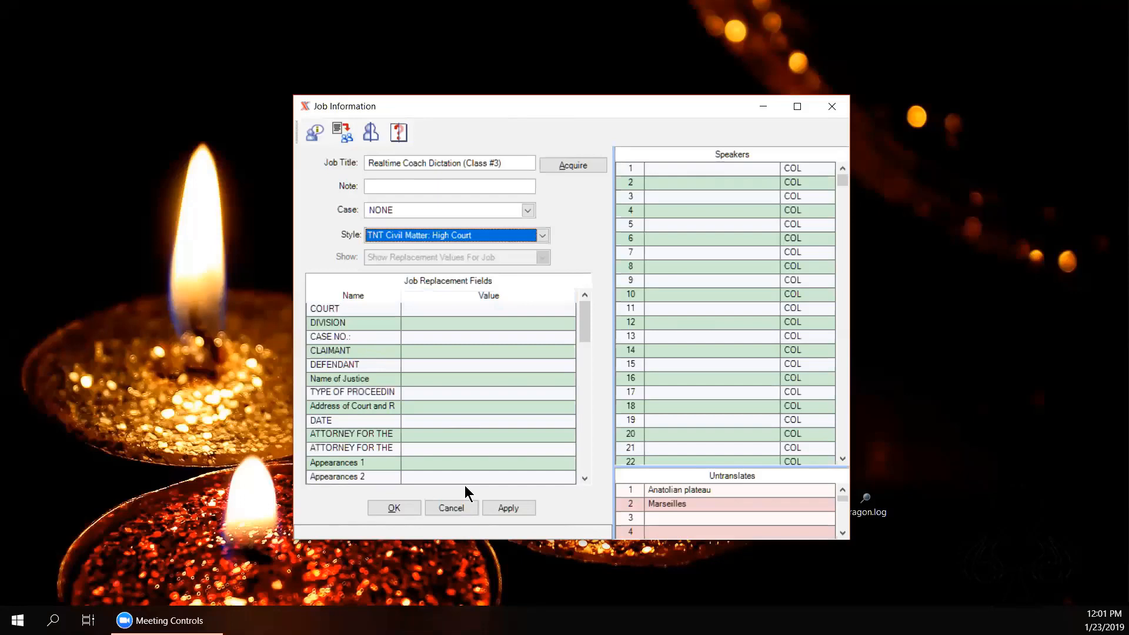
key(Tab)
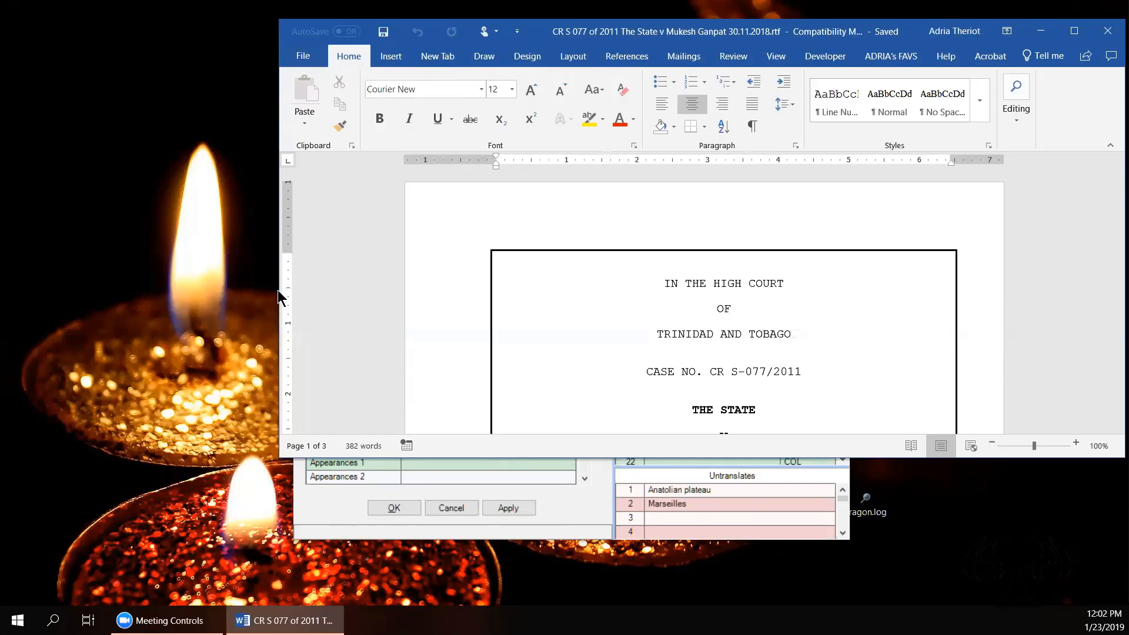
Step: Narrow Word and move the Job Information window to the screen's left side
drag(277, 291, 589, 290)
click(479, 102)
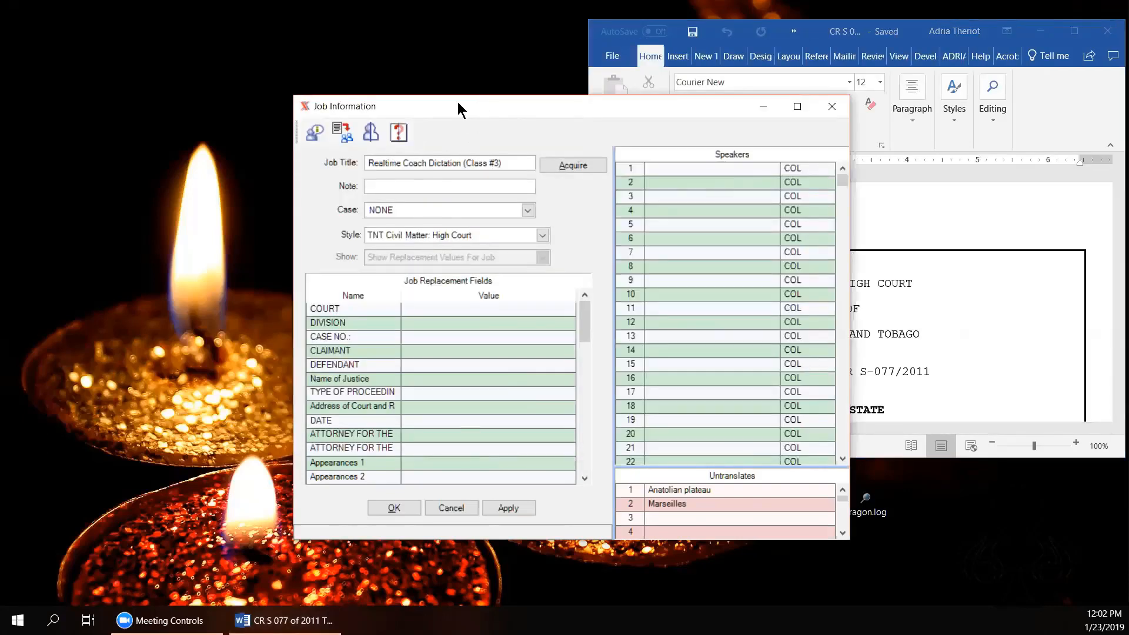
drag(457, 101, 187, 61)
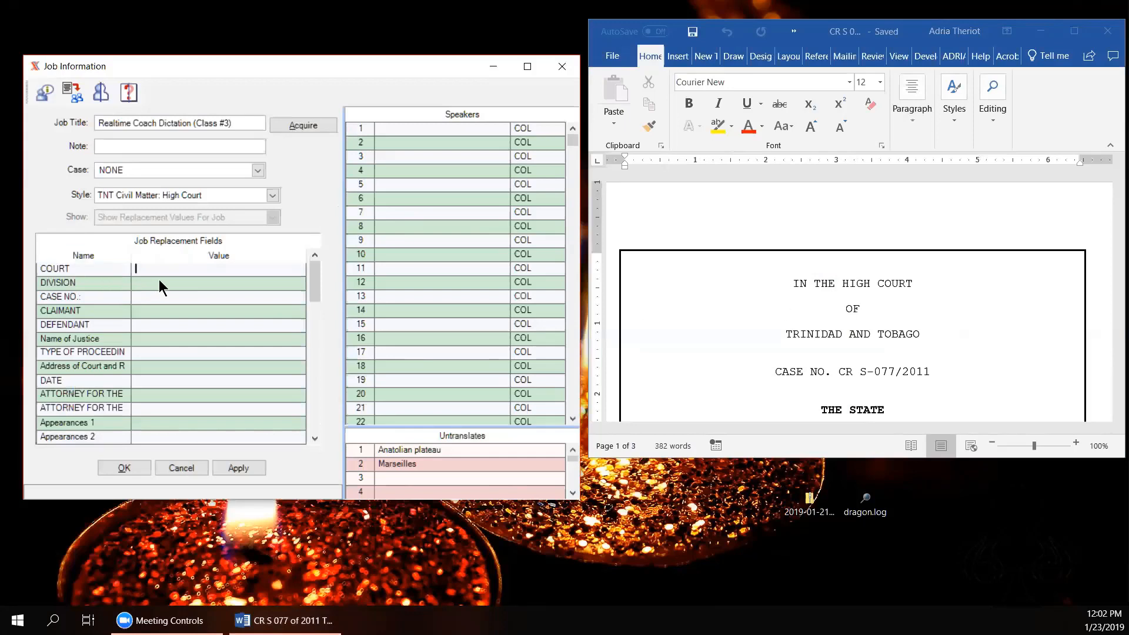
Step: Enter HIGH as the COURT value and enlarge Word to show more of the cover heading
text(HIGH)
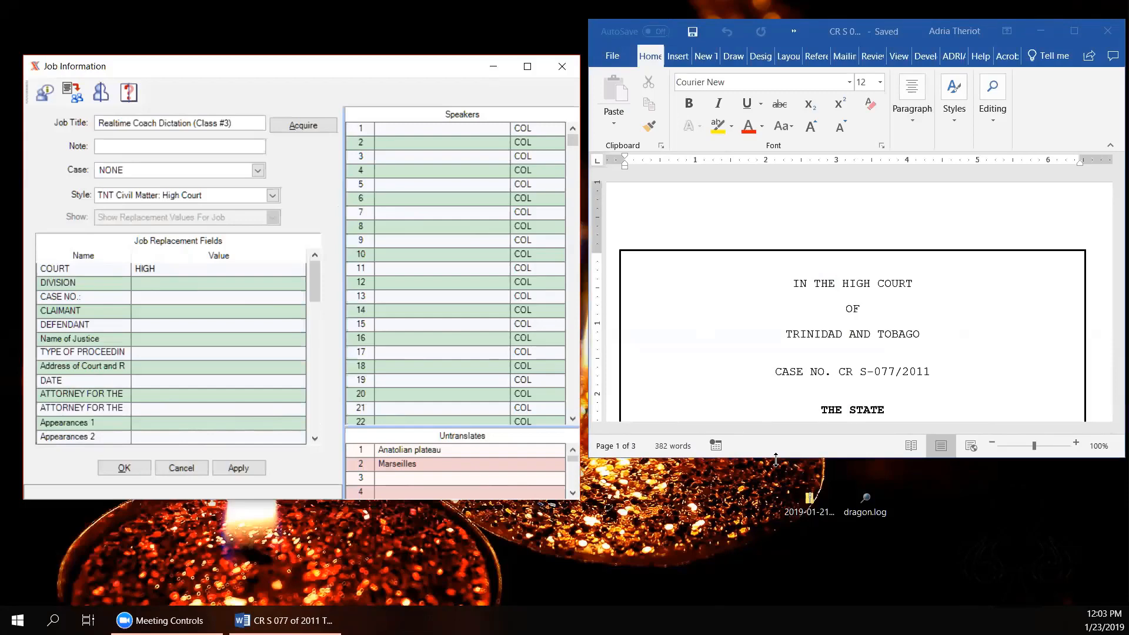
drag(777, 459, 777, 593)
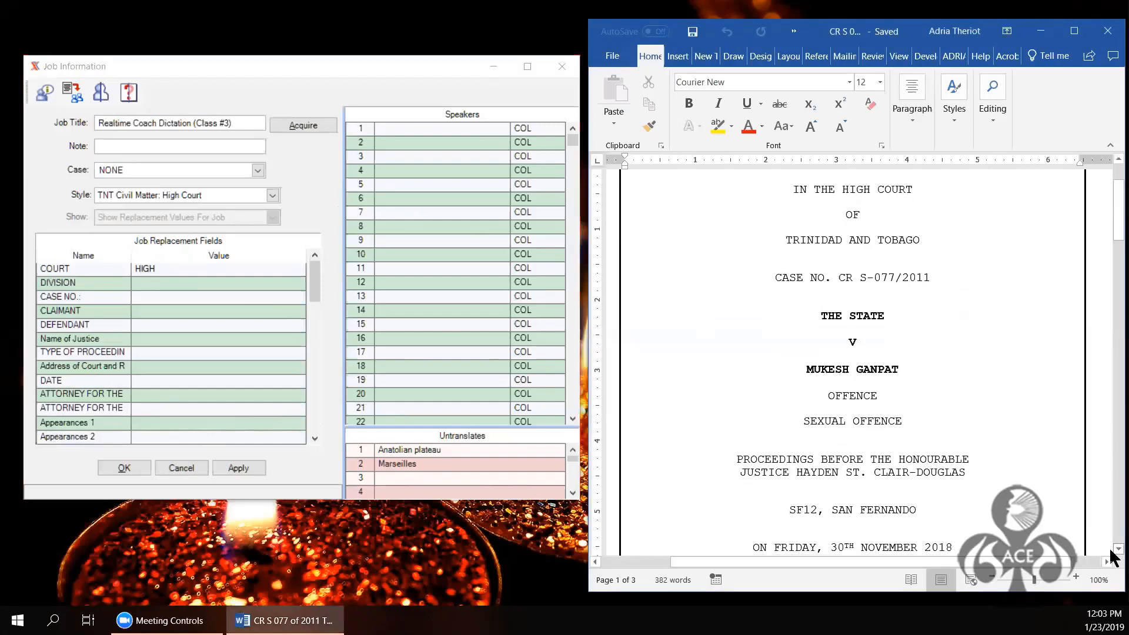
click(227, 281)
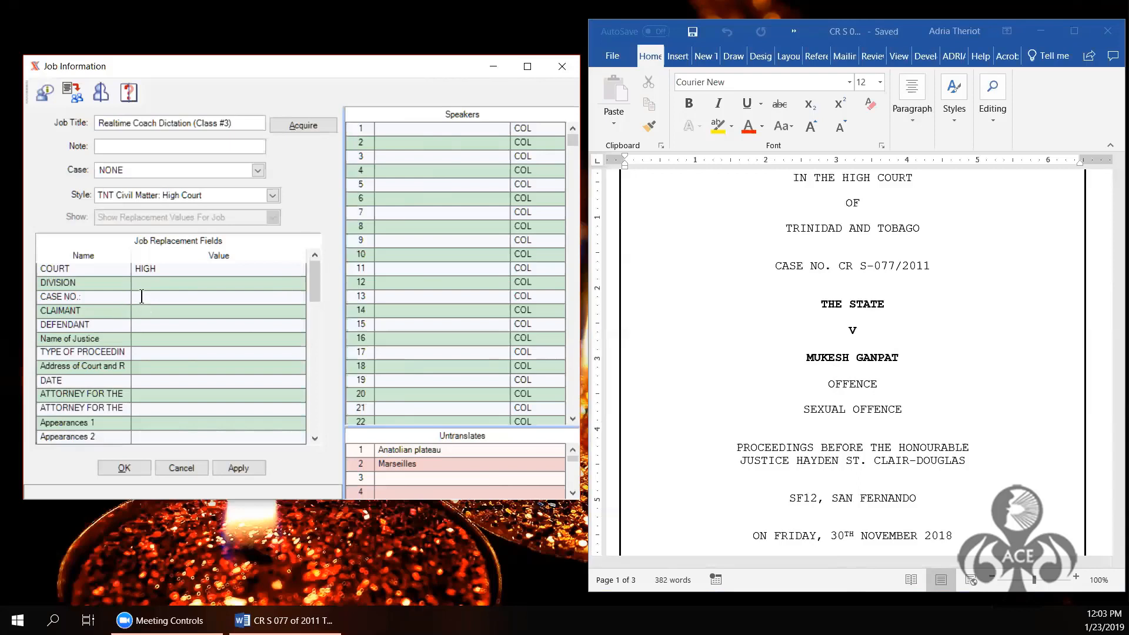
click(272, 196)
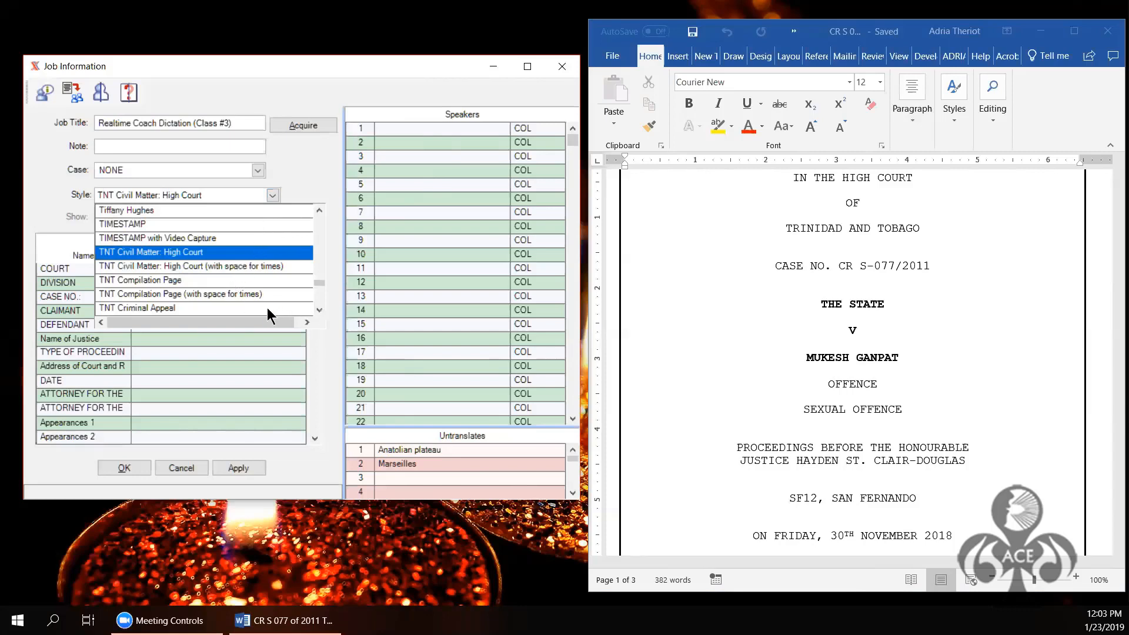
Step: Switch the job style to TNT Criminal Matter: High Court
click(319, 310)
click(319, 310)
click(319, 310)
click(319, 310)
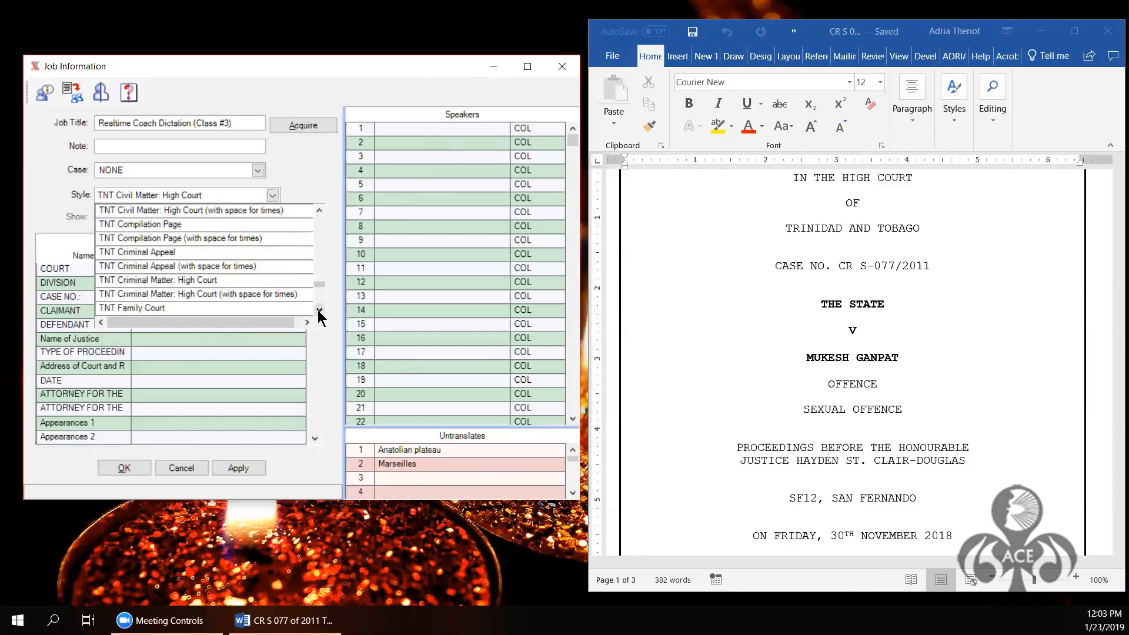
click(319, 310)
click(213, 267)
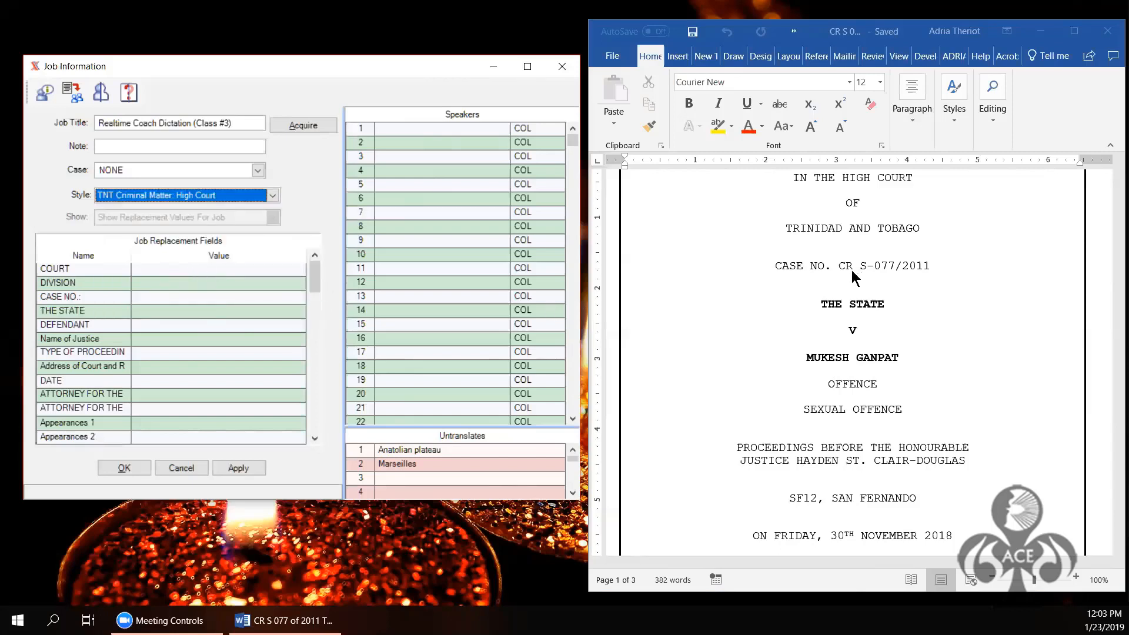
click(155, 267)
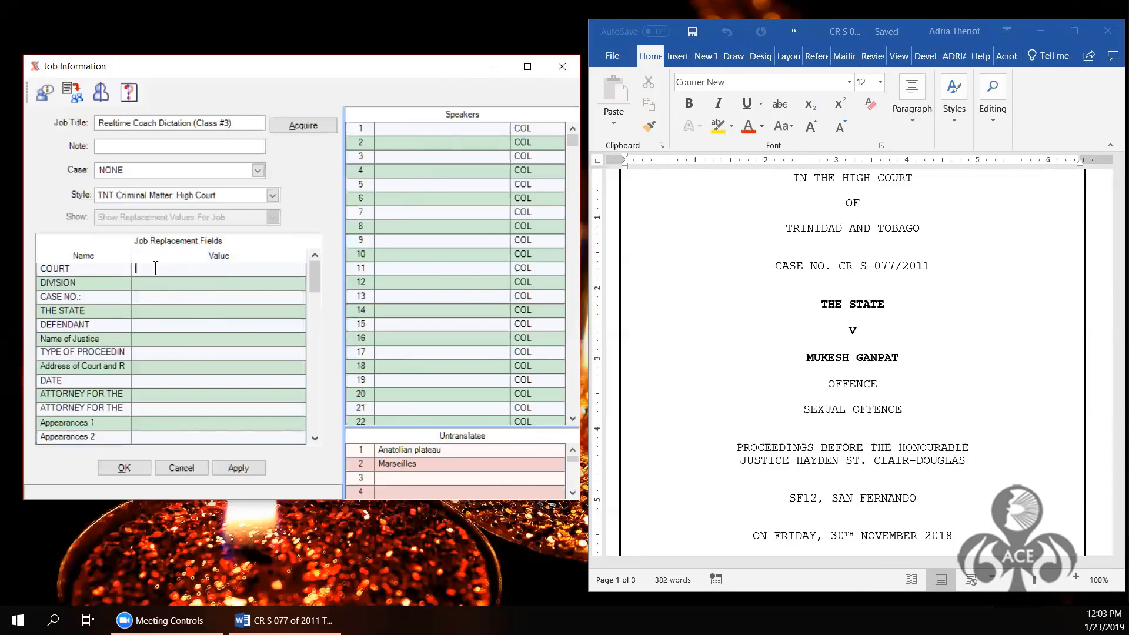
text(HIGH)
key(Tab)
Step: Enter THE STATE, the defendant's name, the justice's name and proceeding CRIMINAL SEXUAL OFFENCE
click(140, 312)
text(THE STATE)
click(143, 326)
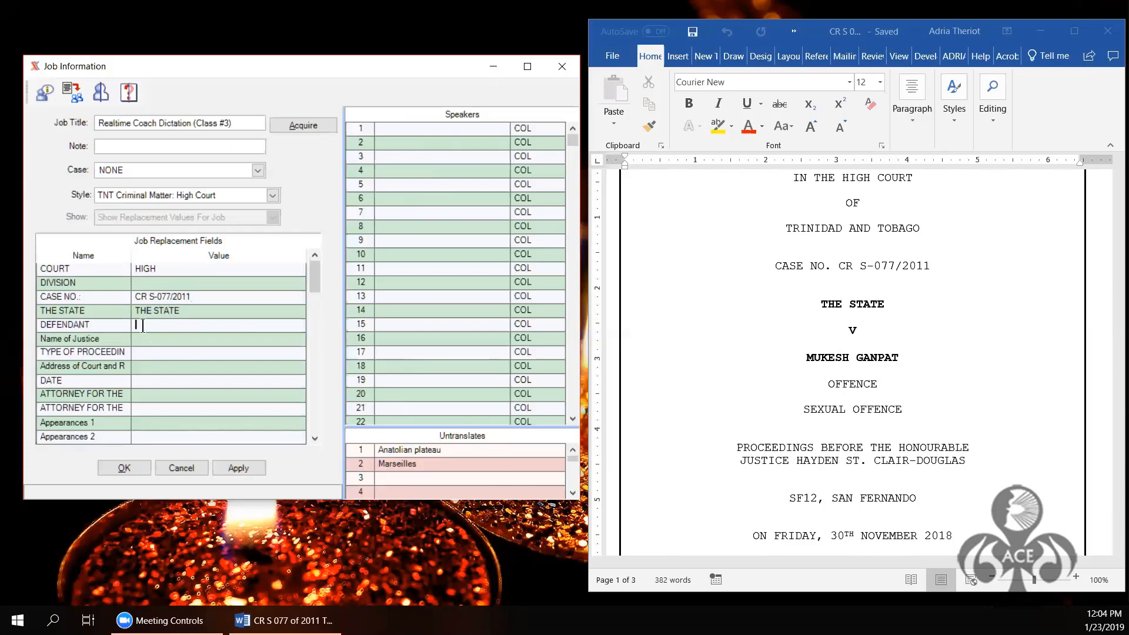
click(148, 341)
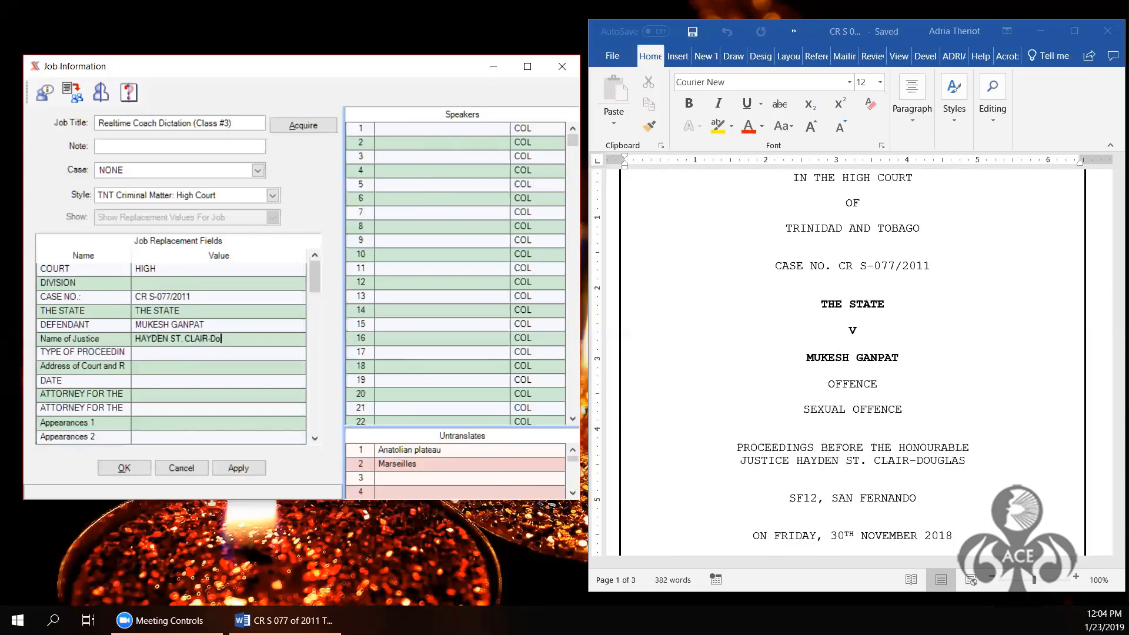
click(151, 355)
text(CRIMINAL SE)
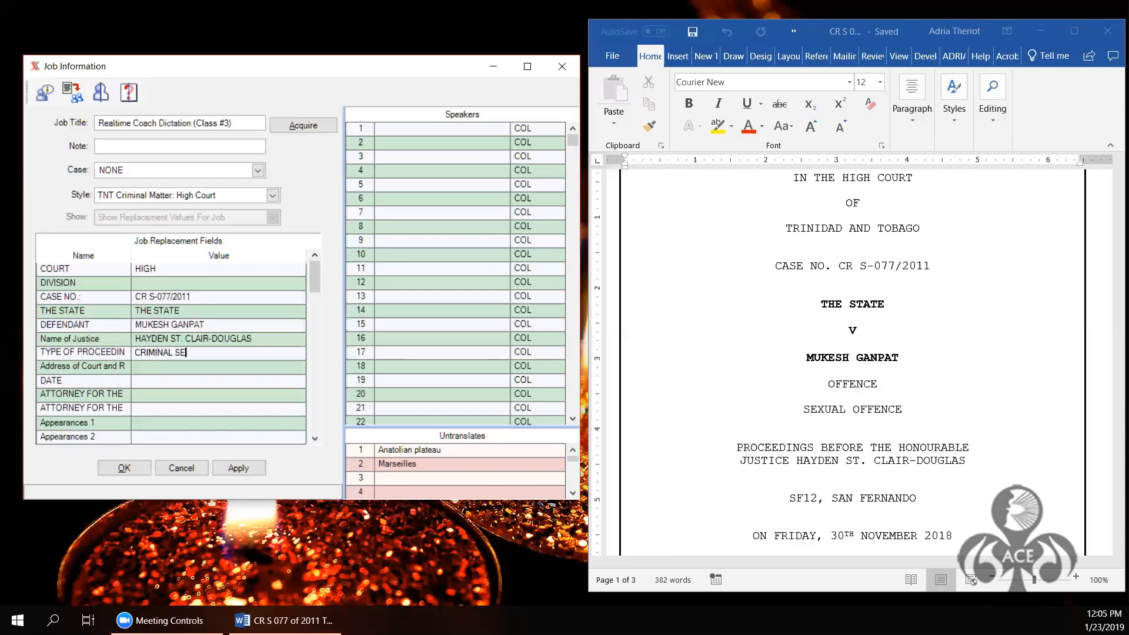
text(XUAL OFFENCE)
Step: Enter court address SF12, SAN FERNANDO and date FRIDAY, 30th NOVEMBER 2018
click(147, 367)
text(SF)
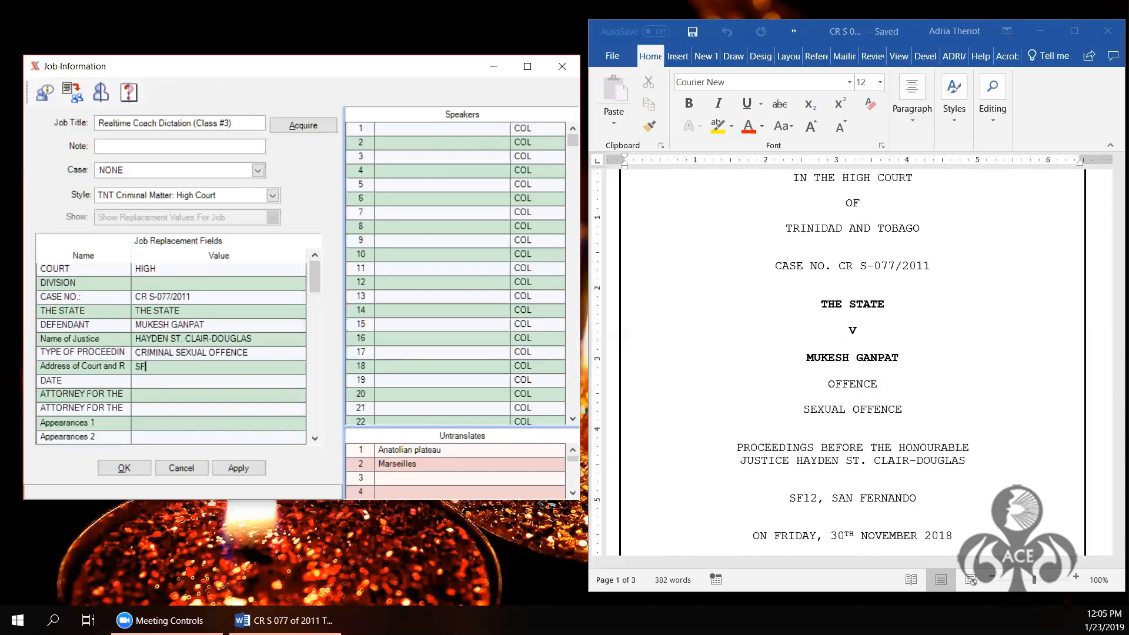
text(12, SAN FERNANDO)
click(139, 383)
text(FRIDAY)
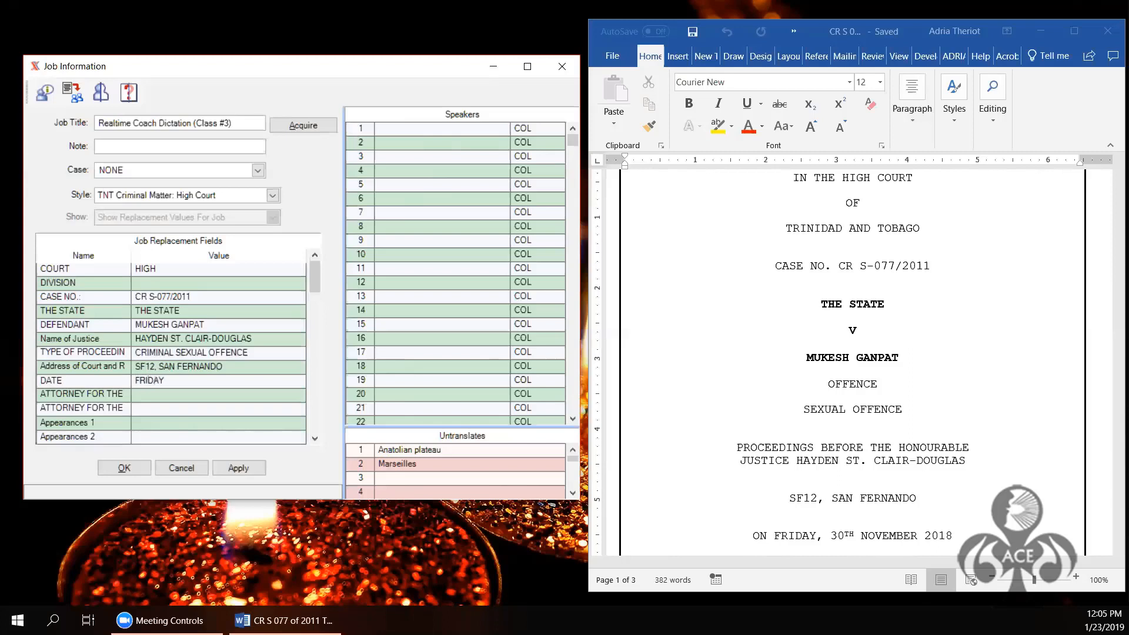
text(, 30th NOVEMBER 2018)
click(149, 394)
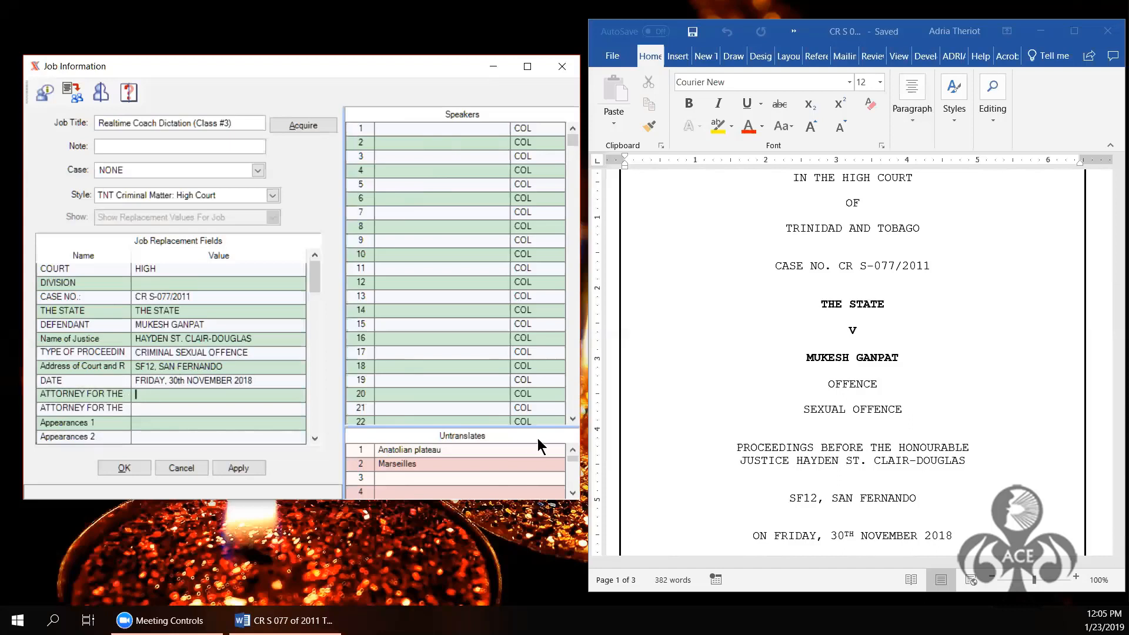
Step: Check the cover page's Appearances, then enter the prosecuting and defending attorneys' names
click(1088, 516)
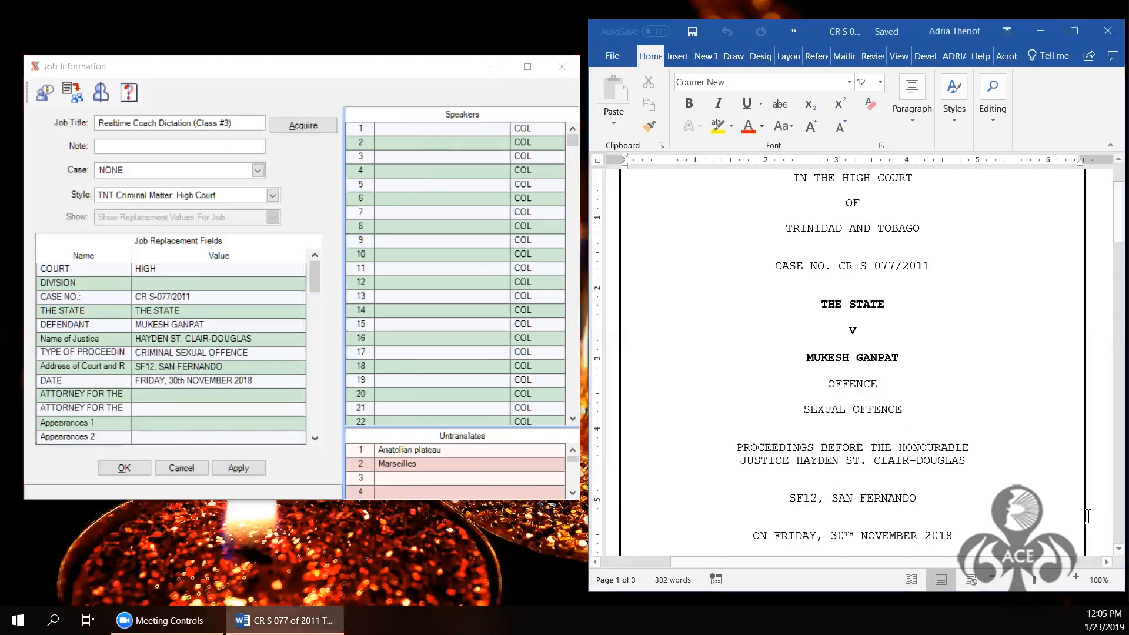
scroll(1088, 516, down, 2)
scroll(1088, 516, down, 6)
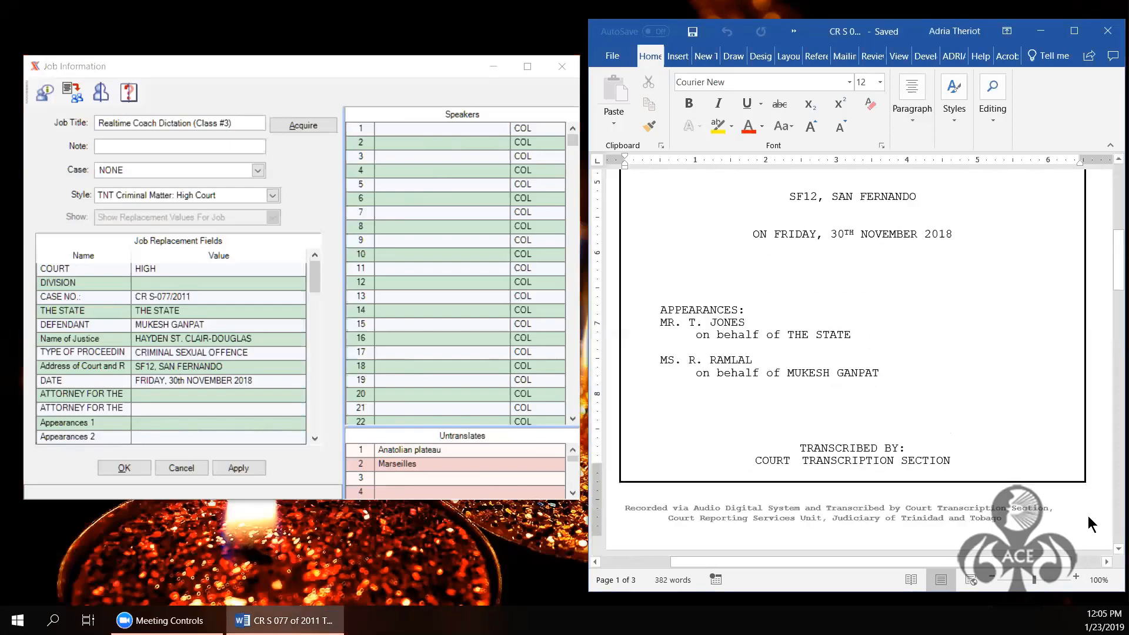
click(146, 391)
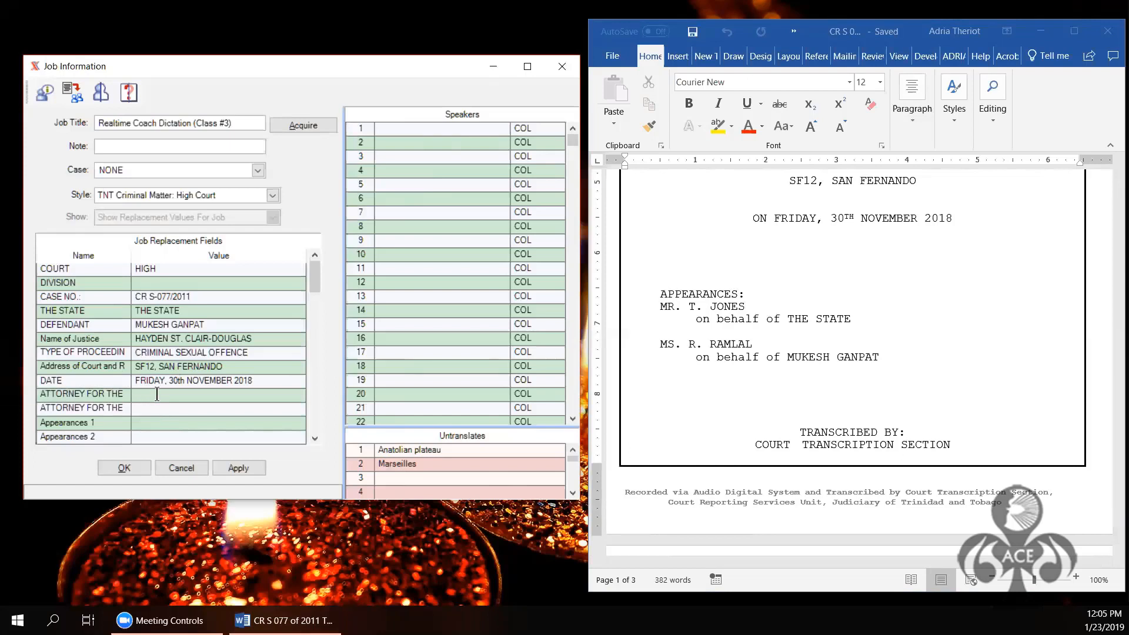
text(MR. T JONES)
click(155, 408)
text(MS. R. RAMLAL)
Step: Enter THE COURT and the two counsel names as speakers 1 to 3
click(388, 130)
text(THE COURT)
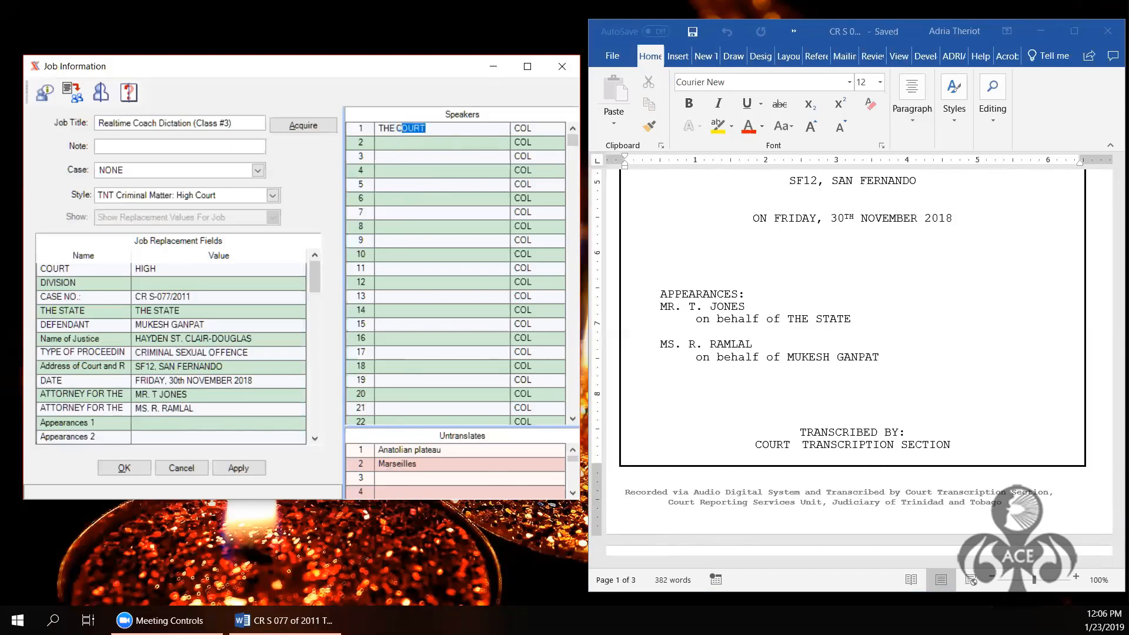
key(Tab)
key(Tab)
text(M)
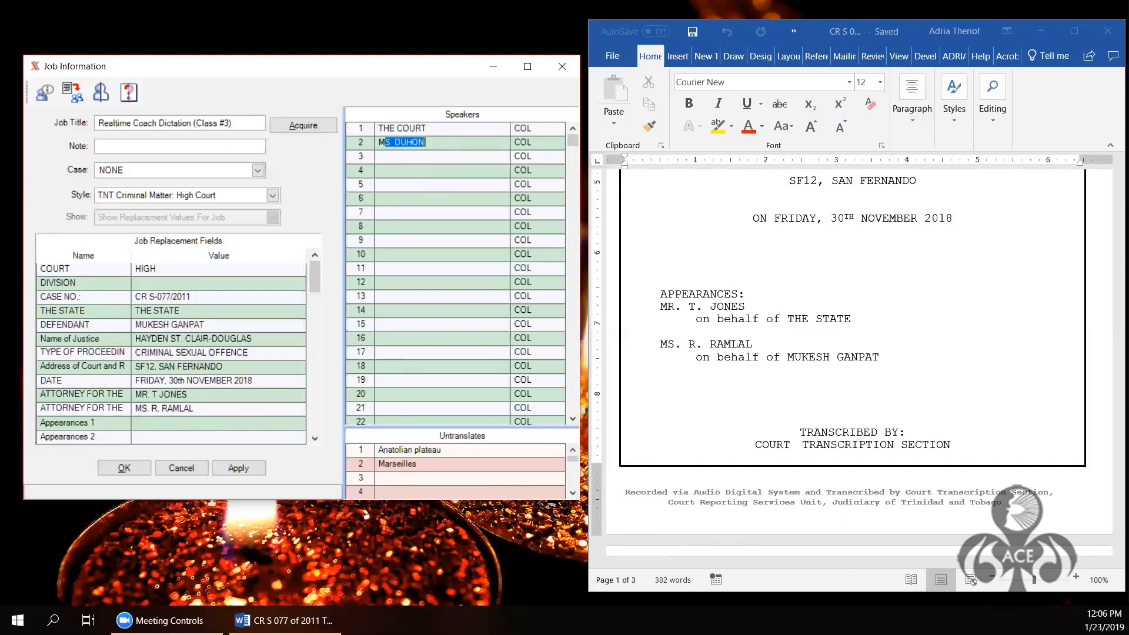
text(R. JONES)
key(Return)
text(MS. )
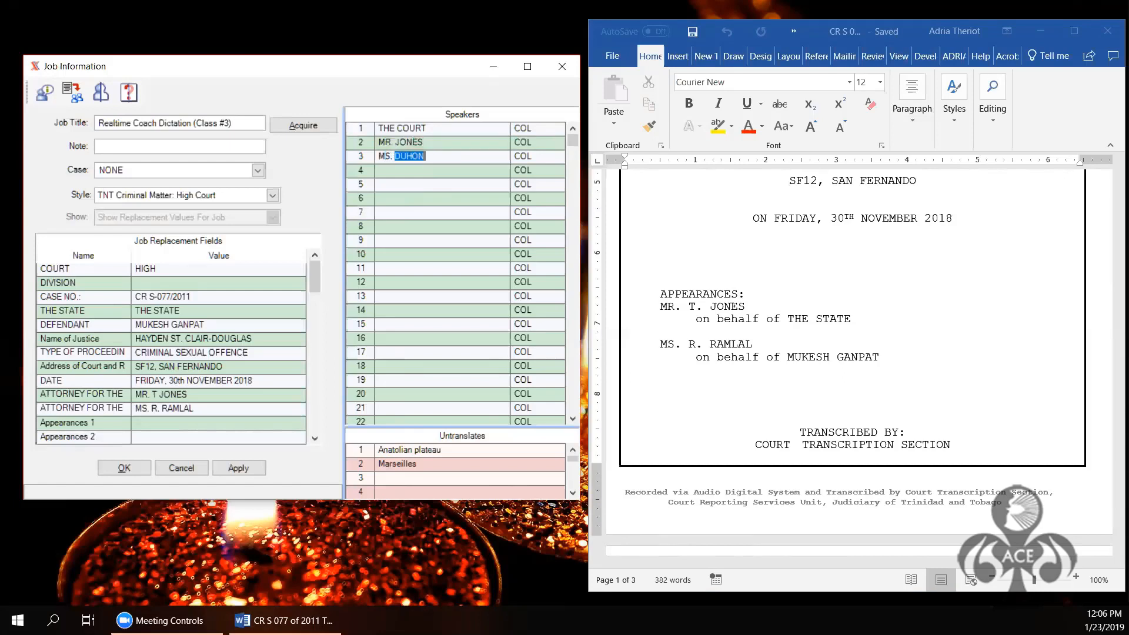
text(RAMLAL)
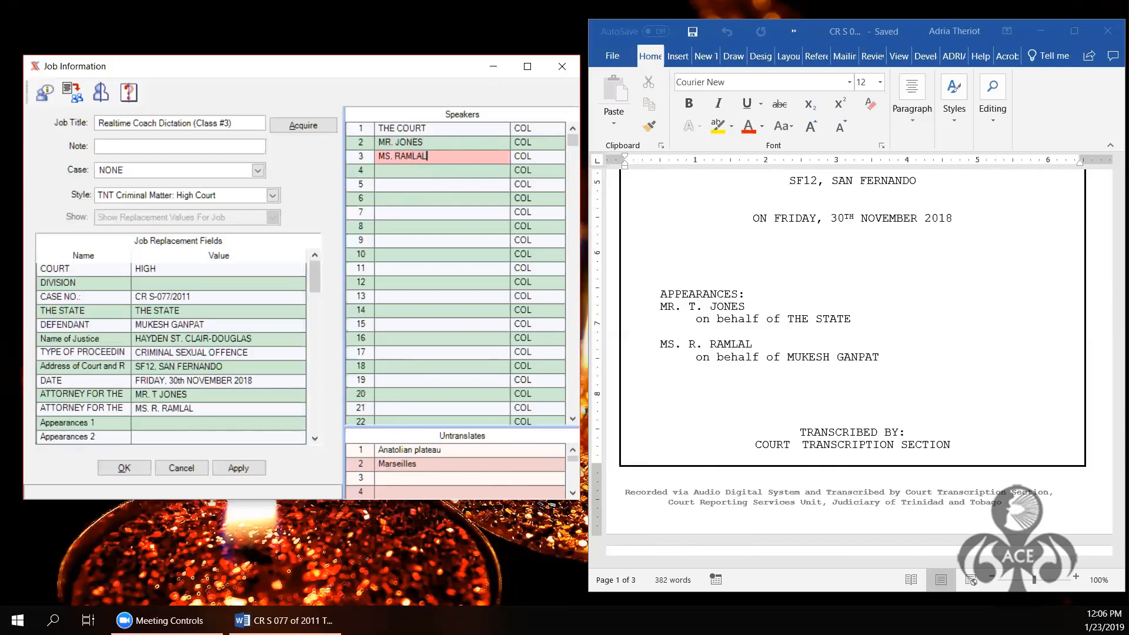
key(Tab)
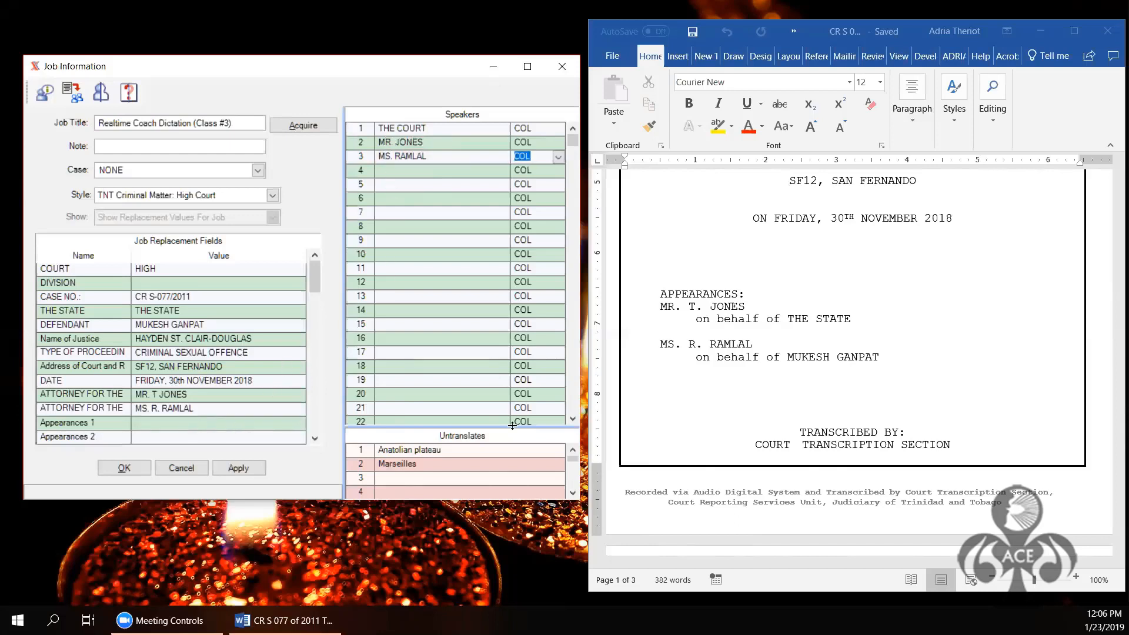
Step: Scroll the Word transcript to compare its speakers with the list
click(1033, 391)
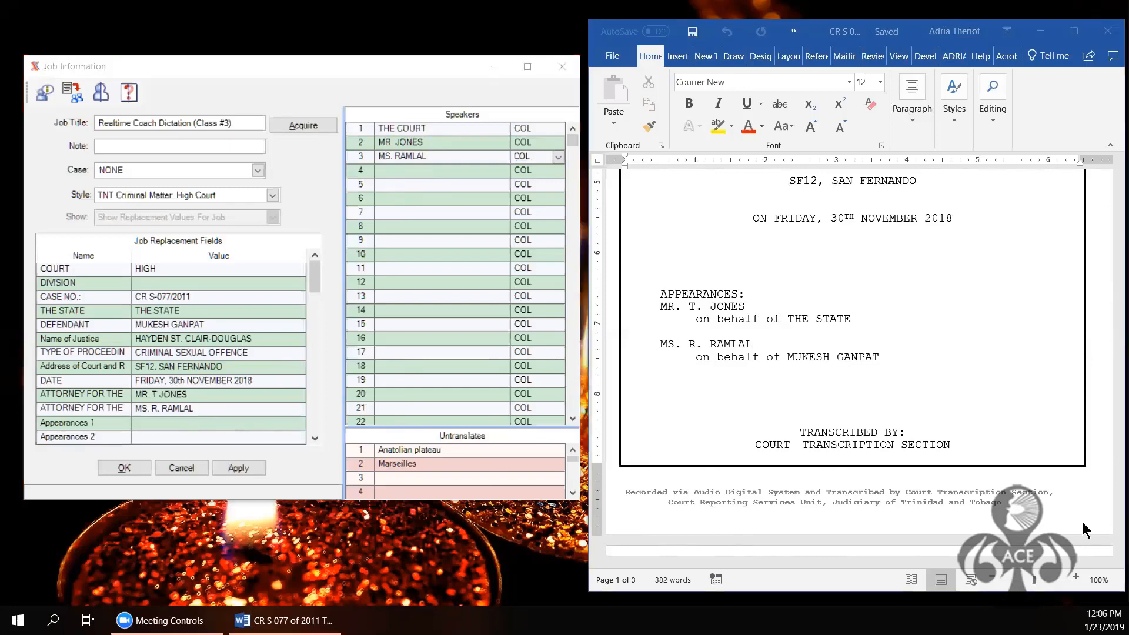
scroll(1047, 431, down, 9)
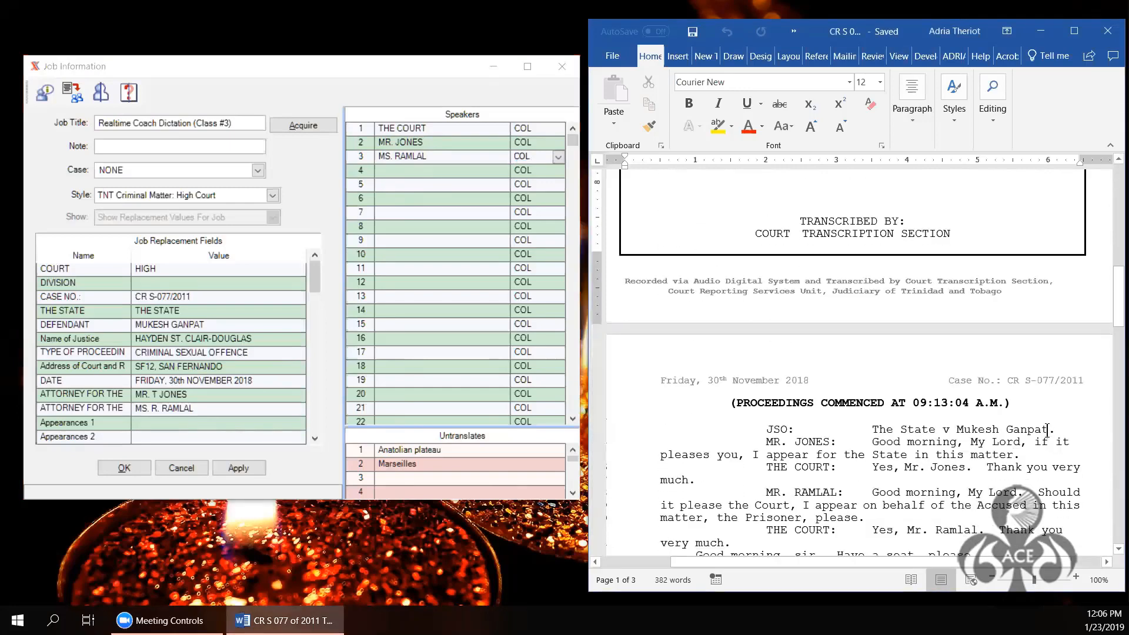
scroll(1047, 431, down, 3)
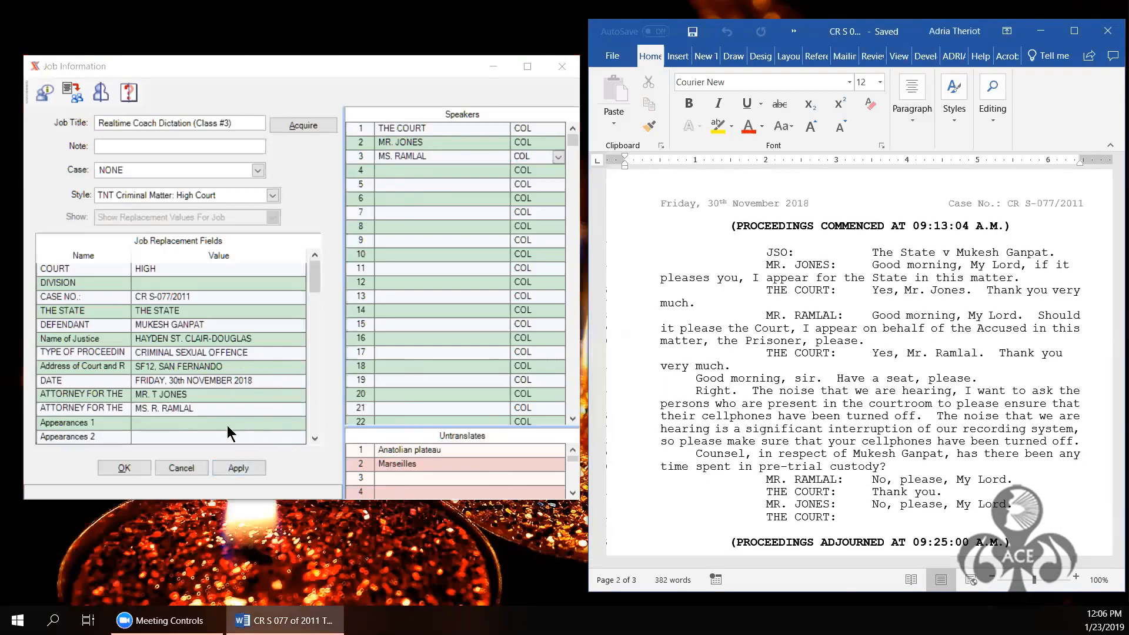
Step: Scroll the Job Replacement Fields down to the TRANSCRIBER entry
click(316, 439)
click(315, 439)
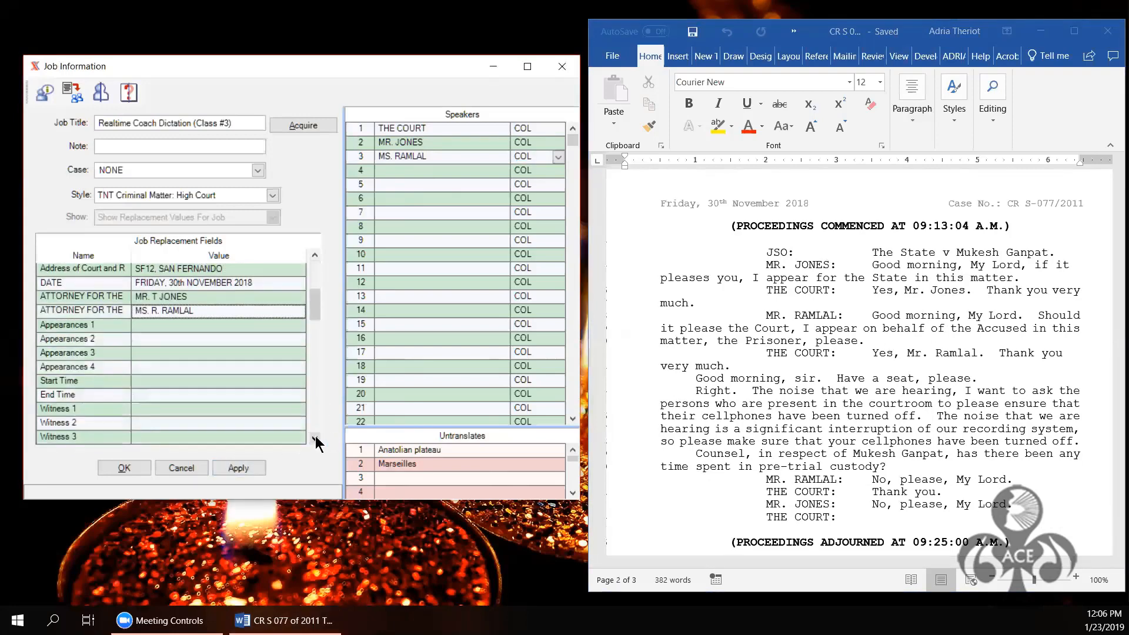
click(316, 439)
click(315, 438)
click(316, 438)
click(316, 439)
click(315, 439)
click(316, 438)
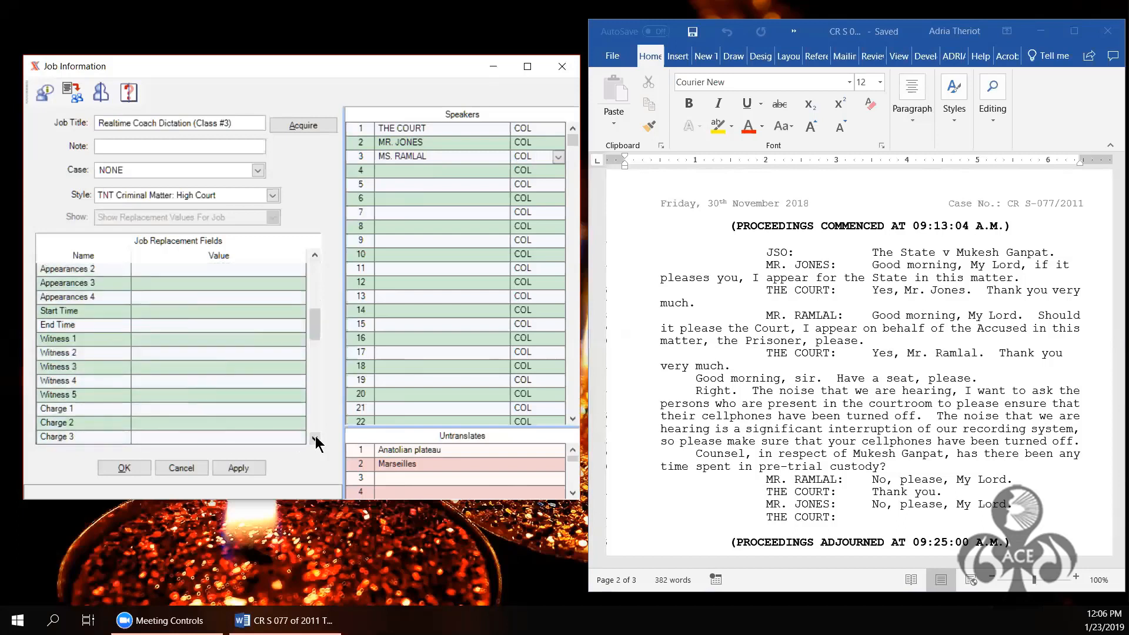
click(316, 439)
click(316, 439)
click(316, 438)
click(316, 439)
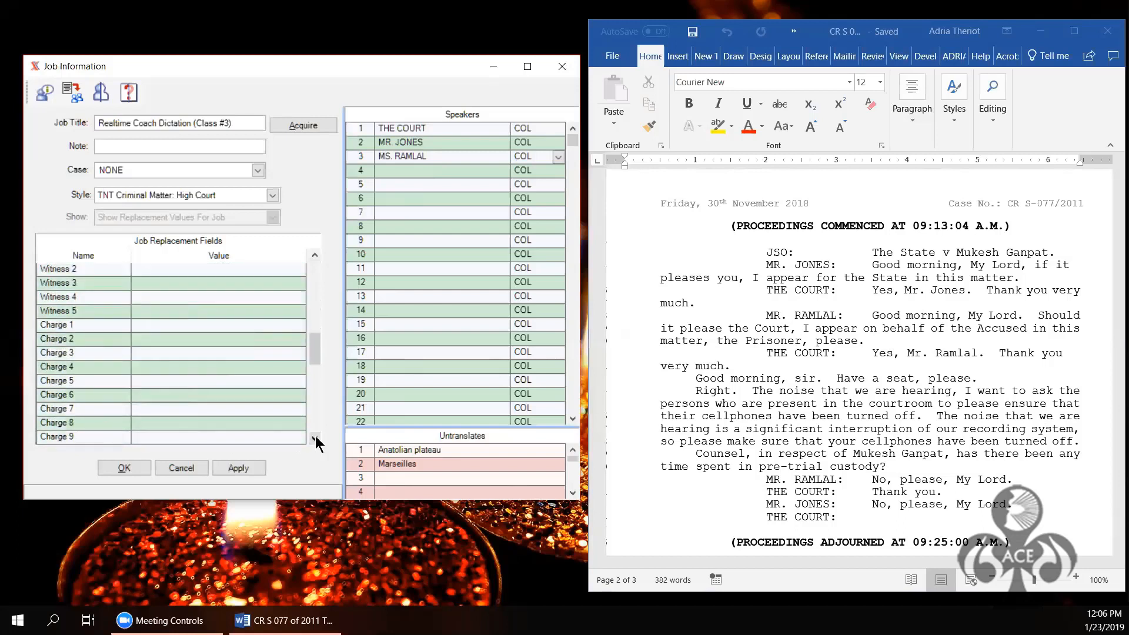
click(316, 439)
click(316, 439)
click(316, 439)
click(315, 439)
click(316, 439)
click(316, 439)
click(316, 439)
click(316, 439)
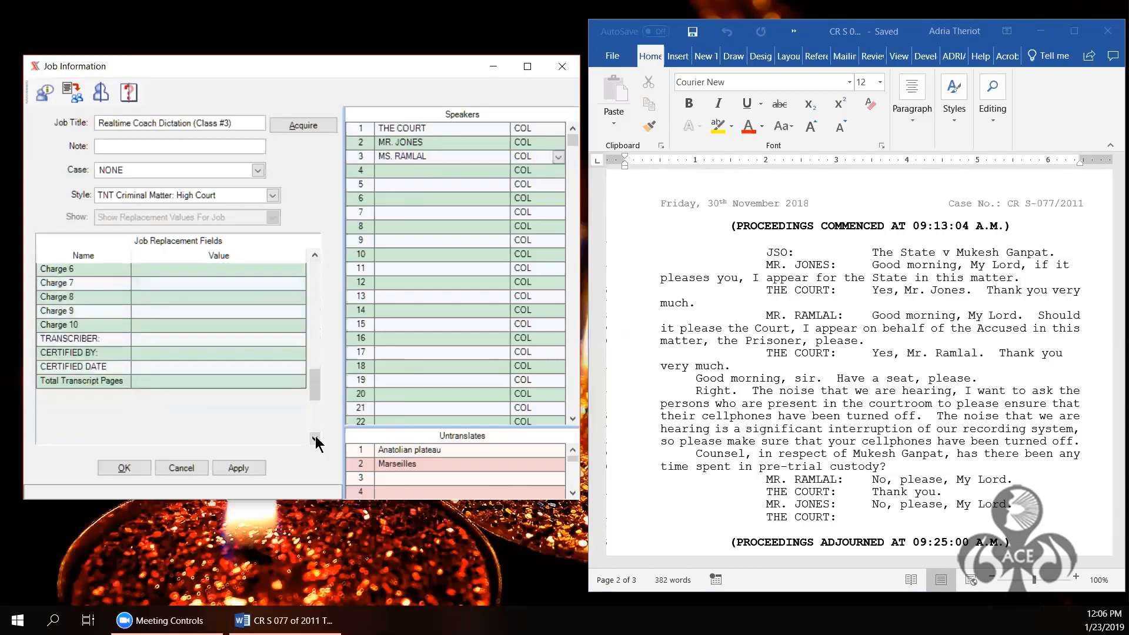
Step: Enter the transcriber's name in TRANSCRIBER, apply it and close Job Information
click(168, 341)
text(Susie Transcriber)
click(239, 469)
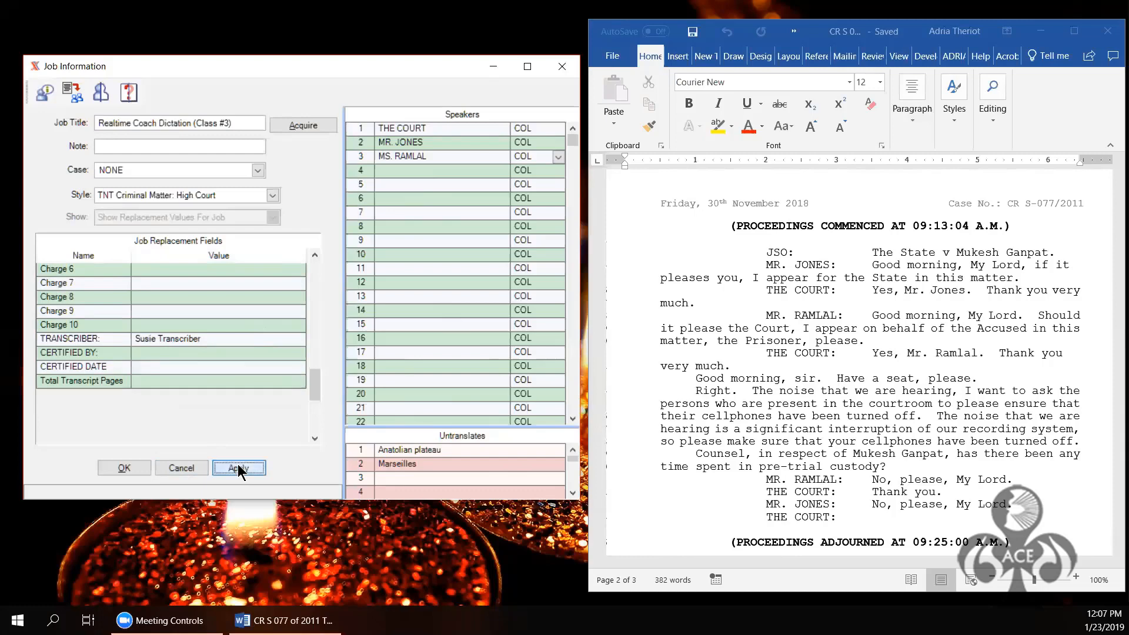
click(120, 467)
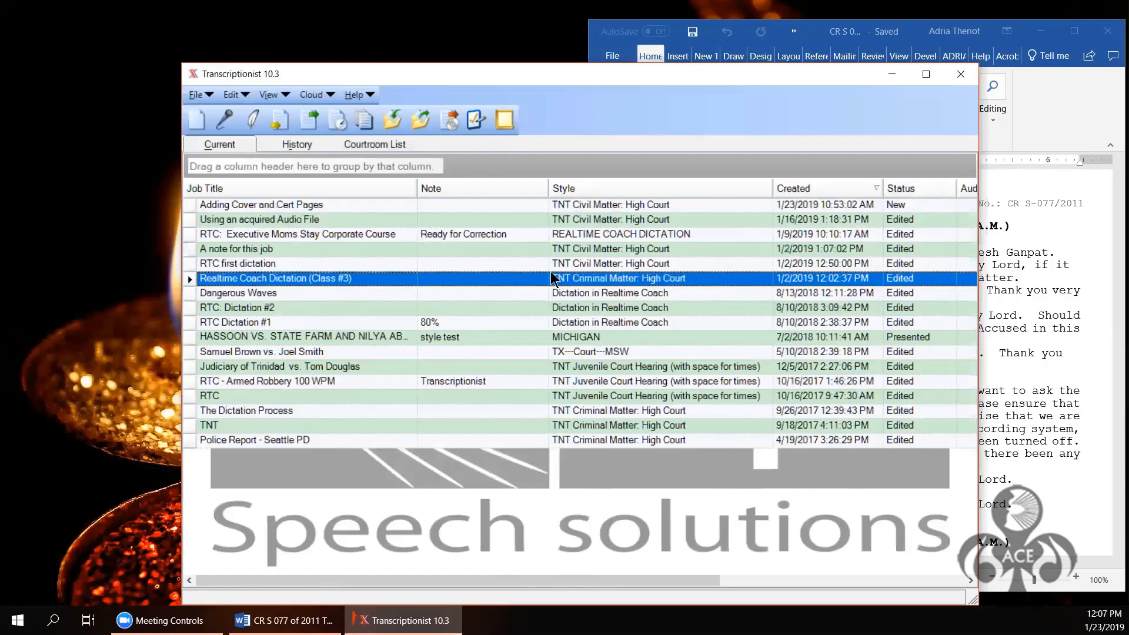
Step: Open the Realtime Coach Dictation job without the speech engine and start finalizing it
click(280, 120)
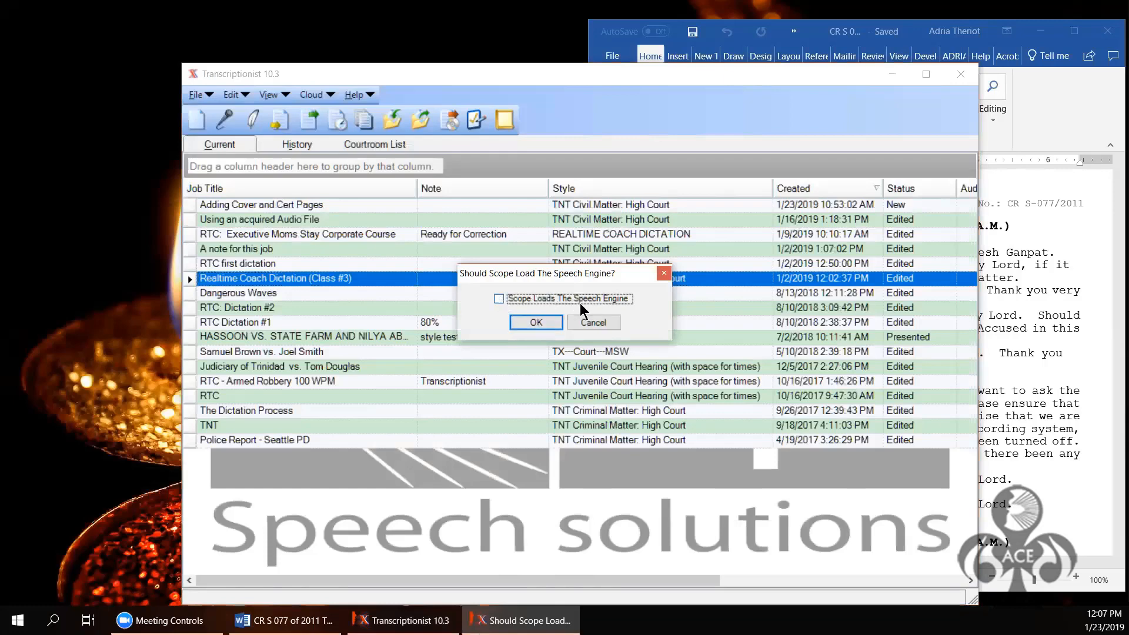
click(552, 322)
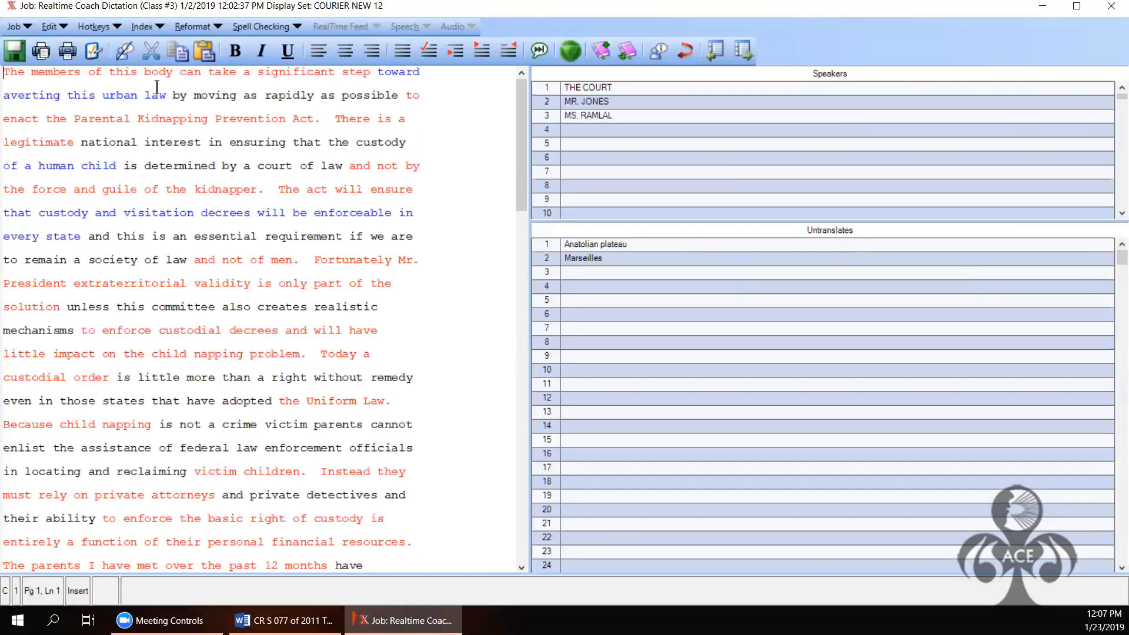
click(24, 26)
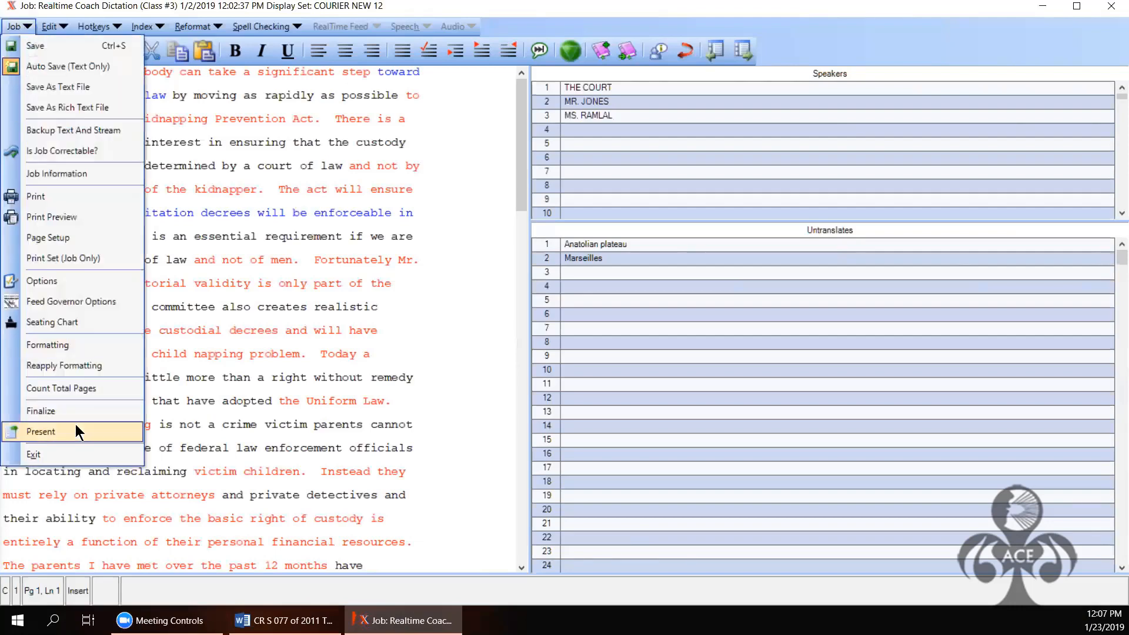
click(56, 405)
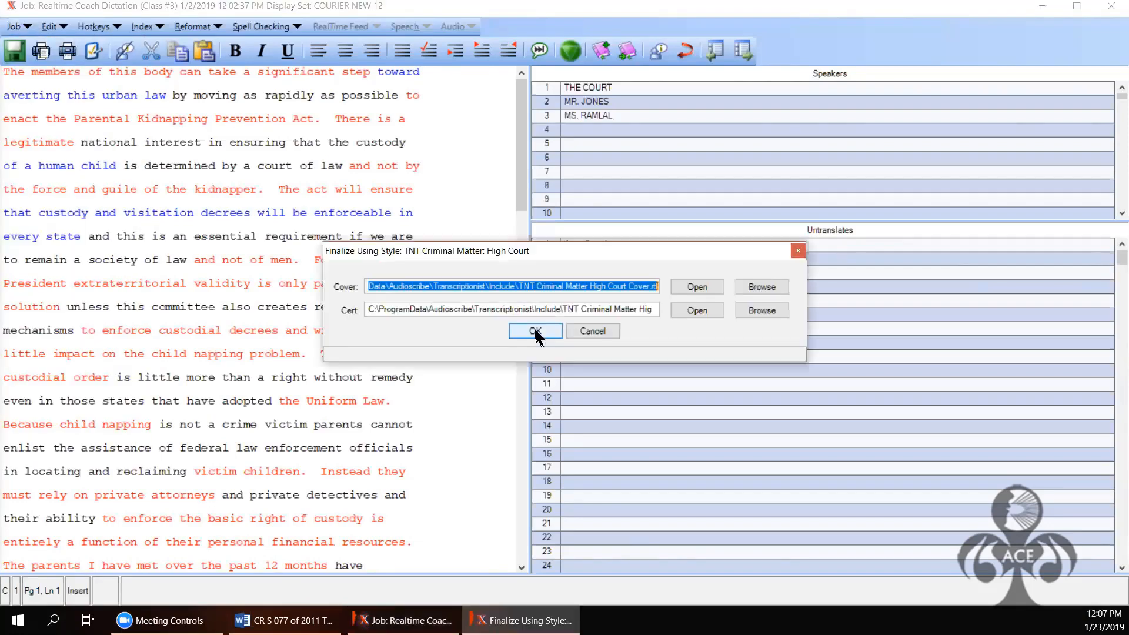
Step: Check the cover and certificate template paths, confirm them, and continue despite missing speaker information
click(611, 288)
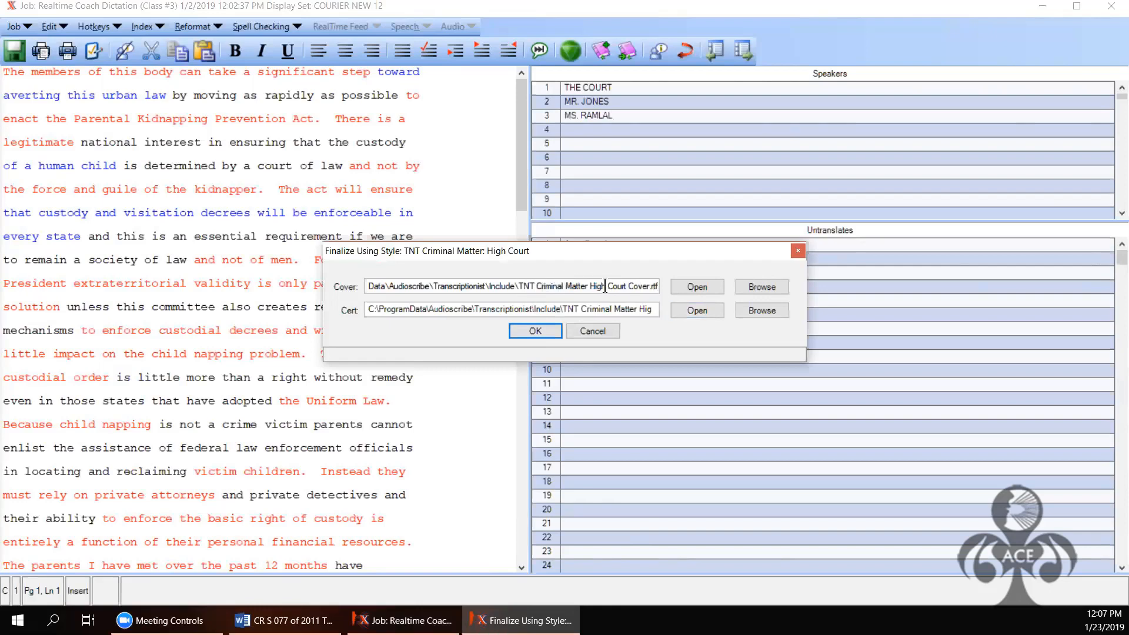
drag(654, 306, 659, 308)
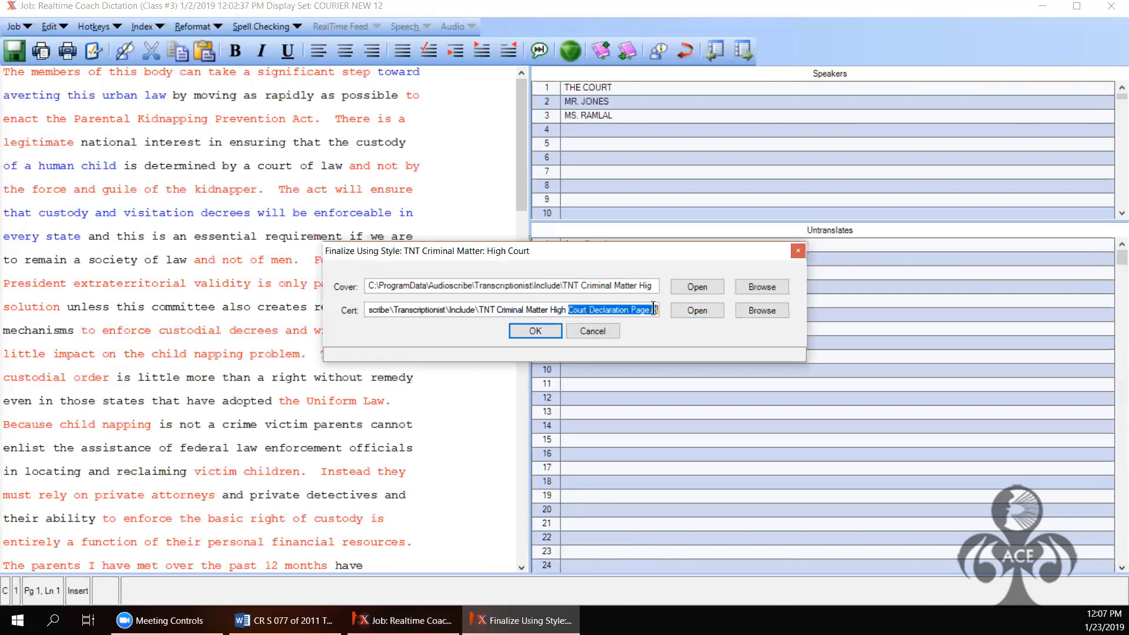
click(653, 309)
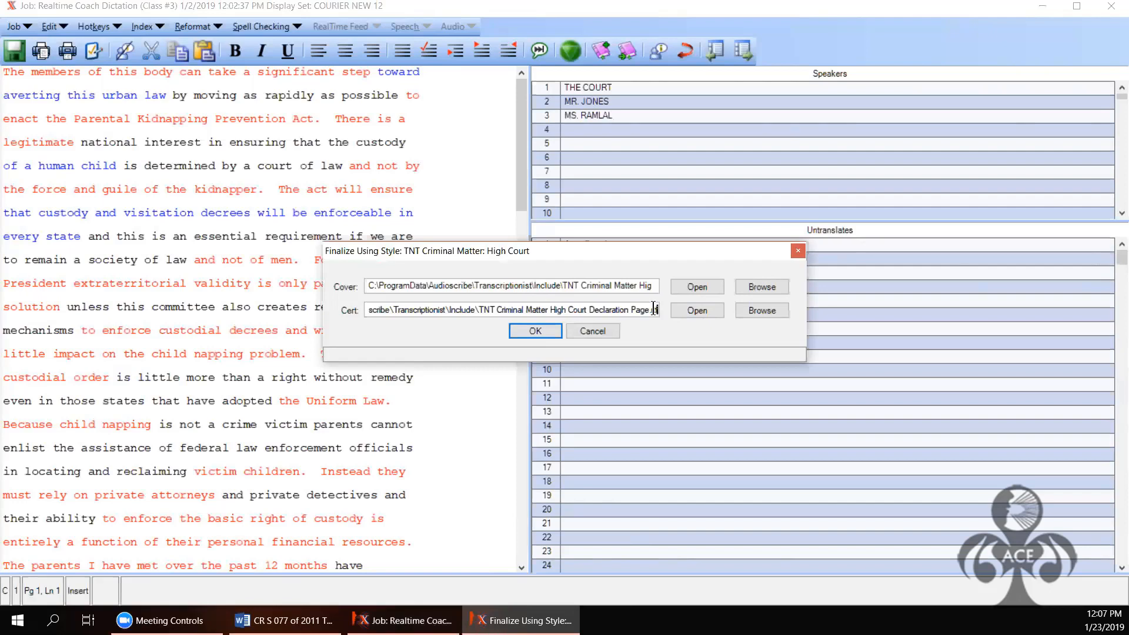
click(543, 330)
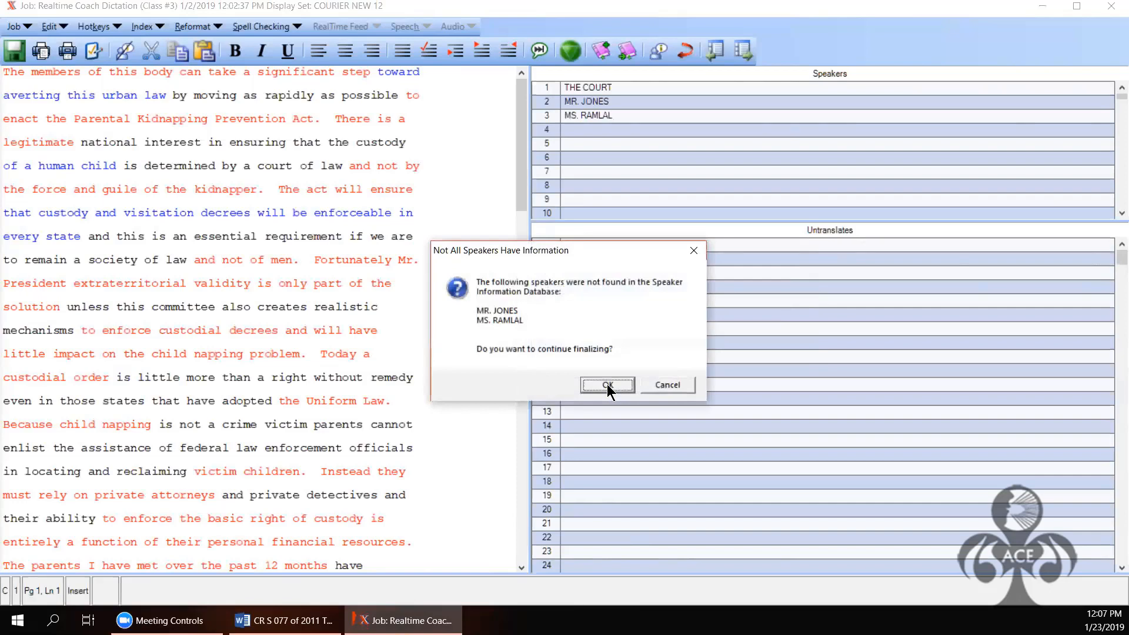
click(607, 384)
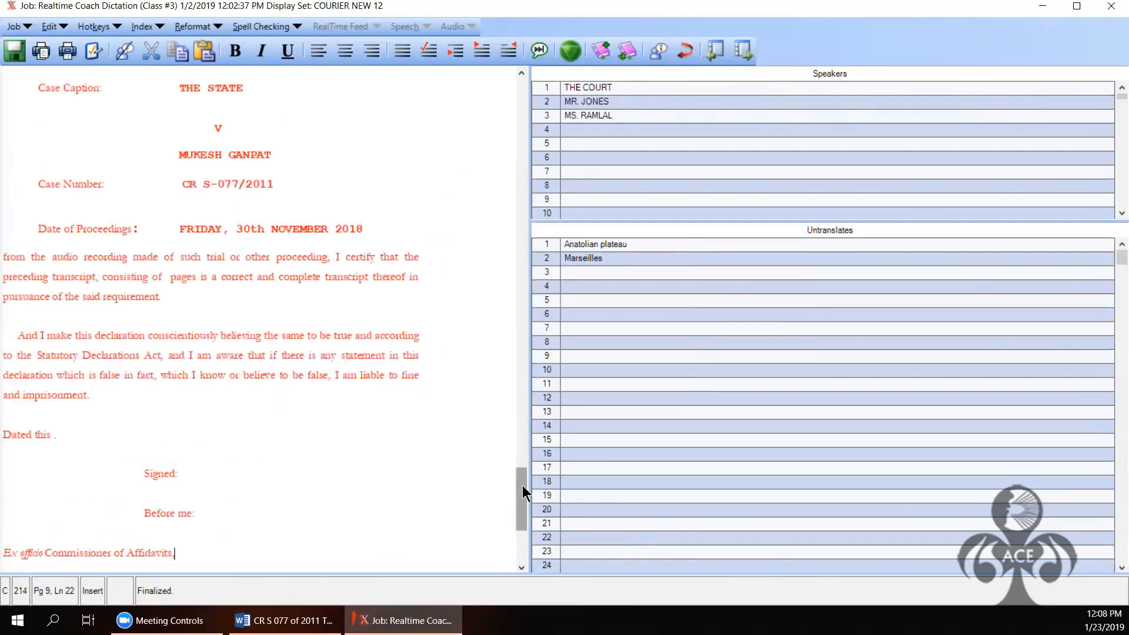
Step: Scroll up from the certification page to the High Court title page and select its title text
scroll(523, 486, up, 10)
scroll(526, 366, up, 15)
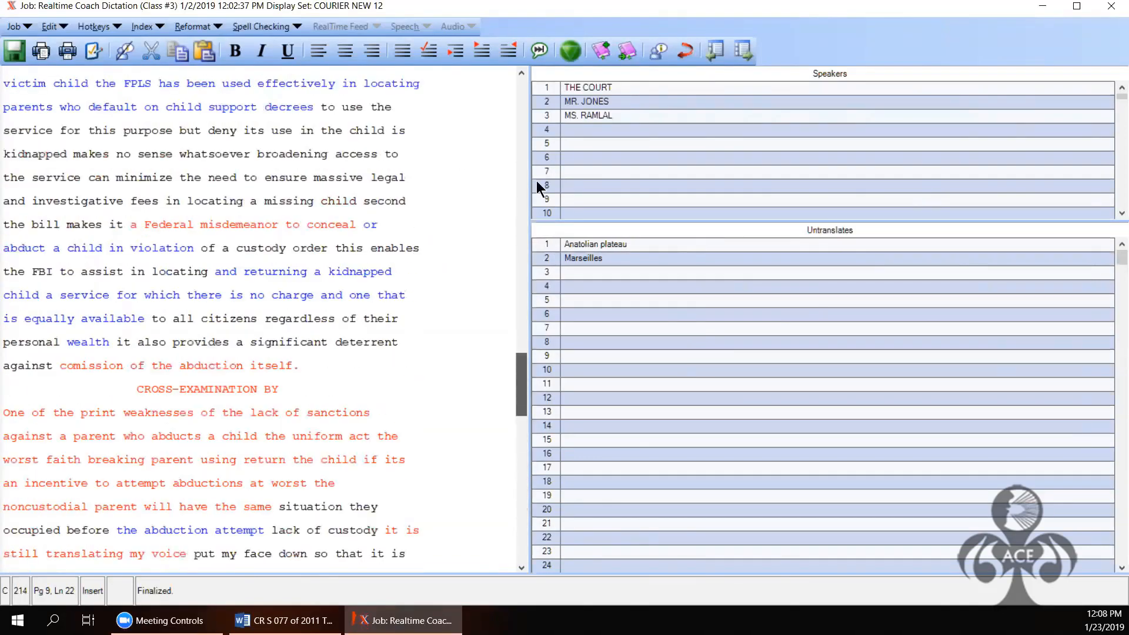
drag(451, 266, 445, 142)
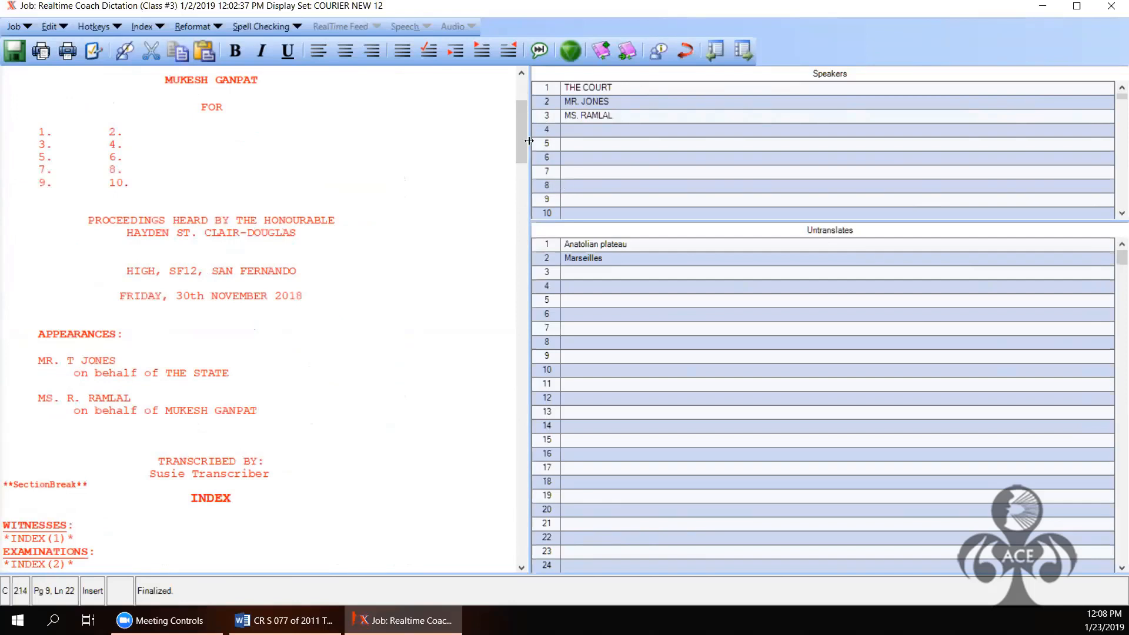
drag(523, 145, 525, 111)
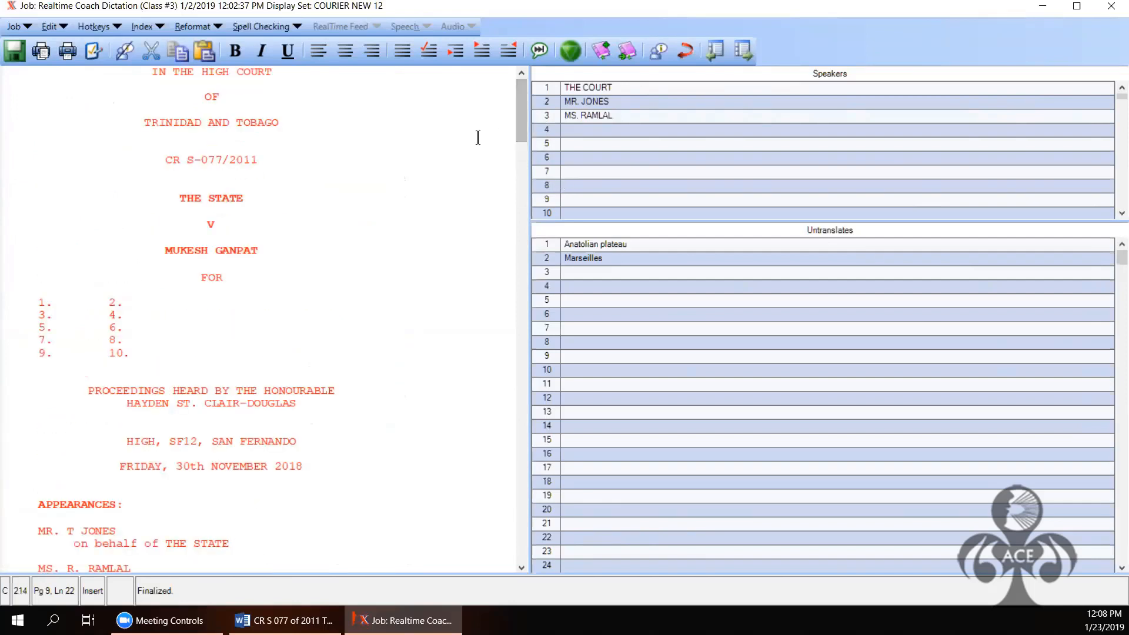
click(478, 137)
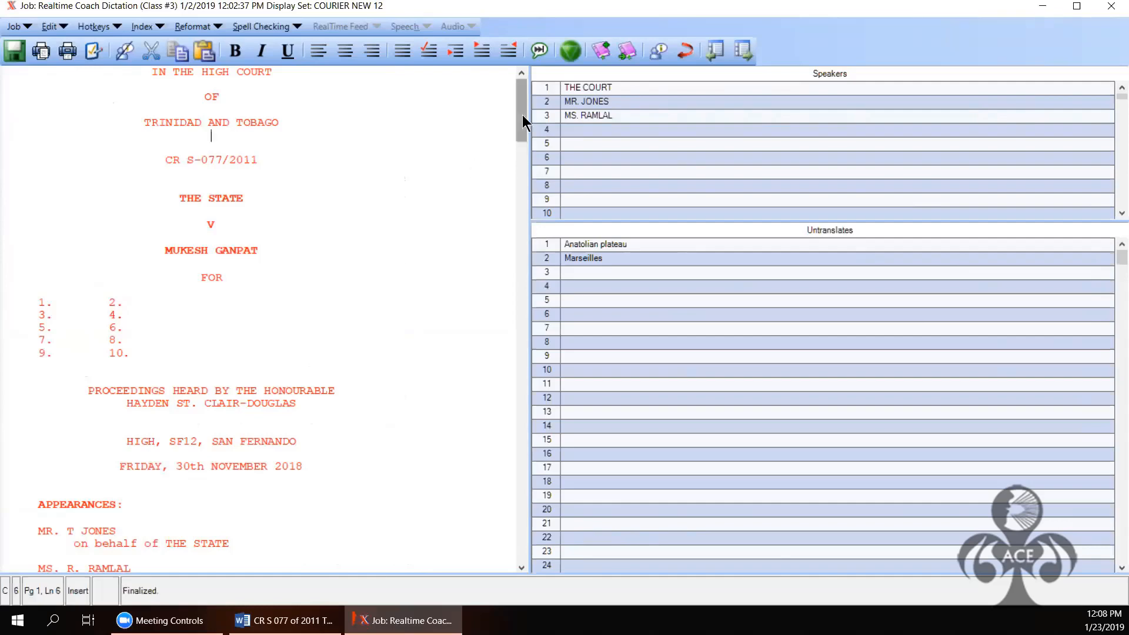
mouse_move(523, 115)
mouse_down()
mouse_move(504, 534)
mouse_move(507, 415)
mouse_move(396, 270)
mouse_move(94, 104)
mouse_up()
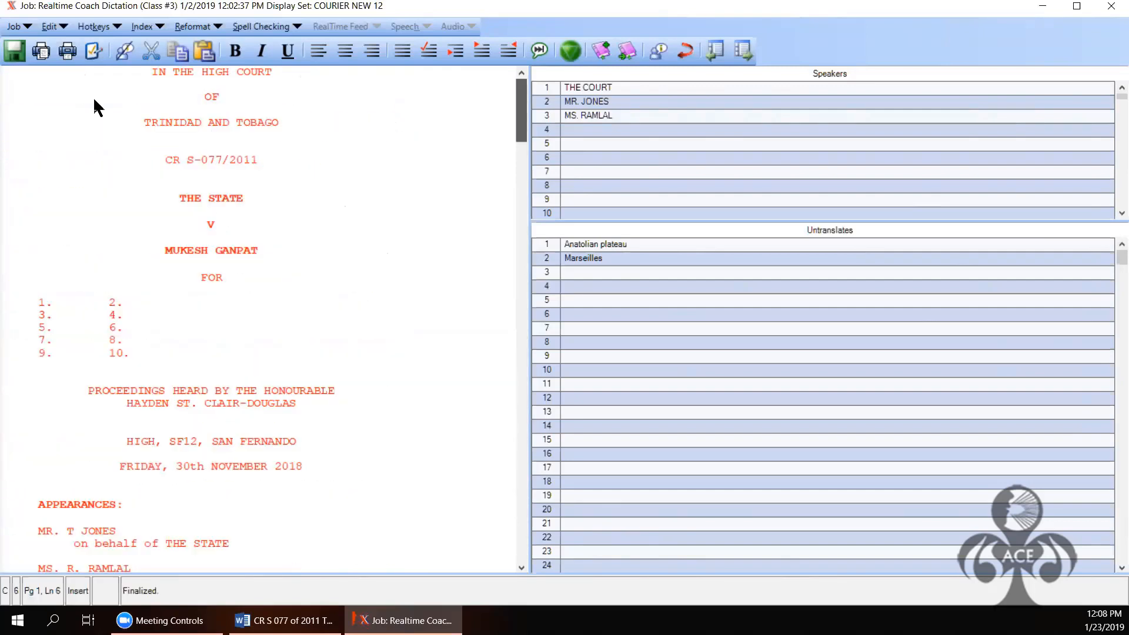
Step: Present the Realtime Coach Dictation (Class #3) job and bring the Word transcript forward
click(26, 29)
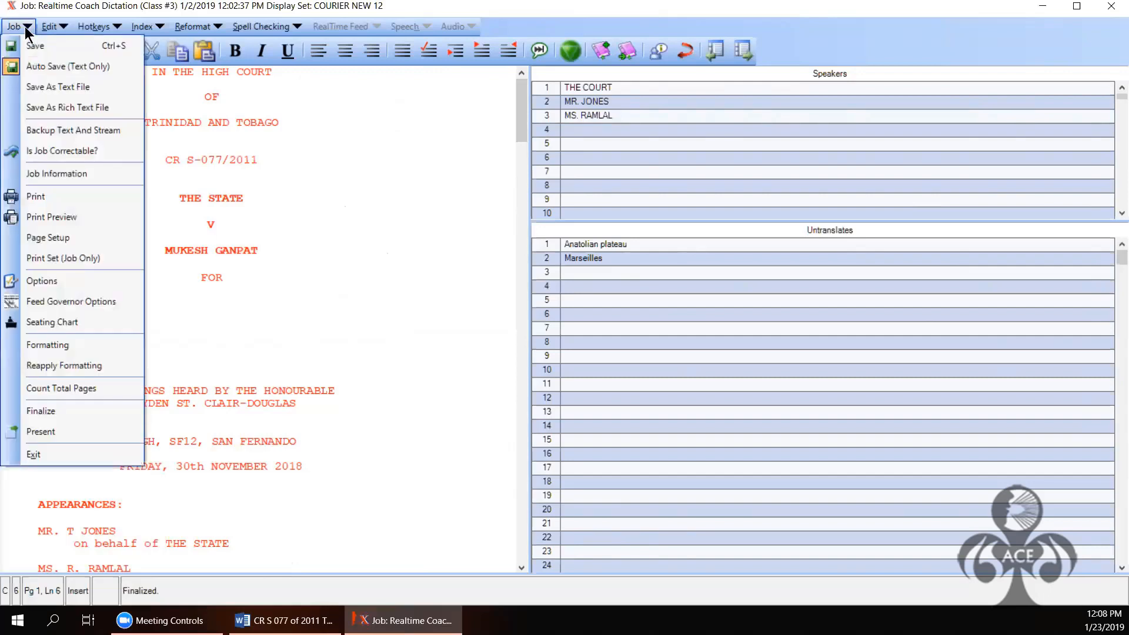
click(40, 427)
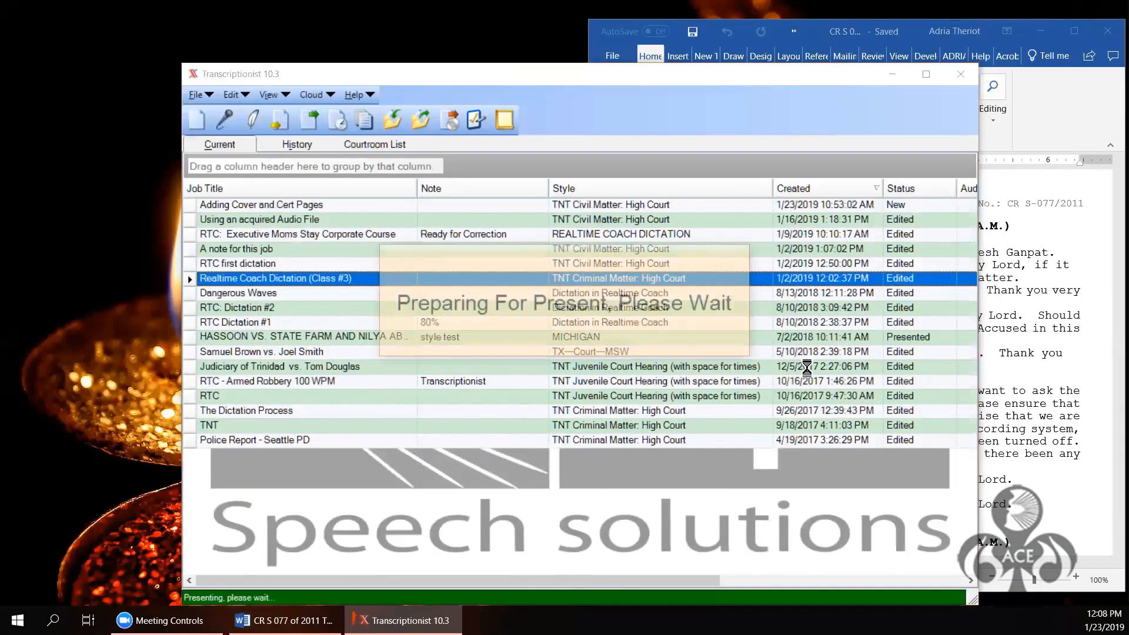
mouse_move(285, 621)
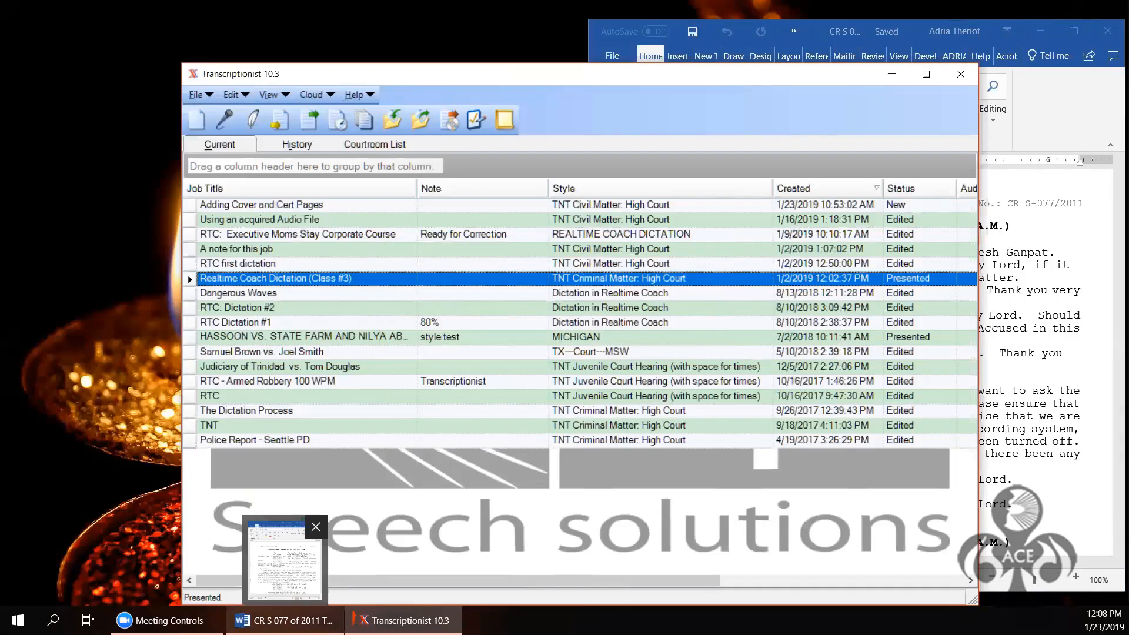
click(285, 559)
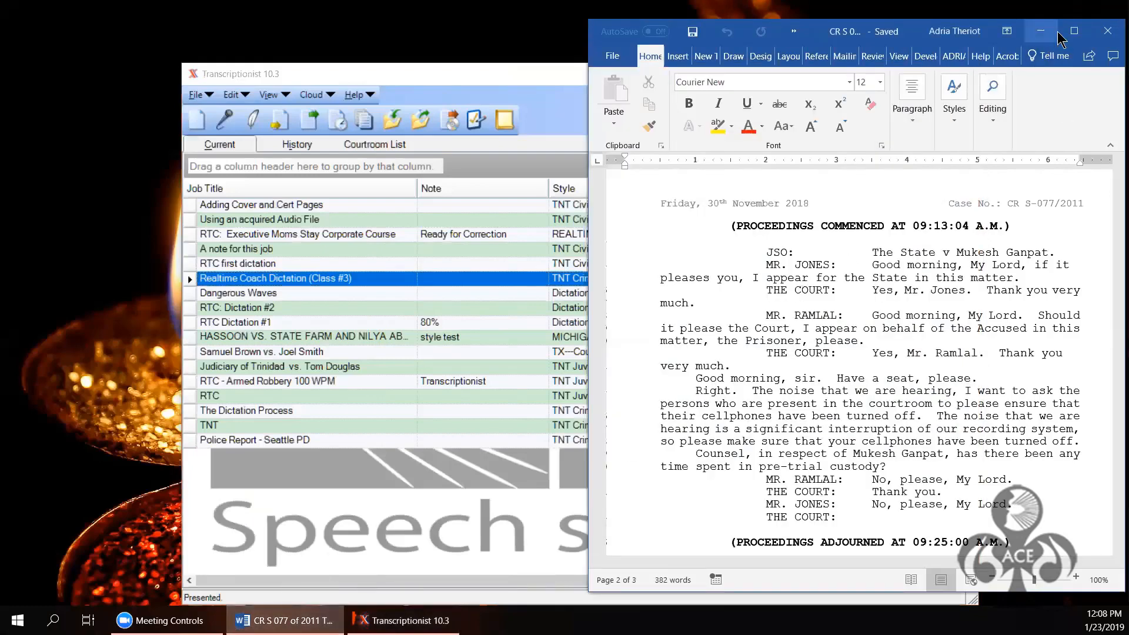
Step: Maximize Word and scroll through the cover page and page 2 of the transcript
click(1075, 33)
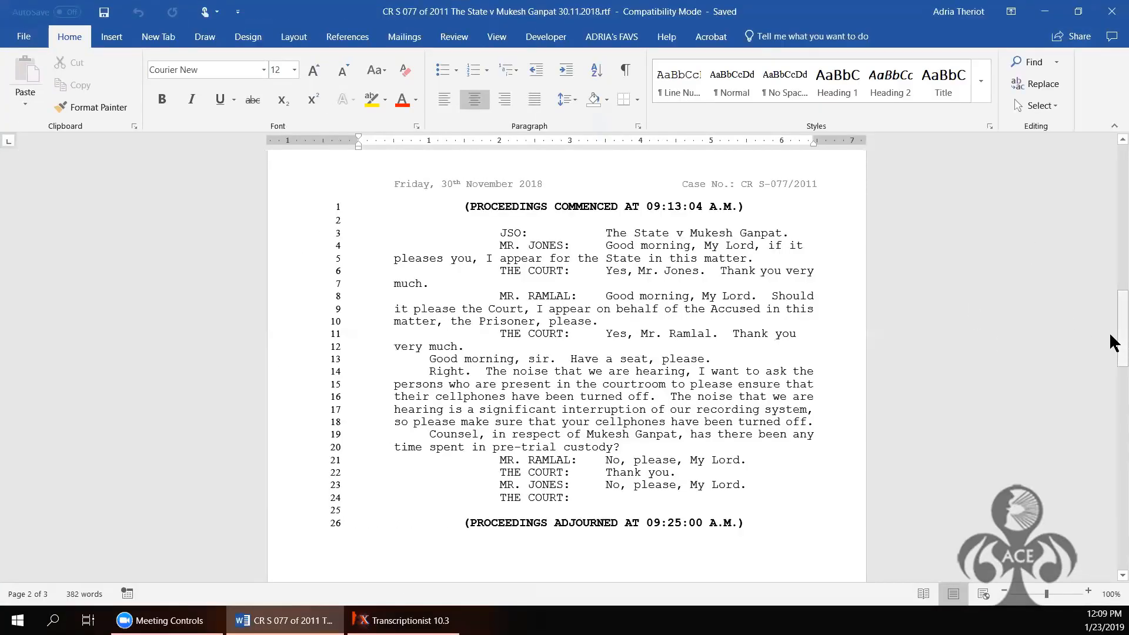
scroll(1115, 329, up, 8)
scroll(566, 365, up, 9)
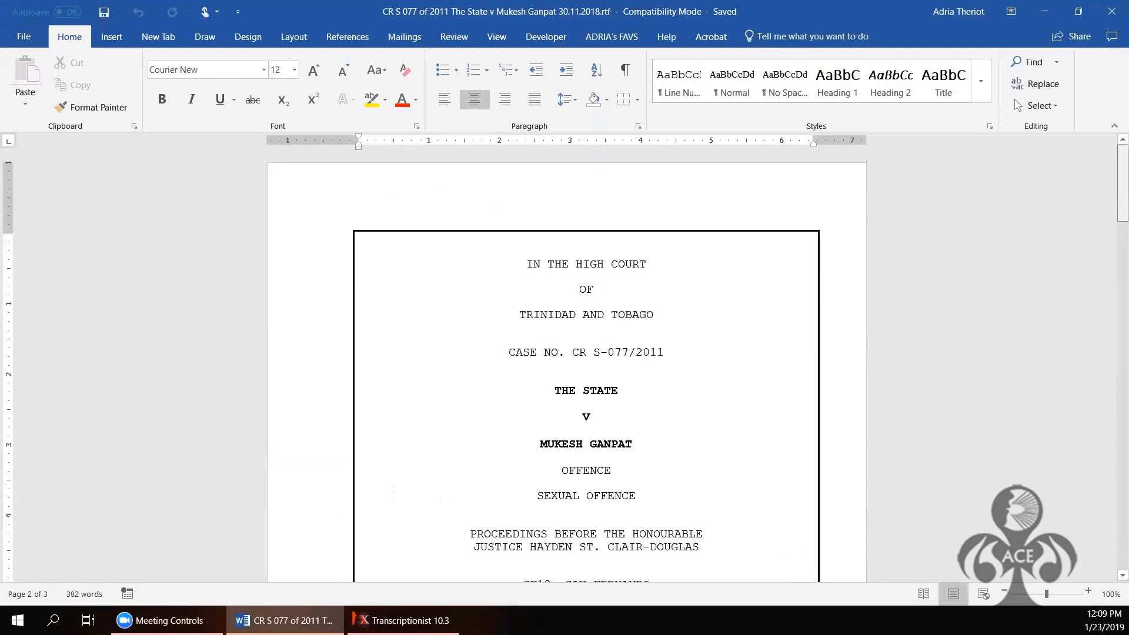
scroll(734, 347, down, 14)
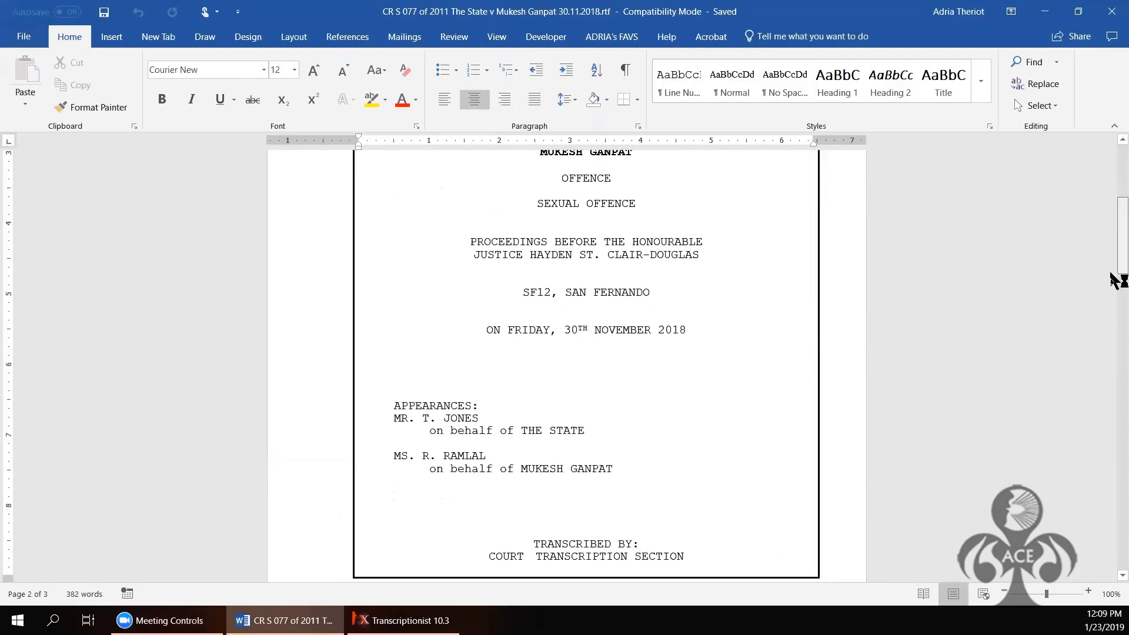
scroll(734, 347, down, 7)
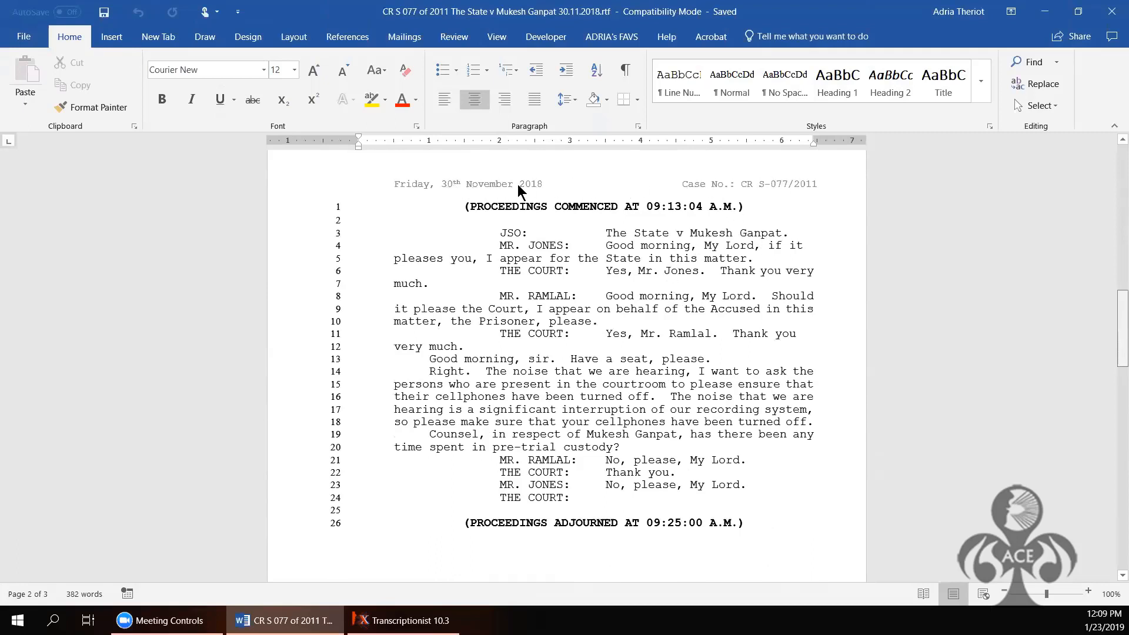
drag(1114, 323, 853, 335)
Step: Inspect the dated case-number header on page 2, then close header editing
click(540, 187)
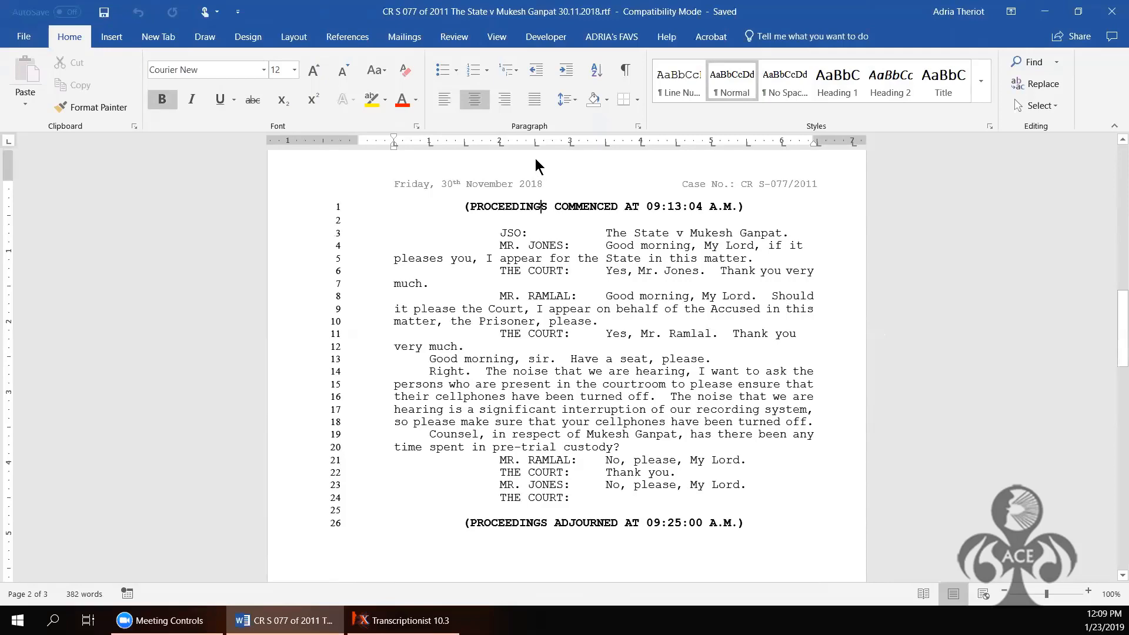
double_click(536, 158)
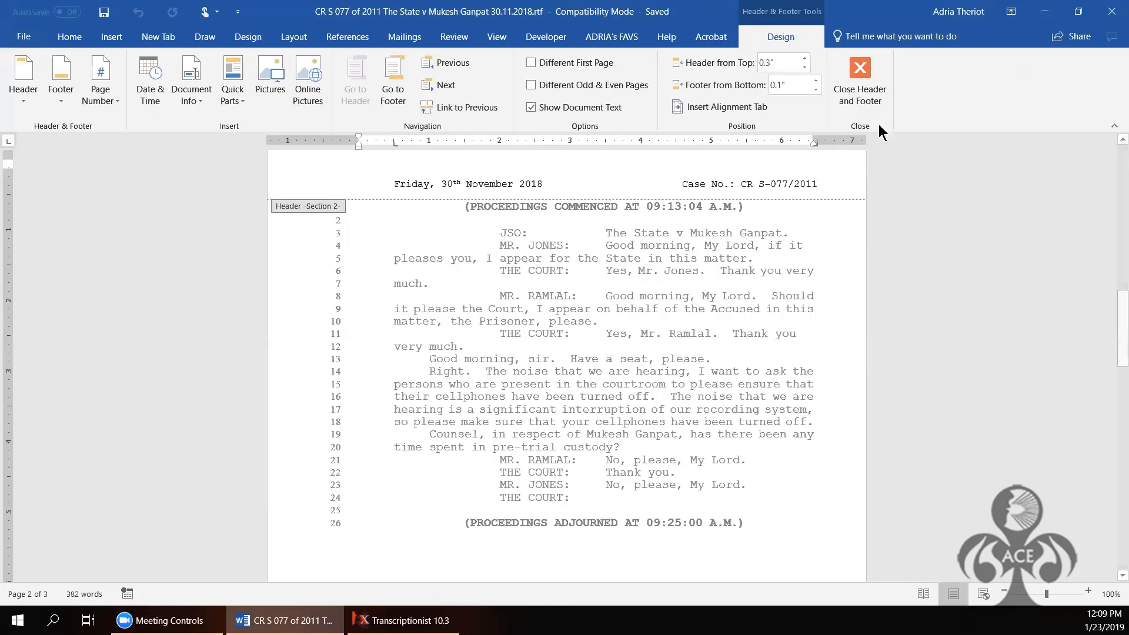
click(878, 73)
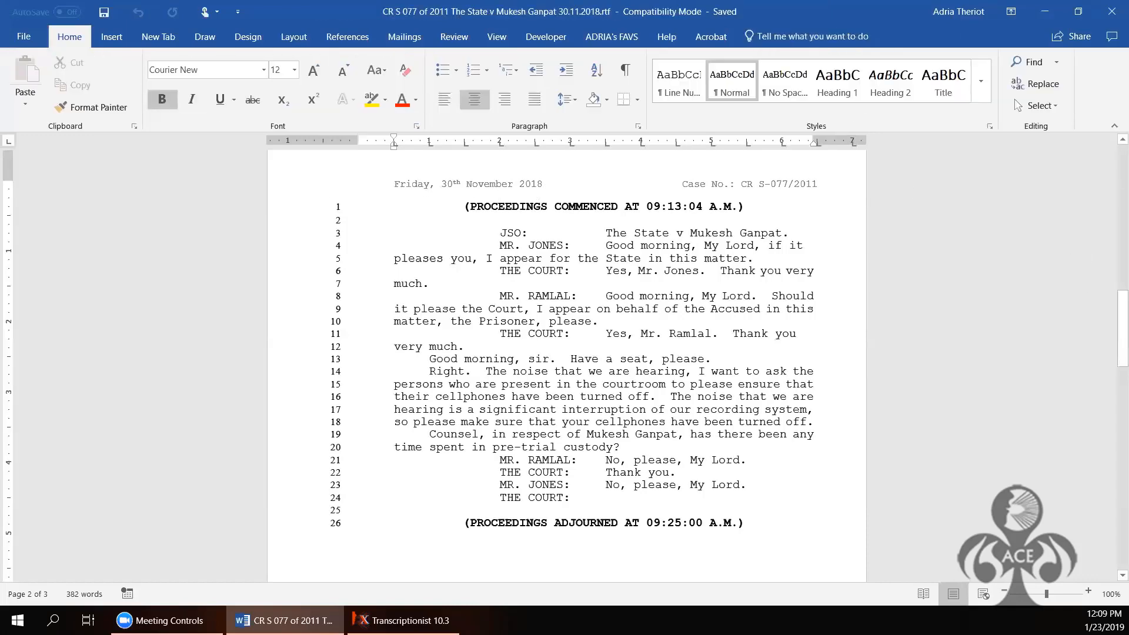
drag(1113, 321, 1111, 154)
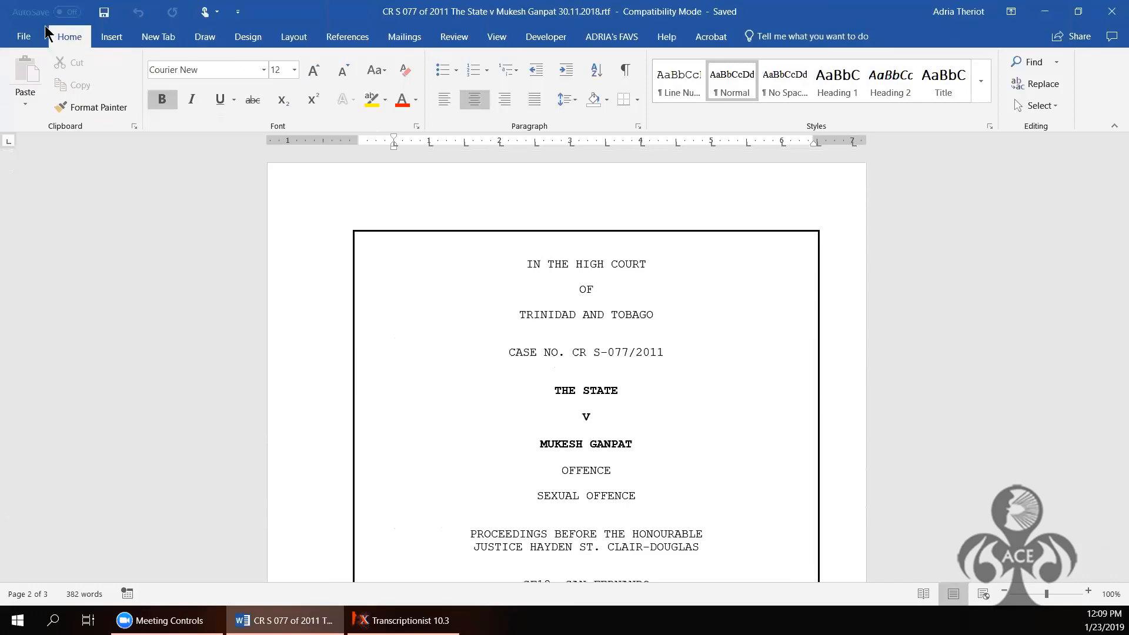
Step: Print the whole transcript using the Microsoft Print to PDF printer
click(20, 39)
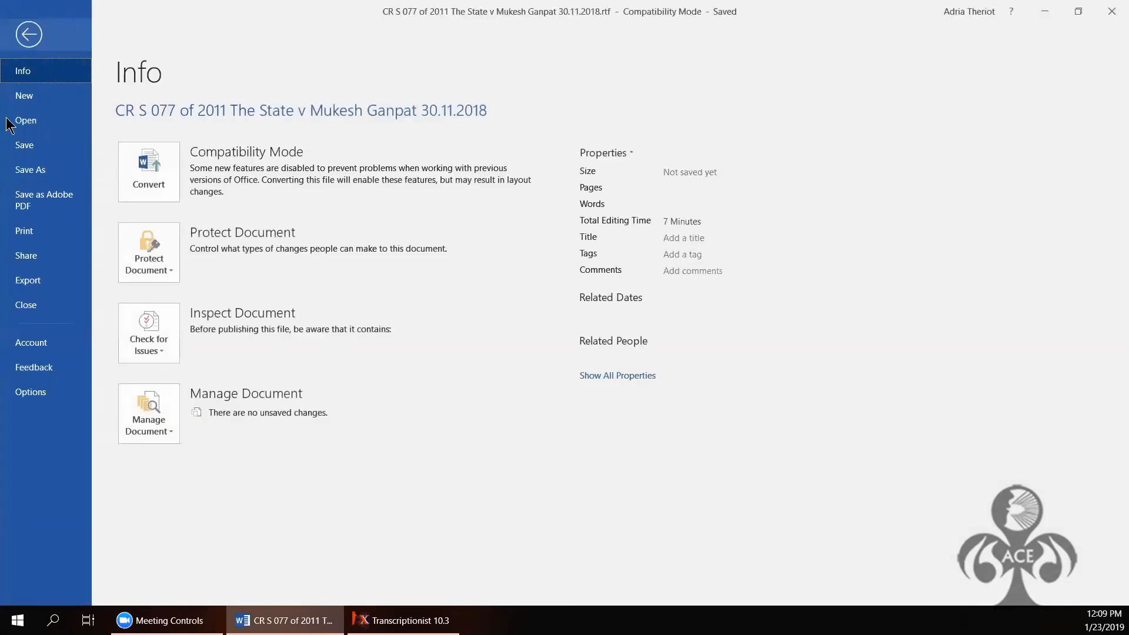
click(24, 234)
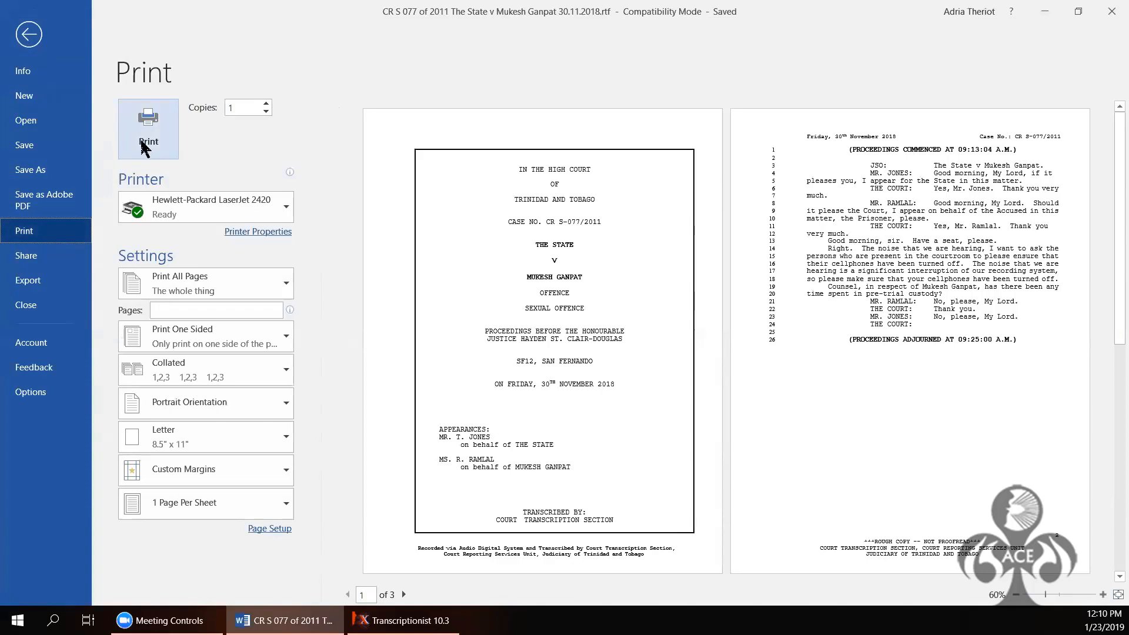
click(200, 205)
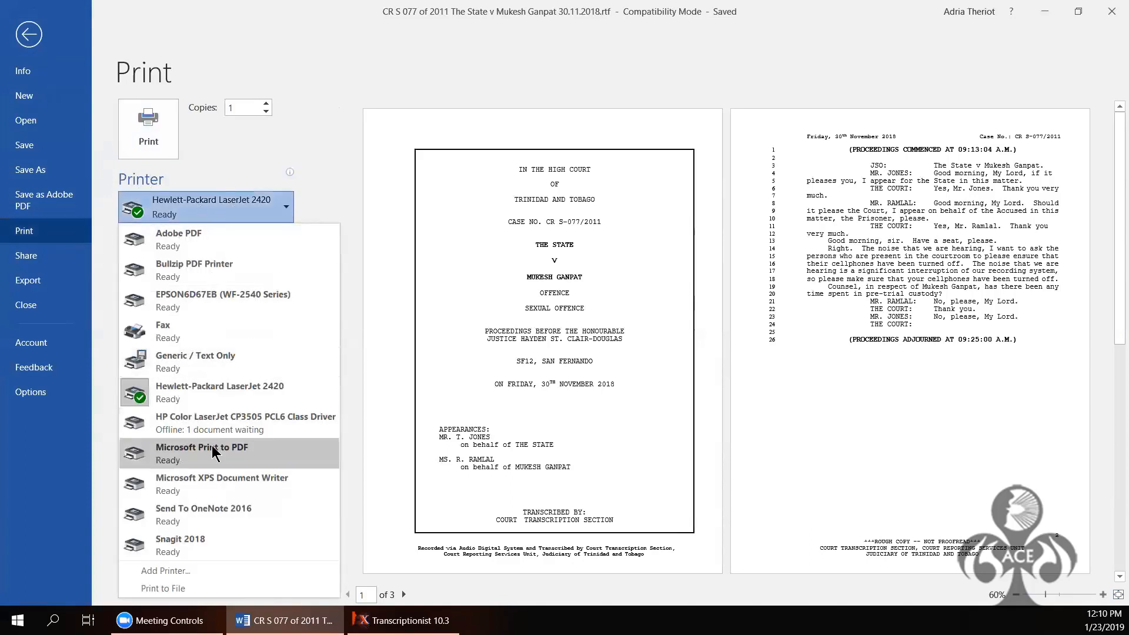
click(213, 453)
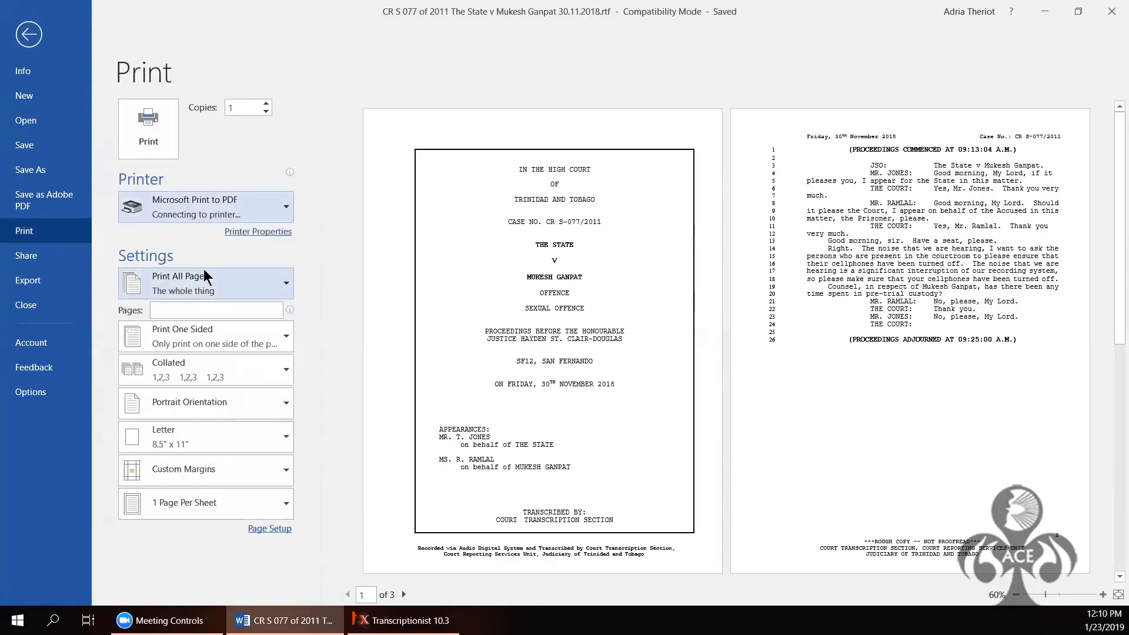
click(148, 135)
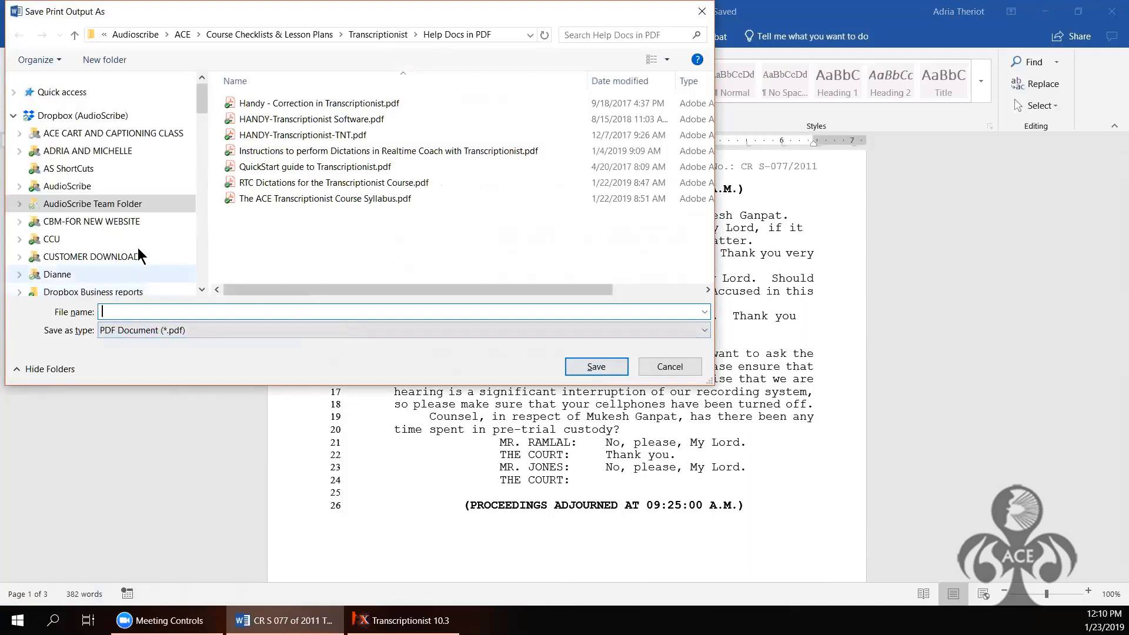
Step: Choose the C:\ASCII Files folder as the PDF destination
drag(204, 289, 203, 289)
click(76, 204)
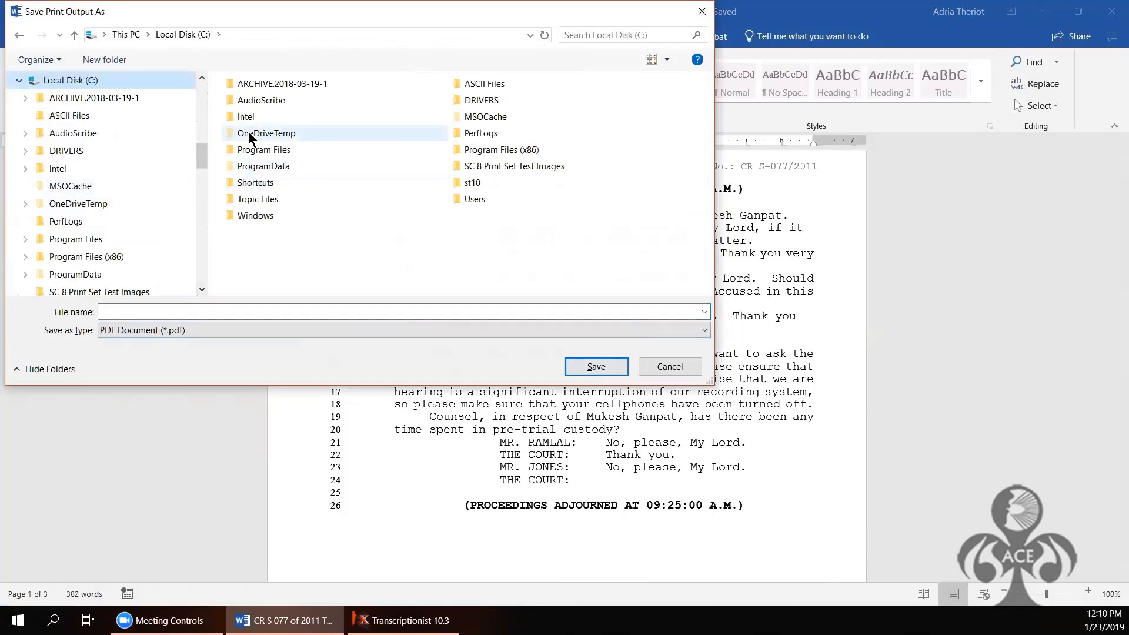
click(478, 83)
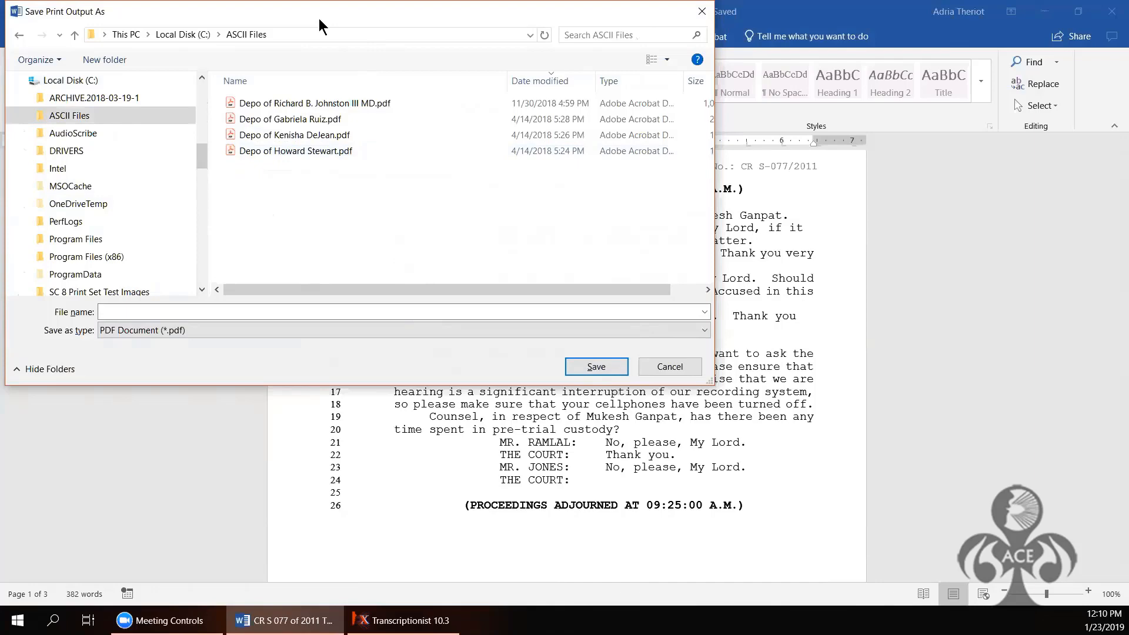
drag(320, 19, 413, 160)
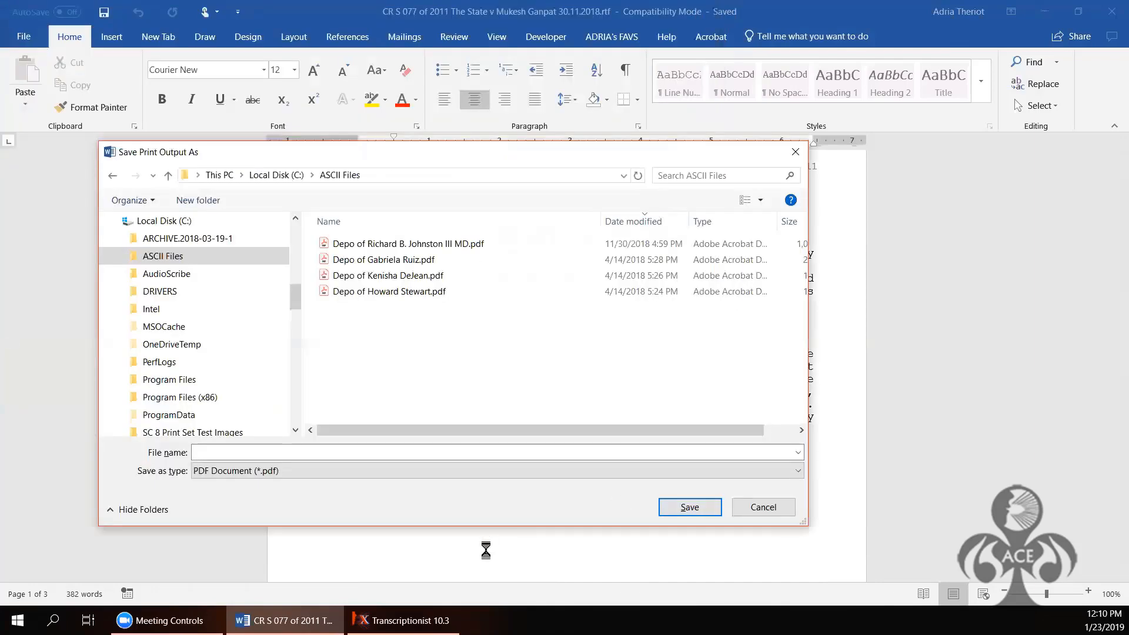
mouse_move(285, 620)
click(521, 454)
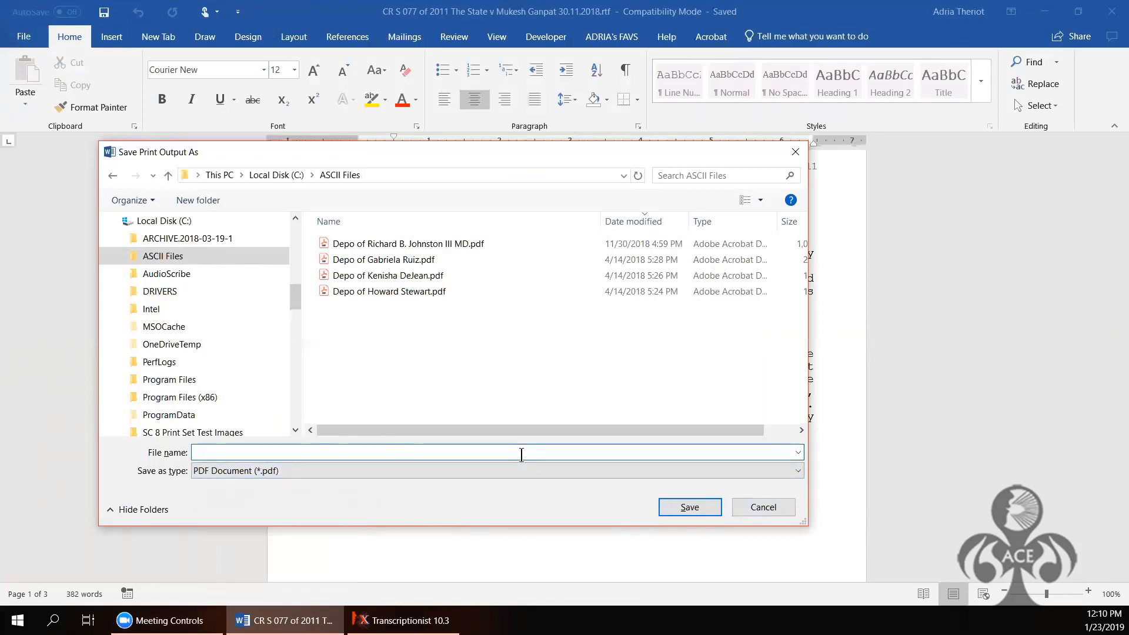
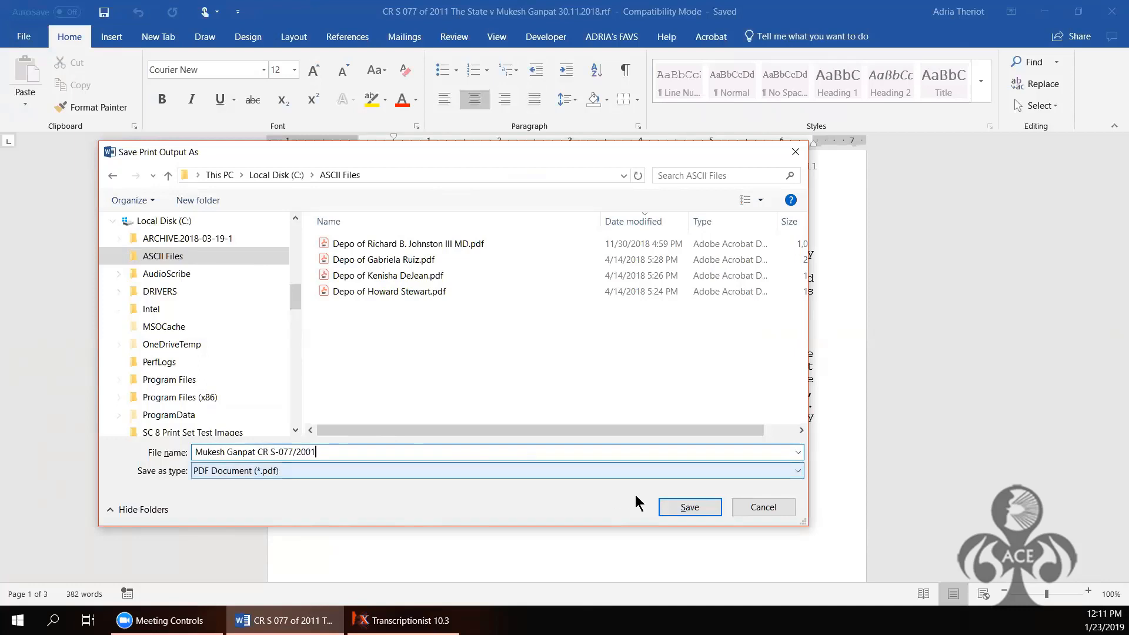
click(681, 509)
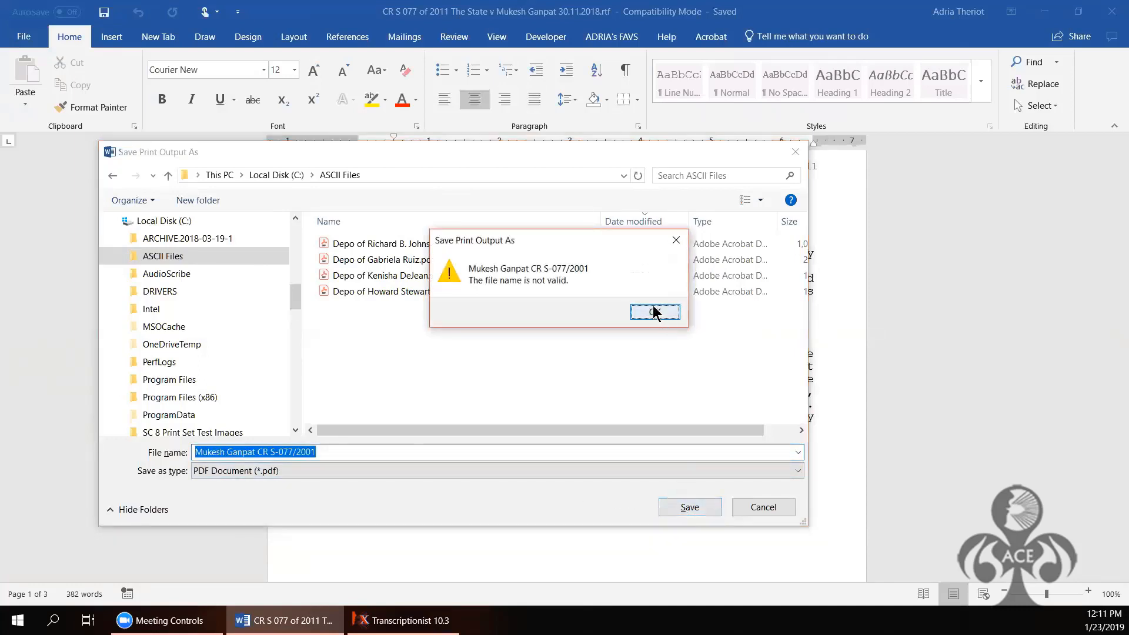
click(297, 452)
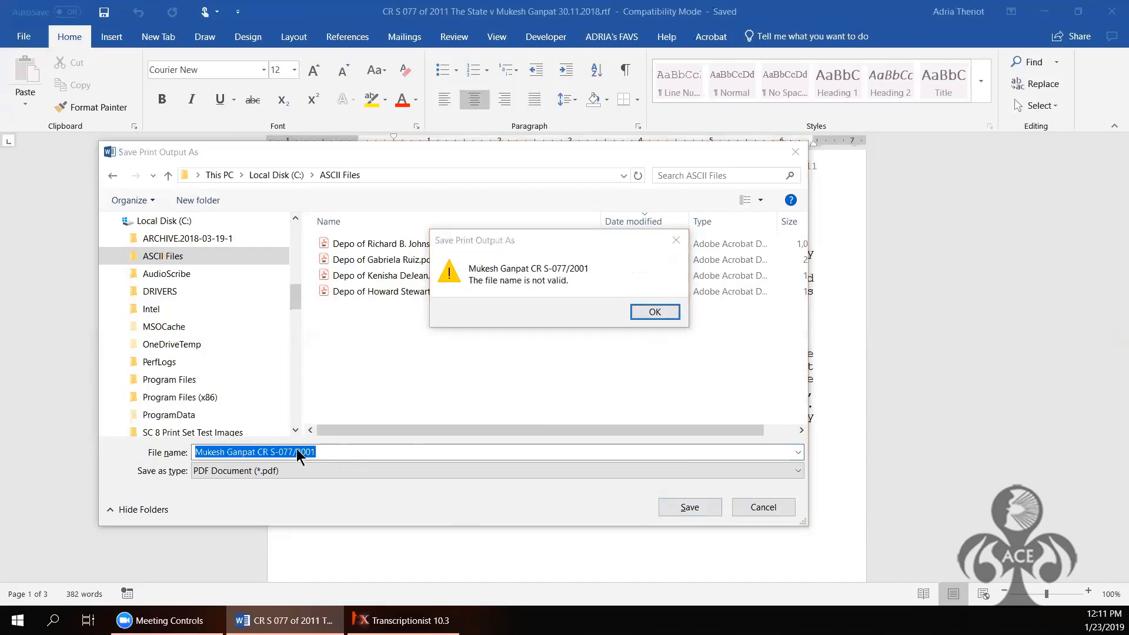
click(648, 312)
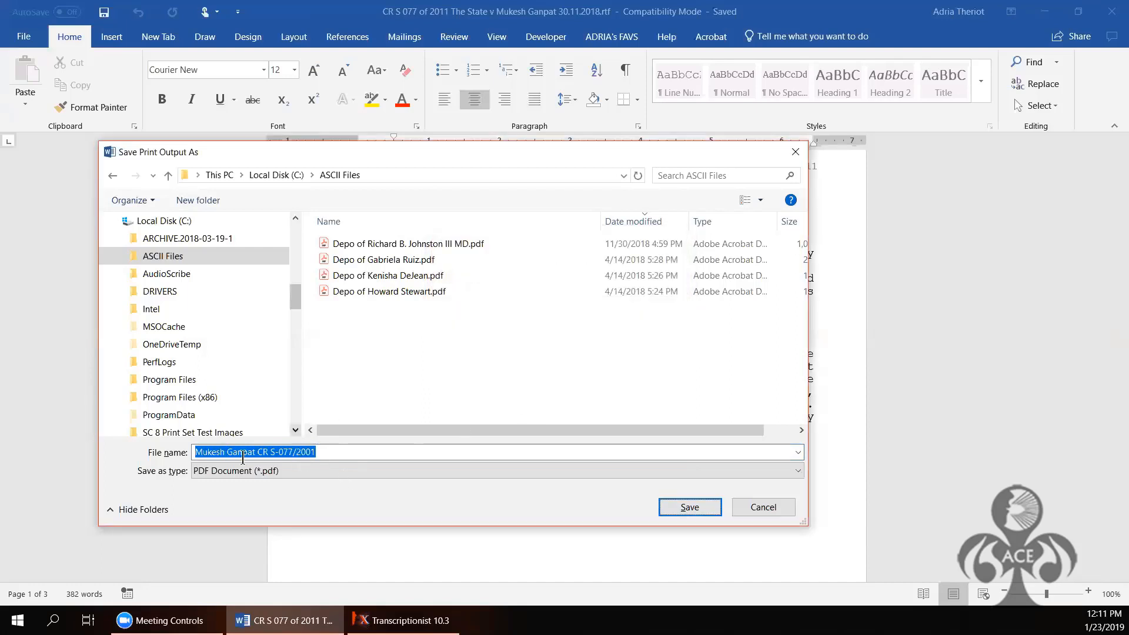
click(298, 452)
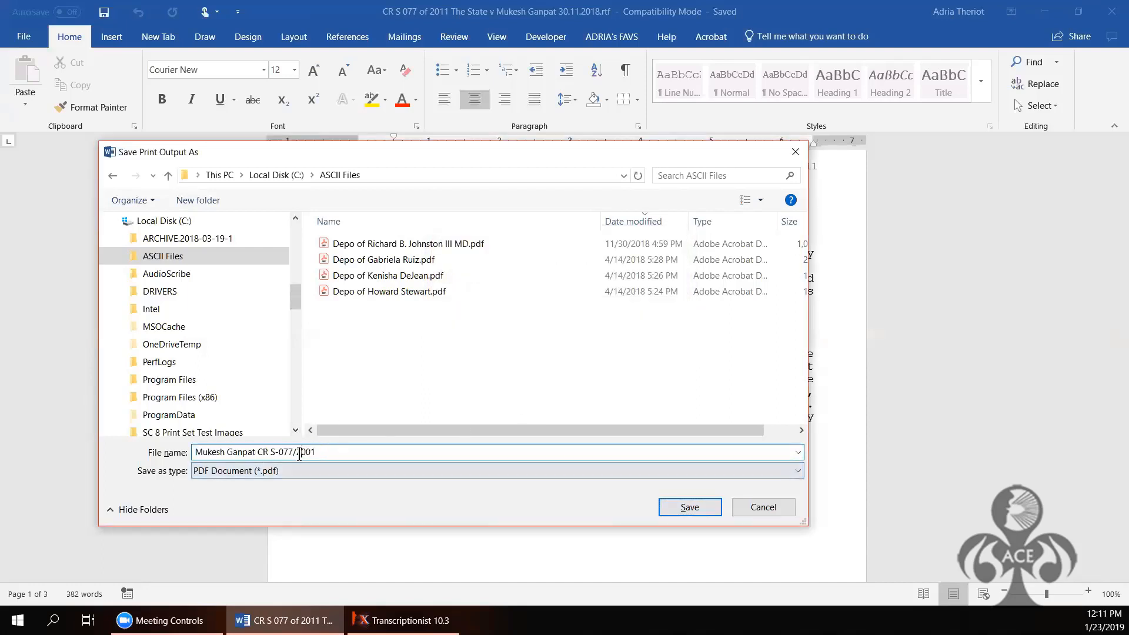
key(BackSpace)
click(687, 503)
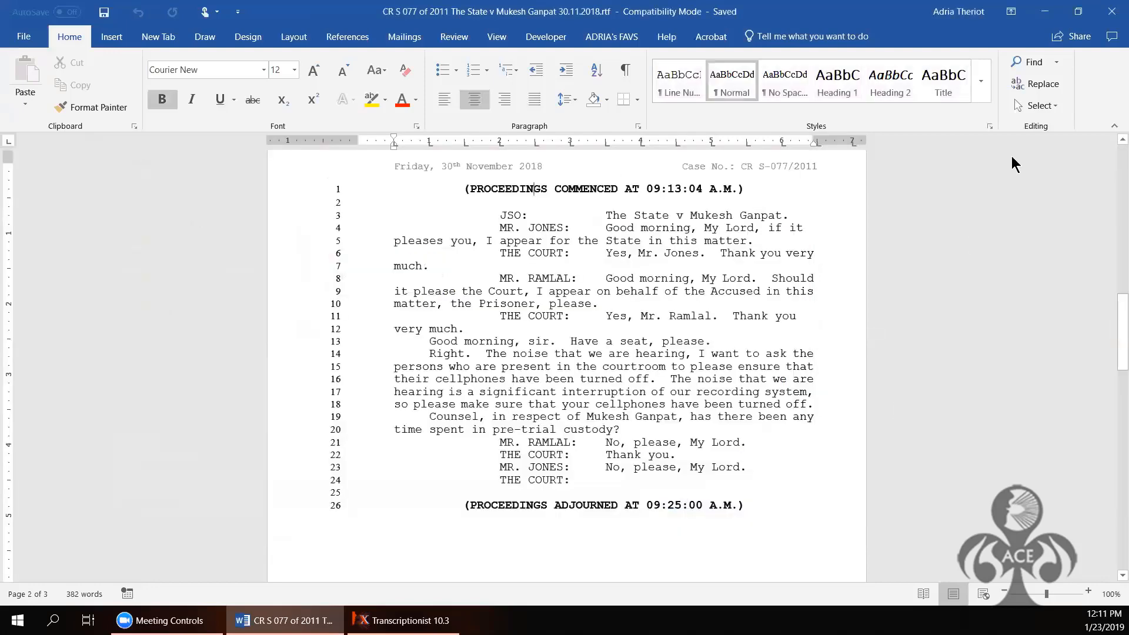
Step: Close the Word transcript and open Generate ASCII File from the job's File commands
click(1110, 14)
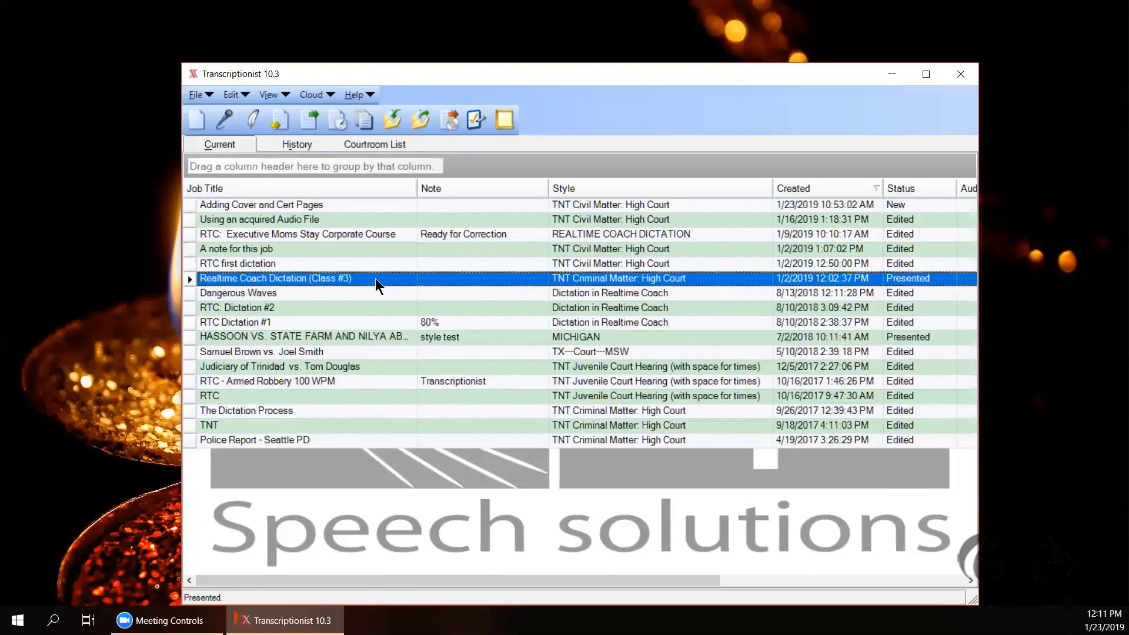
click(209, 93)
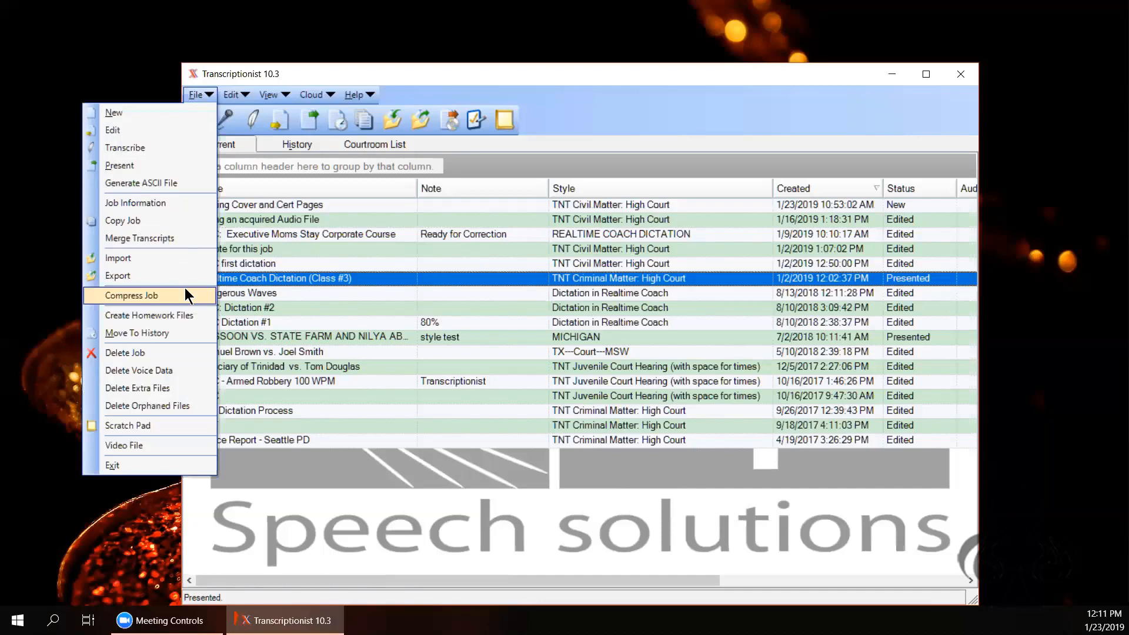
click(177, 189)
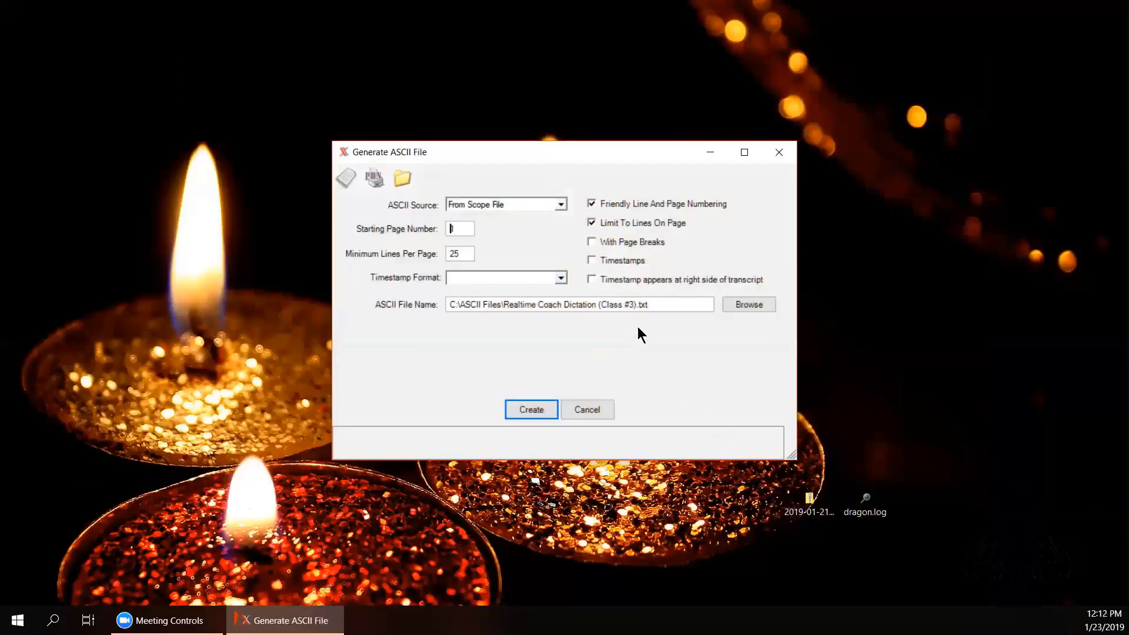
click(562, 204)
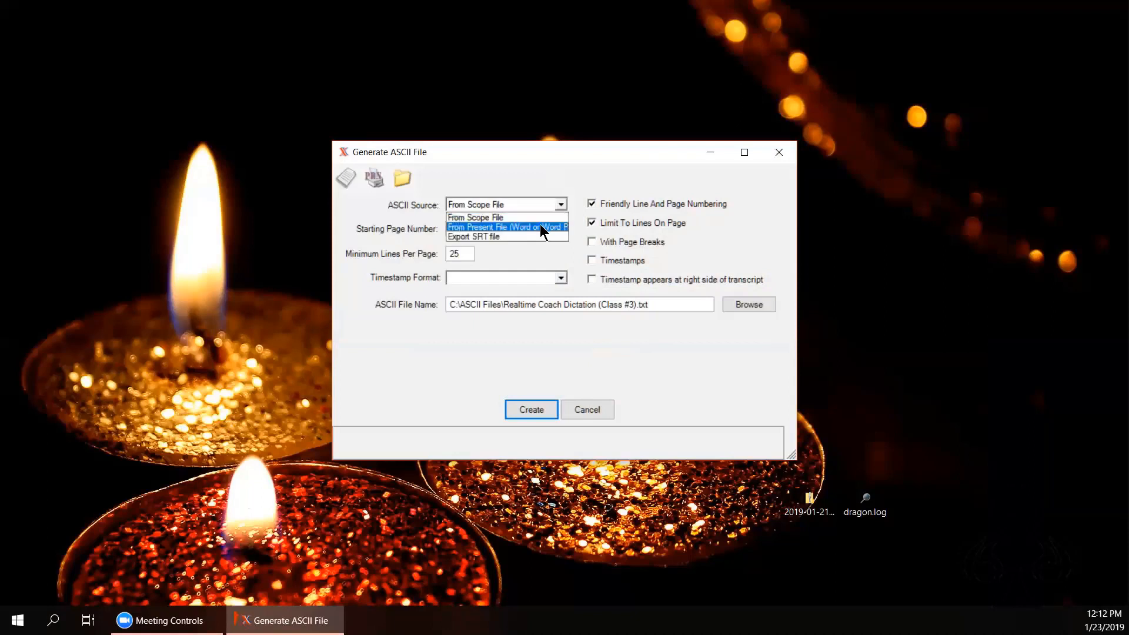
click(541, 227)
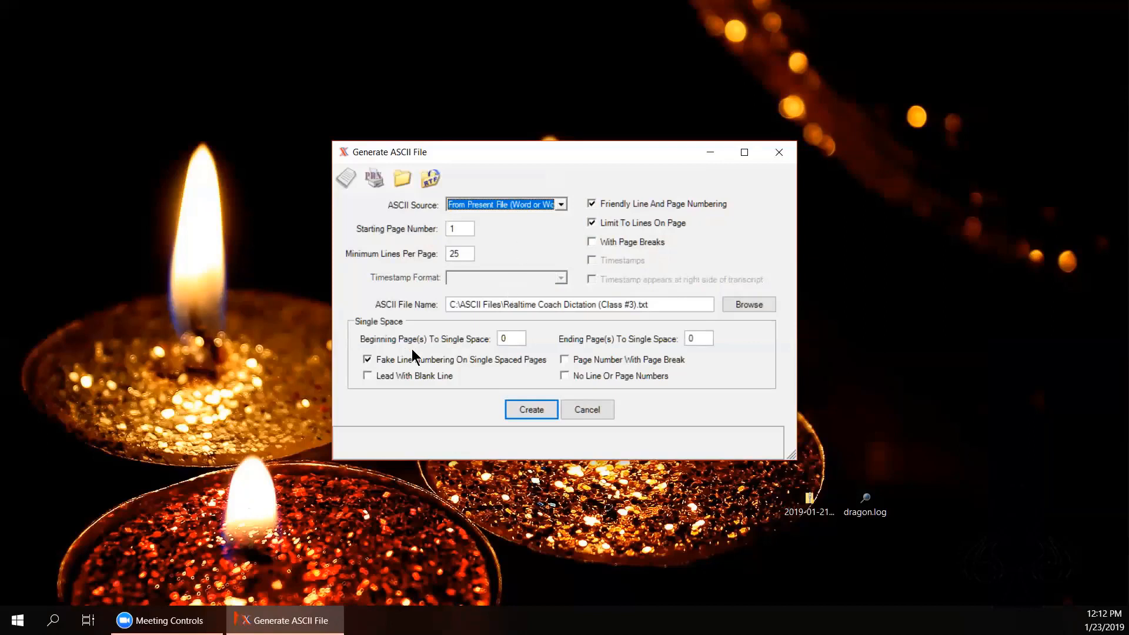
click(373, 359)
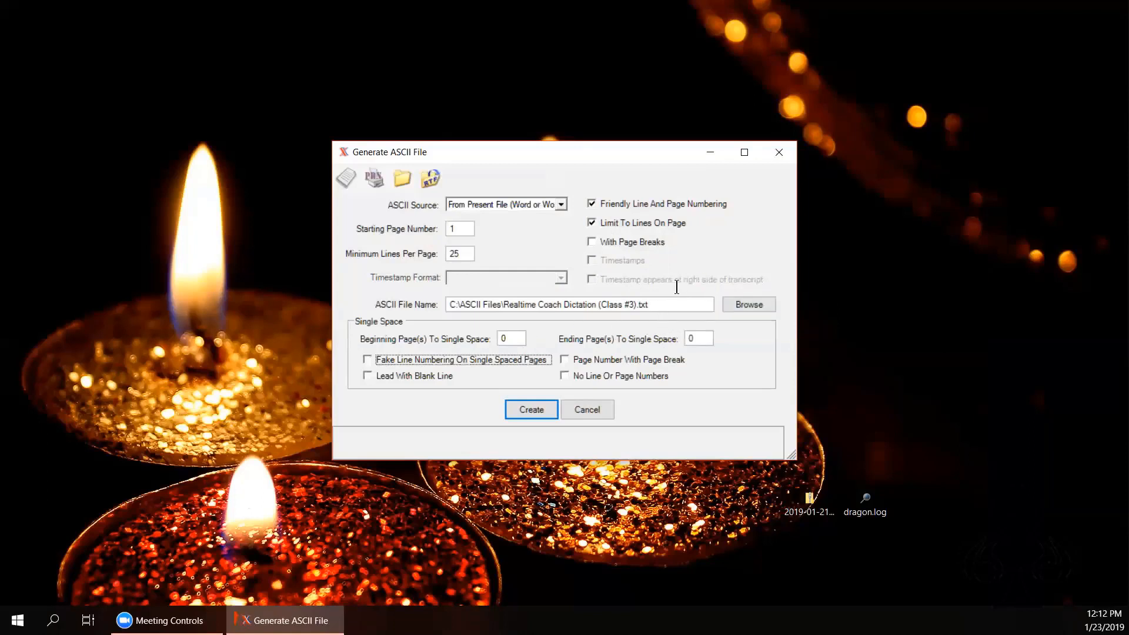
click(667, 308)
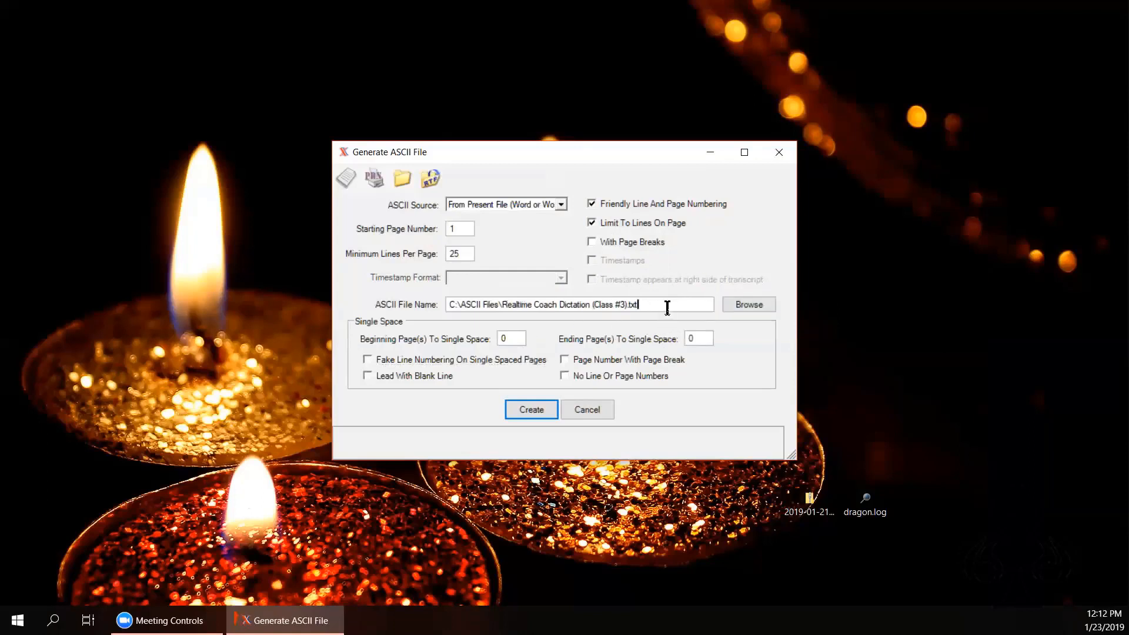
key(BackSpace)
key(BackSpace)
key(BackSpace)
key(BackSpace)
key(BackSpace)
key(BackSpace)
key(BackSpace)
key(BackSpace)
key(BackSpace)
key(BackSpace)
key(BackSpace)
key(BackSpace)
key(BackSpace)
key(BackSpace)
key(BackSpace)
key(BackSpace)
key(BackSpace)
key(BackSpace)
key(BackSpace)
key(BackSpace)
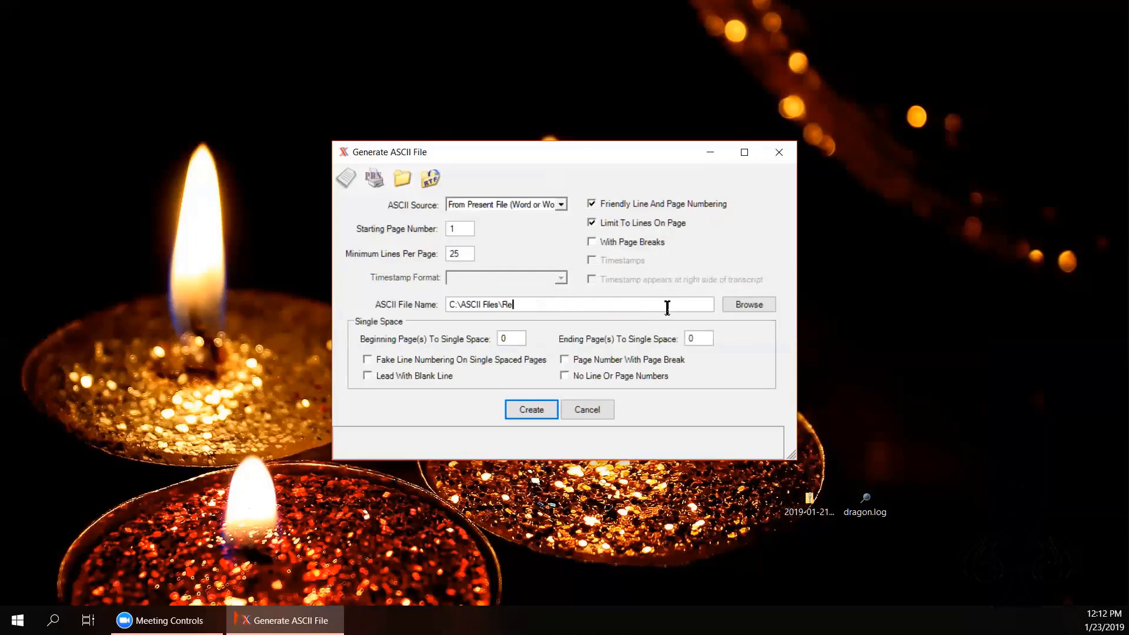
key(BackSpace)
key(BackSpace)
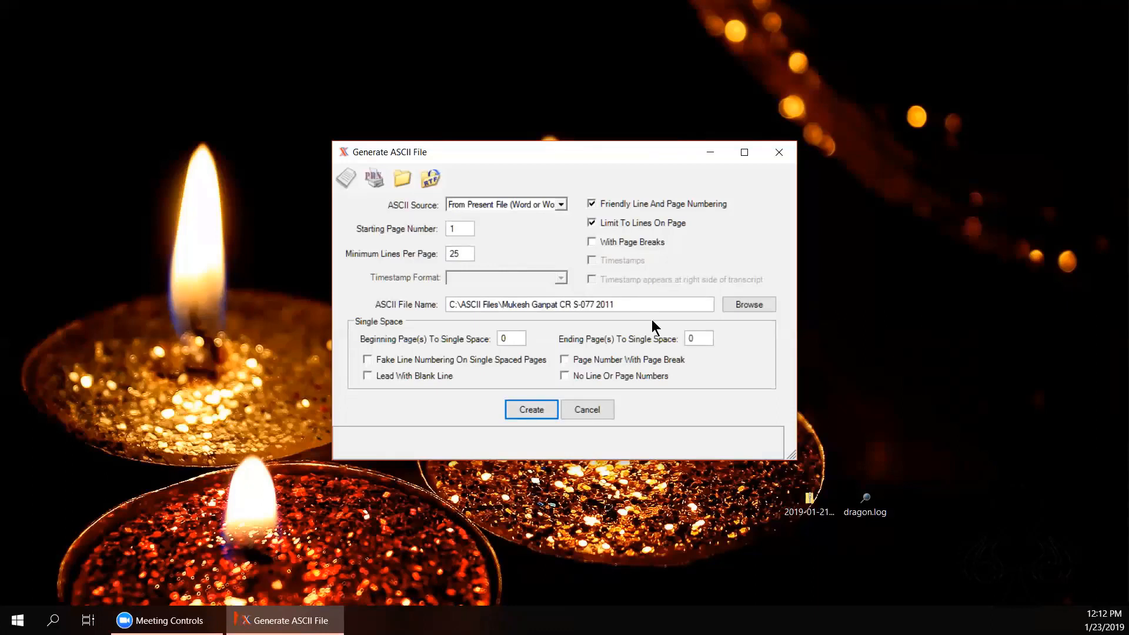
Step: Create the ASCII file from the scope file and open the generated text file
click(528, 407)
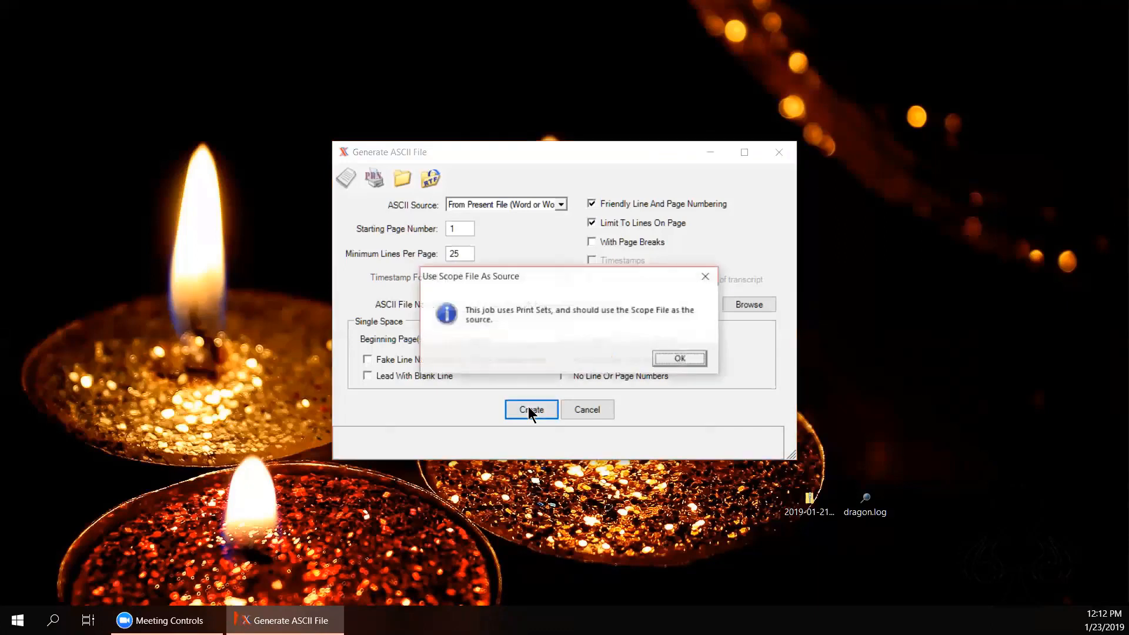
click(680, 359)
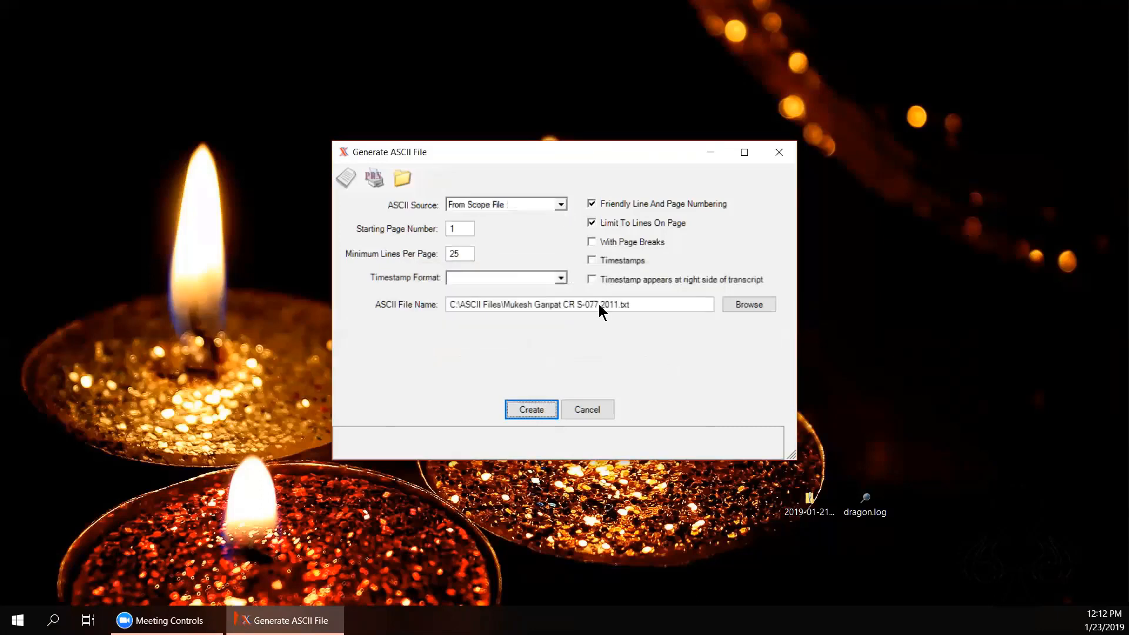
click(539, 407)
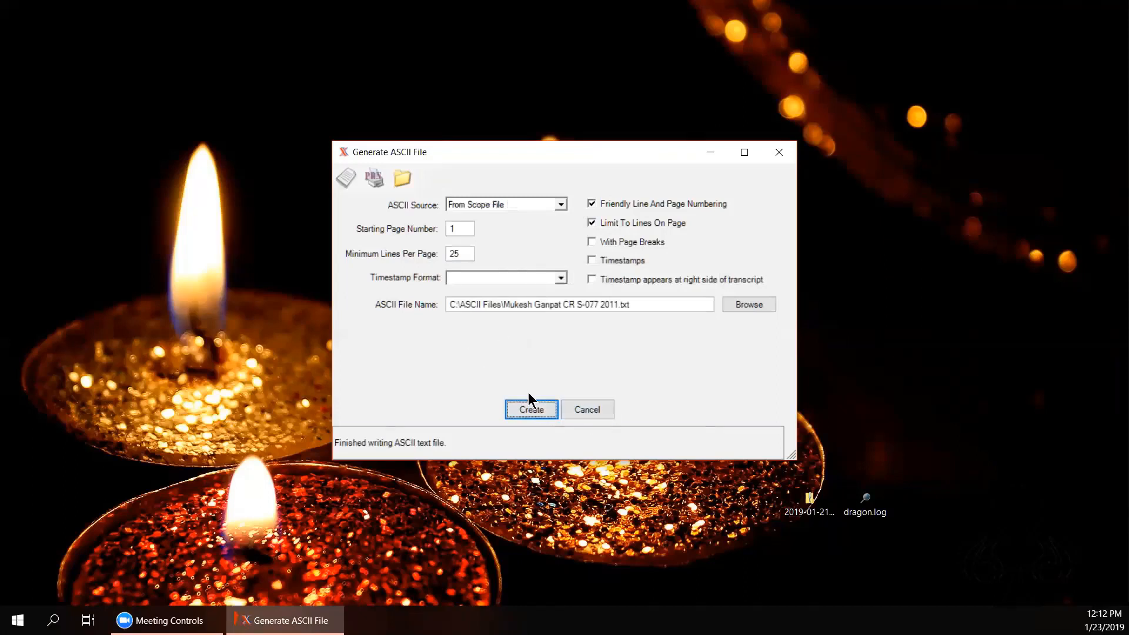
click(343, 176)
Step: Skim the text file, close it, and regenerate the ASCII file from the scope file
scroll(1088, 159, down, 15)
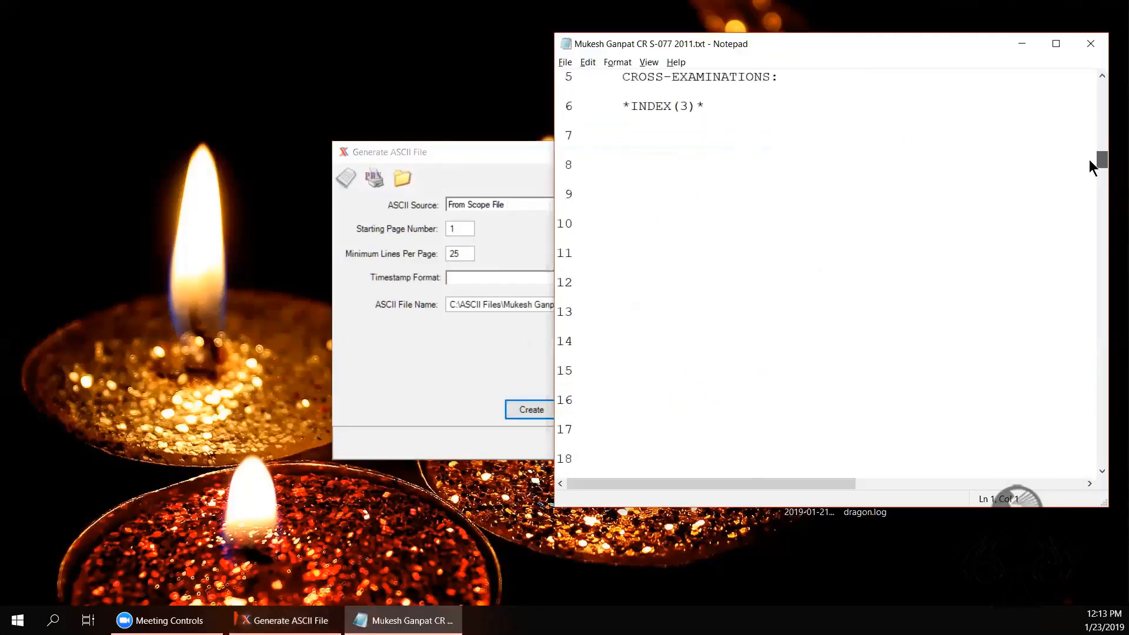
scroll(1084, 268, down, 8)
scroll(1087, 241, up, 7)
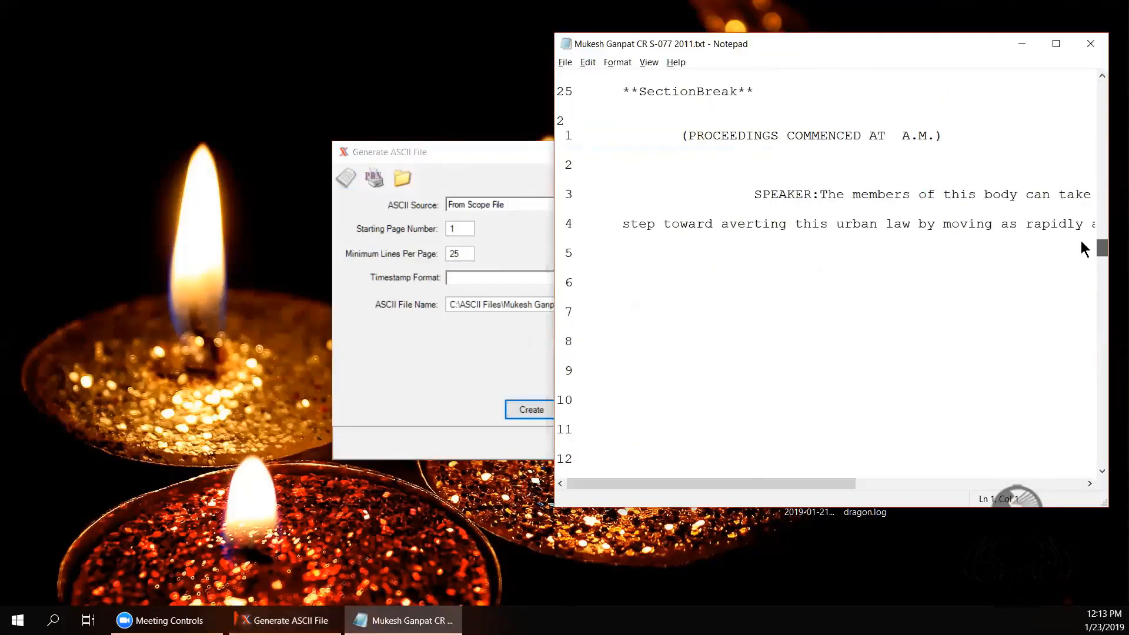
drag(1102, 231, 1102, 34)
click(1091, 43)
click(526, 404)
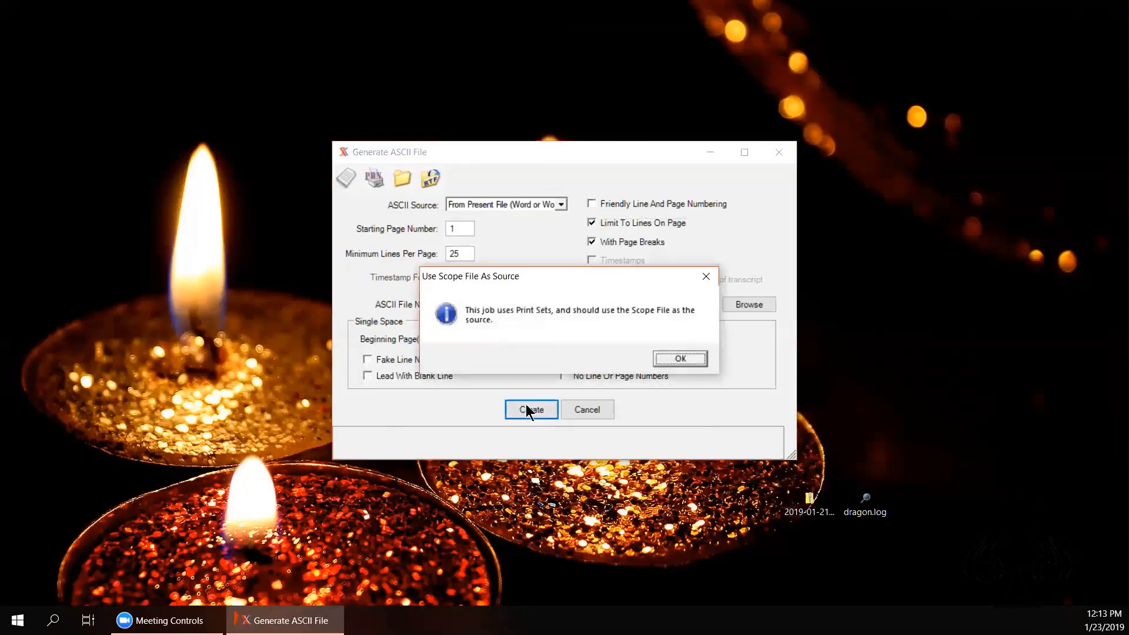
click(680, 358)
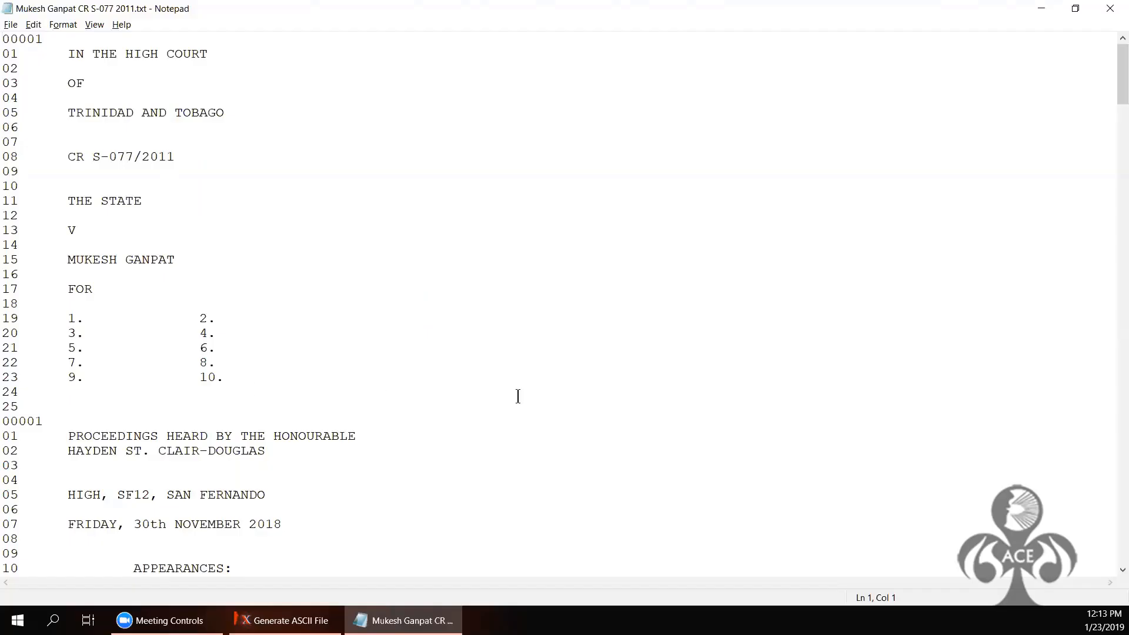
Step: Restore Notepad, scroll through the numbered cover, appearances and index pages, and close it
click(1076, 8)
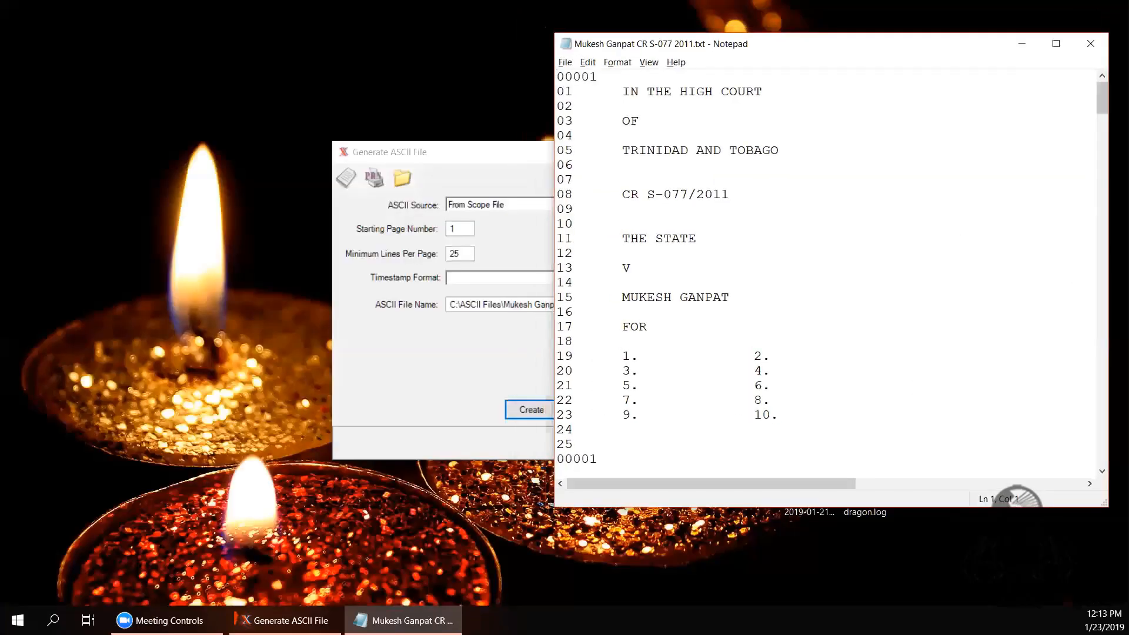
click(1103, 471)
click(1102, 472)
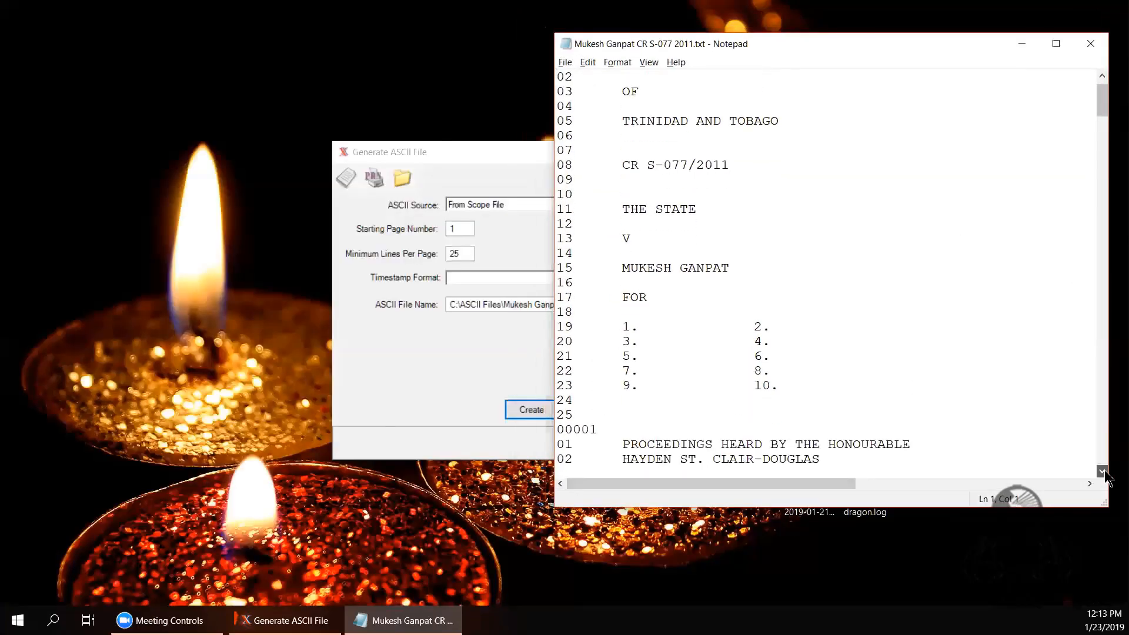
click(1103, 471)
click(1103, 471)
click(1103, 471)
double_click(1103, 471)
triple_click(1103, 471)
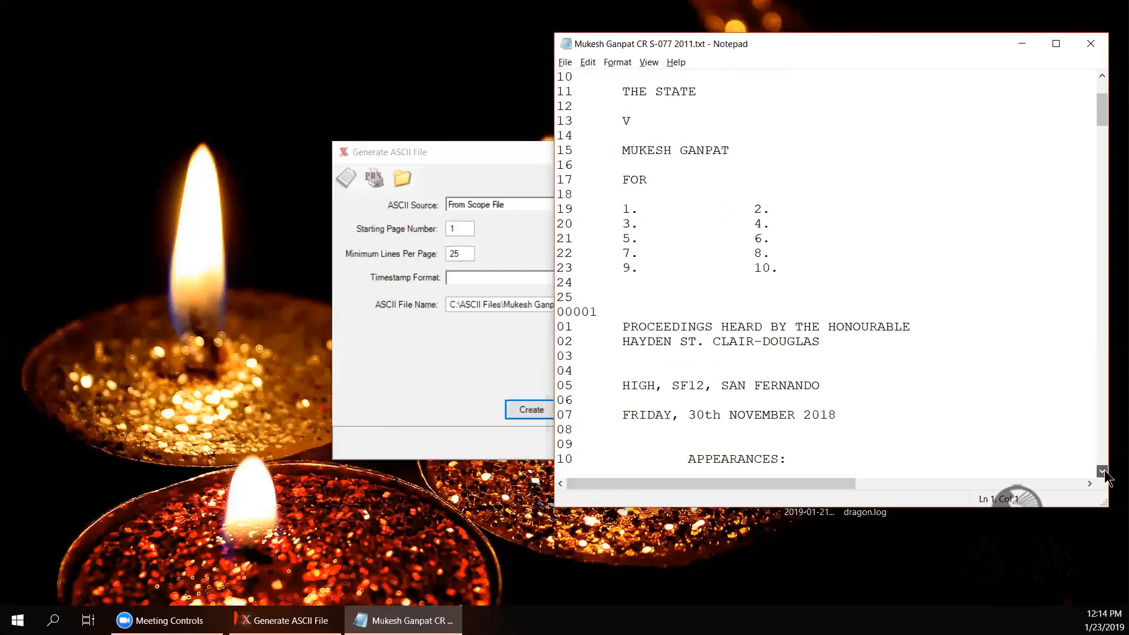
click(1103, 472)
double_click(1103, 471)
double_click(1103, 472)
click(1103, 471)
triple_click(1103, 471)
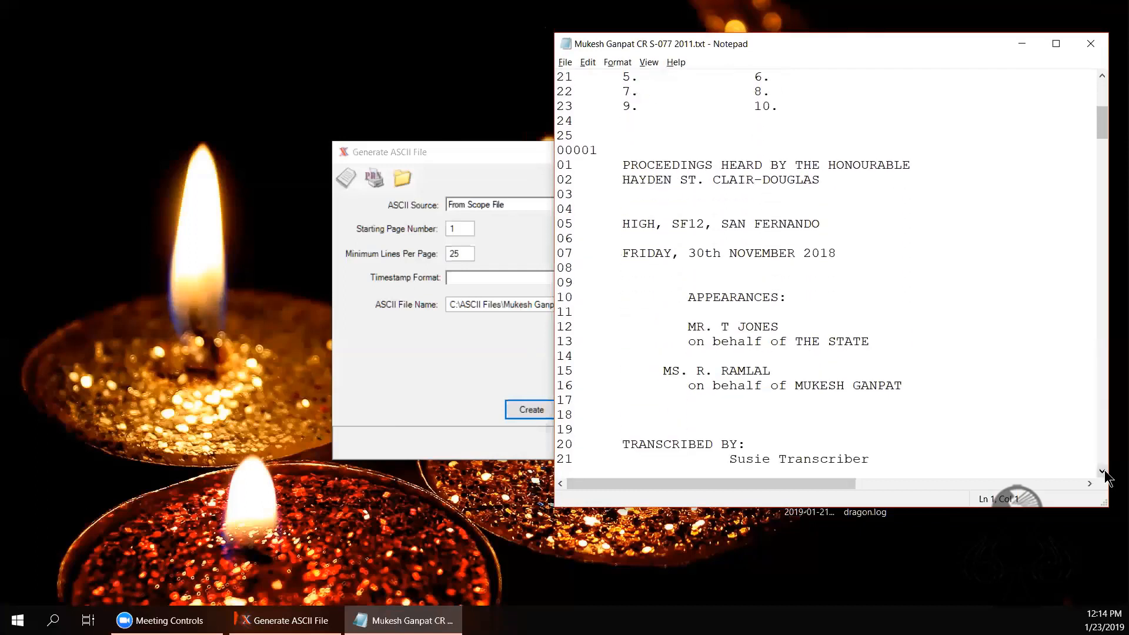
triple_click(1102, 471)
triple_click(1103, 471)
click(1103, 471)
triple_click(1103, 471)
triple_click(1103, 471)
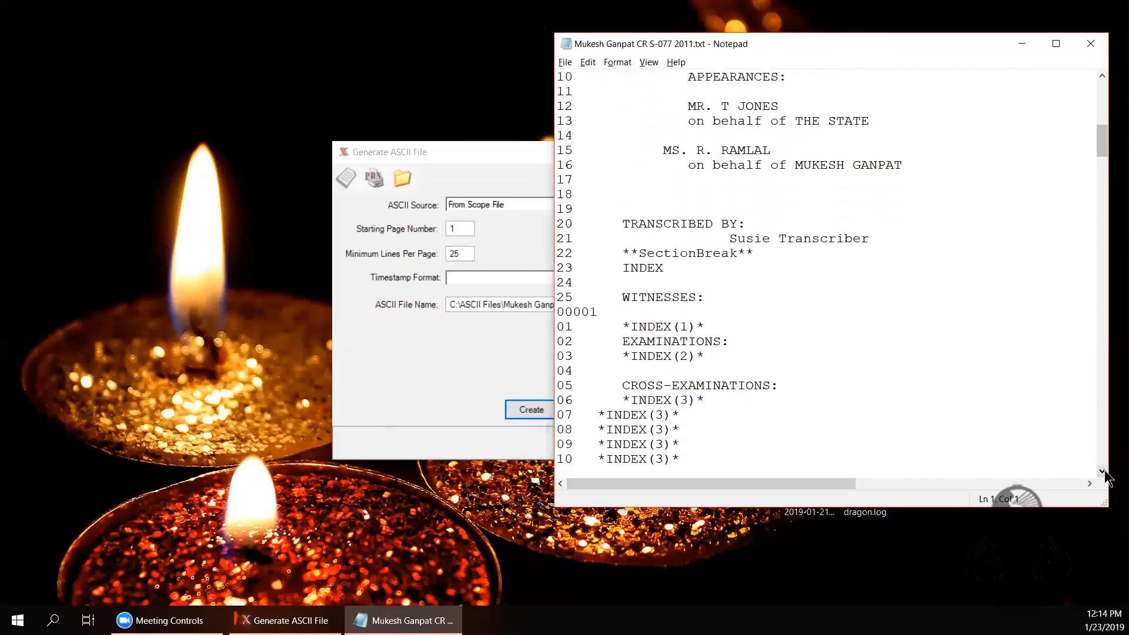
click(1103, 471)
triple_click(1103, 471)
triple_click(1103, 471)
click(1103, 471)
triple_click(1103, 471)
triple_click(1102, 472)
double_click(1103, 471)
triple_click(1103, 471)
triple_click(1103, 472)
triple_click(1103, 471)
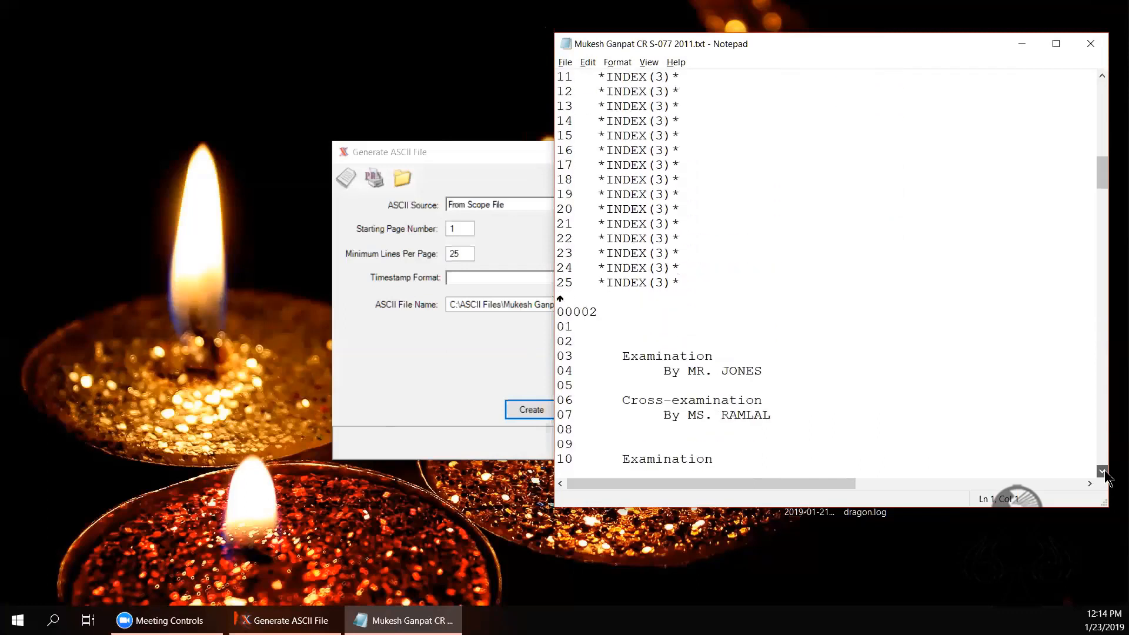
triple_click(1103, 471)
click(1103, 471)
click(1103, 472)
click(1103, 471)
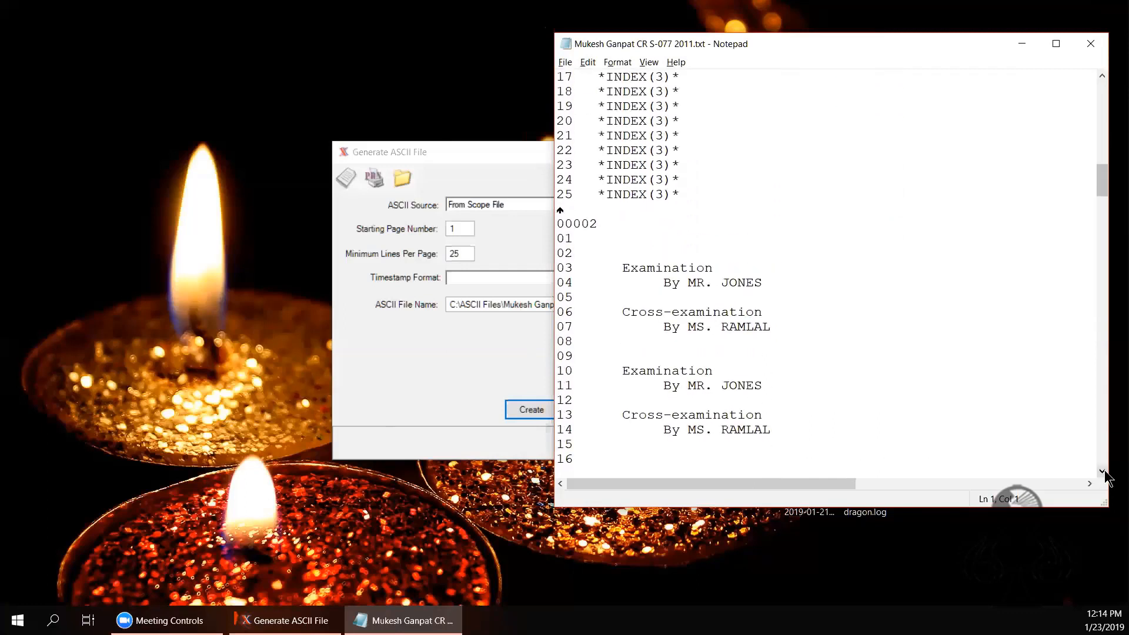
triple_click(1103, 471)
click(1103, 471)
triple_click(1103, 471)
triple_click(1103, 472)
click(1103, 471)
triple_click(1103, 471)
triple_click(1103, 471)
triple_click(1103, 471)
triple_click(1103, 471)
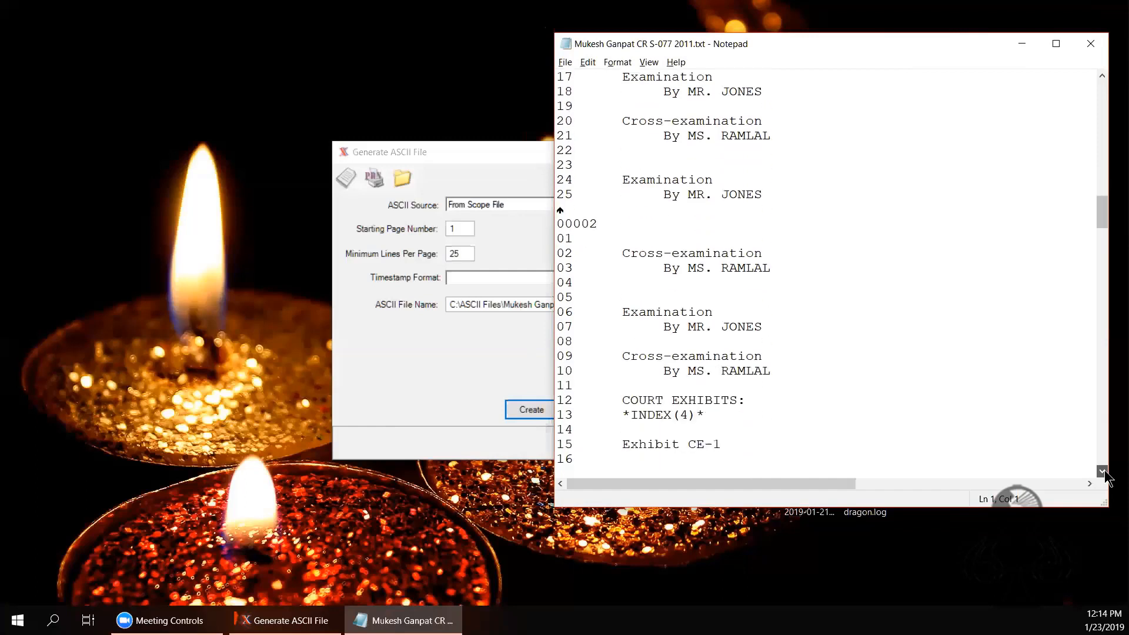
triple_click(1103, 471)
triple_click(1103, 471)
triple_click(1103, 471)
triple_click(1103, 472)
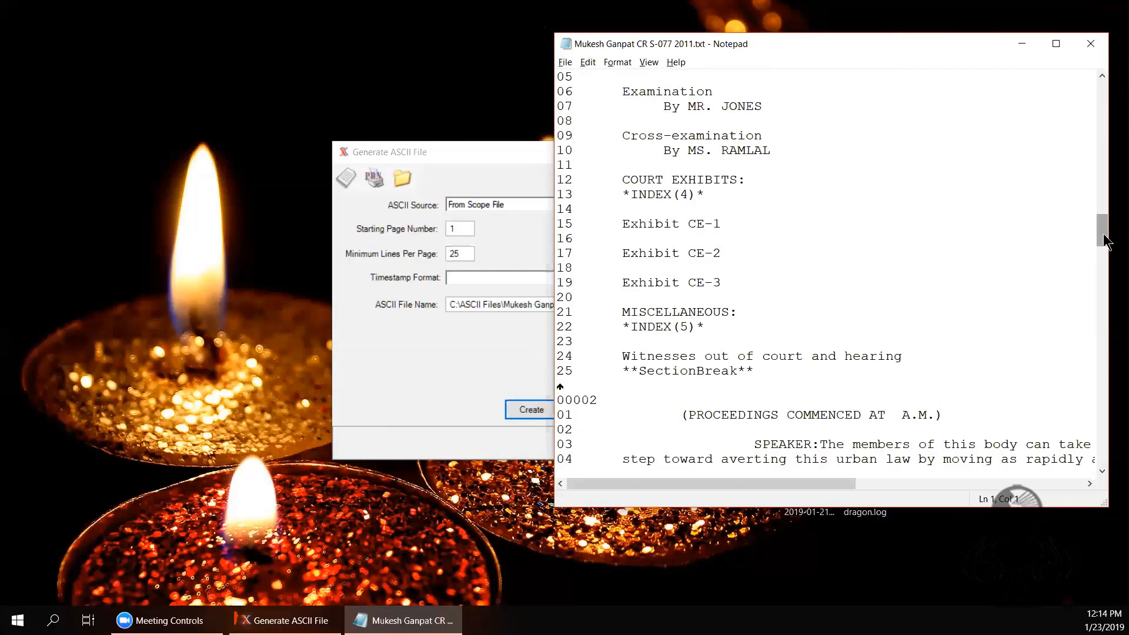
drag(1103, 236, 1091, 39)
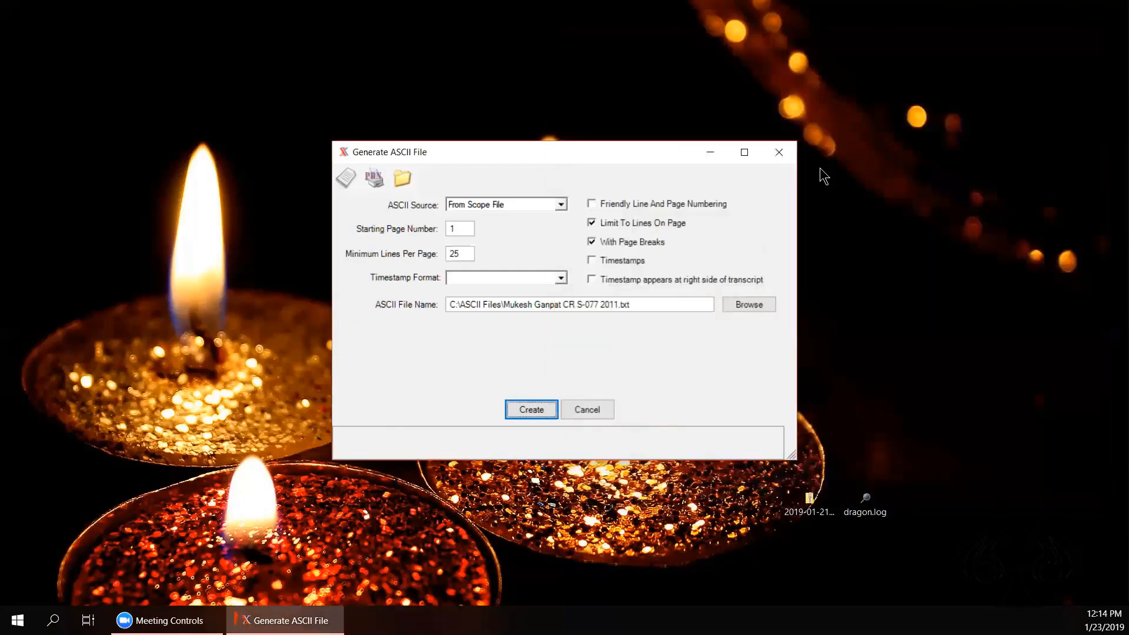
click(1092, 44)
Step: Close the ASCII settings and start acquiring files for the Realtime Coach Dictation job
click(596, 408)
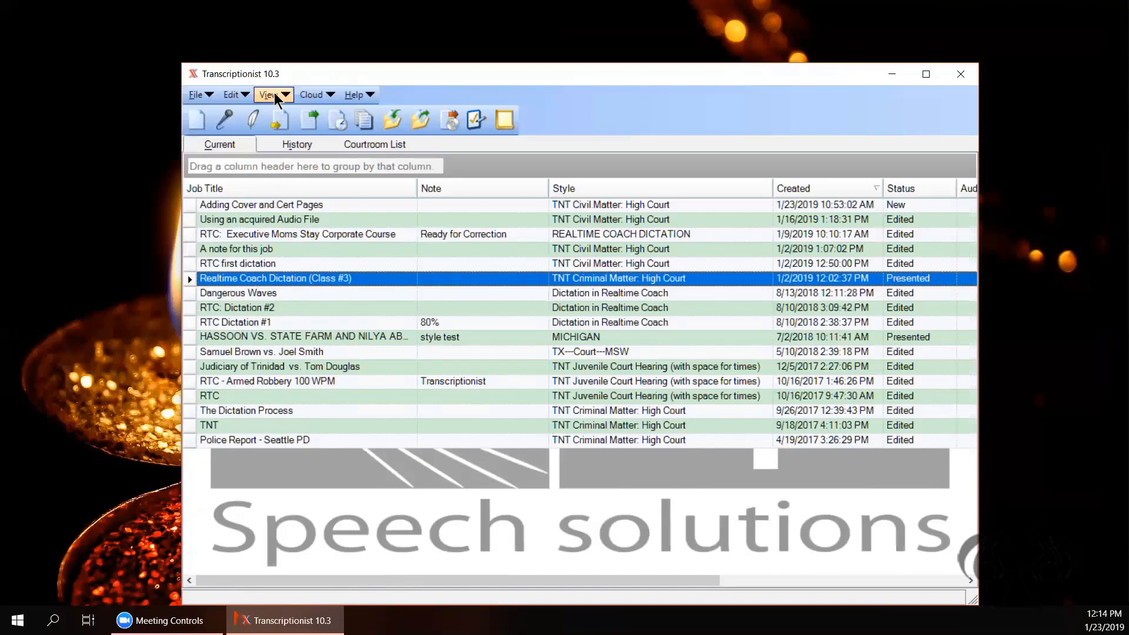
click(391, 121)
click(1077, 10)
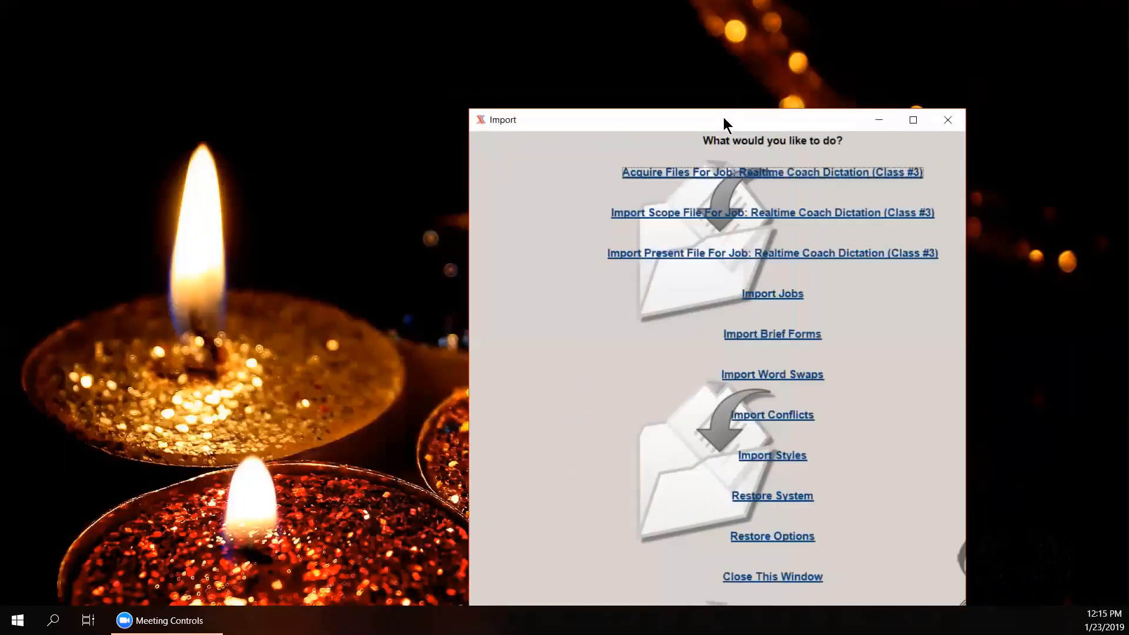
click(708, 174)
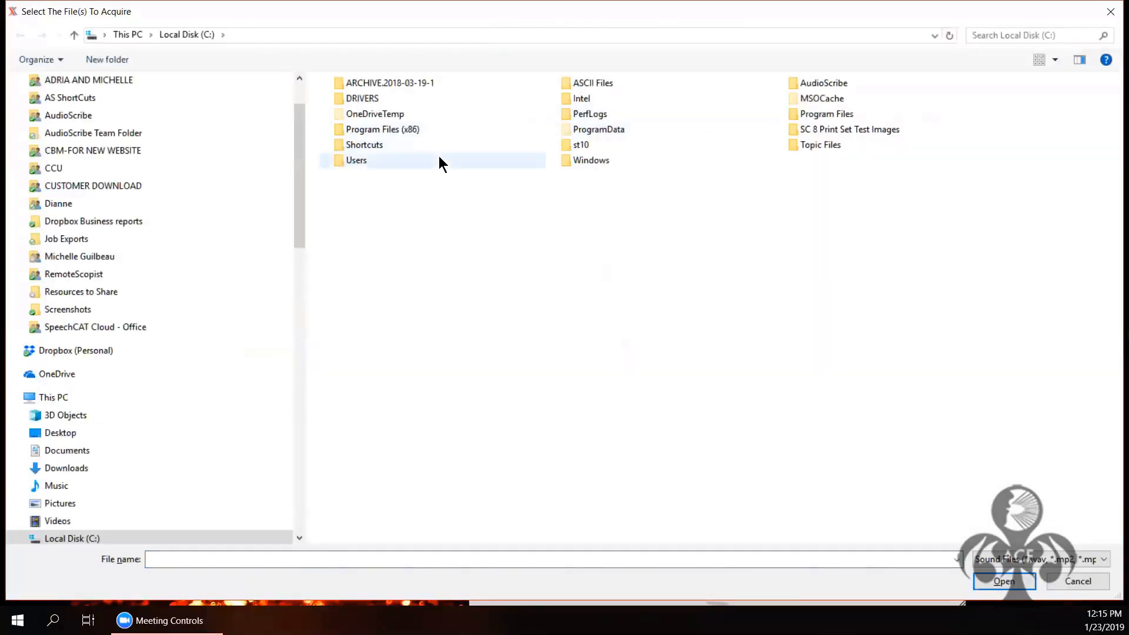
Step: Open C:\ASCII Files and switch the file-type filter to All Files
double_click(601, 83)
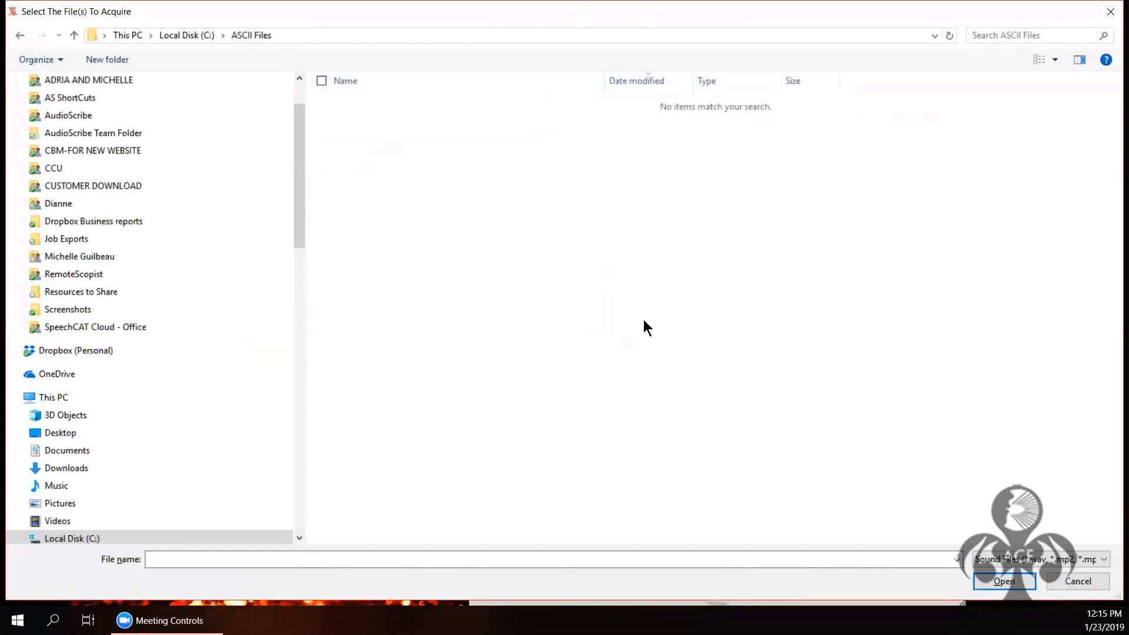
click(1007, 560)
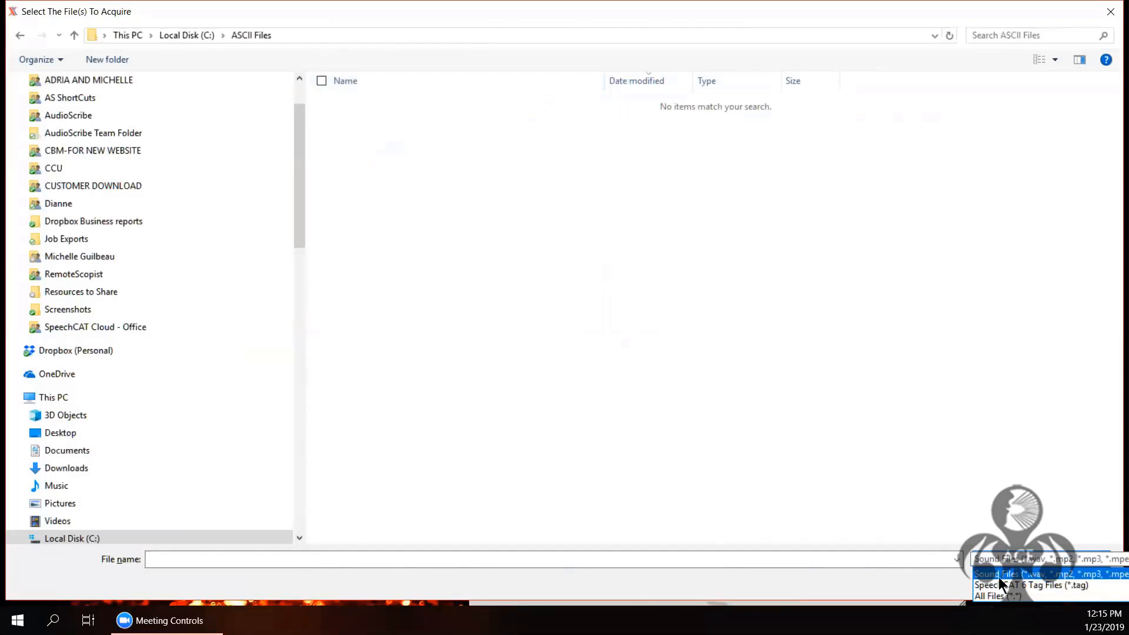
click(987, 454)
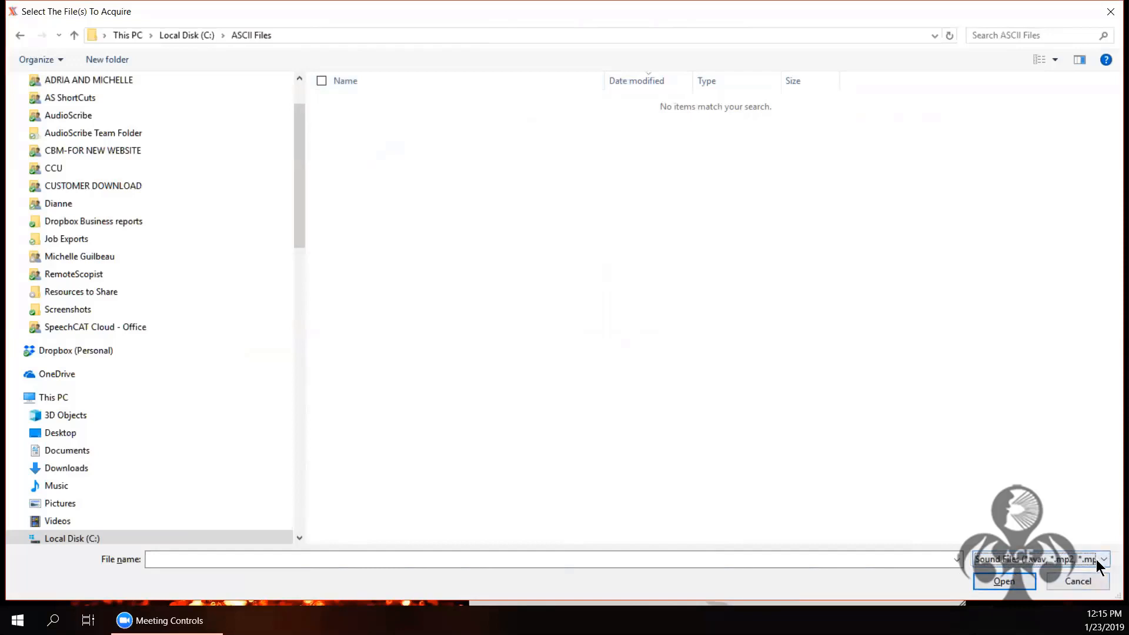
click(1096, 559)
click(997, 591)
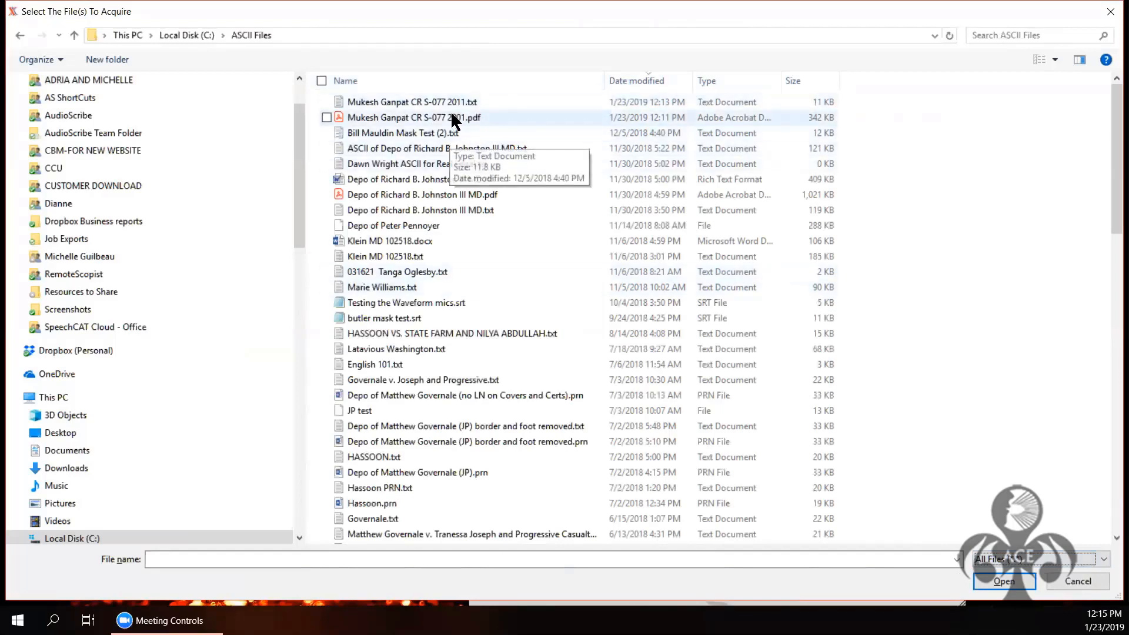
click(455, 101)
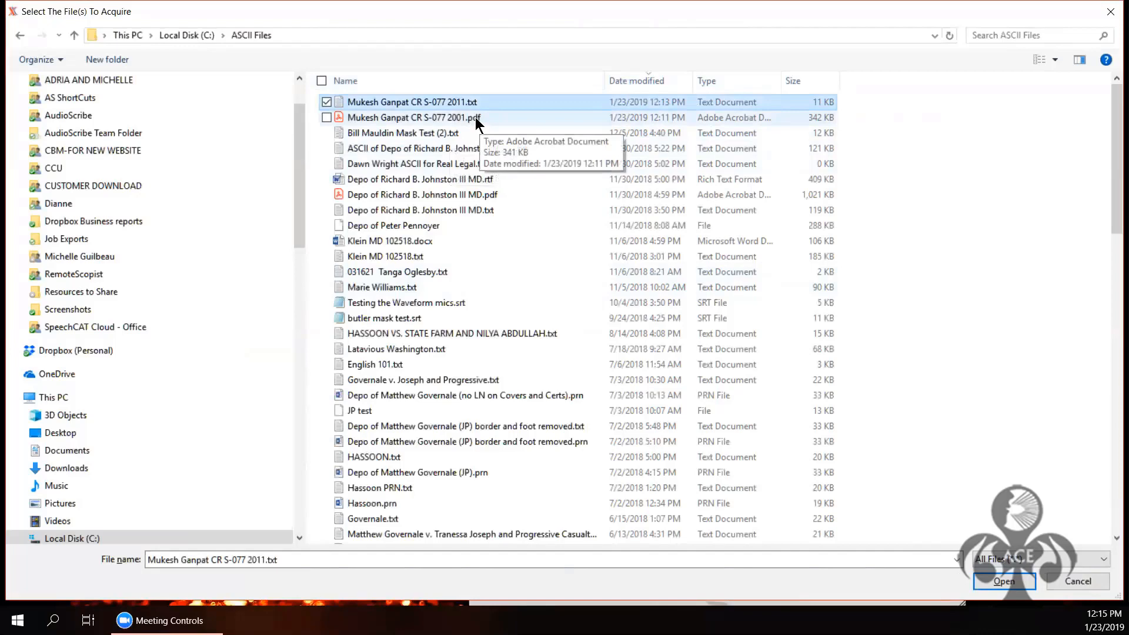
ctrl+click(476, 118)
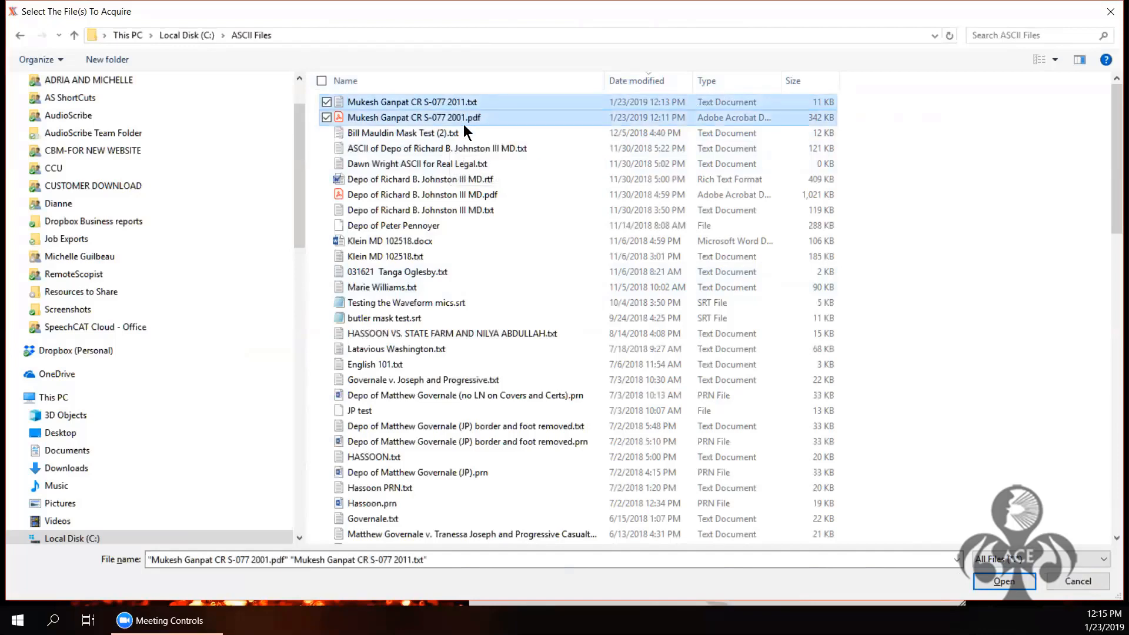
click(989, 581)
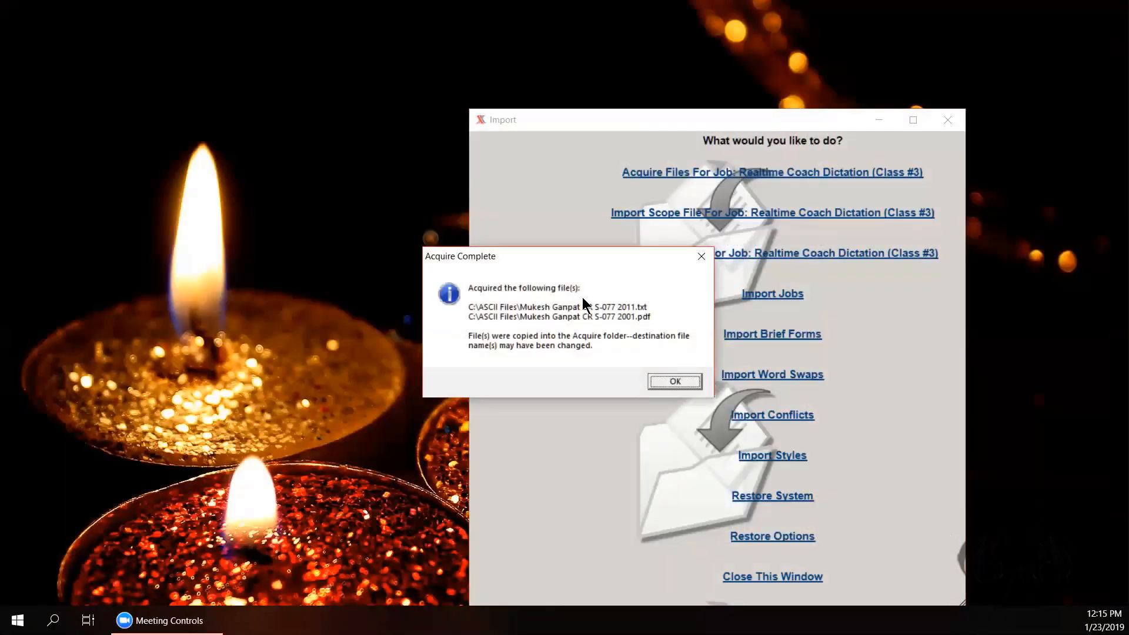
click(672, 382)
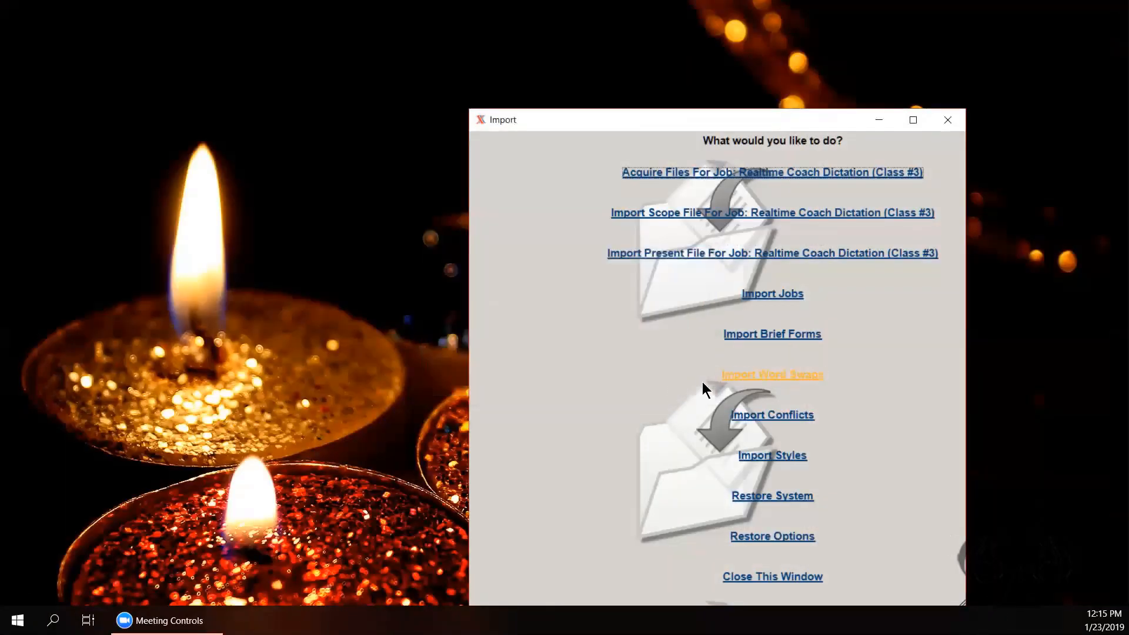
click(788, 579)
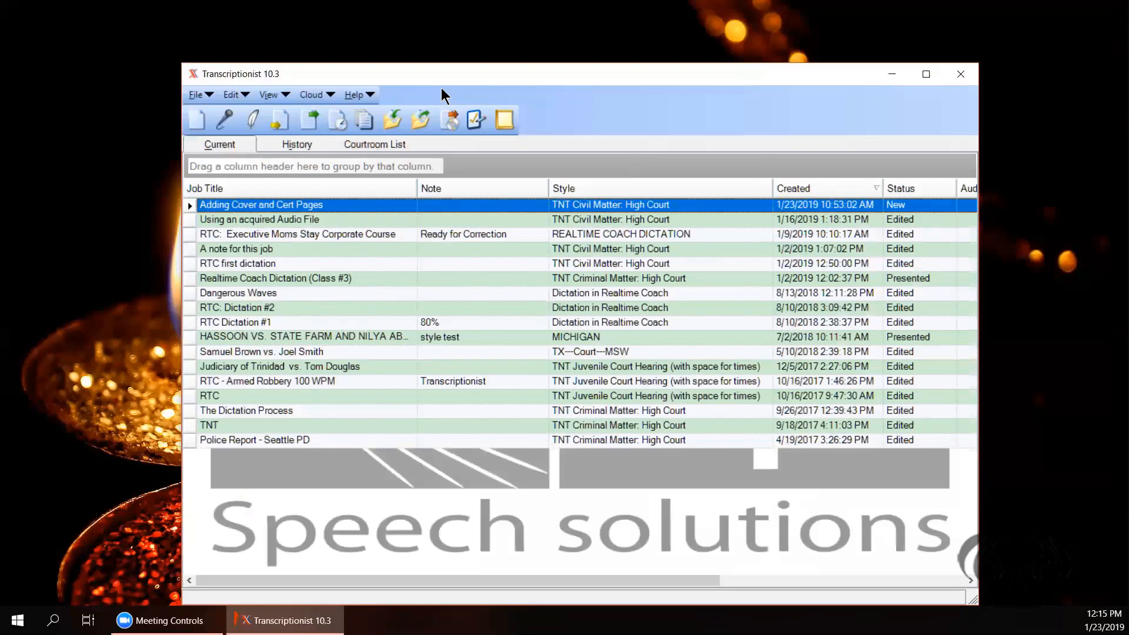
click(271, 96)
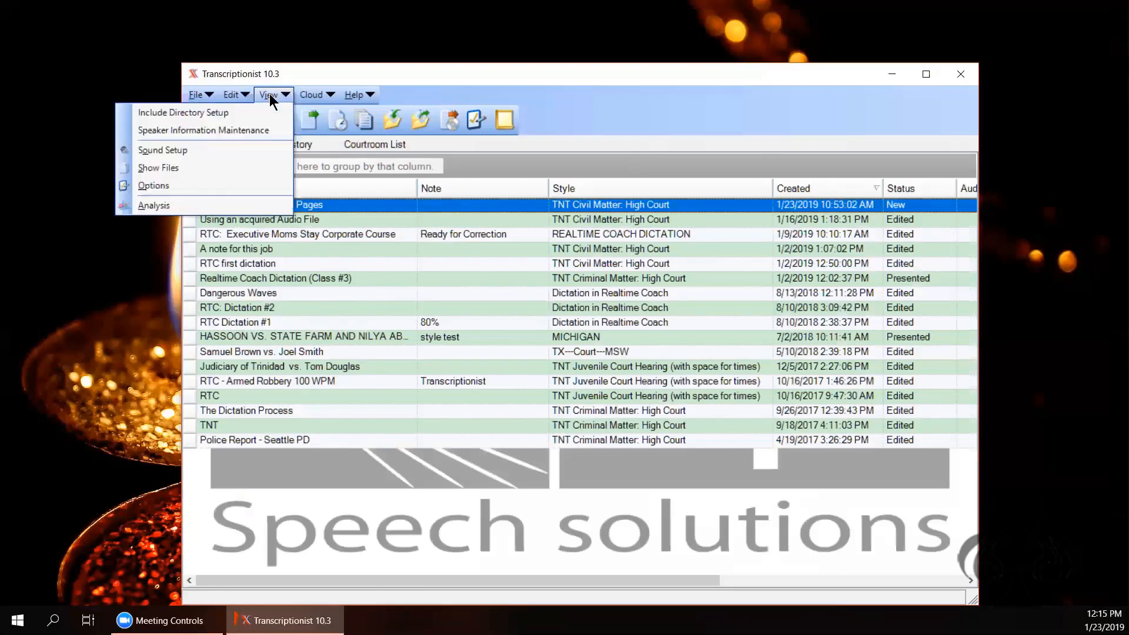
click(238, 162)
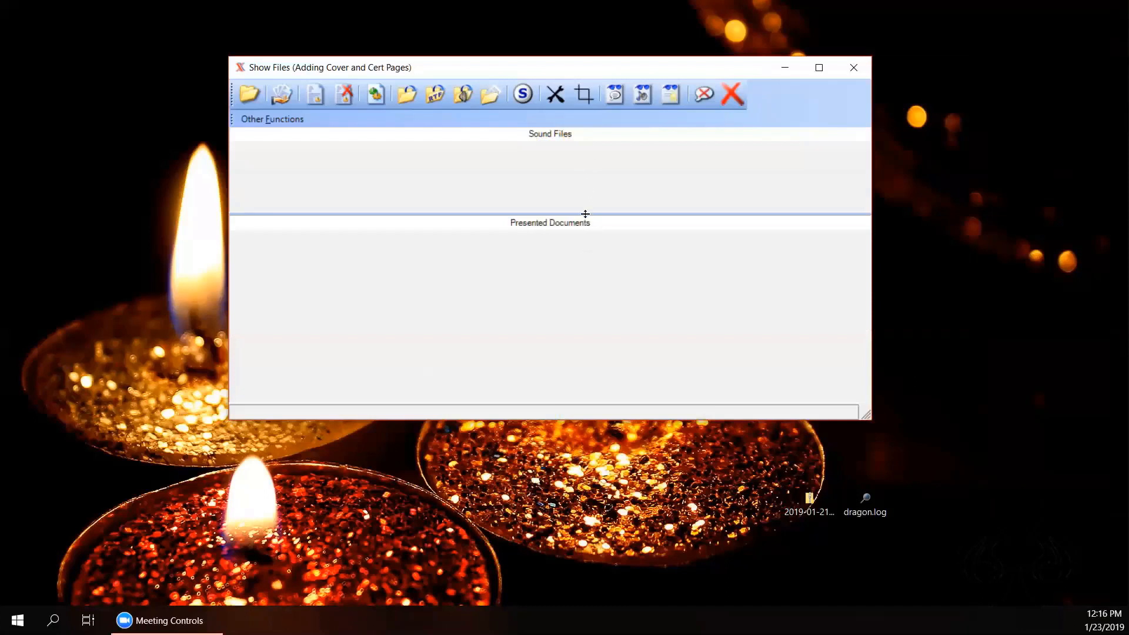
drag(585, 214, 568, 350)
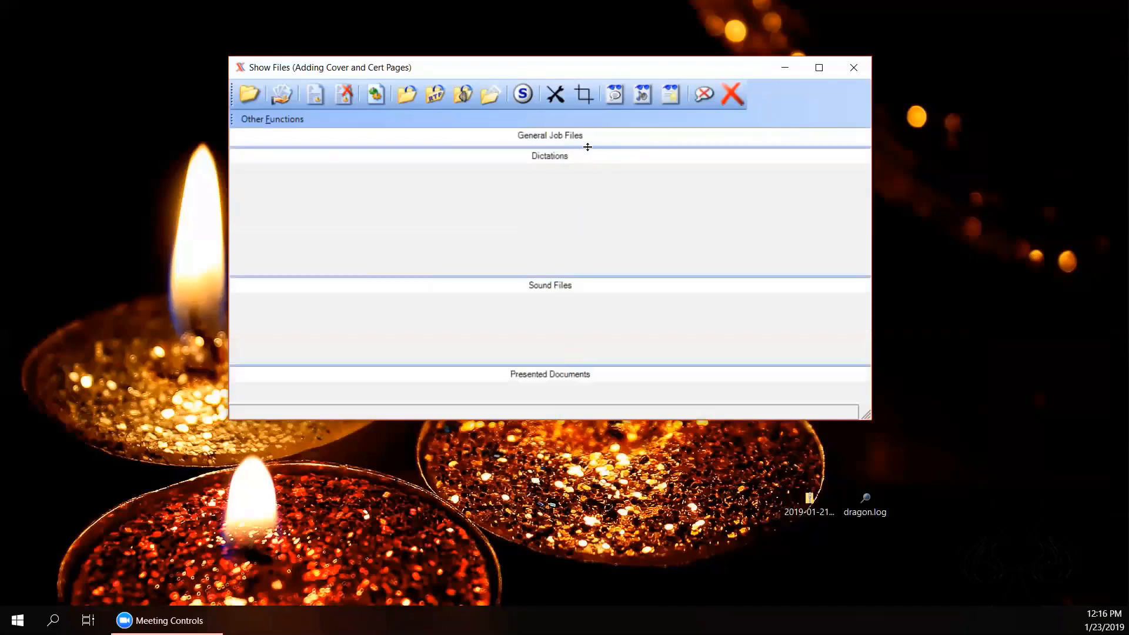
drag(587, 146, 585, 244)
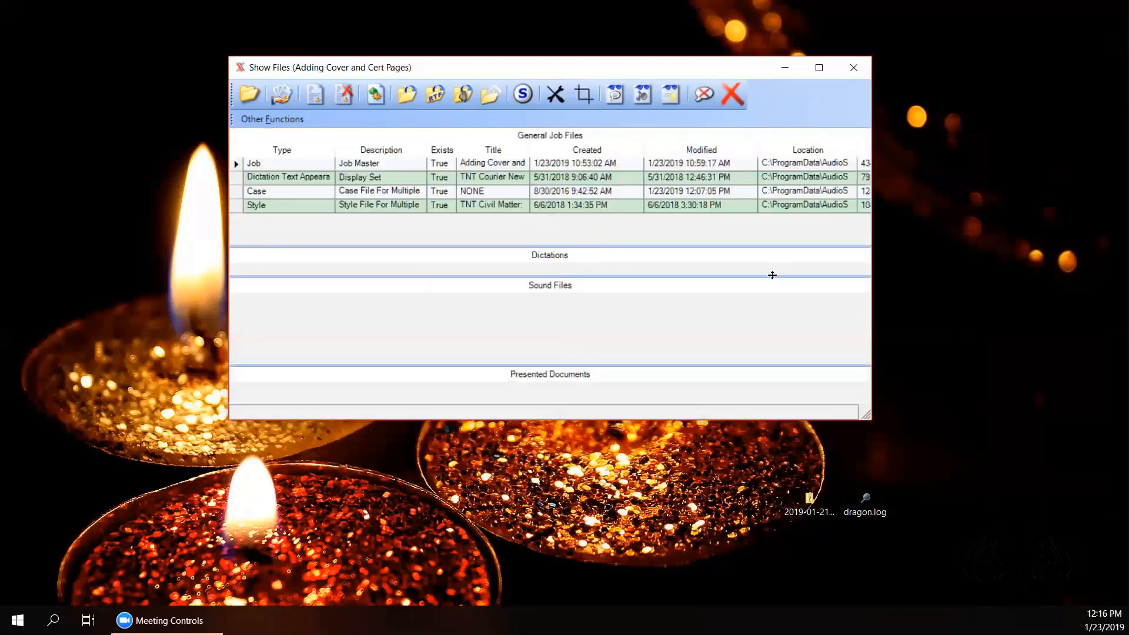
drag(771, 275, 769, 310)
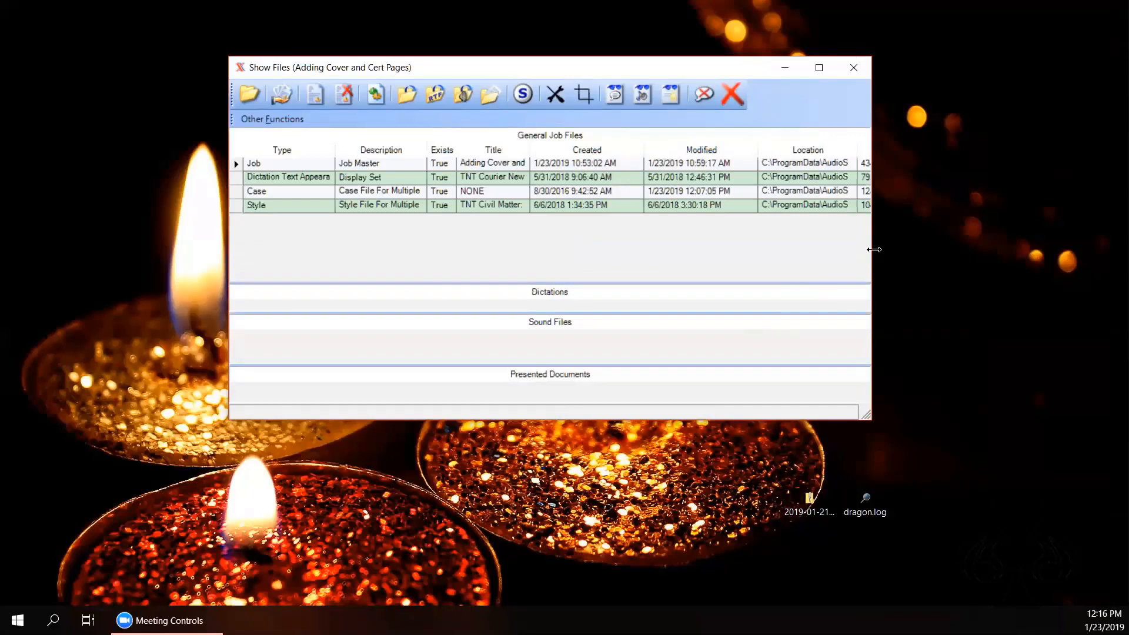
drag(874, 250, 1079, 274)
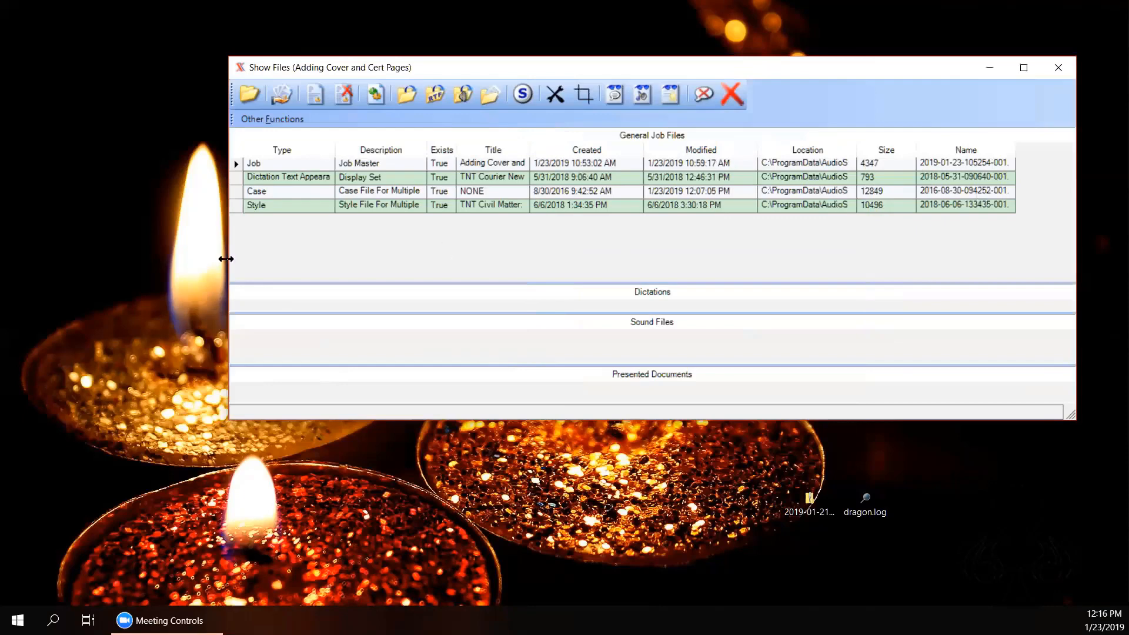
drag(226, 259, 44, 247)
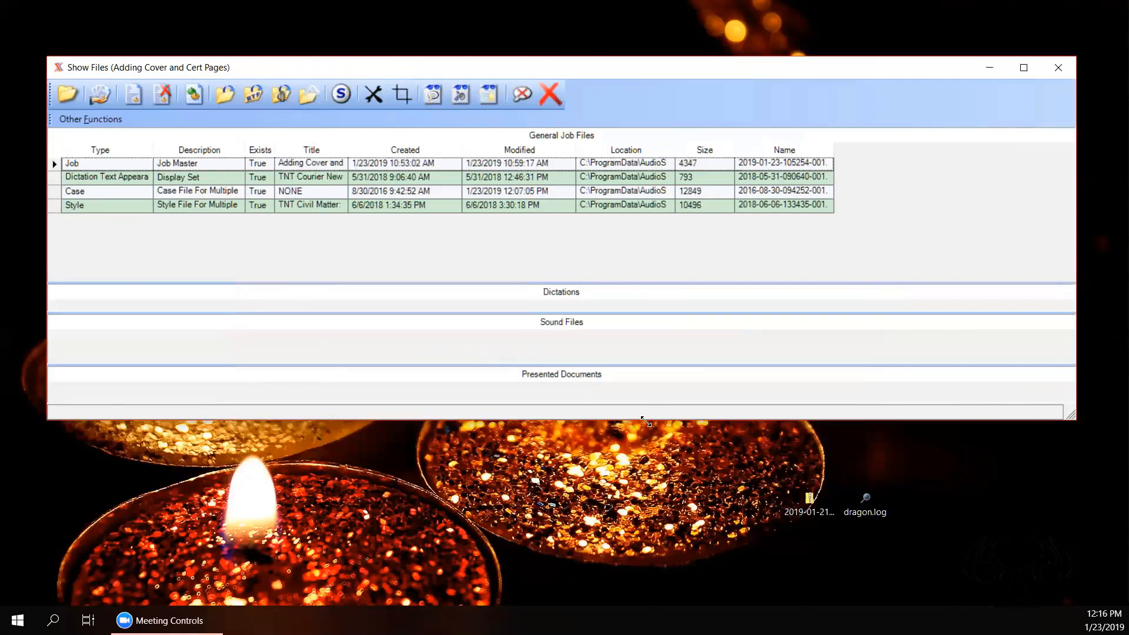
drag(646, 422, 674, 411)
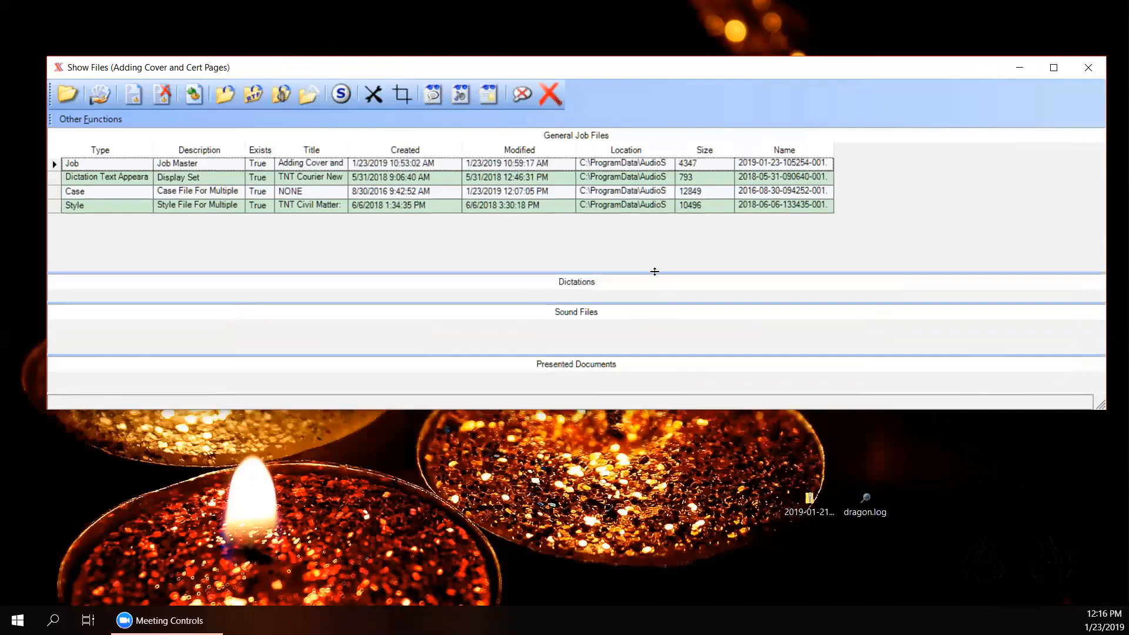
drag(656, 272, 657, 229)
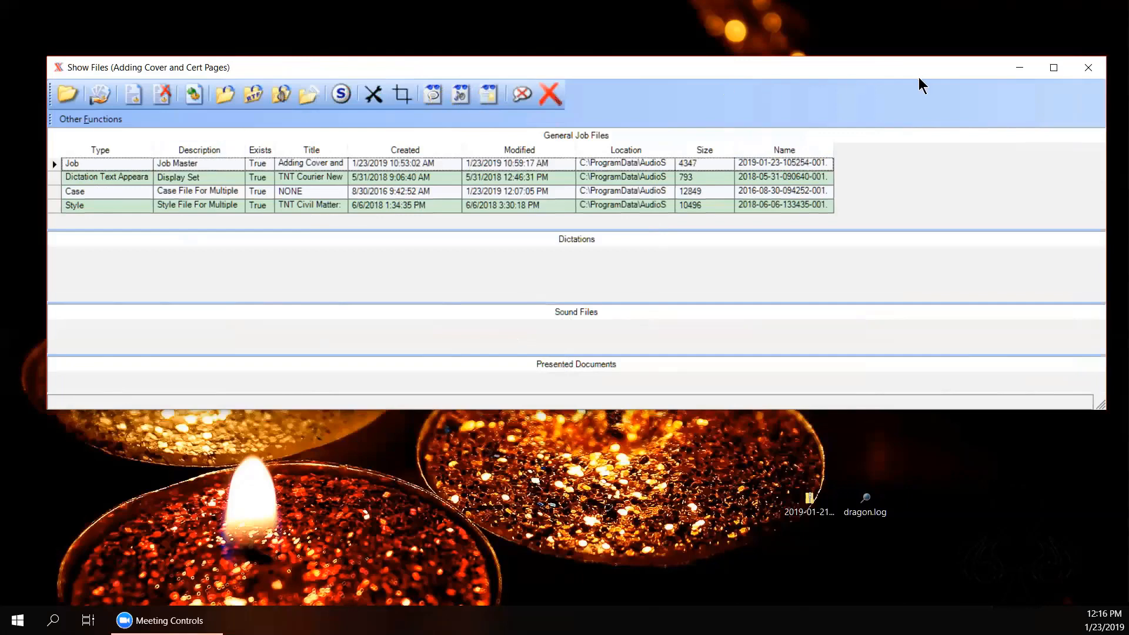
click(1087, 67)
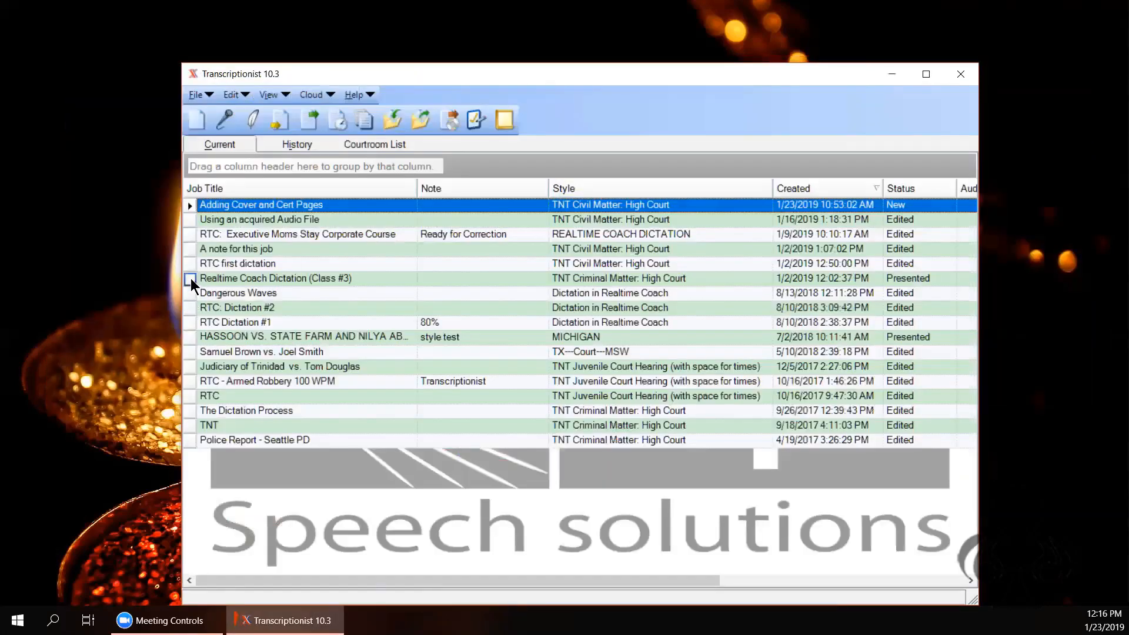
click(192, 280)
click(270, 96)
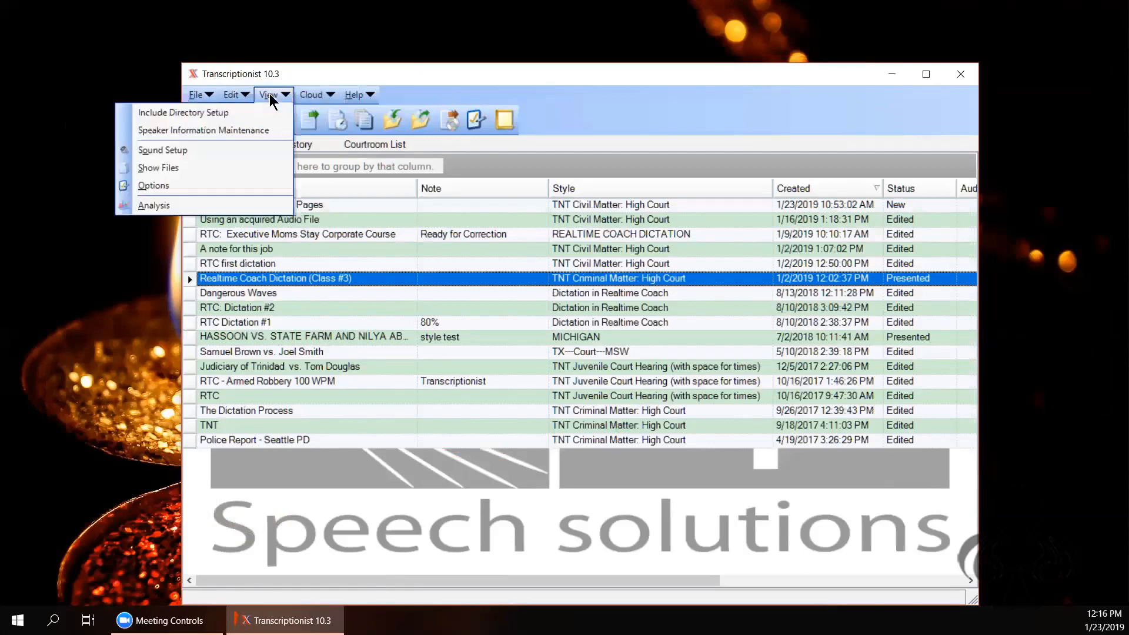
click(200, 164)
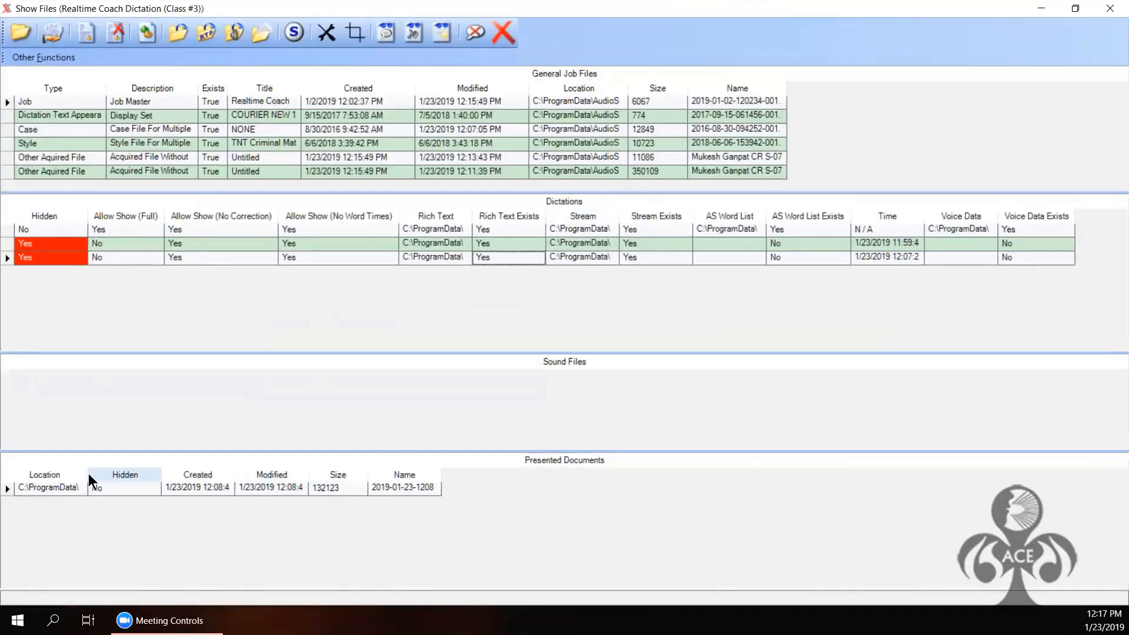
click(123, 478)
drag(123, 477, 147, 478)
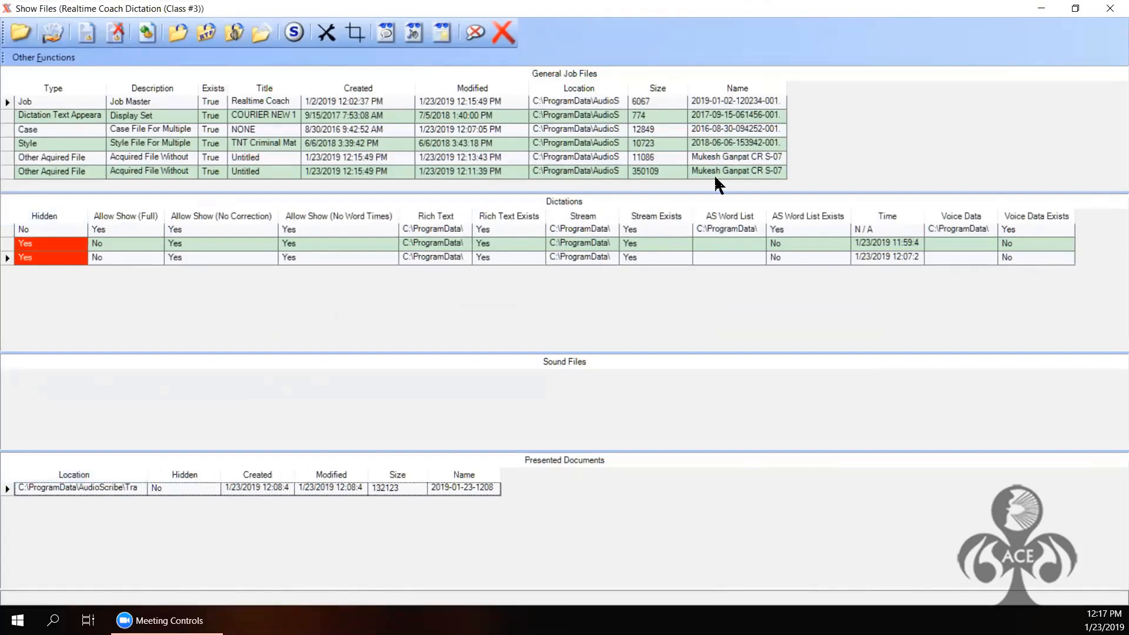
click(785, 91)
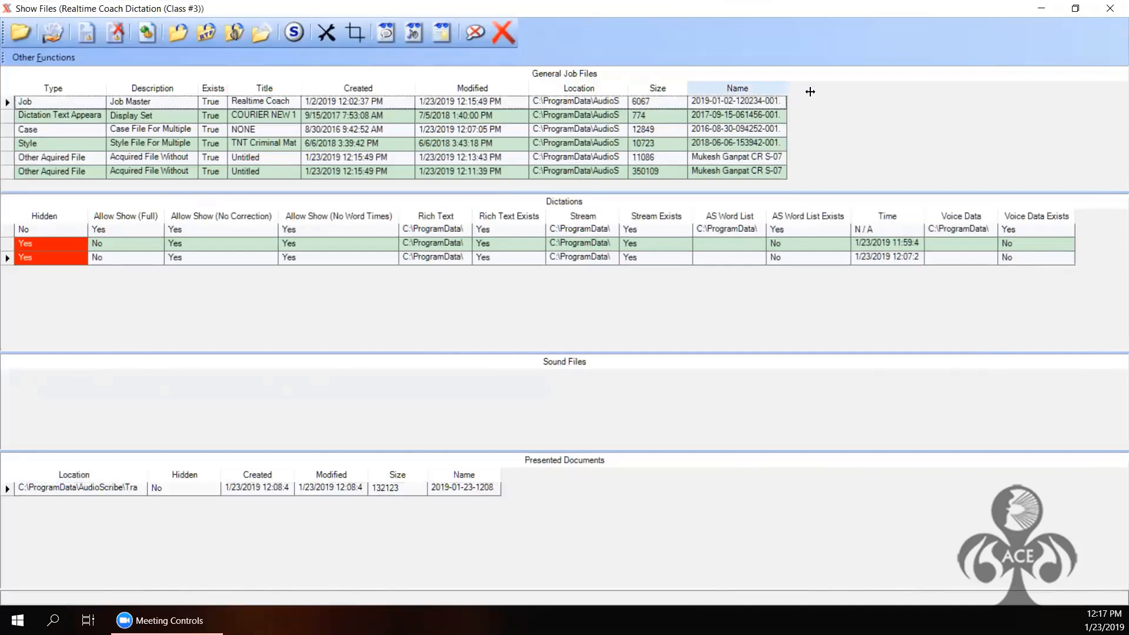
drag(845, 93, 835, 91)
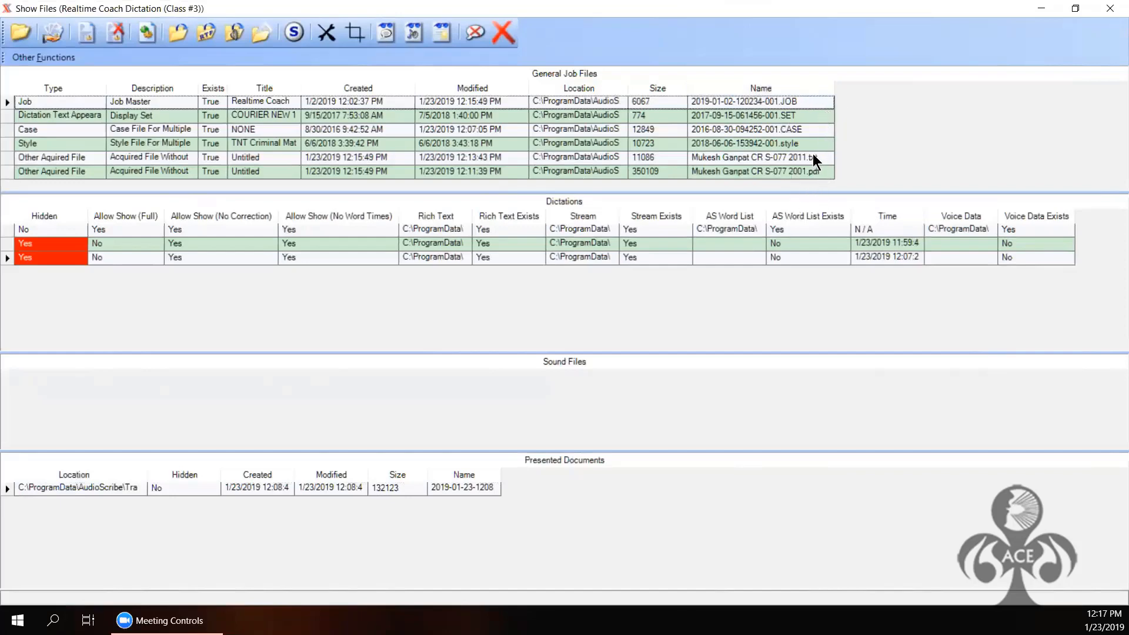
click(83, 156)
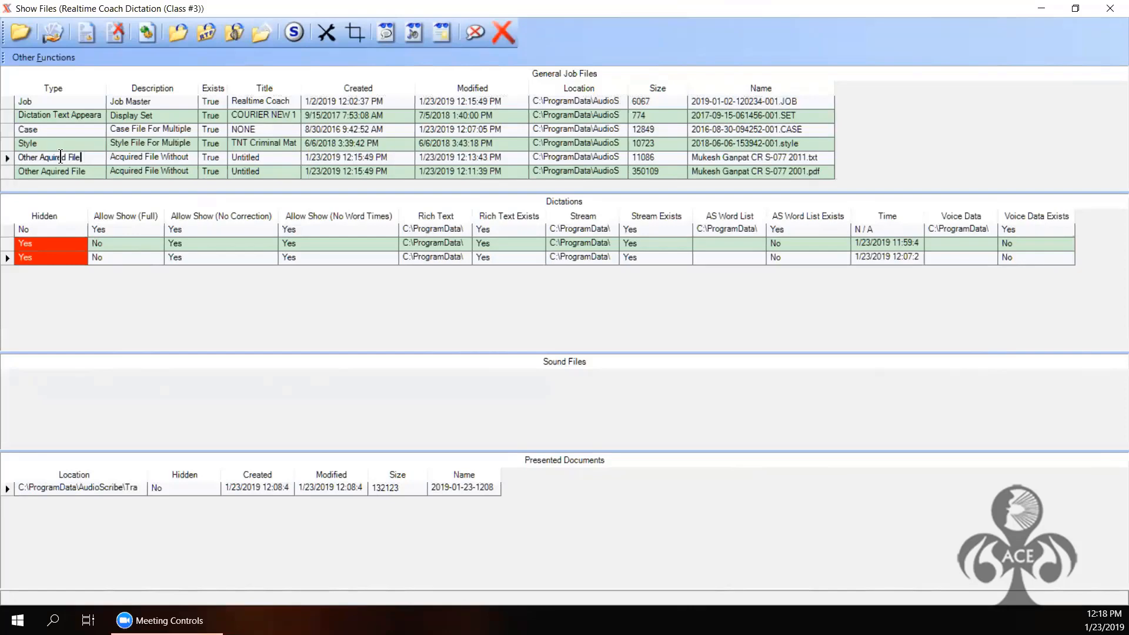
drag(55, 157, 90, 157)
double_click(23, 157)
shift+click(96, 157)
click(96, 157)
click(1110, 9)
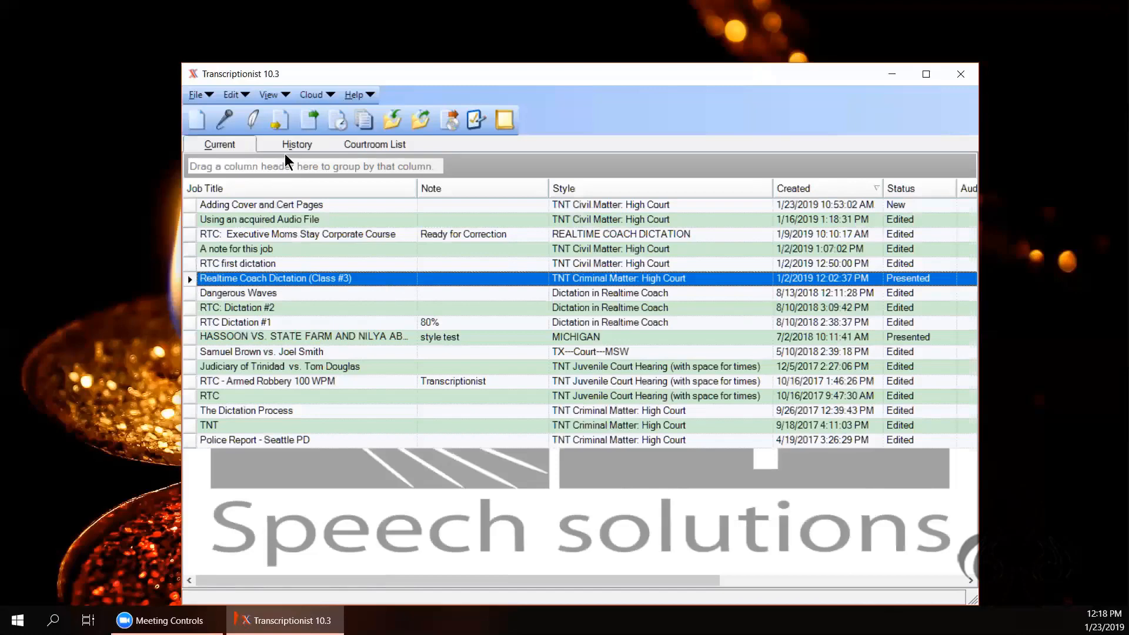
Step: Move the selected job to History, show the History job list, and open the Edit menu
click(328, 126)
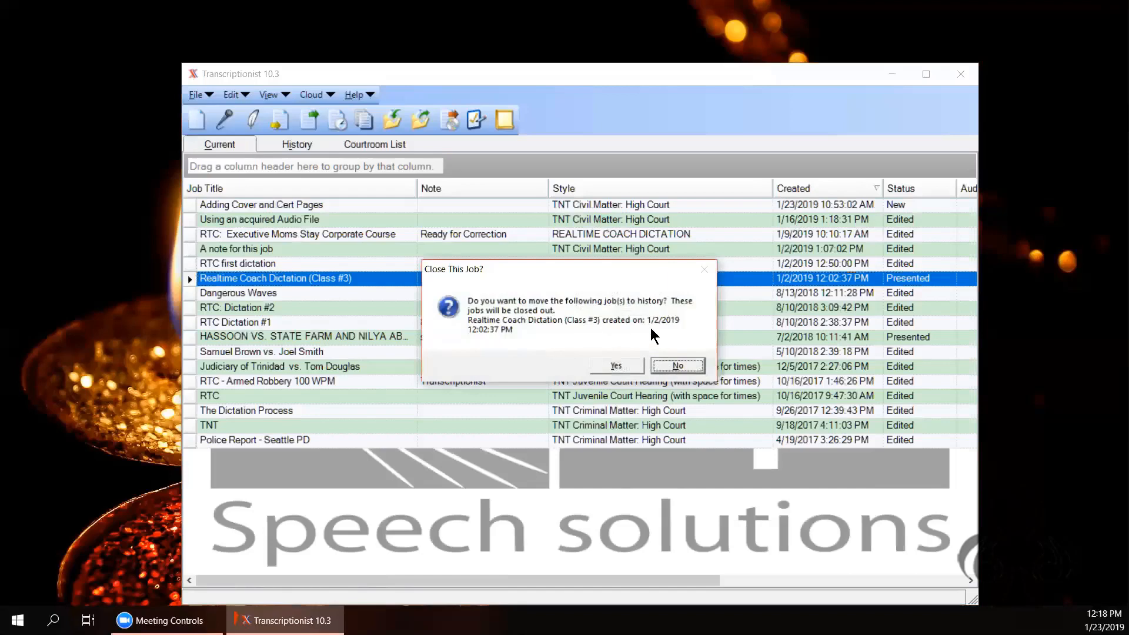
click(615, 365)
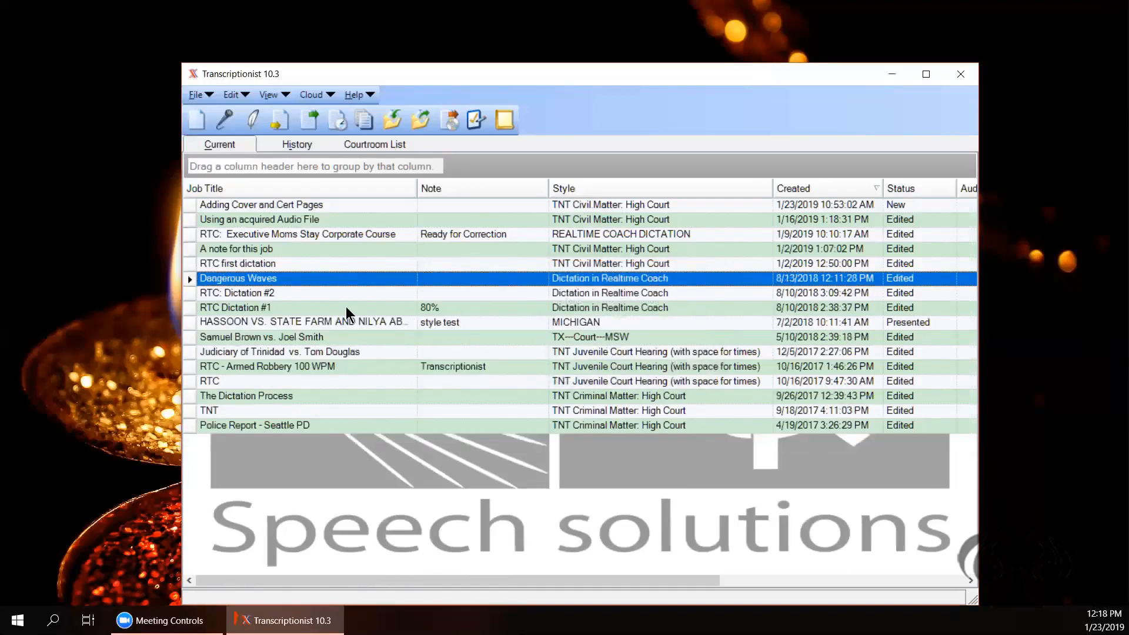
click(294, 145)
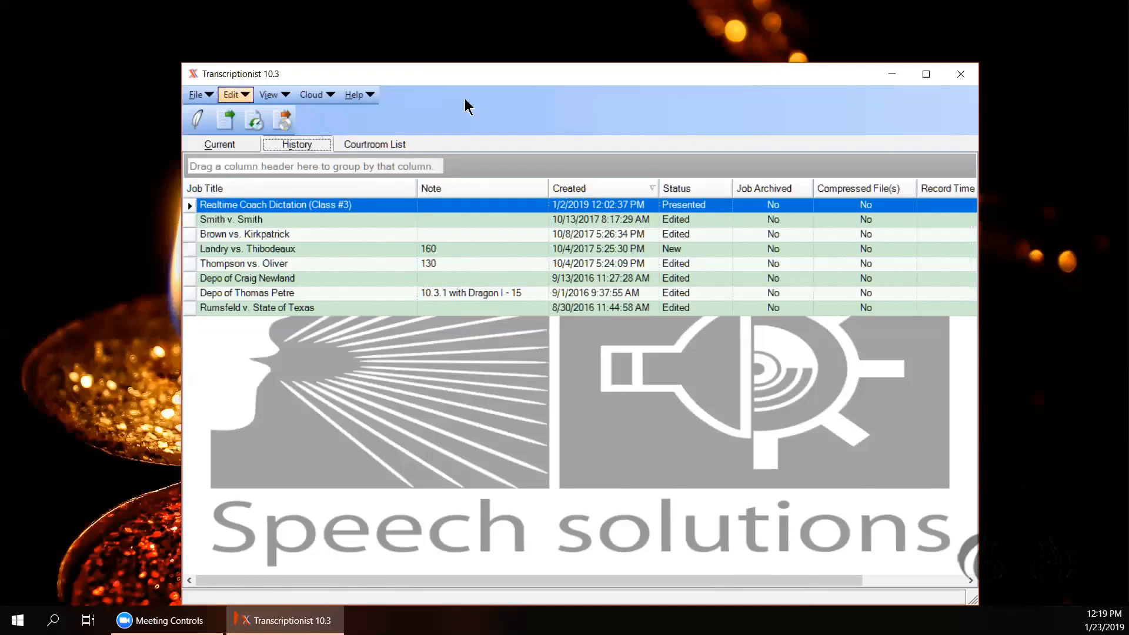
click(235, 95)
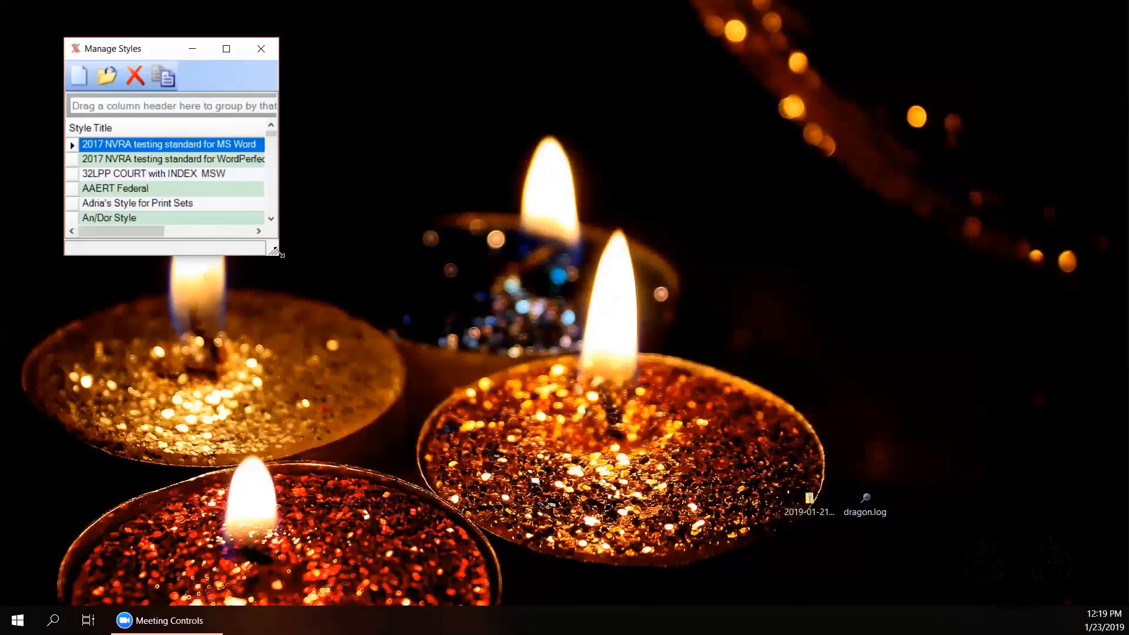
Step: Enlarge the Manage Styles window and scroll down the list to the TNT court styles
drag(275, 252, 1101, 585)
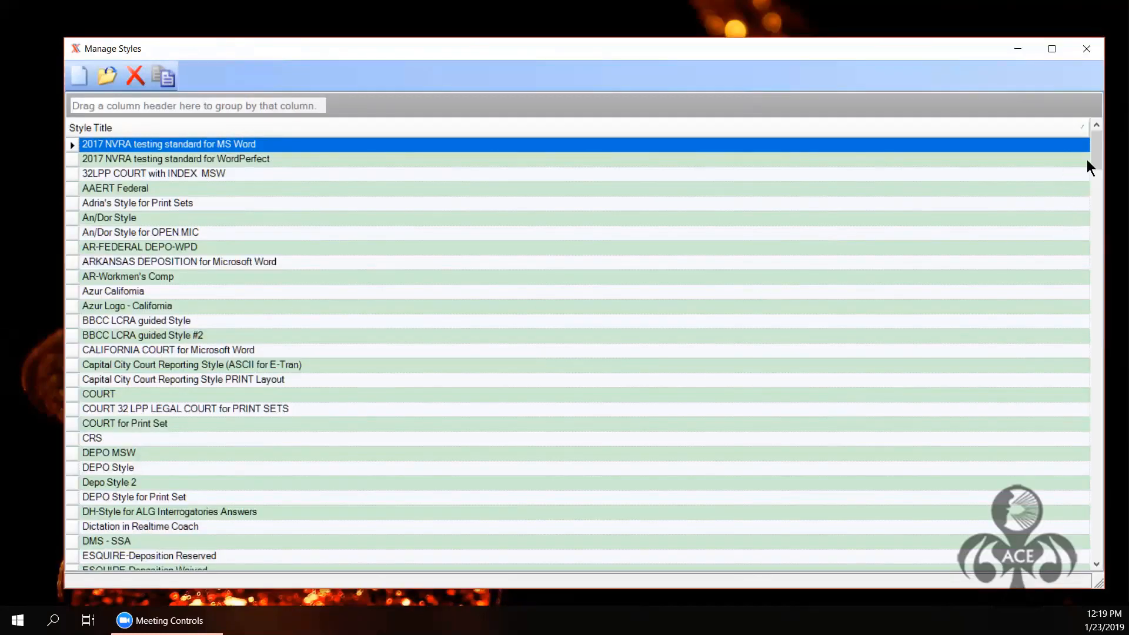
drag(1094, 154, 1108, 252)
drag(1108, 422, 1096, 510)
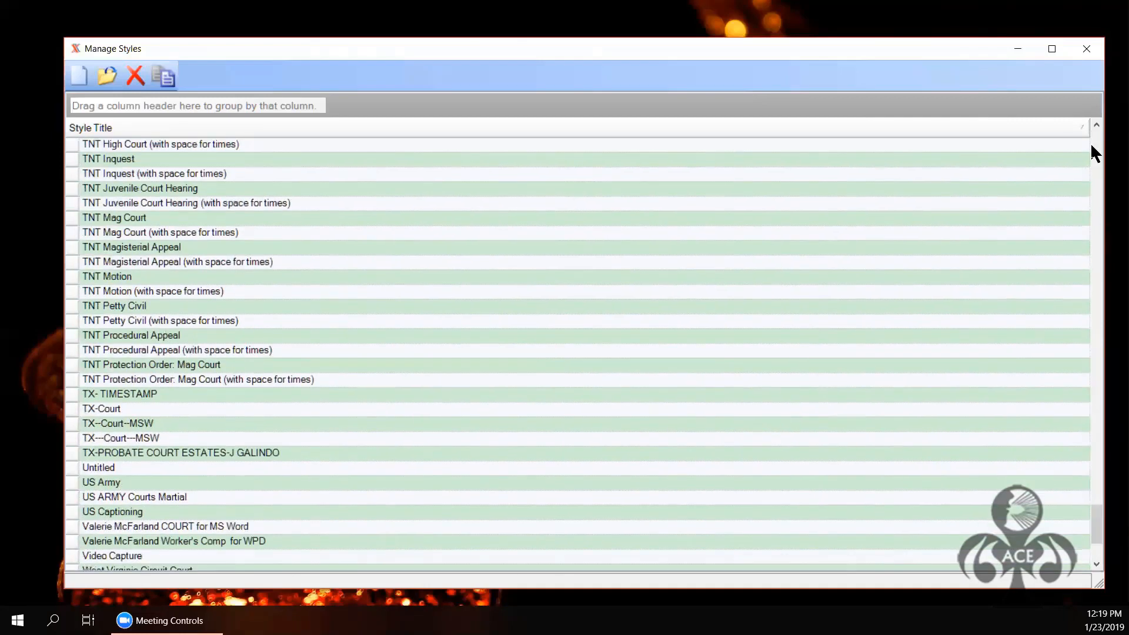
click(1098, 126)
click(1099, 125)
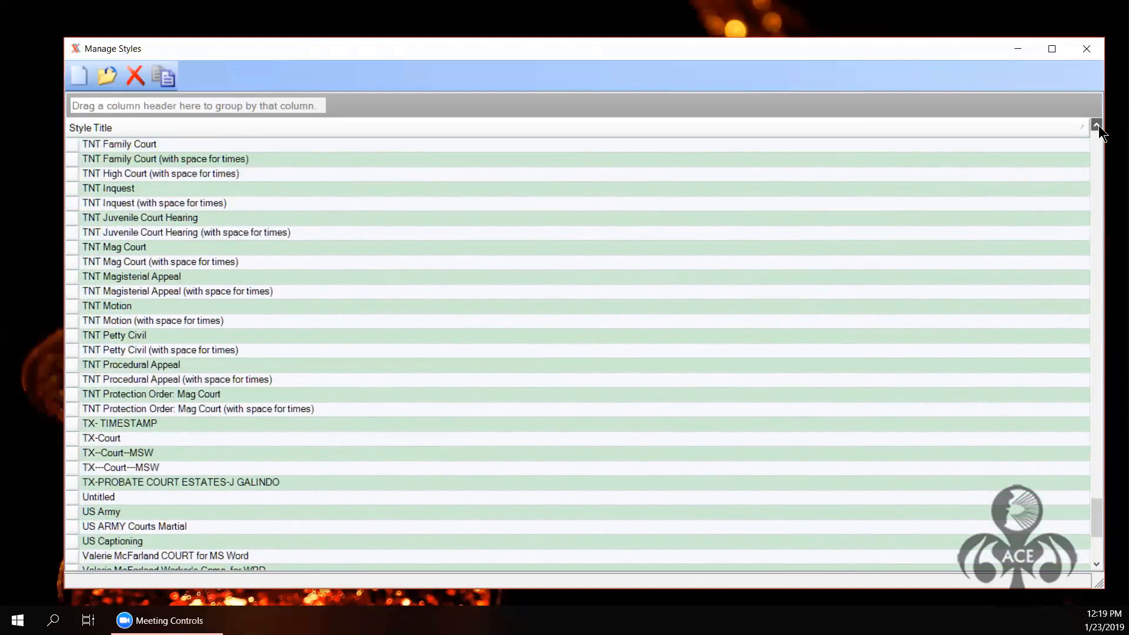
click(1098, 125)
key(alt+F4)
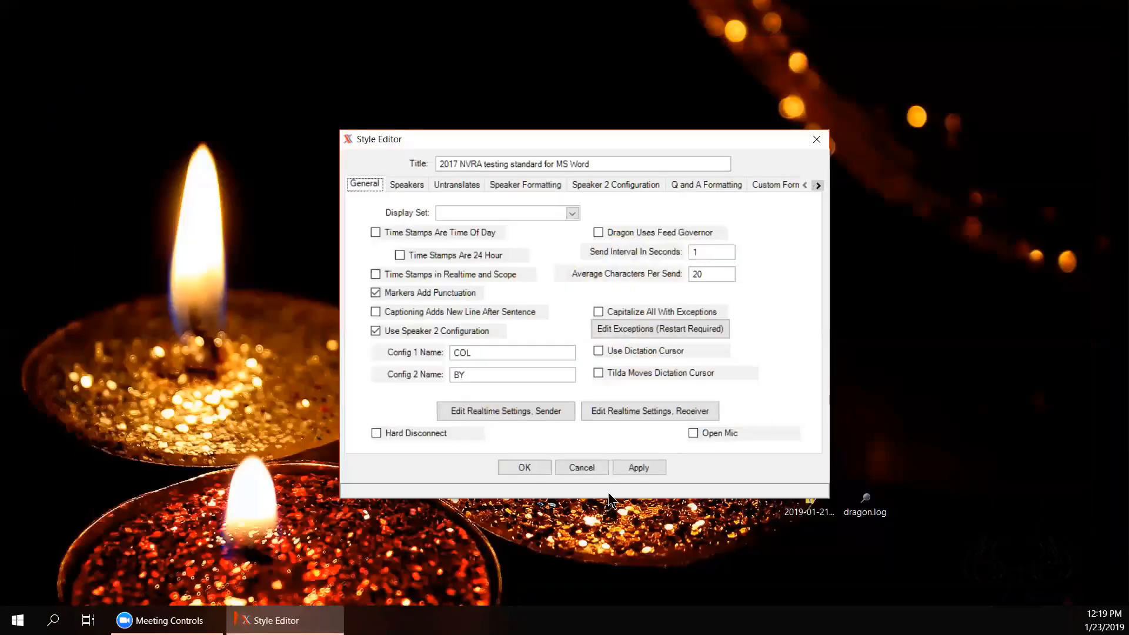
Step: Close the NVRA style unchanged, then open and cancel the High Court (with space for times) style
click(634, 468)
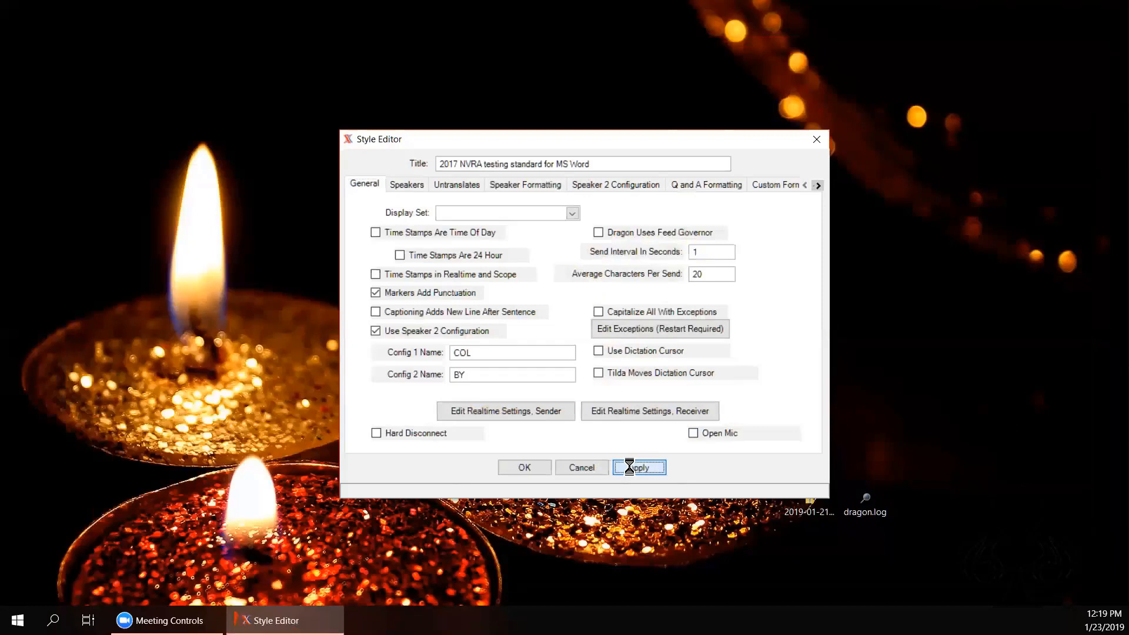
click(579, 468)
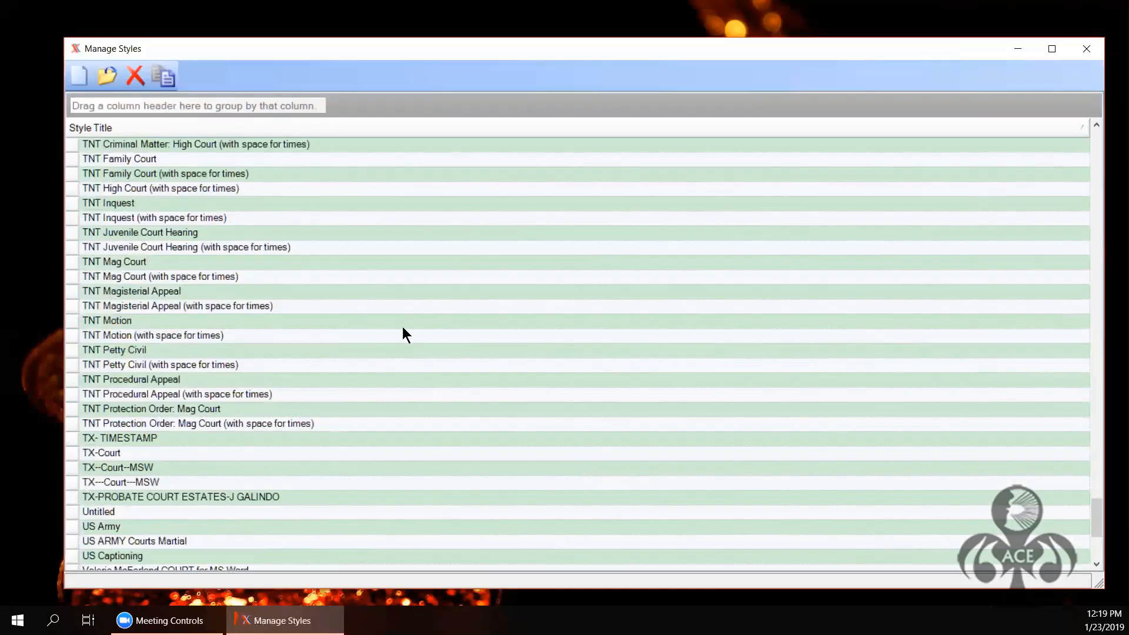
click(72, 147)
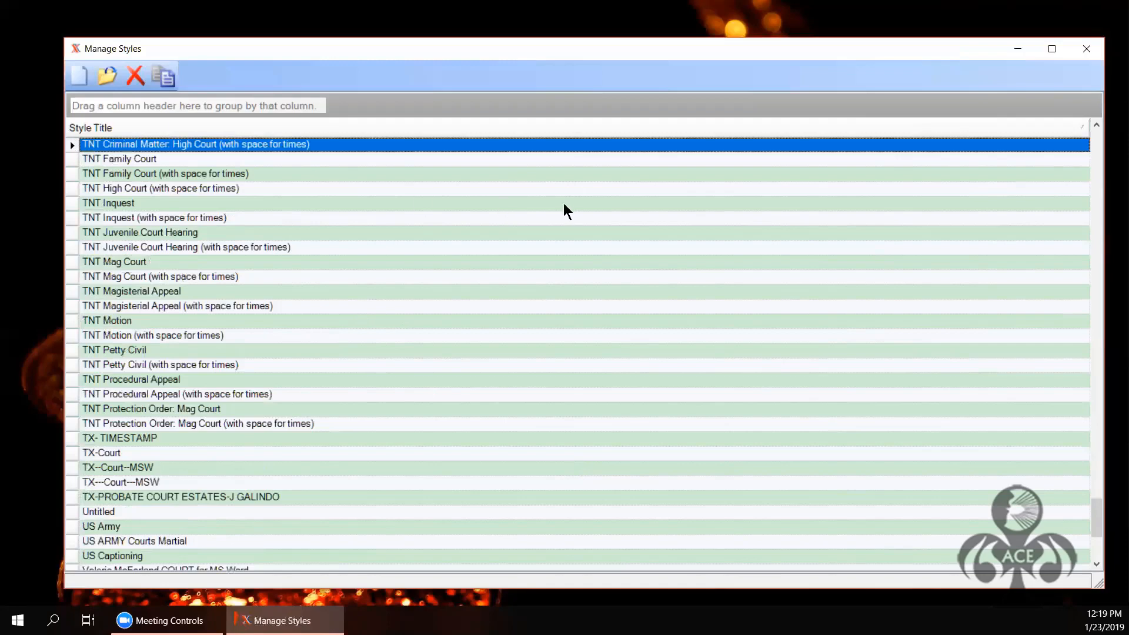
click(1098, 126)
double_click(1035, 159)
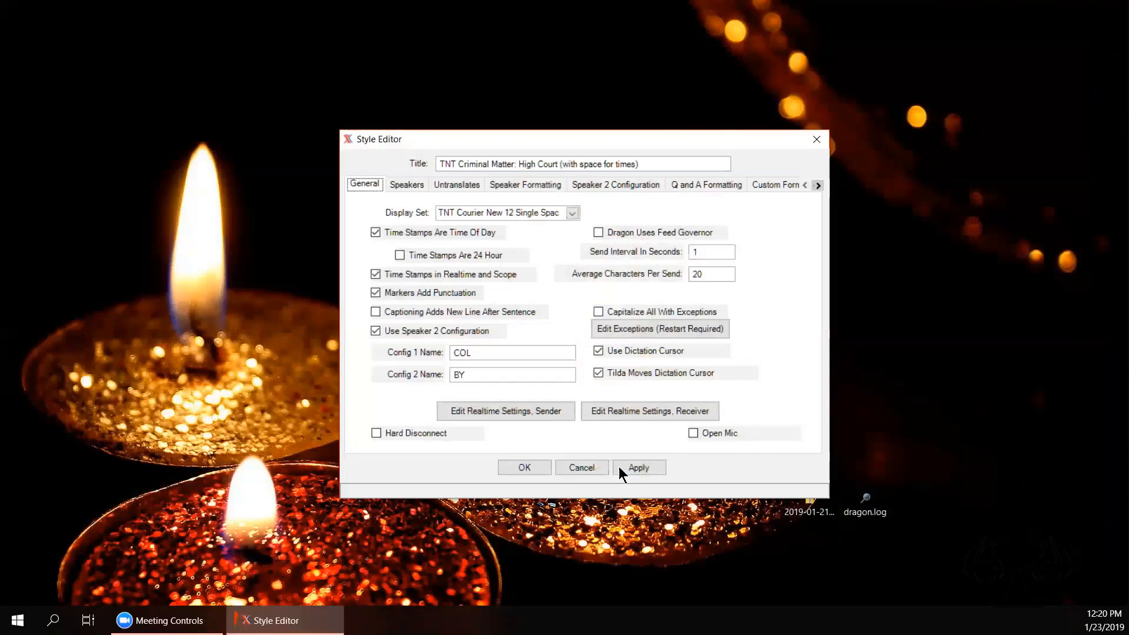
click(582, 468)
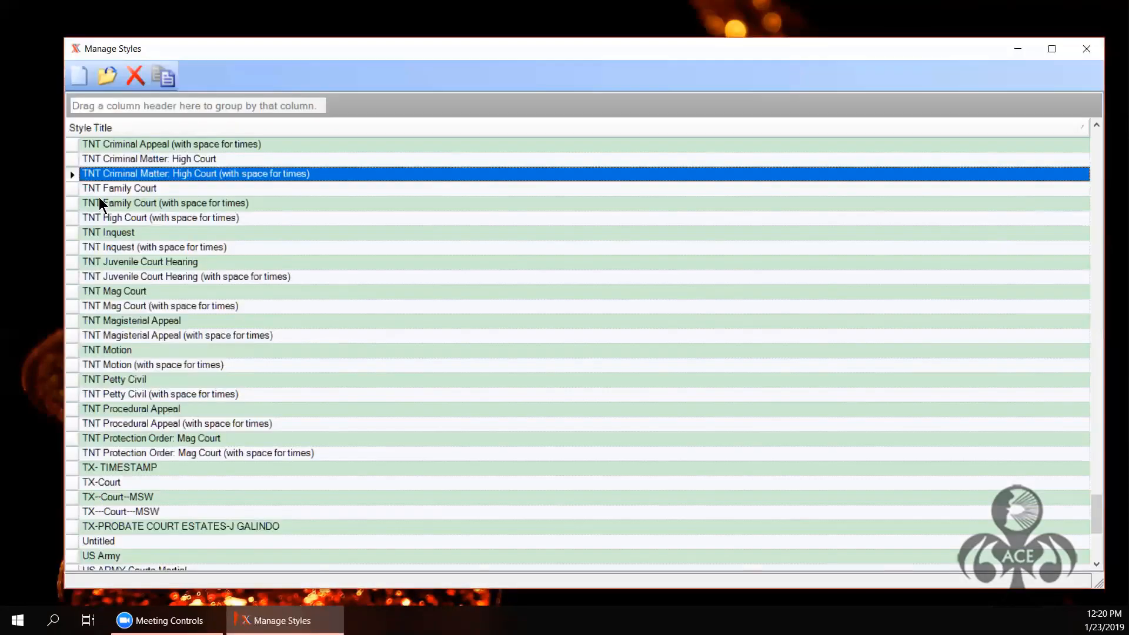
Step: Select the TNT Criminal Matter: High Court style in the style list
click(73, 144)
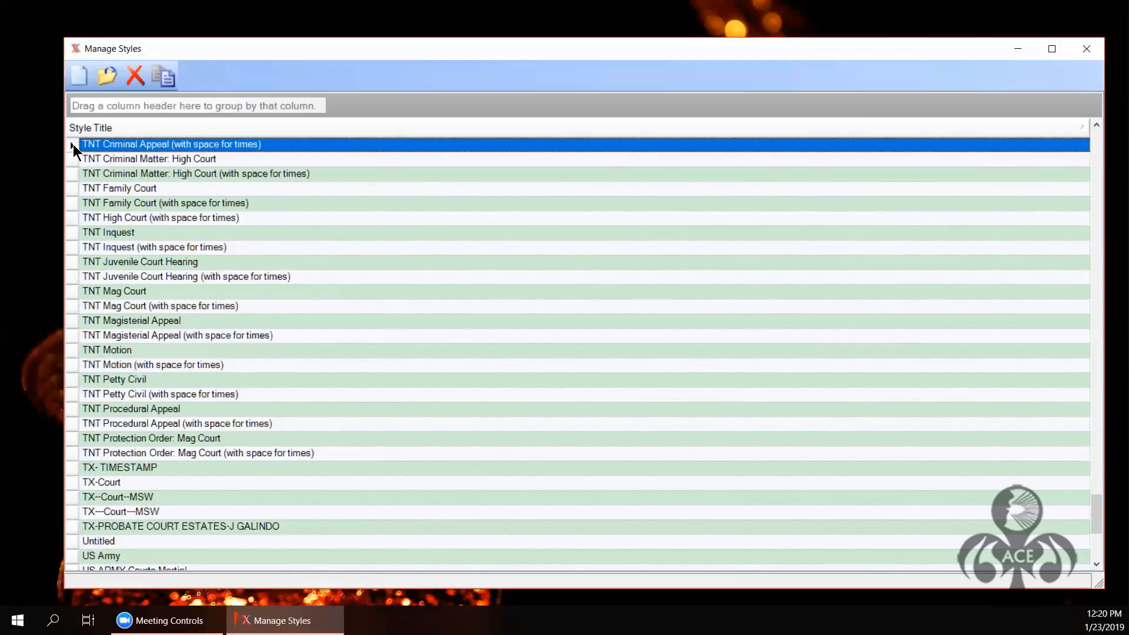
click(71, 158)
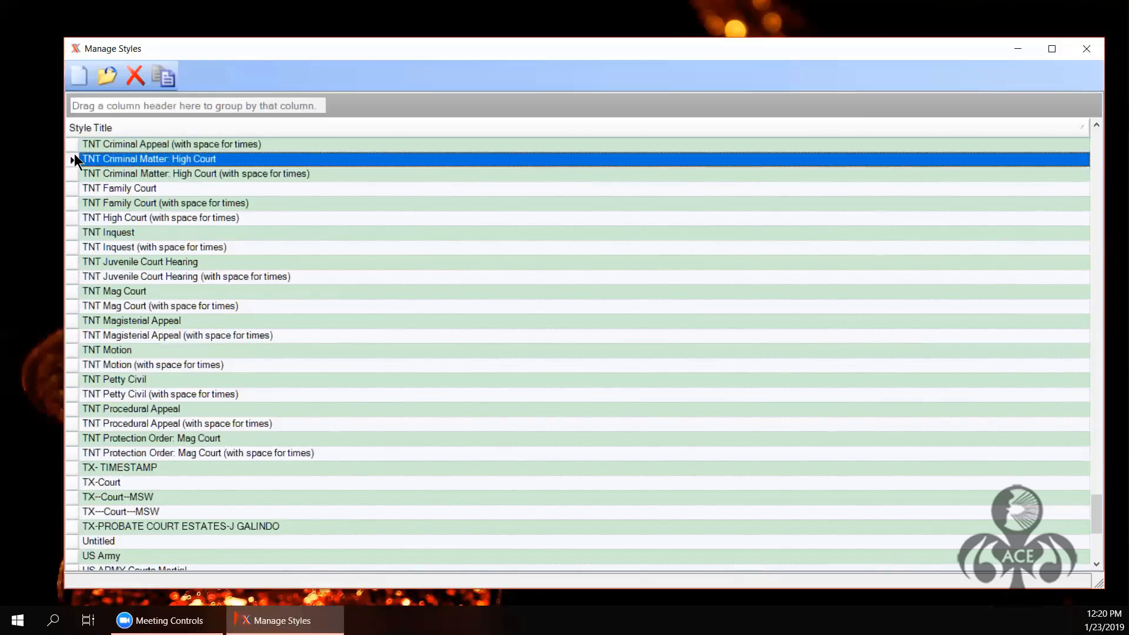
click(106, 79)
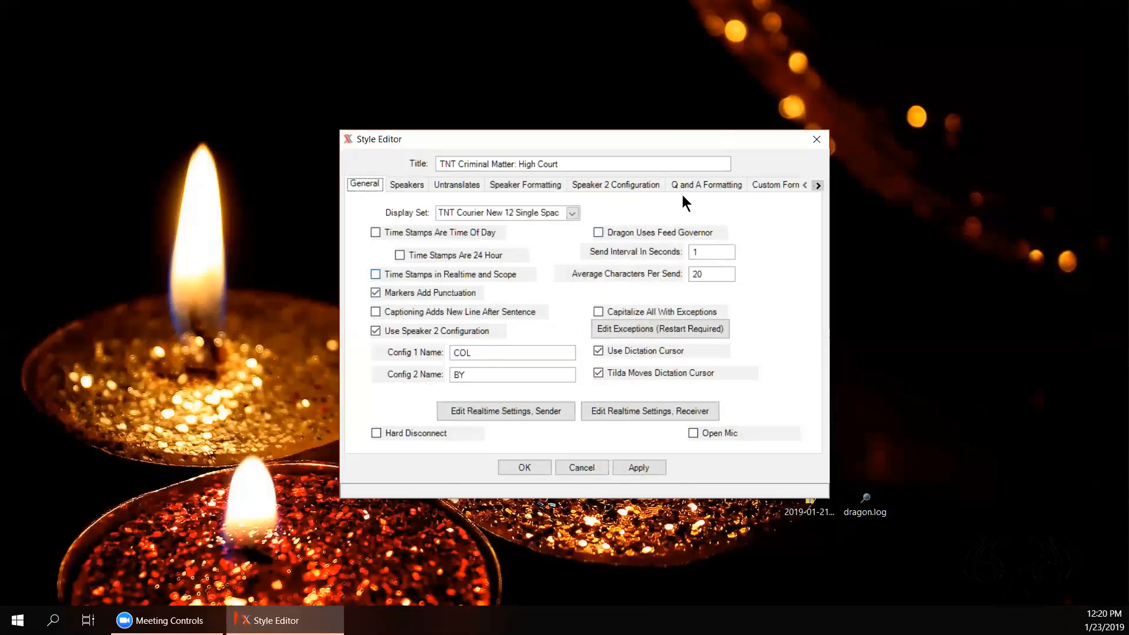
Step: Review the speaker list and speaker formatting: 0.5-inch indents, 4 tabs before, colon plus 2 spaces
click(407, 187)
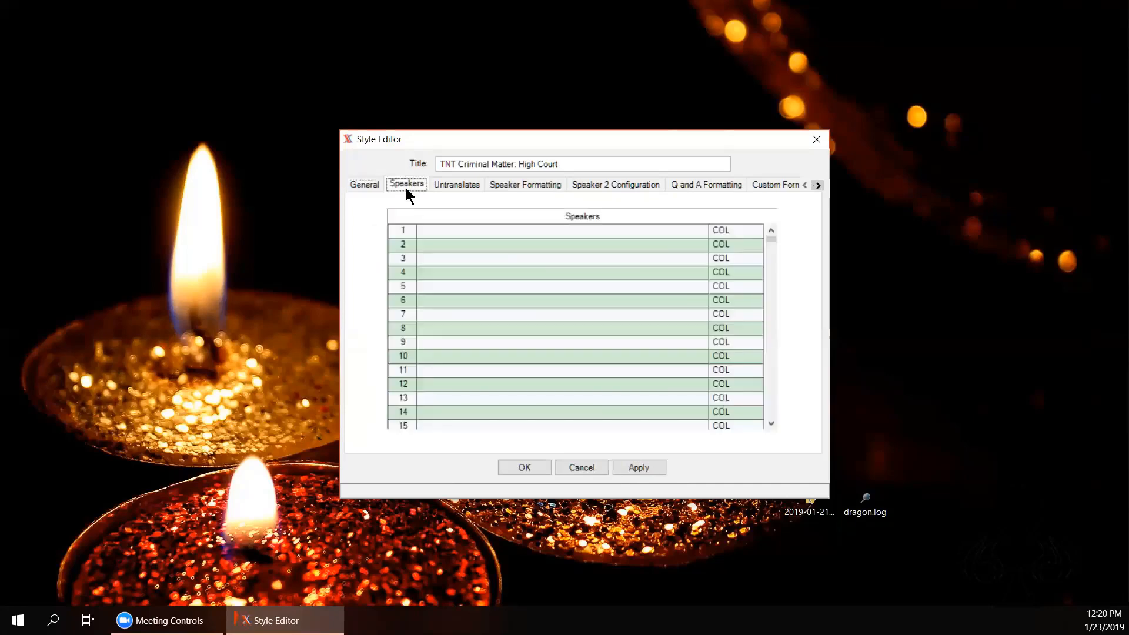
click(544, 187)
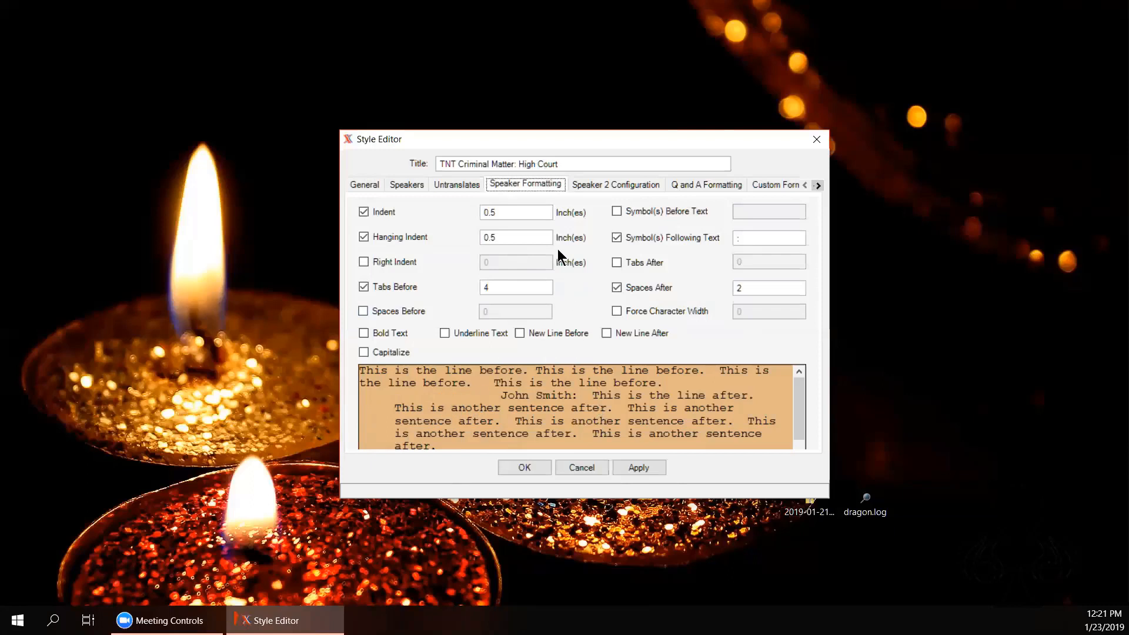
Step: Check Speaker 2 configuration, then Q and A formatting: 0.5-inch indents, 2 tabs before, 1 after
click(604, 188)
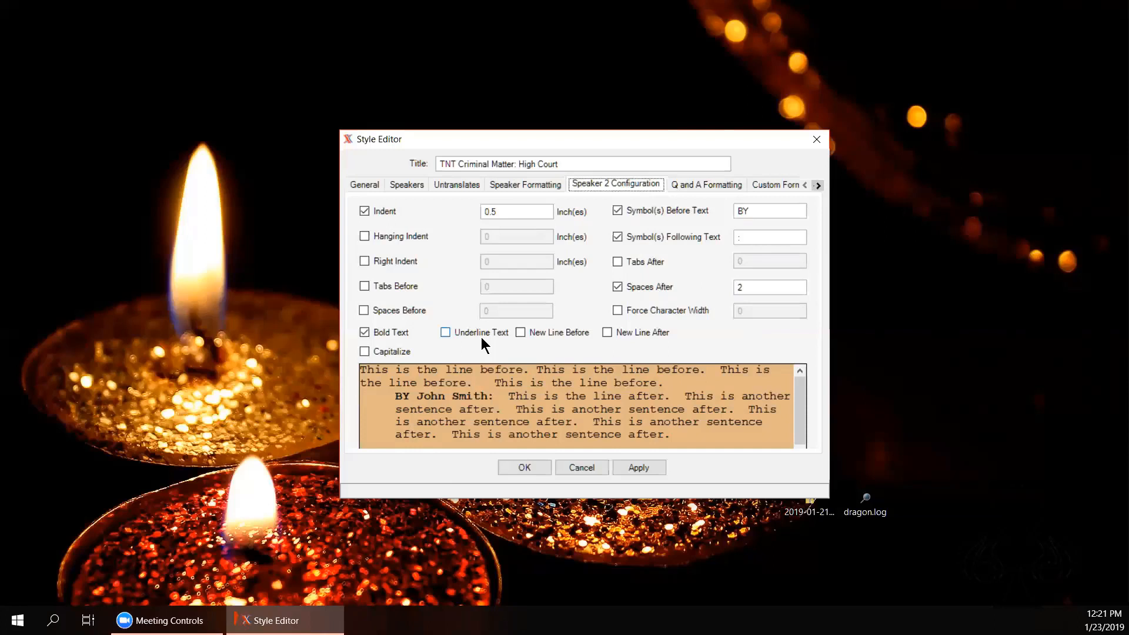
click(689, 186)
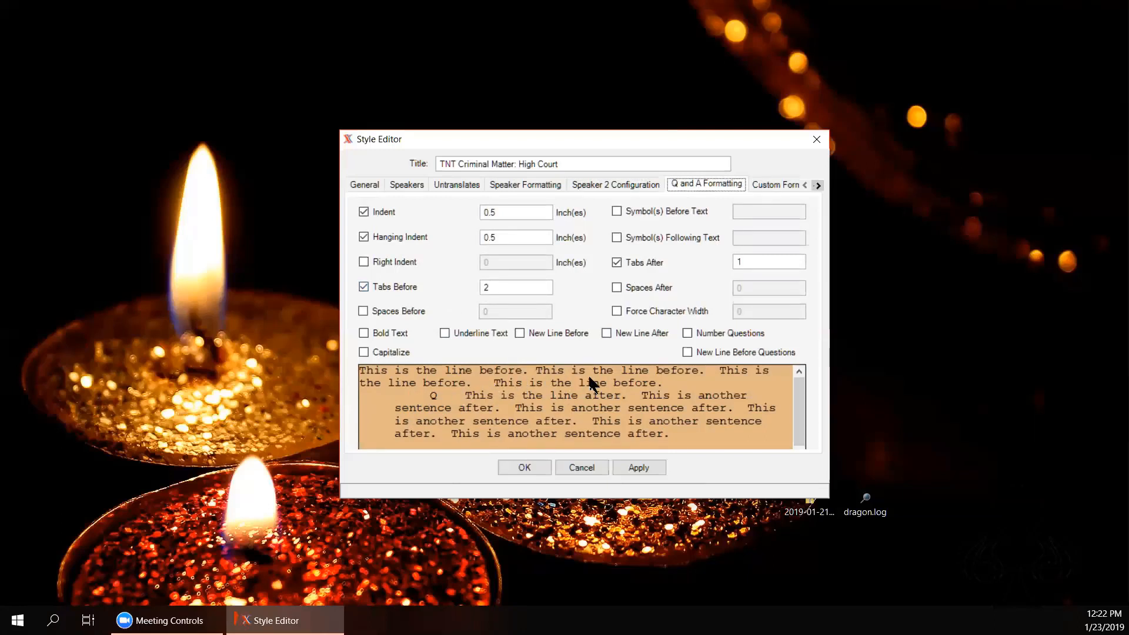
Step: View custom formatting, then the replacement fields COURT, DIVISION, CASE NO., THE STATE and DEFENDANT
click(781, 186)
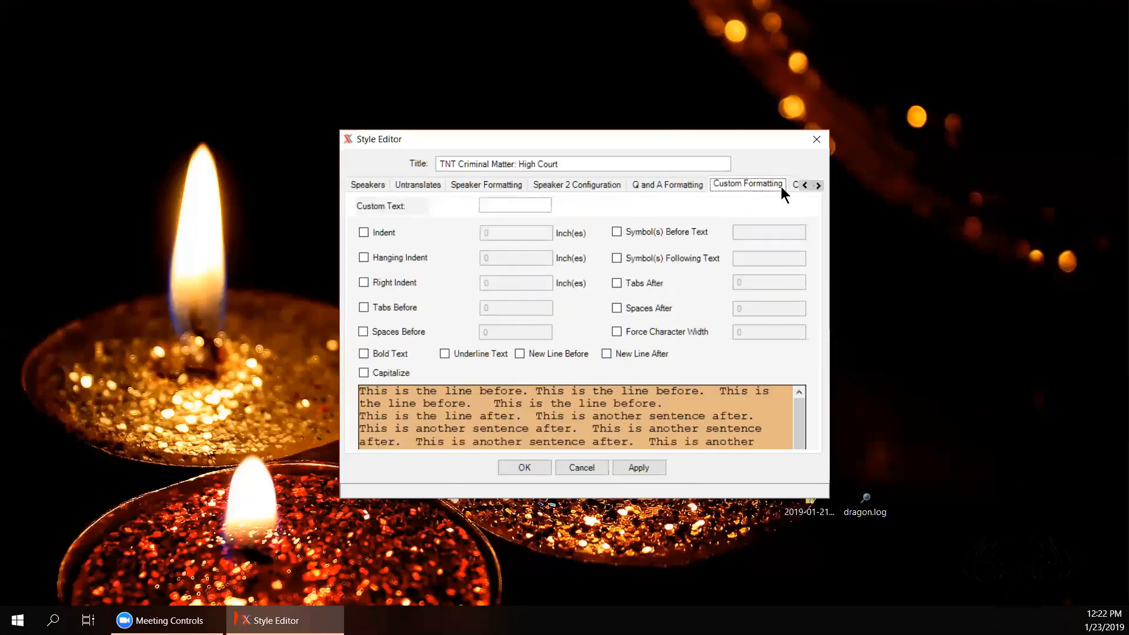
click(818, 185)
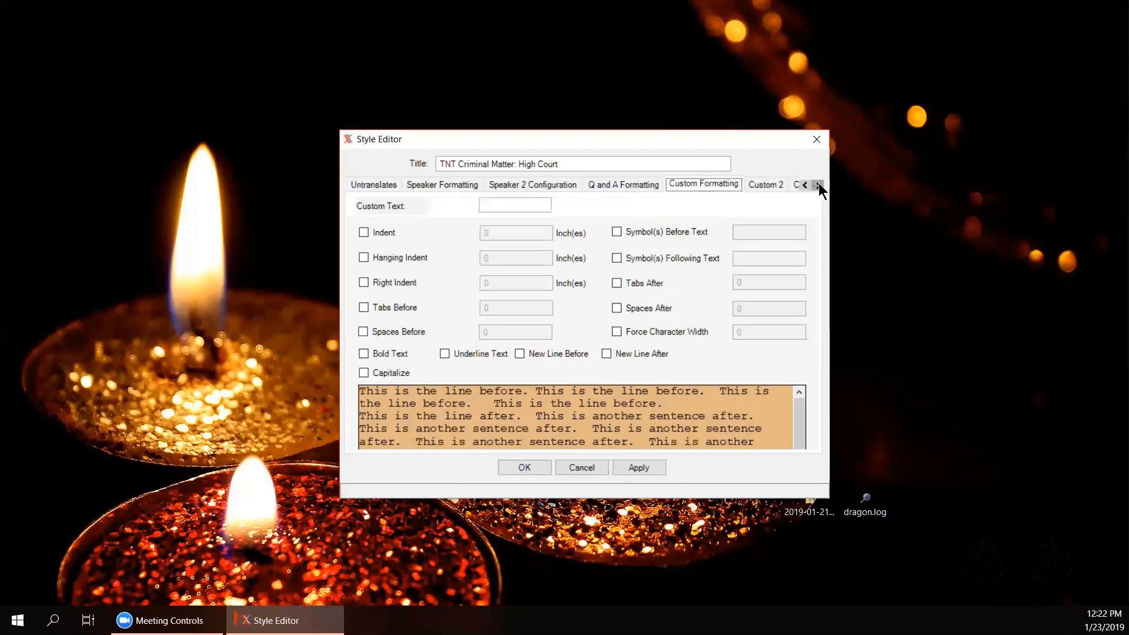
click(818, 184)
click(818, 184)
click(818, 184)
click(818, 185)
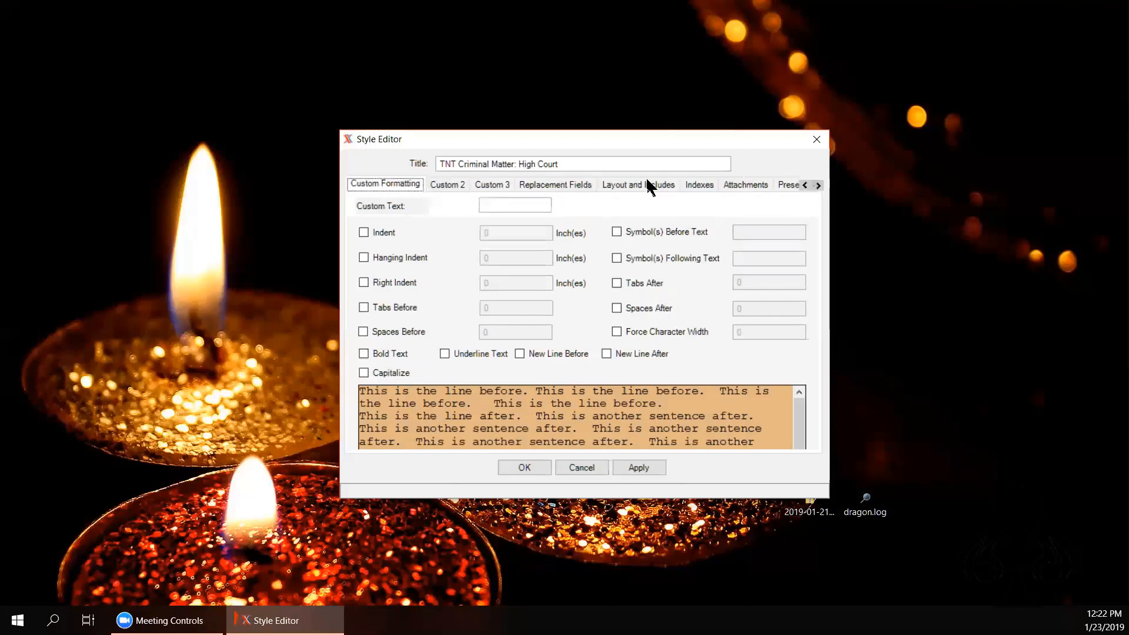
click(555, 186)
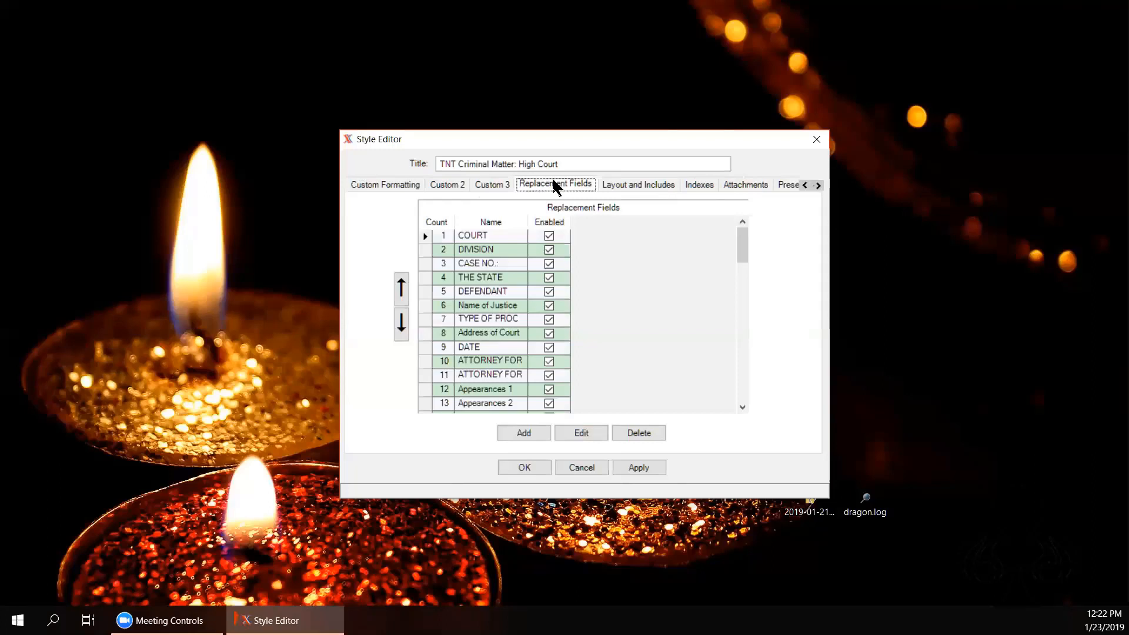
Step: Check the Trinidad and Tobago layout settings and open the Cover template in the Text Editor
click(627, 185)
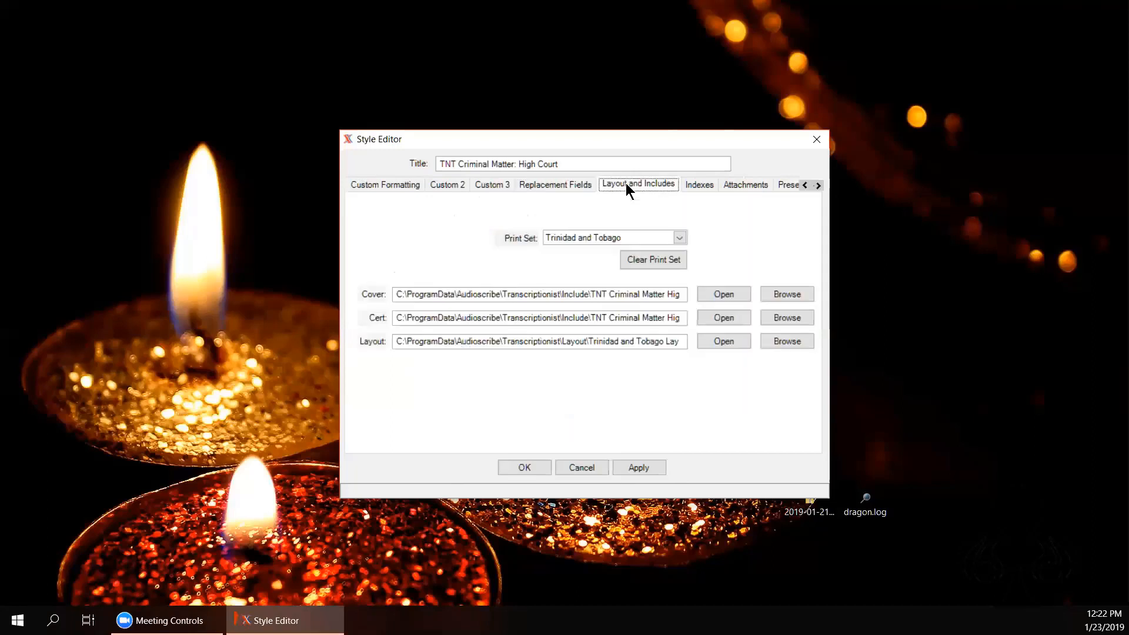
click(700, 289)
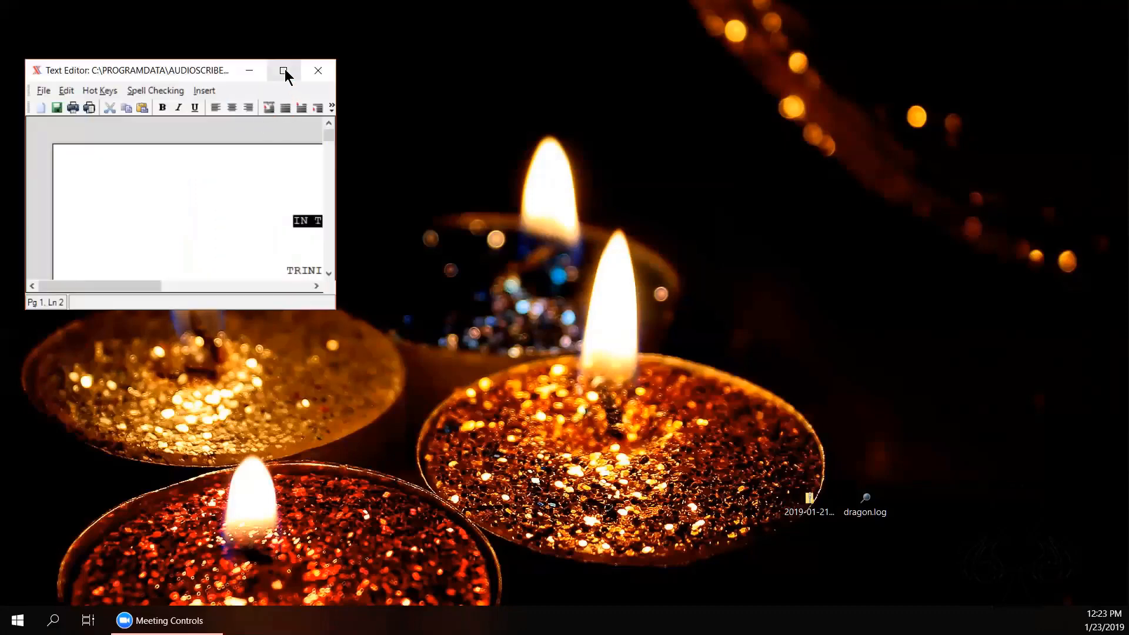
Step: Maximize the cover template, browse down through the index page, then return to IN THE HIGH COURT
click(285, 69)
click(707, 243)
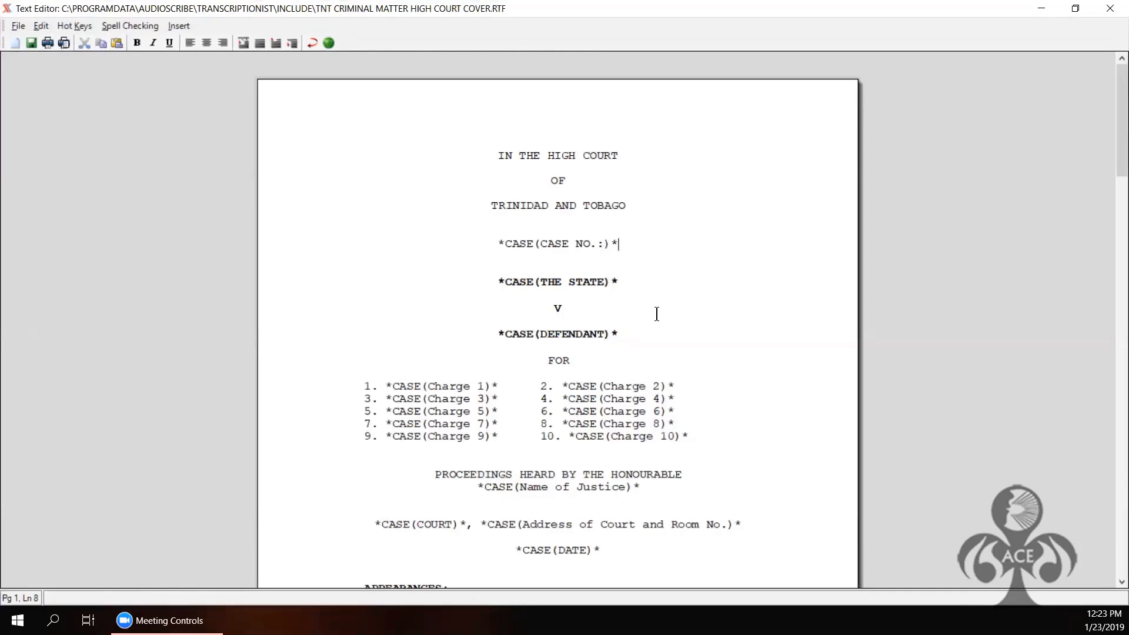
key(Down)
key(Down)
key(Down)
key(Down)
key(Down)
key(Down)
key(Down)
key(Down)
key(Down)
key(Down)
key(Down)
key(Down)
key(Down)
key(Down)
key(Down)
key(Down)
key(Down)
key(Down)
key(Down)
key(Down)
key(Down)
key(Down)
key(Down)
key(Down)
key(Down)
key(Down)
key(Down)
key(Down)
key(Down)
key(Down)
key(Down)
key(Down)
key(Down)
key(Down)
key(Down)
key(Down)
key(Down)
key(Down)
key(Down)
key(Down)
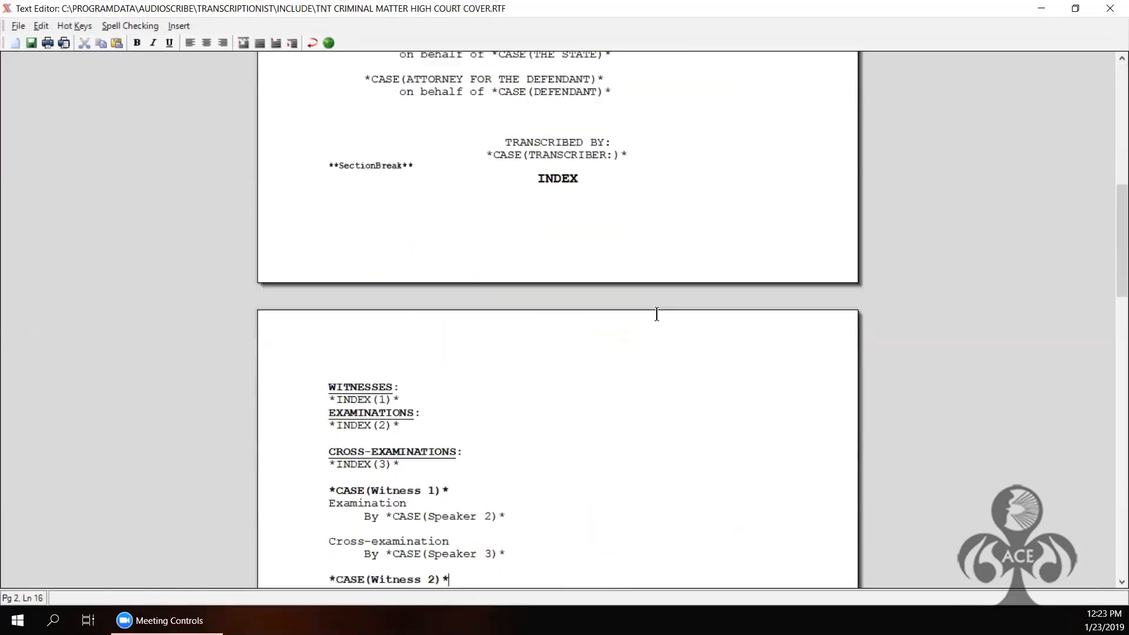
key(Down)
key(Down)
key(Down)
key(Down)
key(Down)
key(Down)
key(Down)
key(Down)
key(Down)
key(Down)
key(Down)
key(Down)
key(Down)
key(Down)
key(Down)
key(Down)
key(Down)
key(Down)
key(Down)
key(Down)
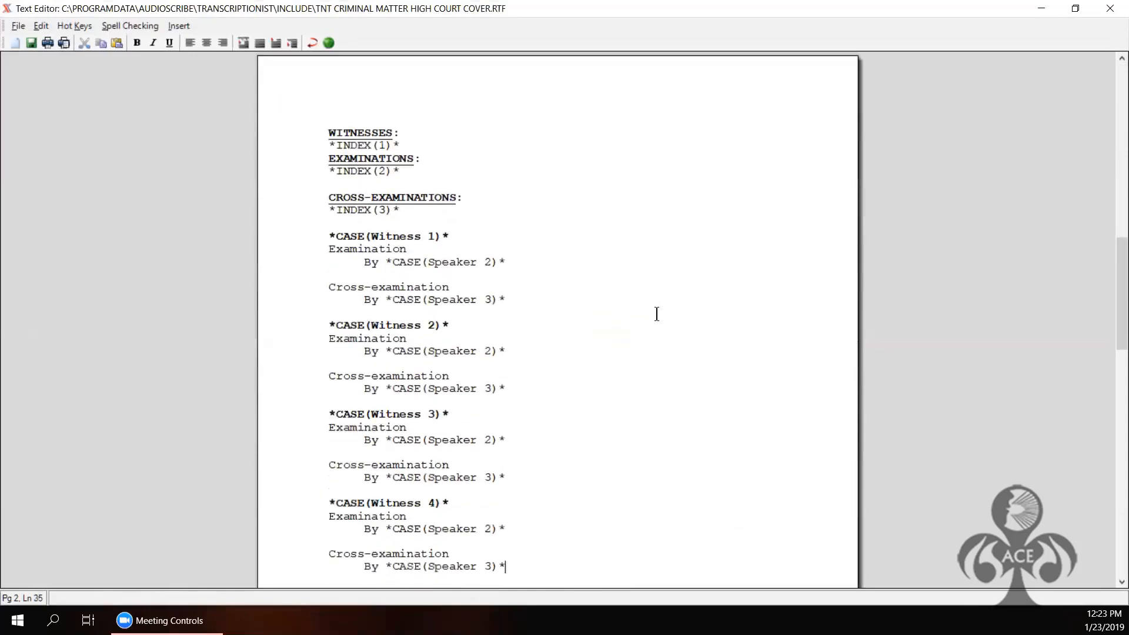
key(Down)
key(Down)
key(Down)
key(Down)
key(Down)
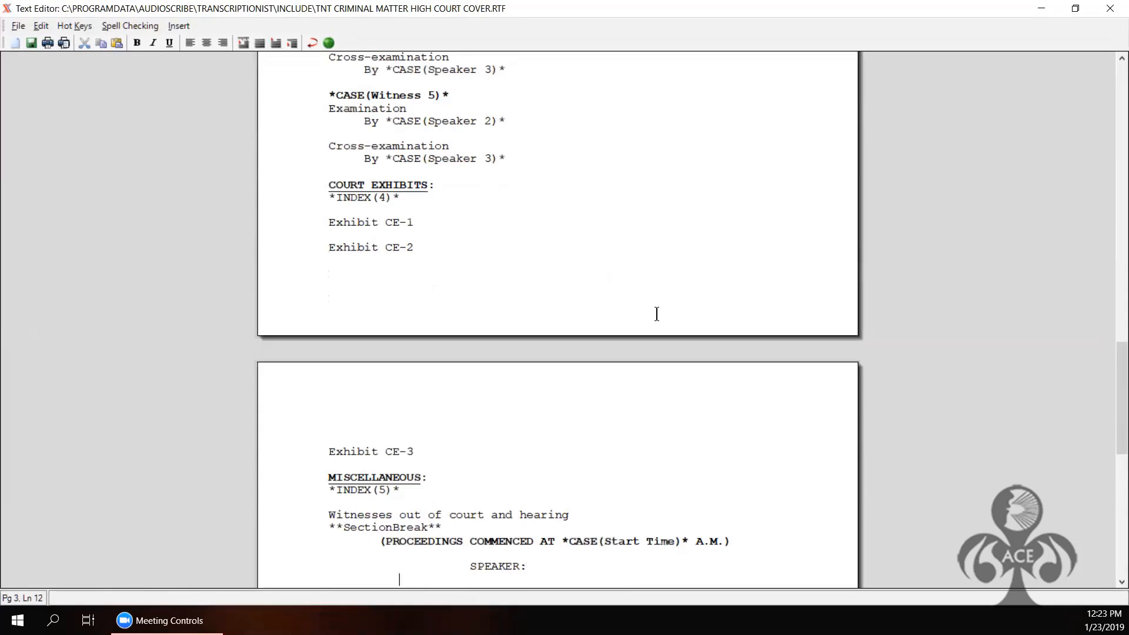
key(Up)
key(Up)
key(Up)
key(Up)
key(Up)
key(Up)
key(Up)
key(Up)
key(Up)
key(Up)
key(Up)
key(Up)
key(Up)
key(Up)
key(Up)
key(Up)
key(Up)
key(Up)
key(Up)
key(Up)
key(Up)
key(Up)
key(Up)
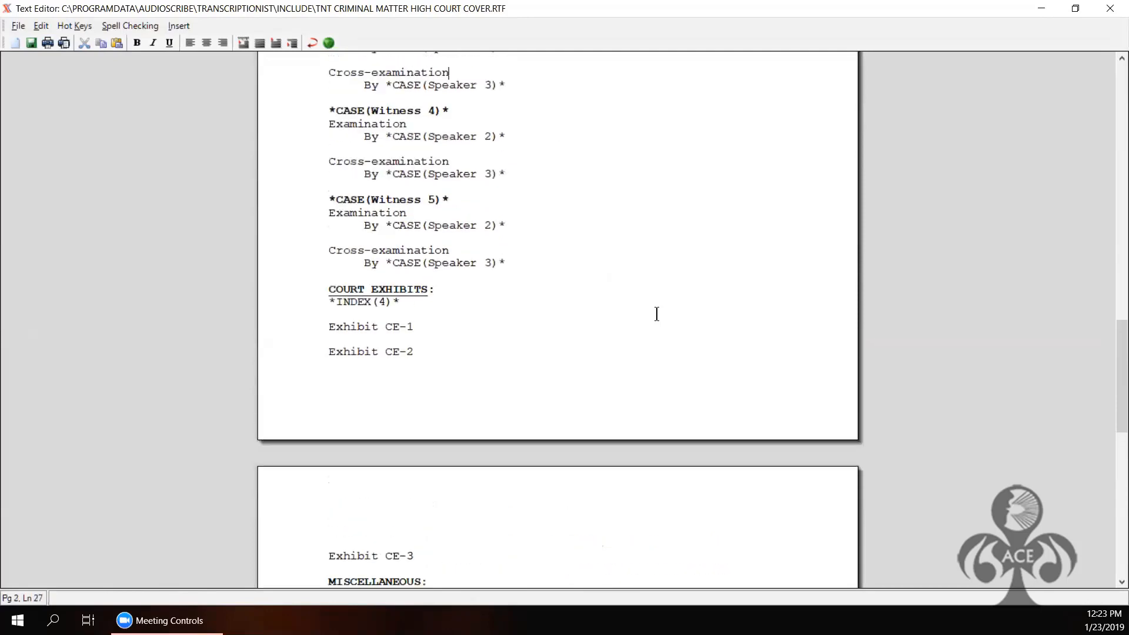
key(Up)
key(Up)
key(Up)
key(Up)
key(Up)
key(Up)
key(Up)
key(Up)
key(Up)
key(Up)
key(Up)
key(Up)
key(Up)
key(Up)
key(Up)
key(Up)
key(Up)
key(Up)
key(Up)
key(Up)
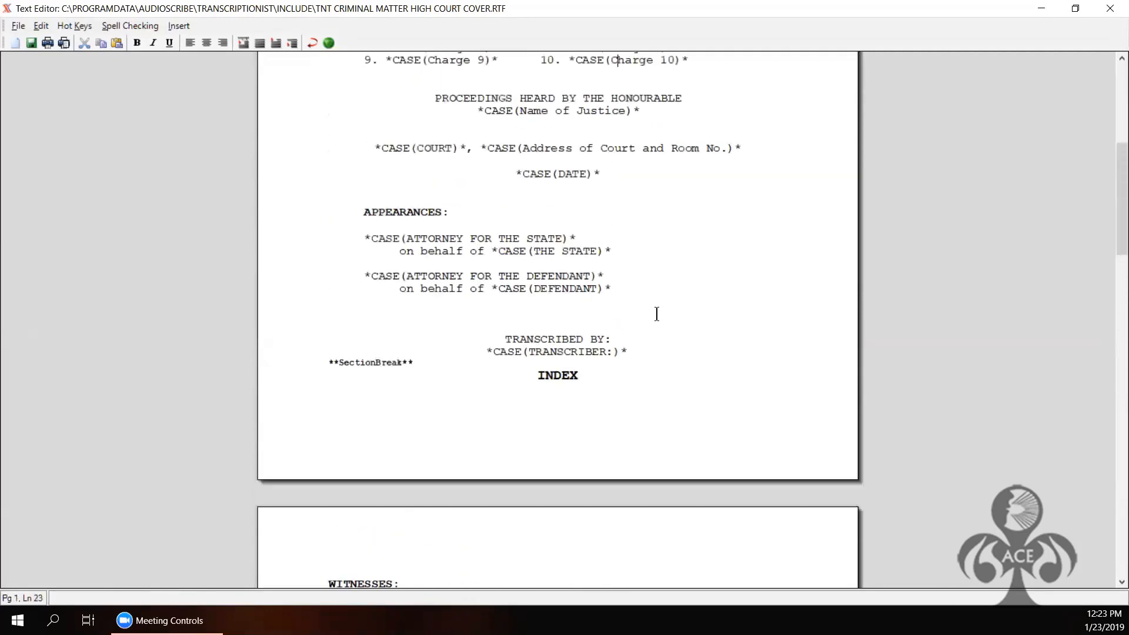
key(Up)
key(Up)
key(Up)
key(Up)
key(Up)
key(Up)
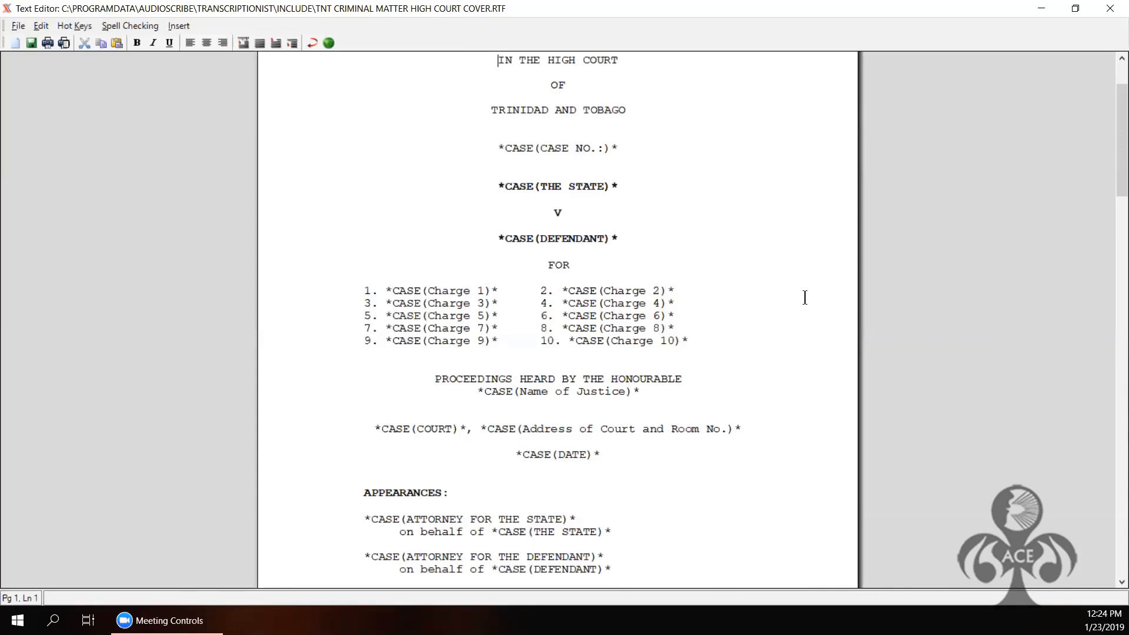
mouse_move(1111, 139)
mouse_down()
mouse_move(1112, 474)
mouse_move(1115, 140)
mouse_up()
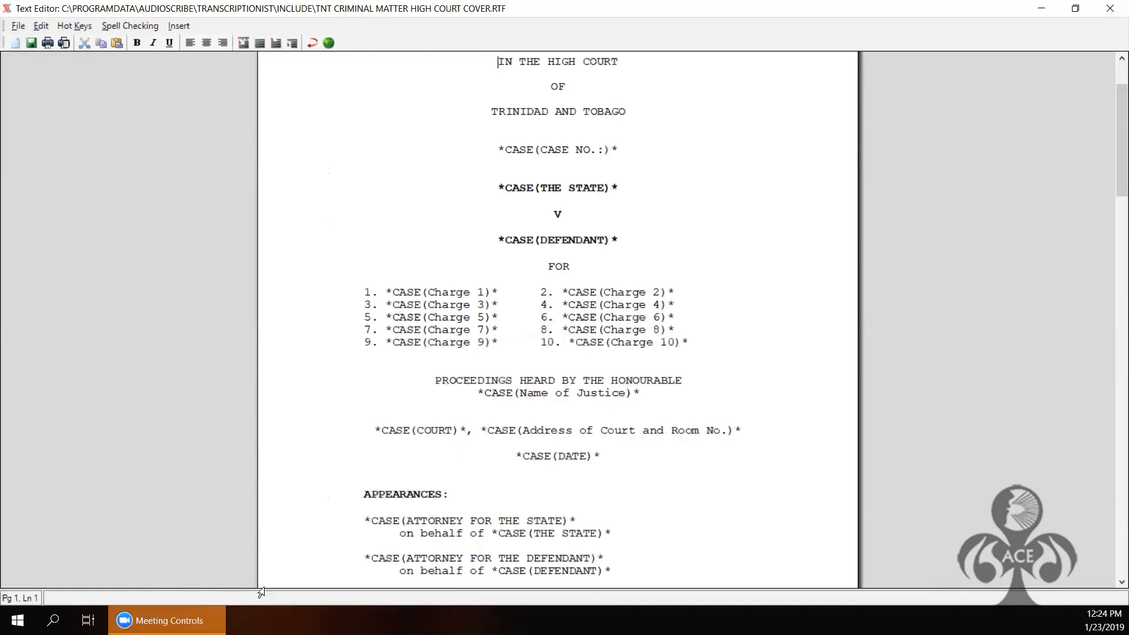
mouse_move(167, 621)
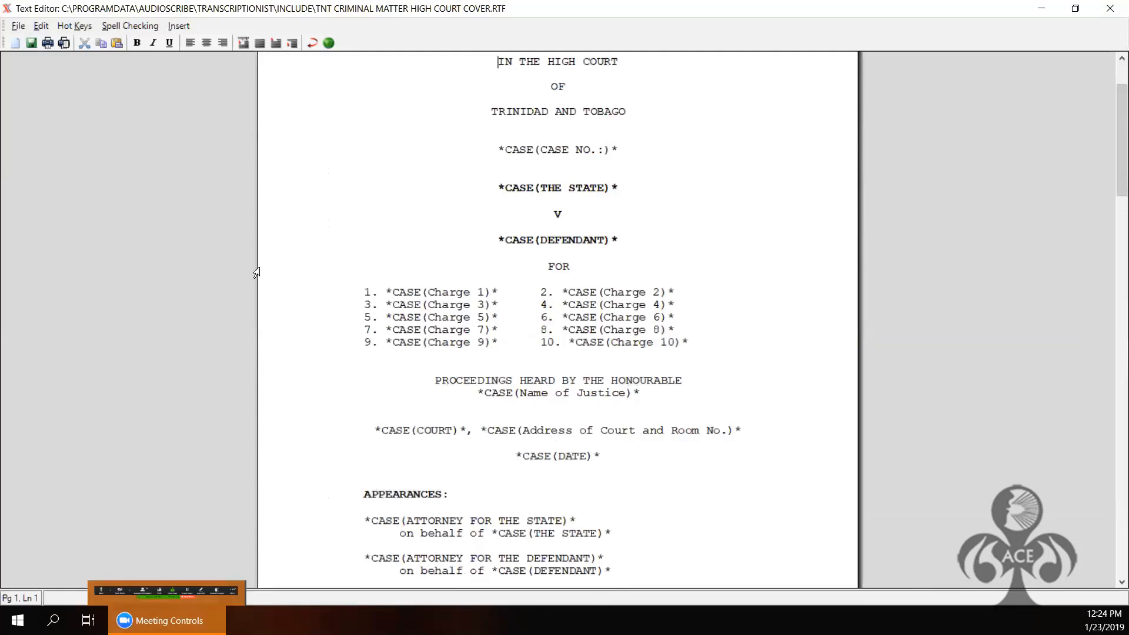
Step: Delete the *CASE(DEFENDANT)* field and insert a fresh DEFENDANT case field on the emptied line
click(504, 237)
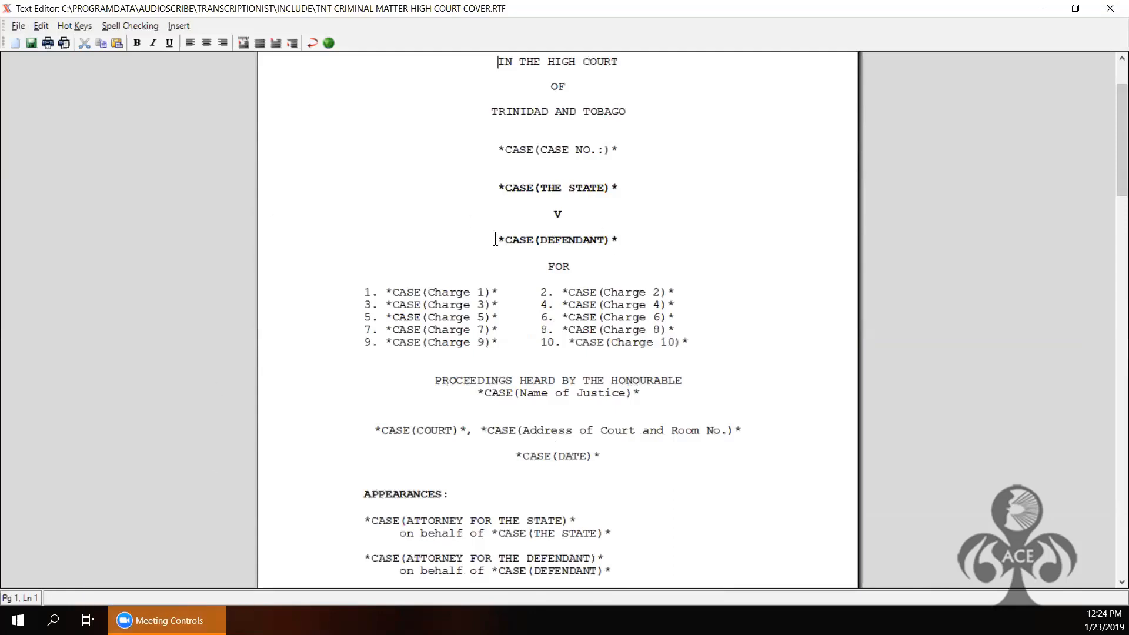
key(Delete)
key(Delete)
key(Delete)
key(Delete)
key(Delete)
key(Delete)
key(Delete)
key(Delete)
key(Delete)
key(Delete)
key(Delete)
key(Delete)
key(Delete)
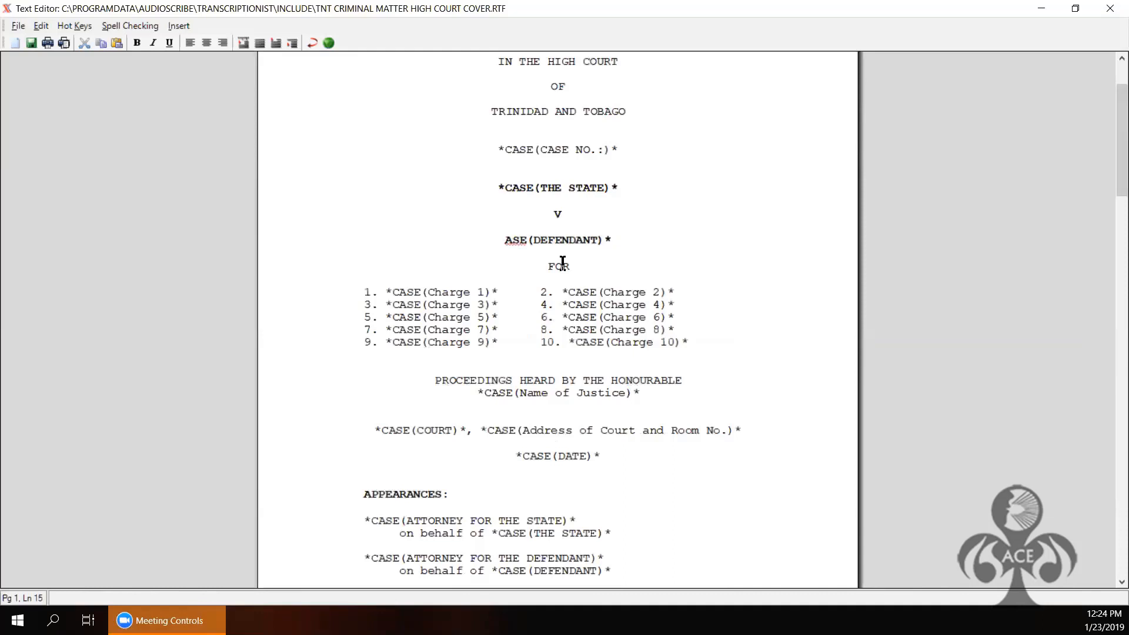
key(Delete)
key(Delete)
key(Delete)
key(Delete)
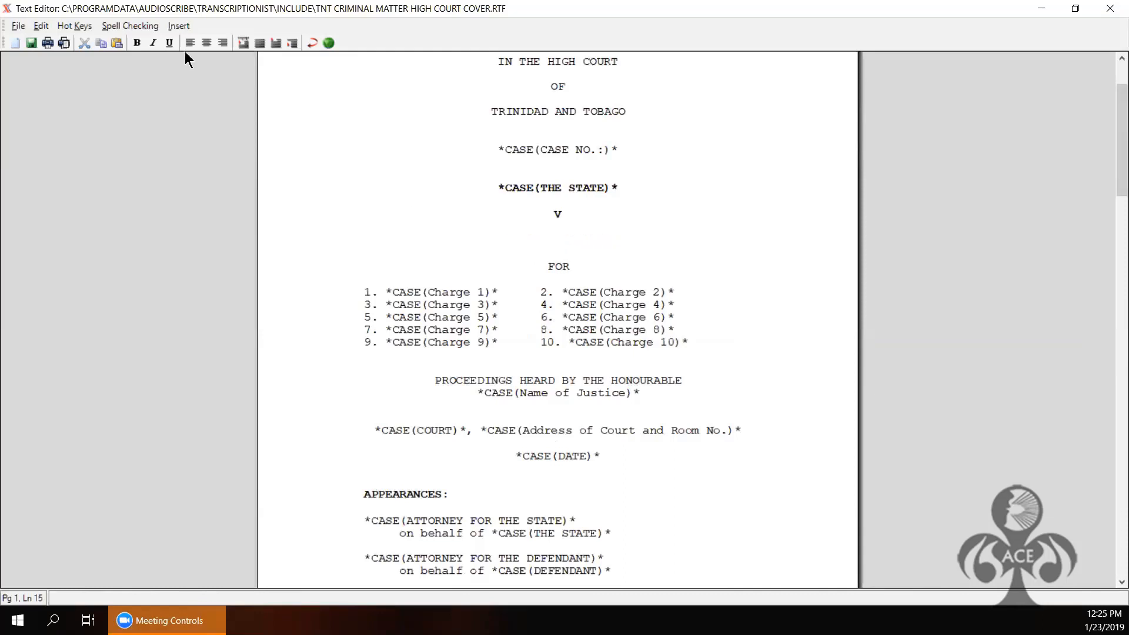
click(183, 24)
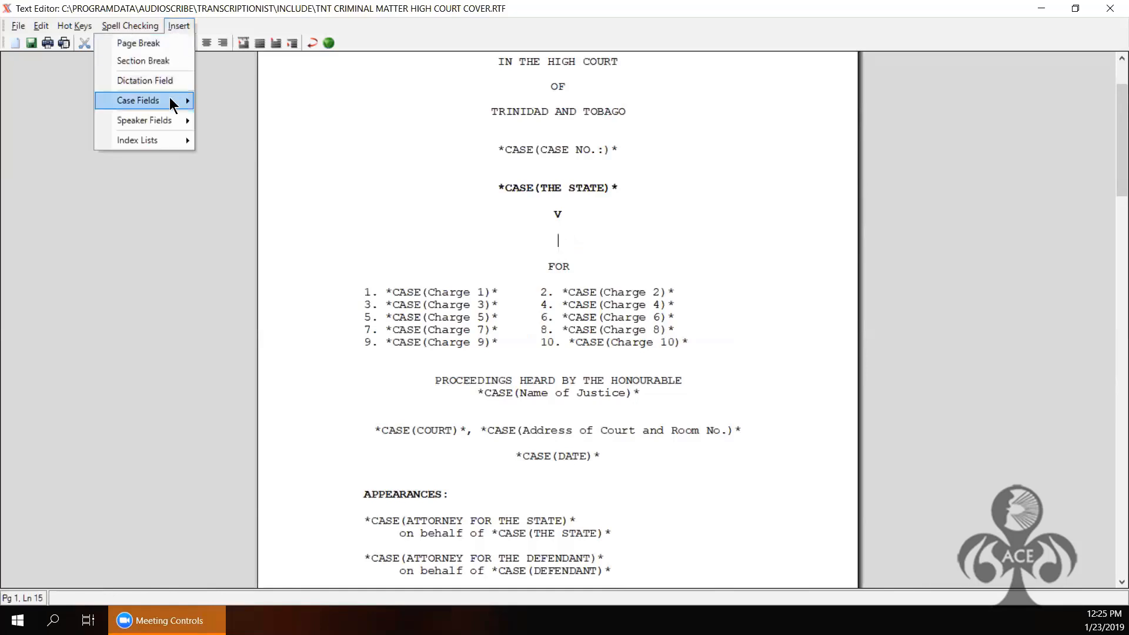
mouse_move(170, 97)
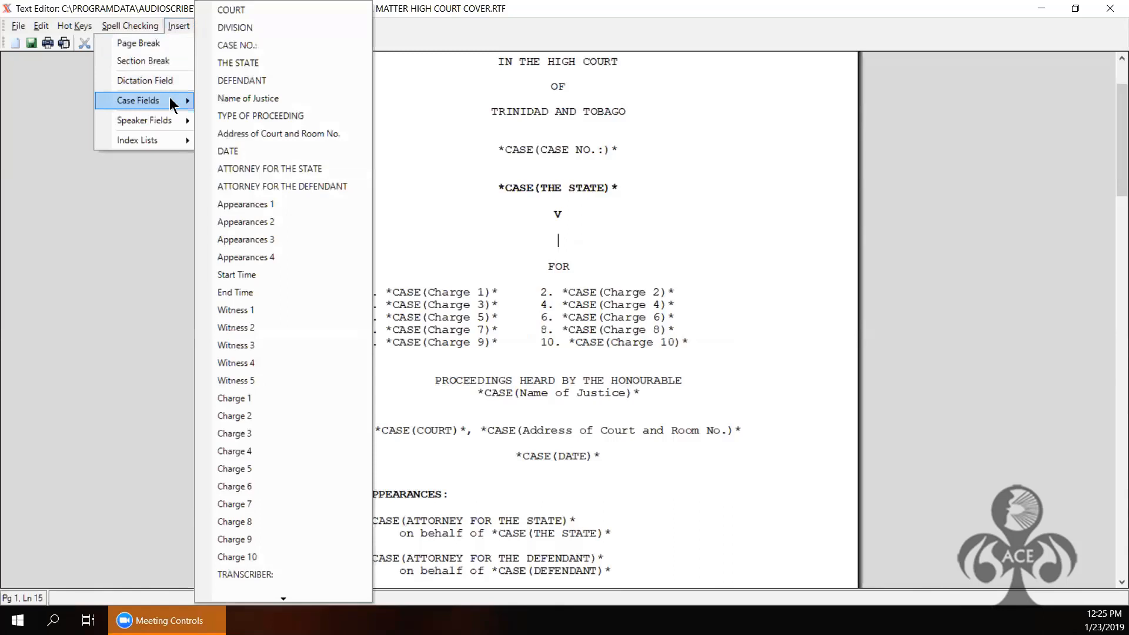
click(234, 80)
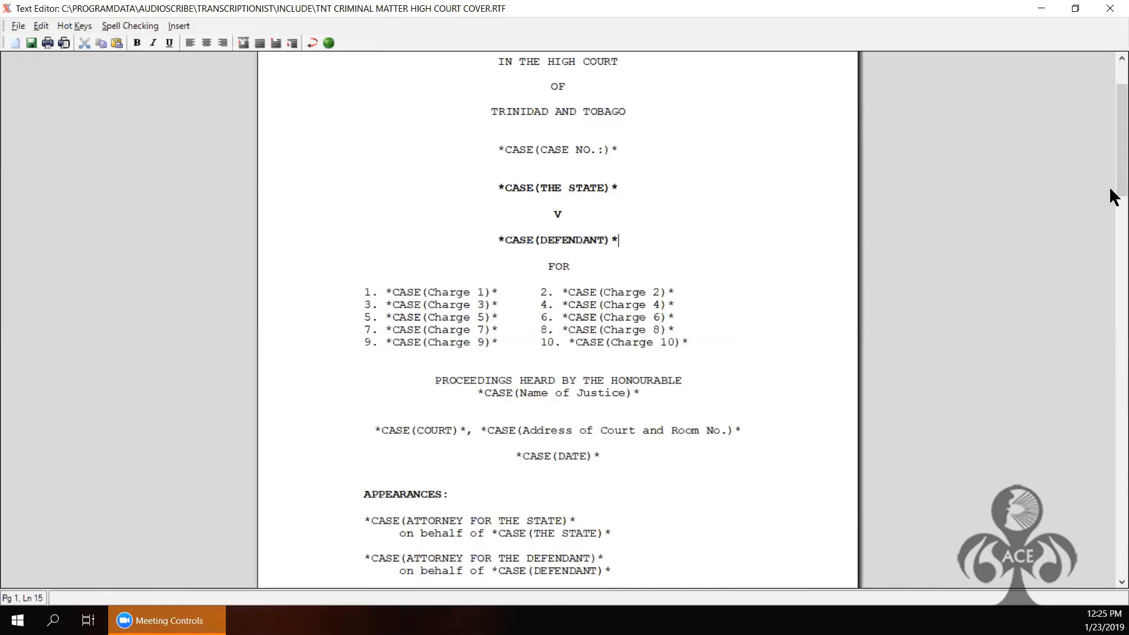
drag(1112, 197, 1113, 566)
drag(1122, 506, 1123, 426)
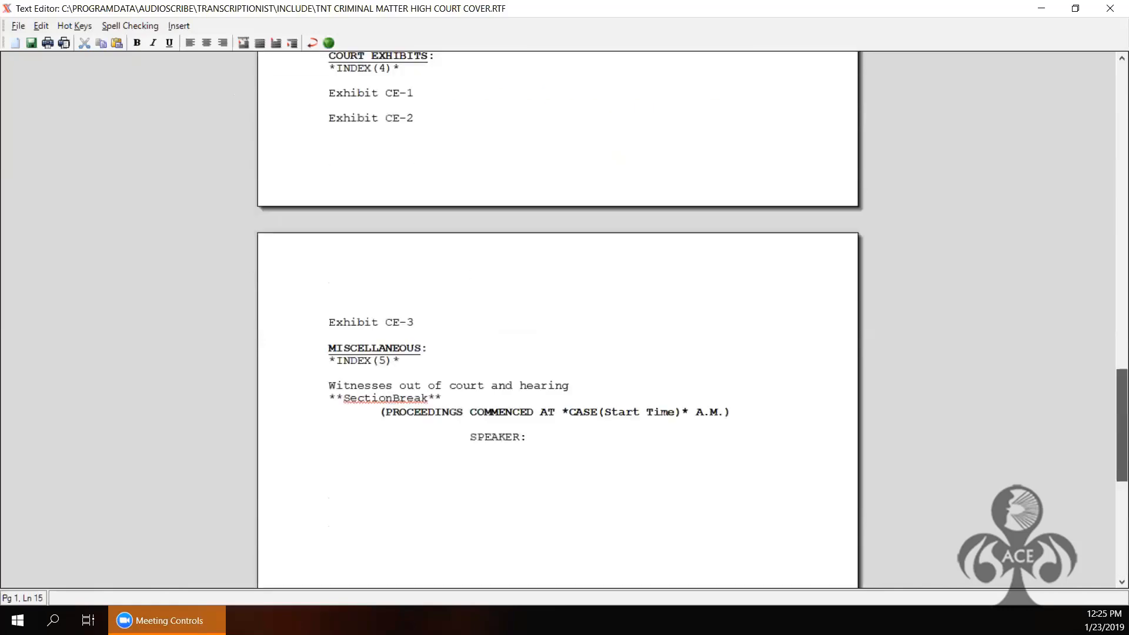
drag(972, 450, 859, 372)
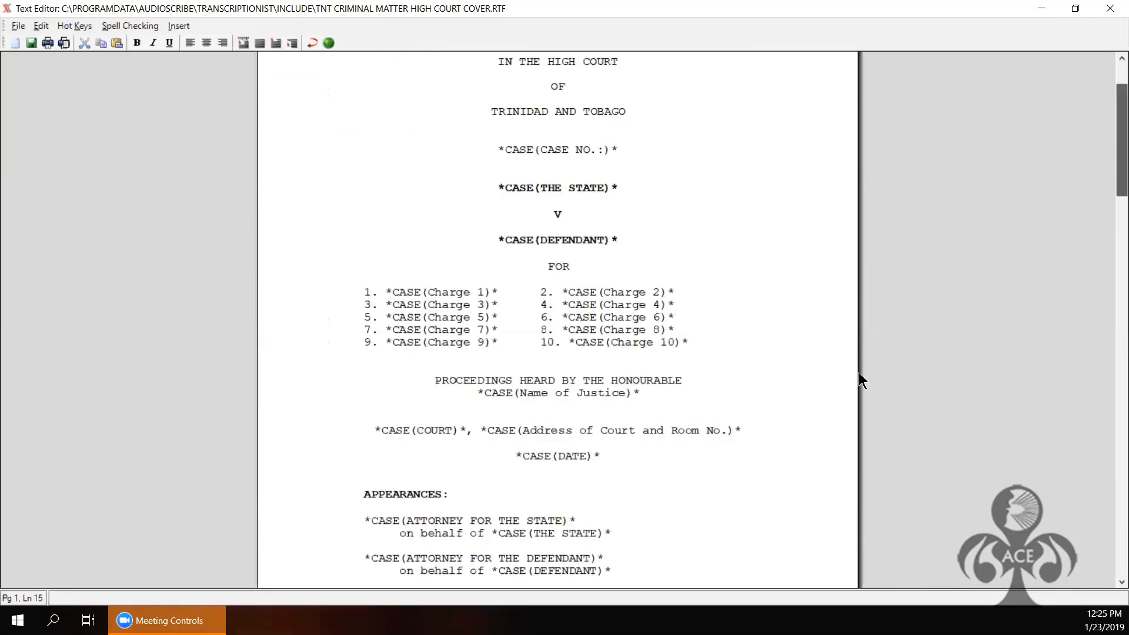
Step: Close the cover template and view index names: Witnesses, Examinations, Cross-examinations, Court Exhibits, Miscellaneous
click(1110, 9)
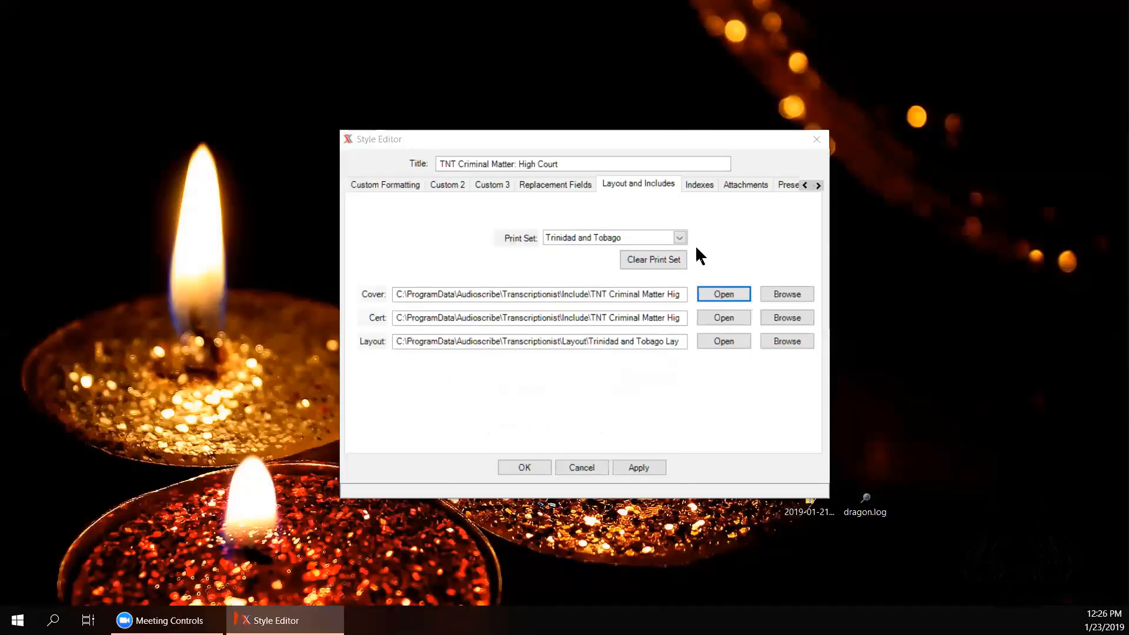
click(699, 185)
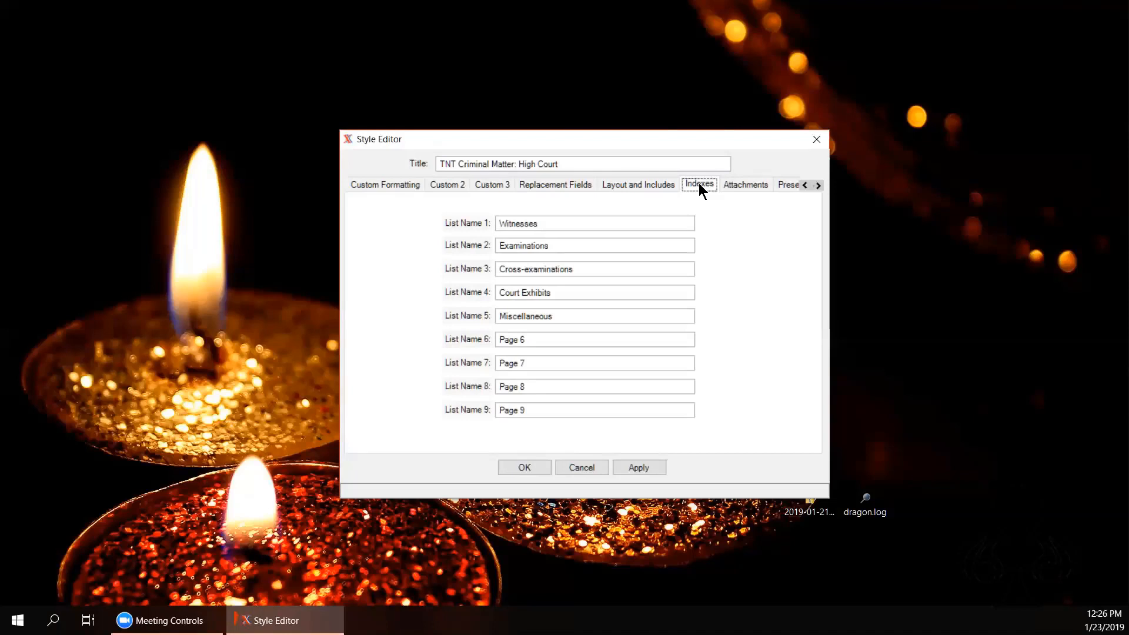
Step: Review the High Court style's Attachments, Present, Additional Formatting, Video Capture and Replacement Fields pages, then apply
click(747, 183)
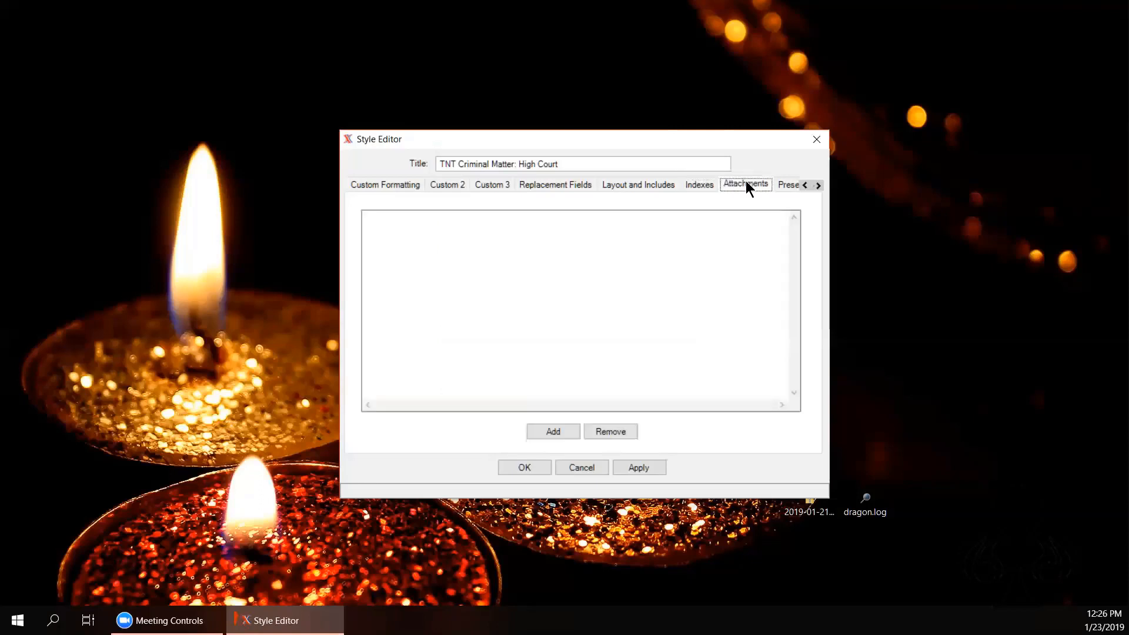
click(818, 186)
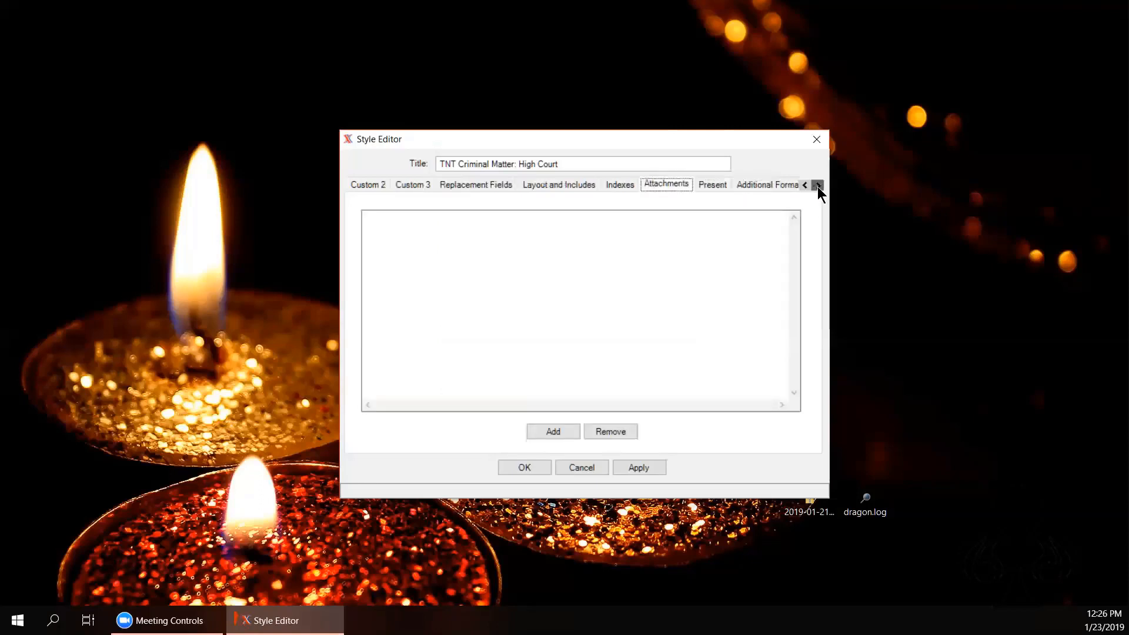
click(818, 186)
click(817, 186)
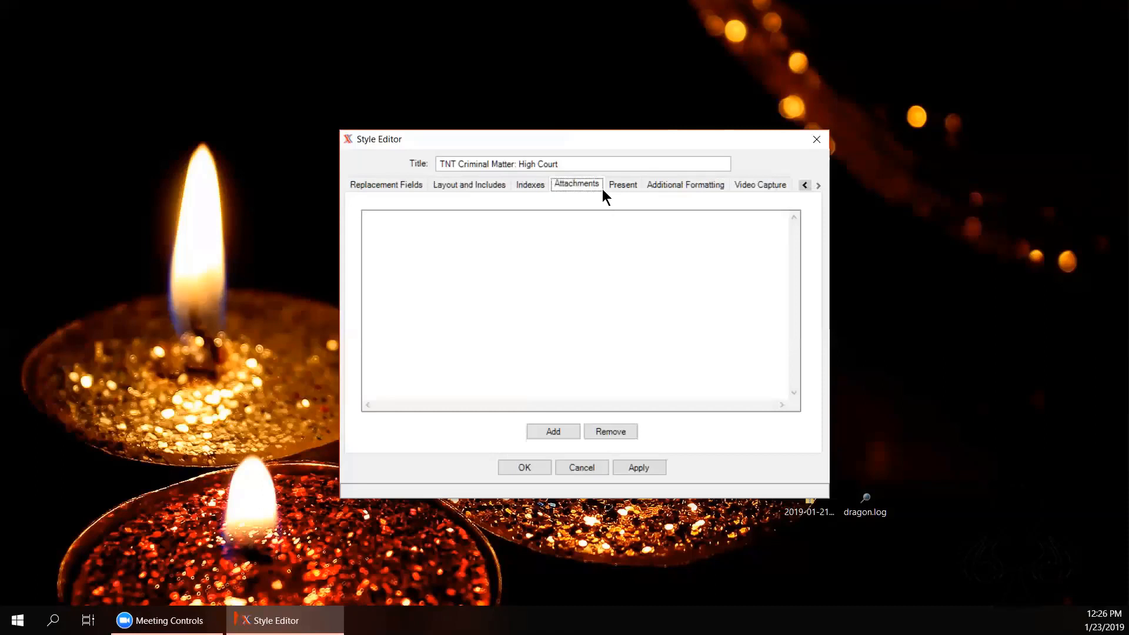
click(628, 194)
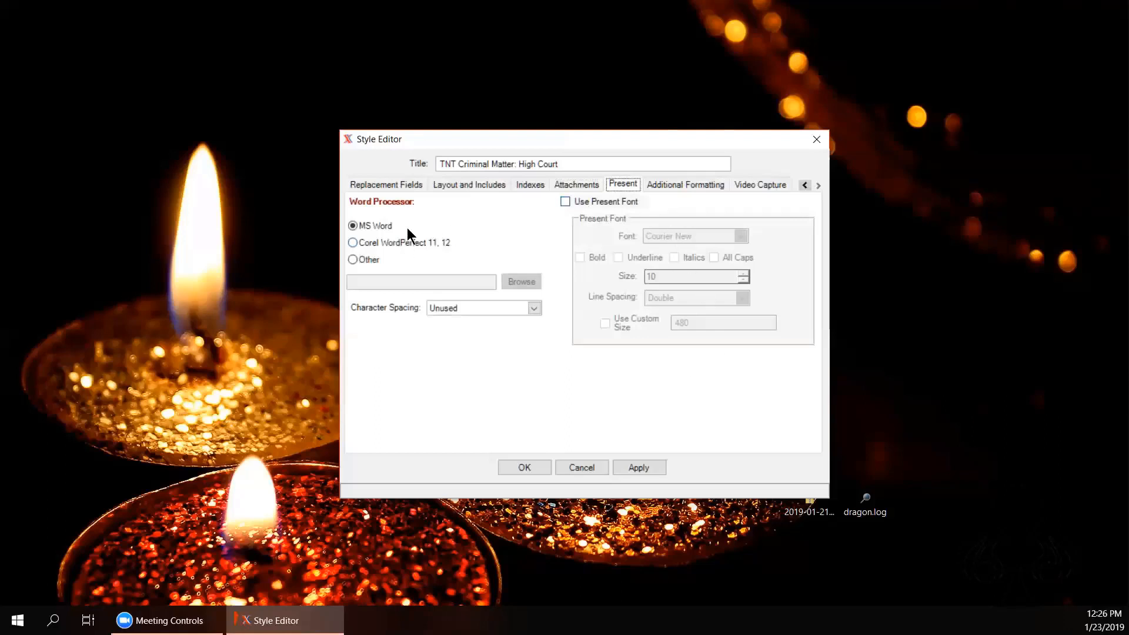
click(670, 183)
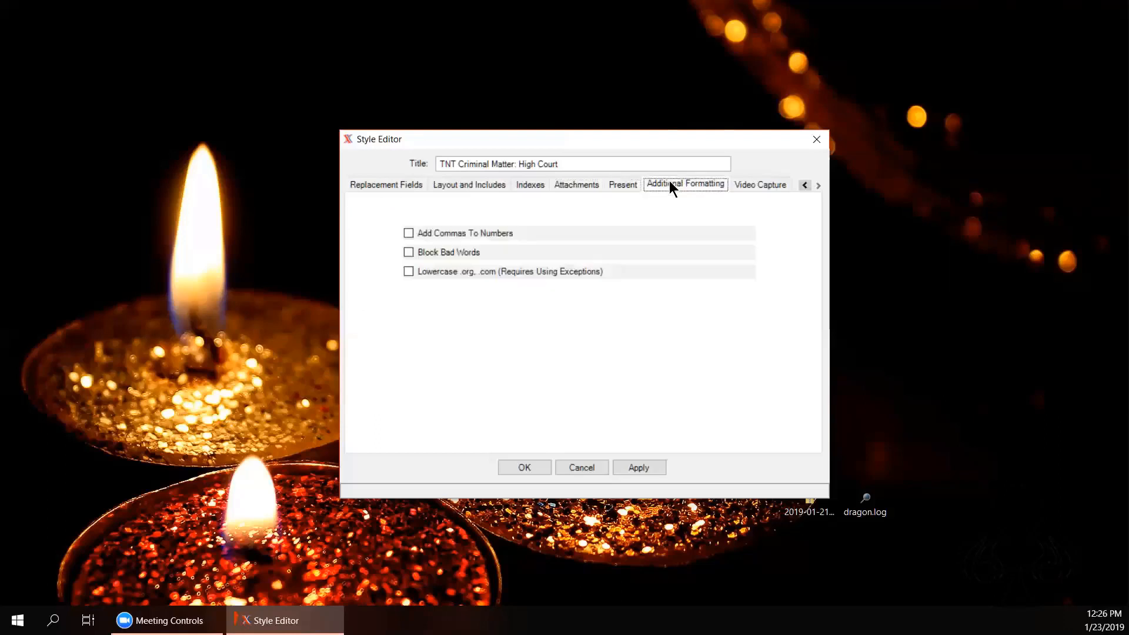
click(757, 183)
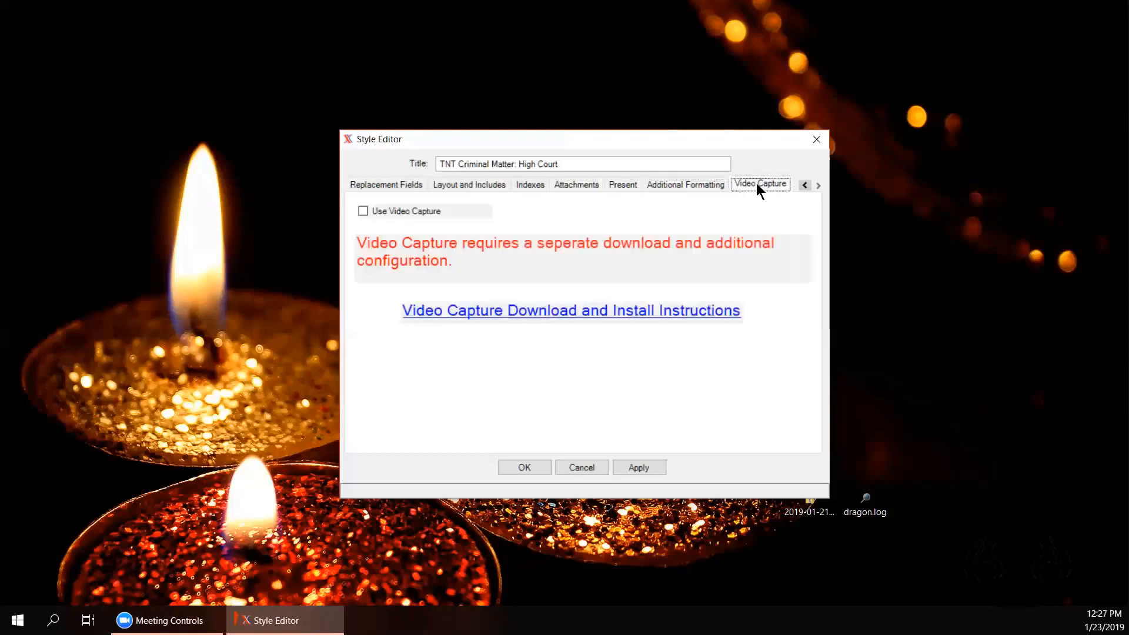
click(391, 185)
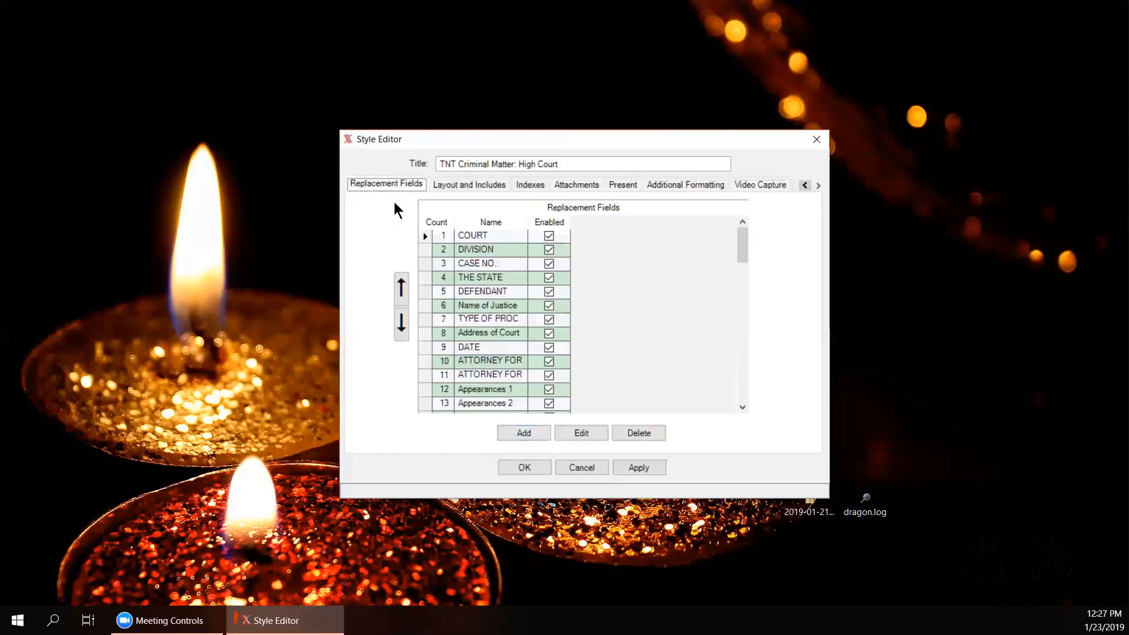
click(641, 469)
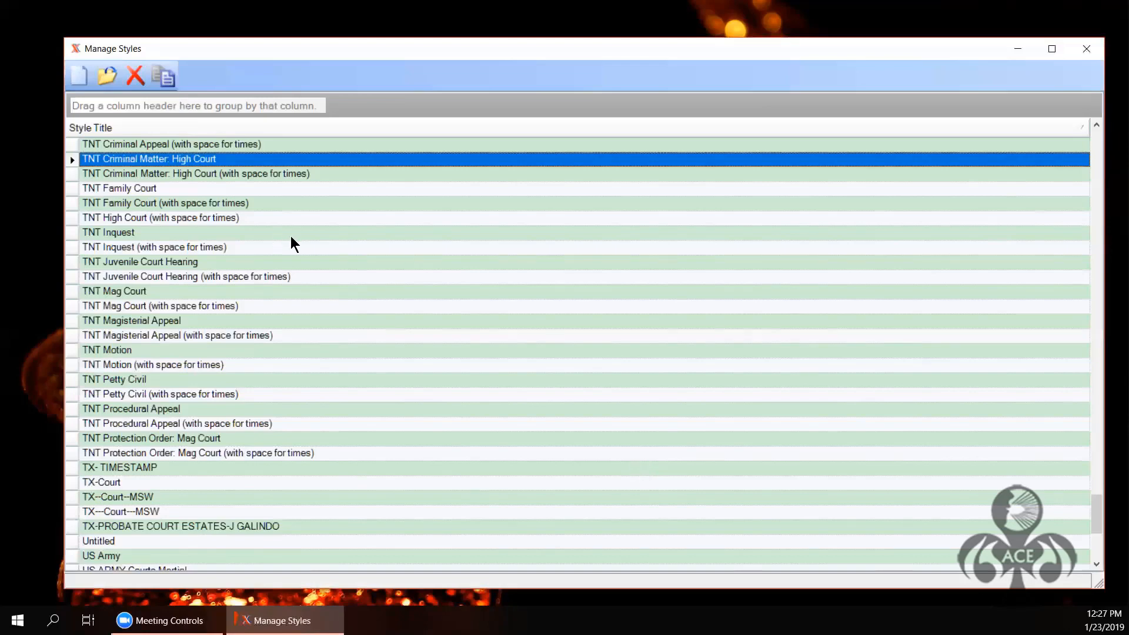
Step: Open TNT Magisterial Appeal (with space for times) and show its speaker formatting: 1.5-inch hanging indent, 00:00:00 A/PM stamp
click(71, 336)
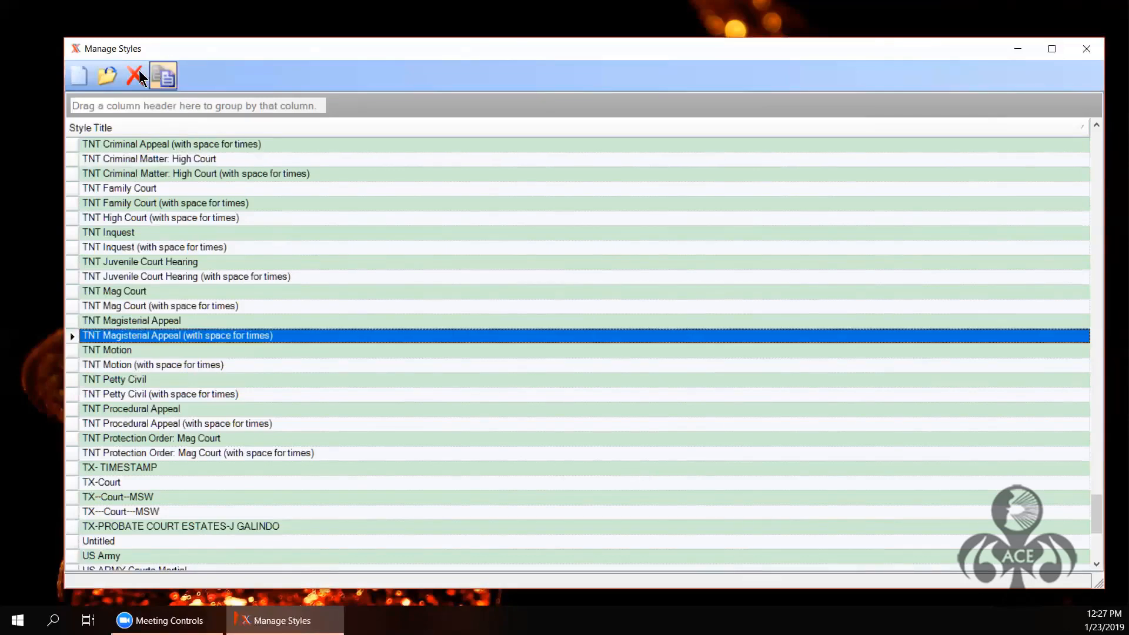
click(108, 75)
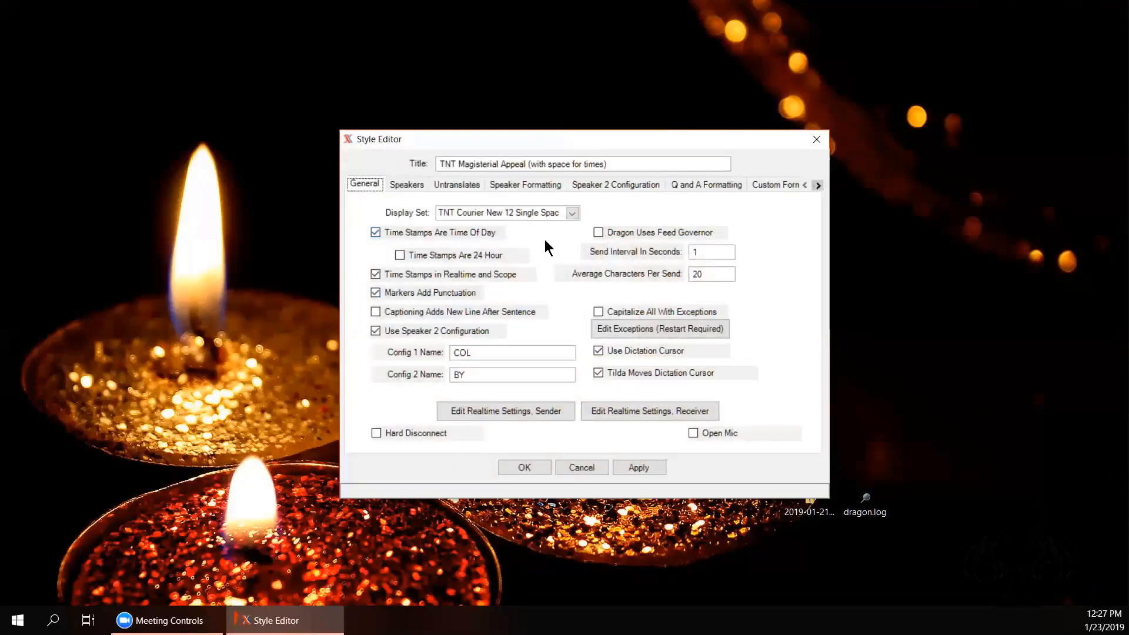
click(463, 186)
click(412, 187)
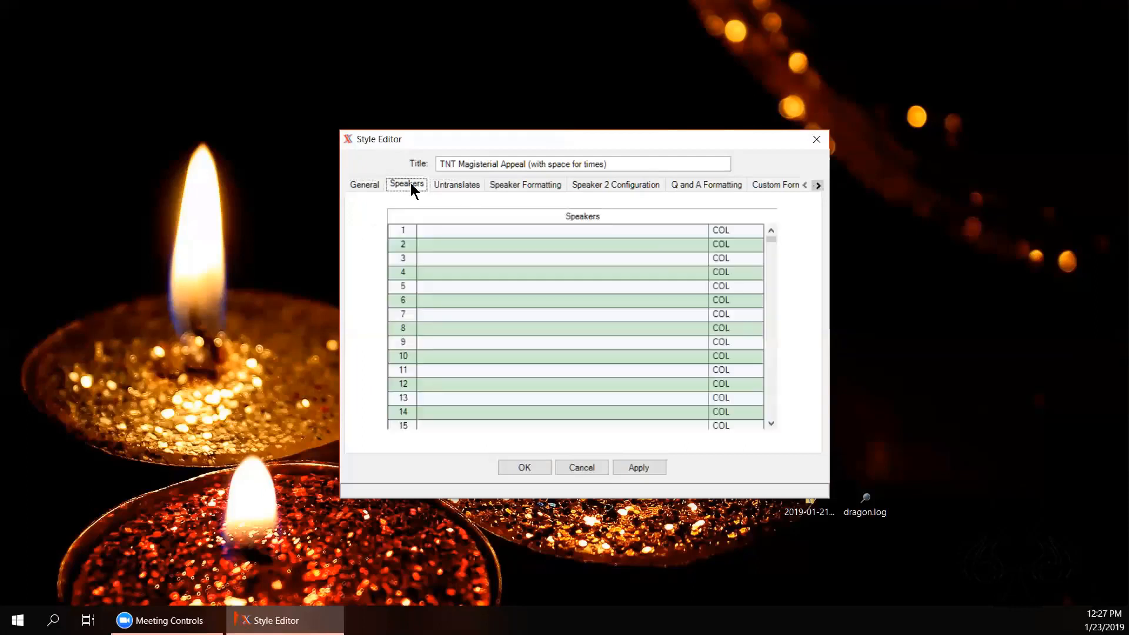
click(541, 187)
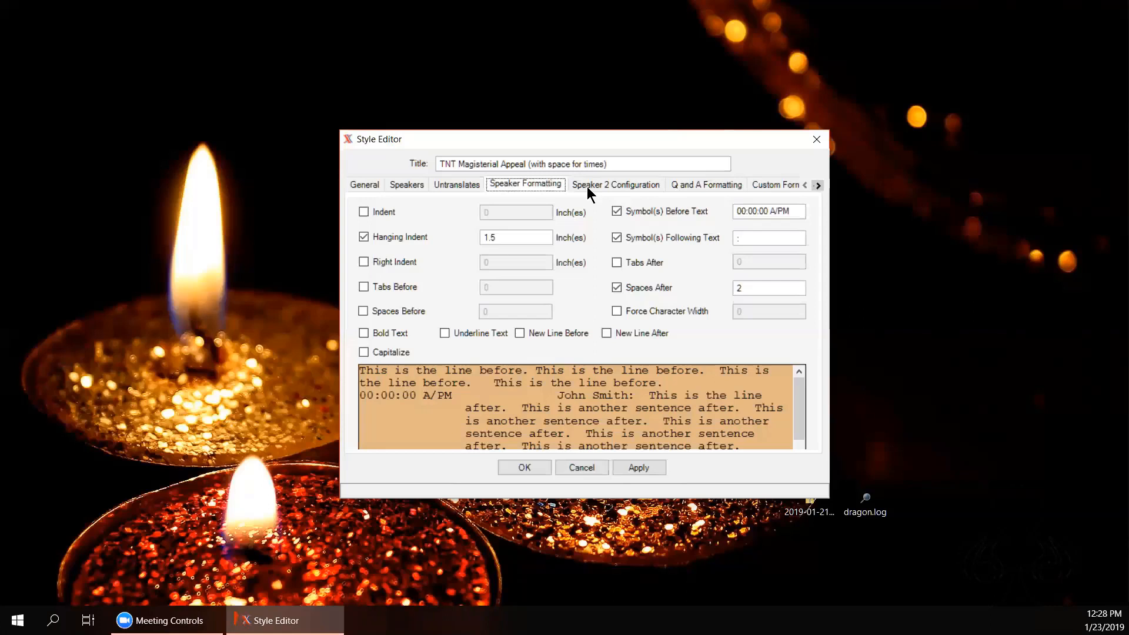
Step: Review the style's Speaker 2, Q and A and Custom Formatting pages
click(587, 186)
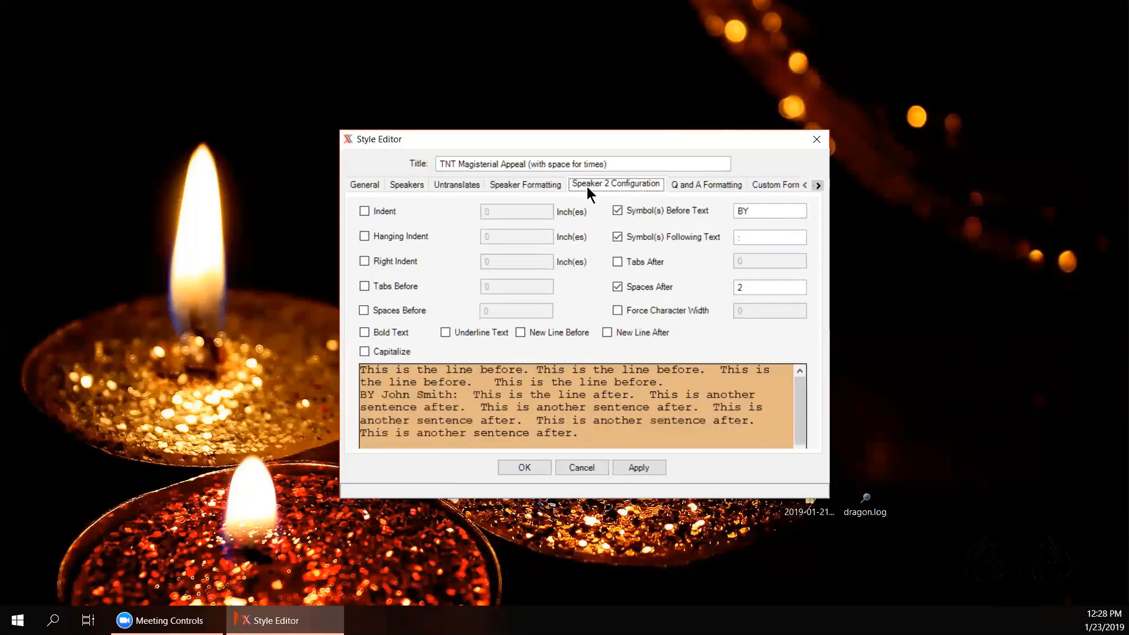
click(710, 186)
click(787, 182)
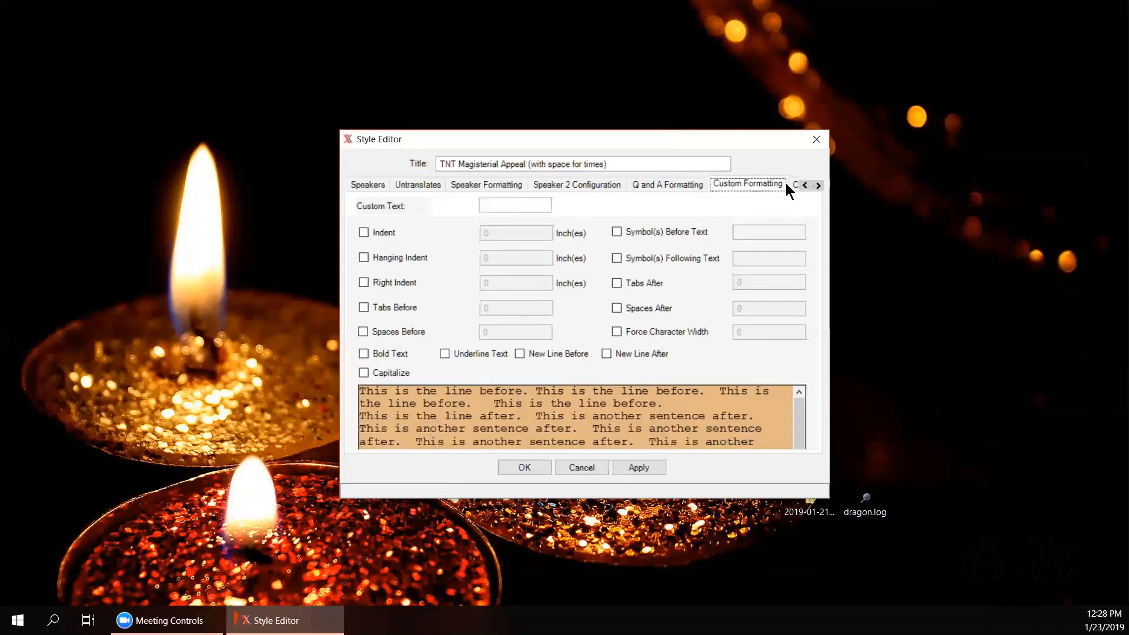
click(817, 184)
click(817, 184)
click(817, 185)
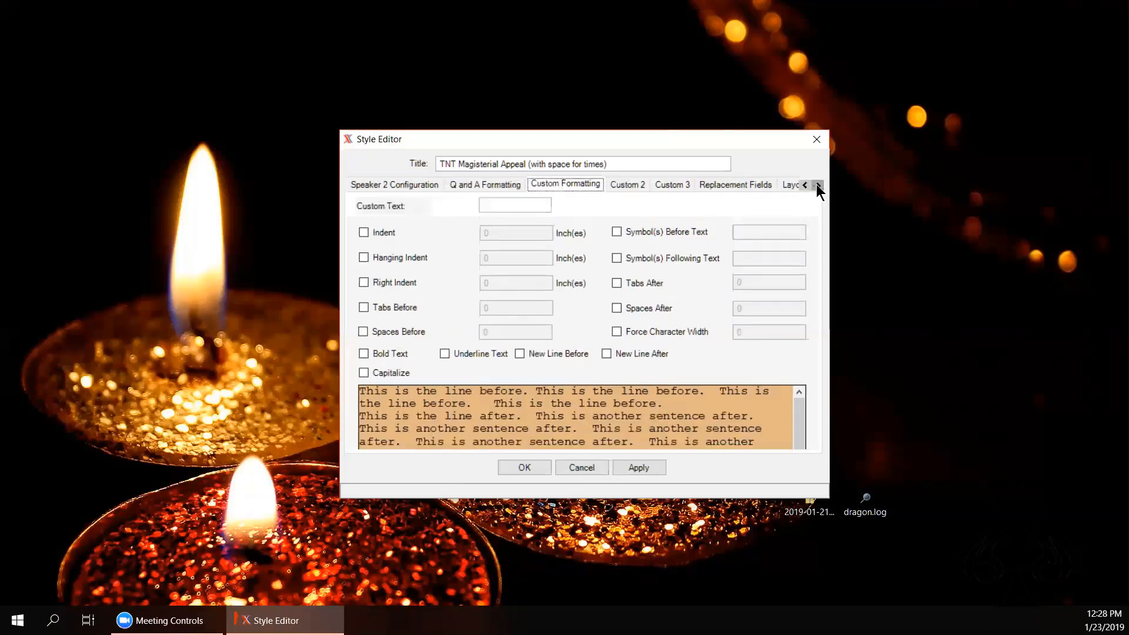
click(817, 185)
Step: View the style's layout file in Word from Layout and Includes, close Word, and confirm the style
click(726, 186)
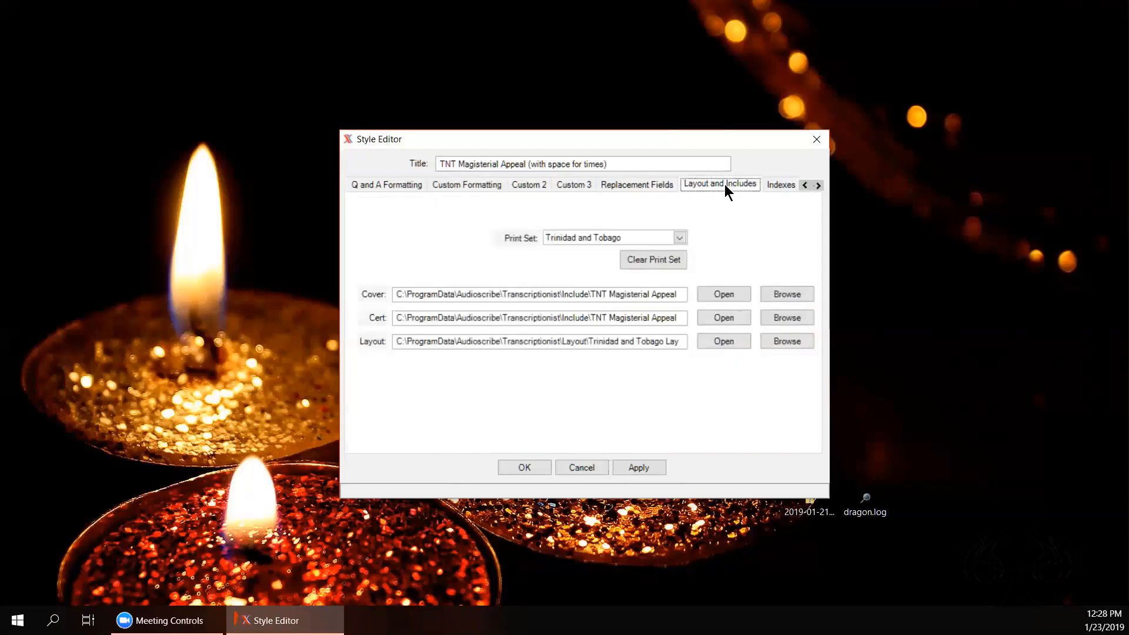
click(722, 341)
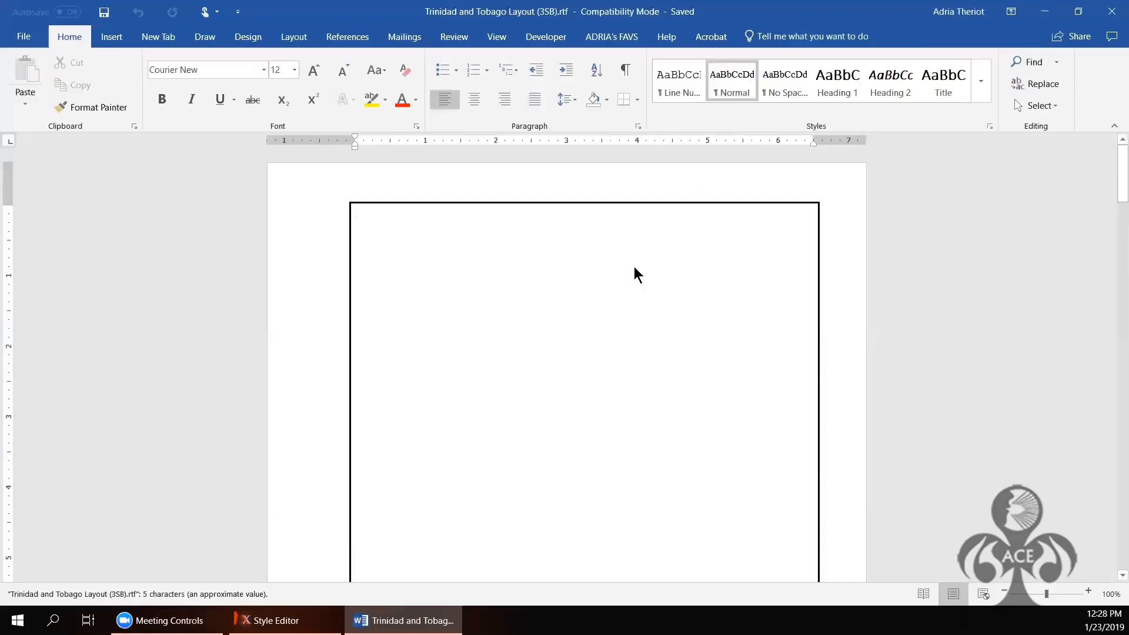
click(1113, 12)
click(1113, 11)
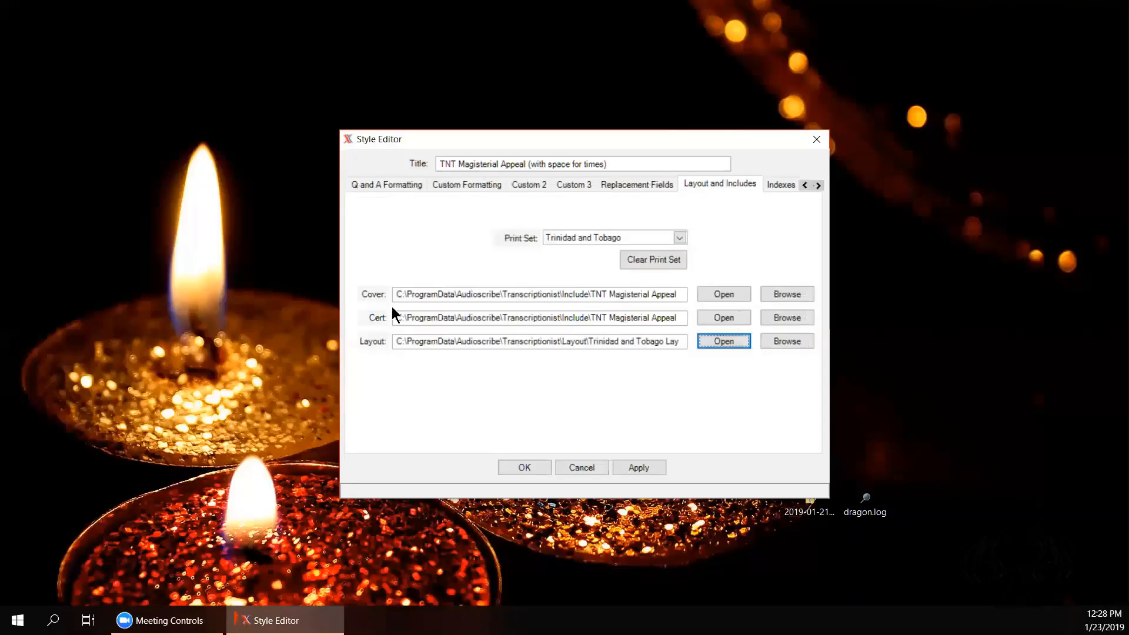
click(459, 186)
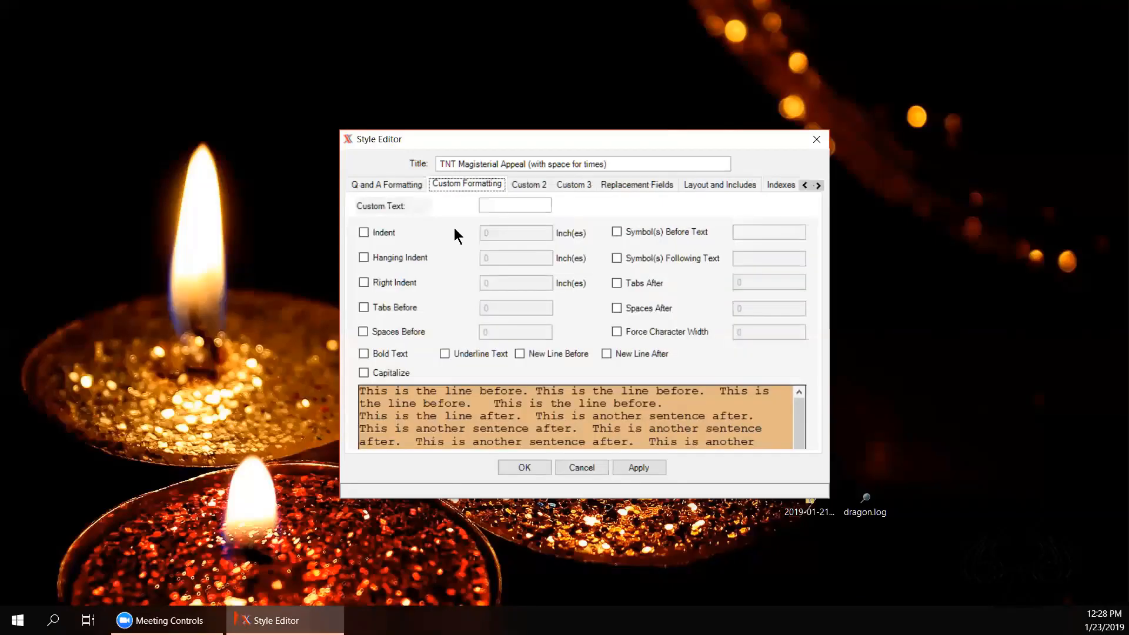
click(396, 185)
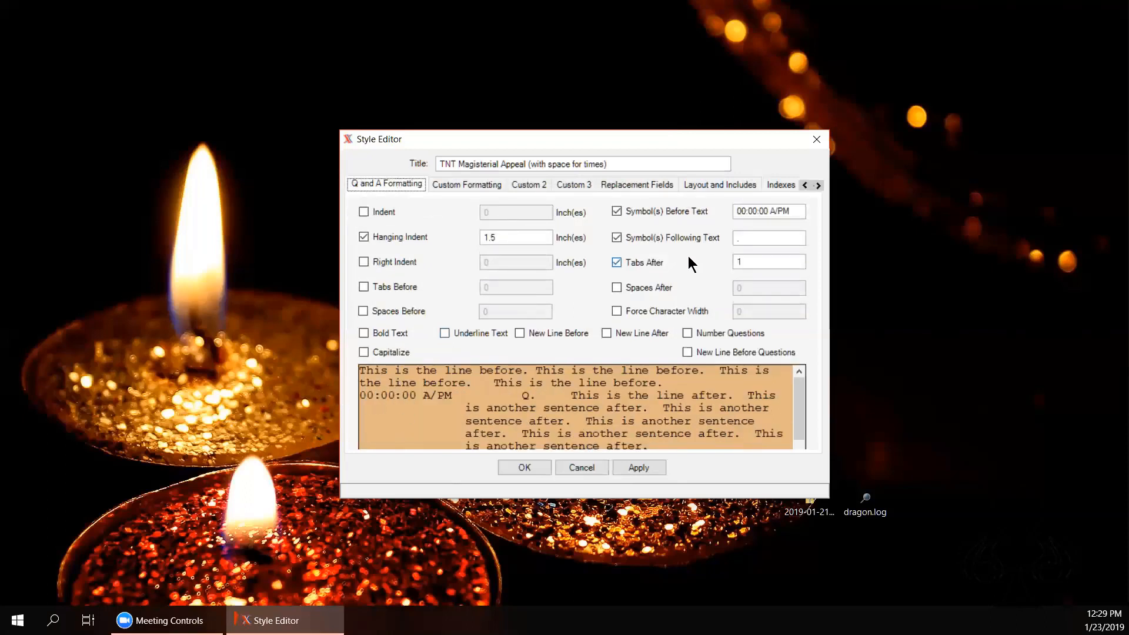
key(Return)
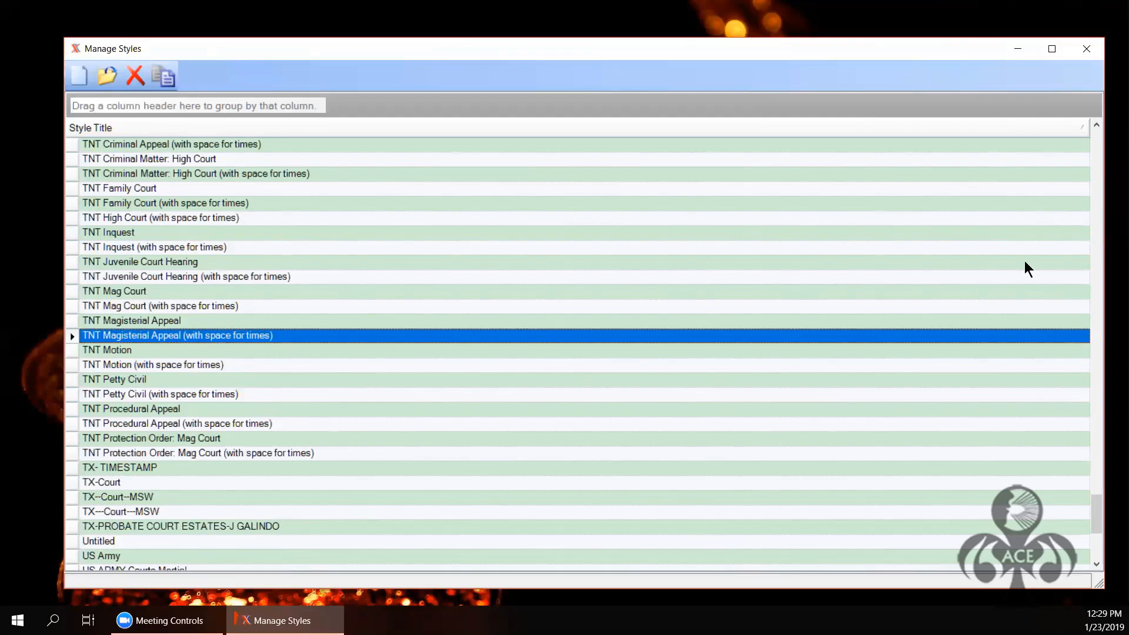
Step: Reopen and close the TNT Magisterial Appeal style, then scroll up the styles list
double_click(1098, 124)
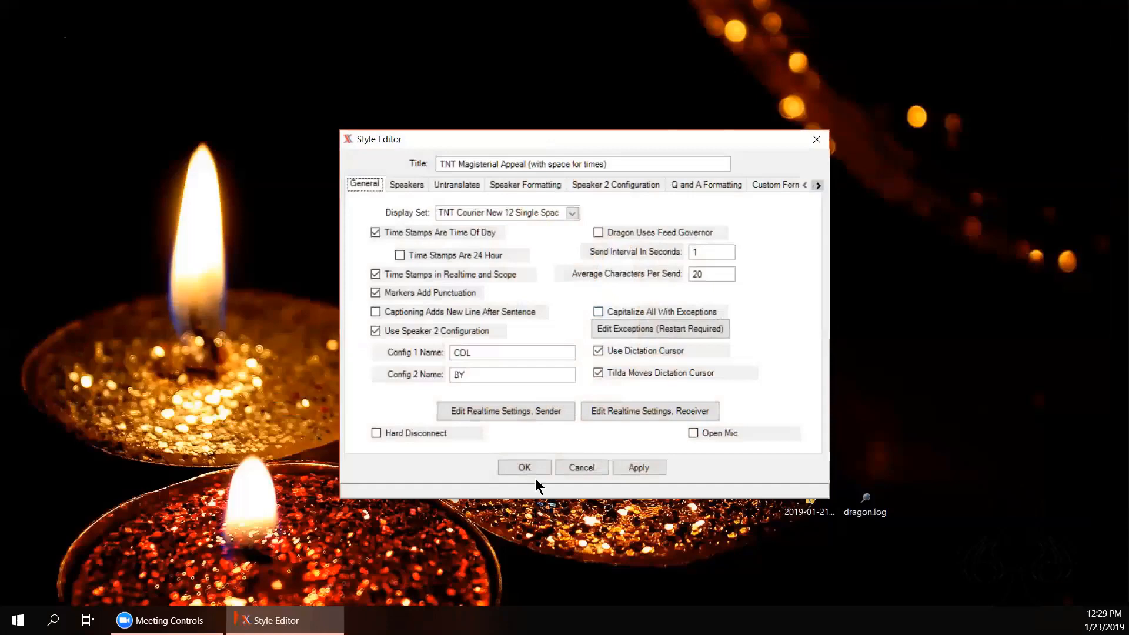
click(535, 474)
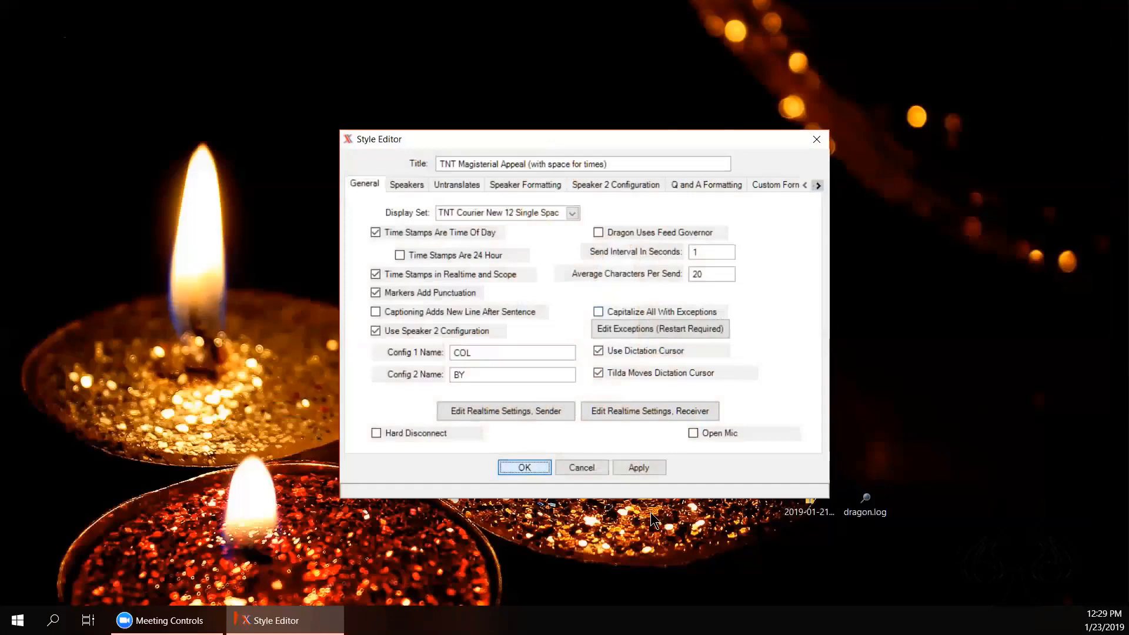
click(575, 468)
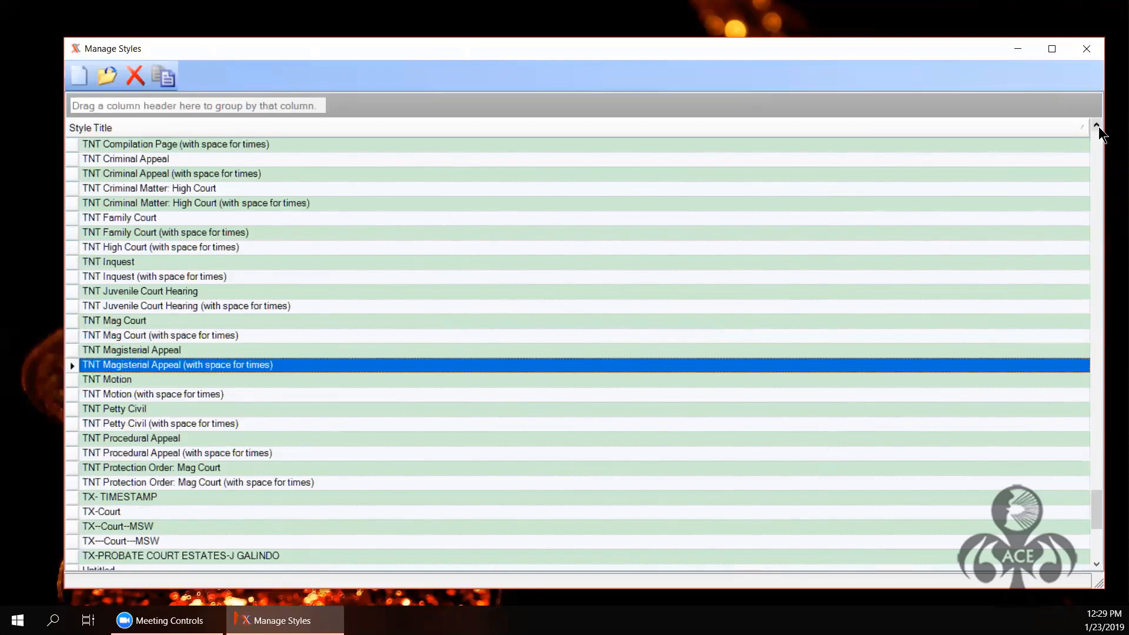
scroll(1099, 127, up, 5)
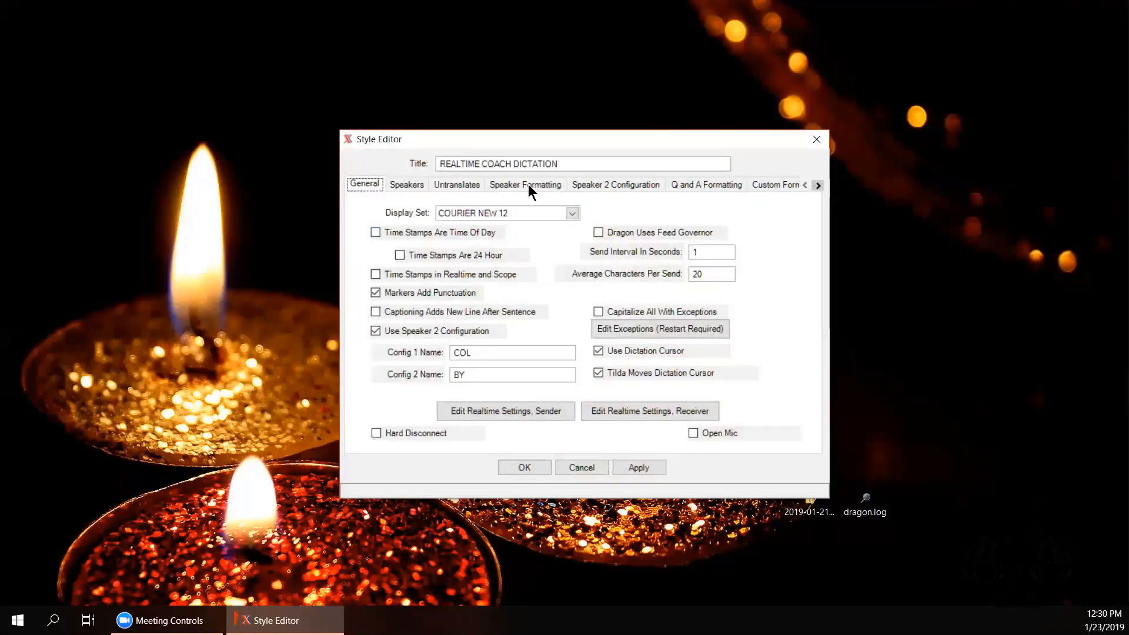
Step: Compare REALTIME COACH DICTATION's Speaker, Speaker 2, Q and A and Custom pages, then apply and confirm
click(528, 185)
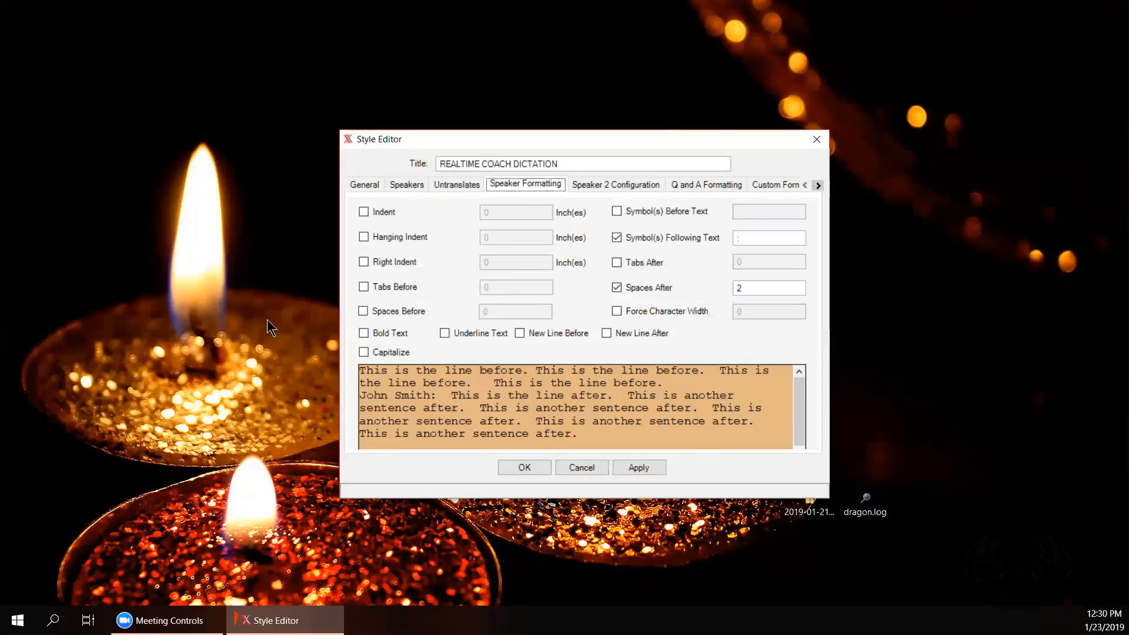
click(599, 187)
click(705, 185)
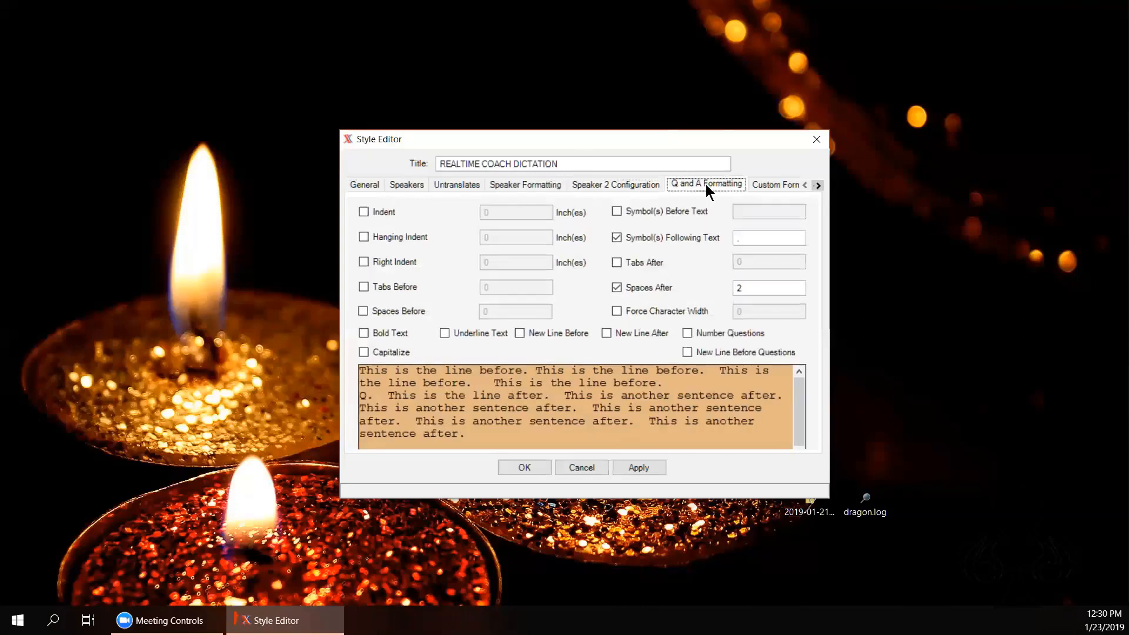
click(789, 184)
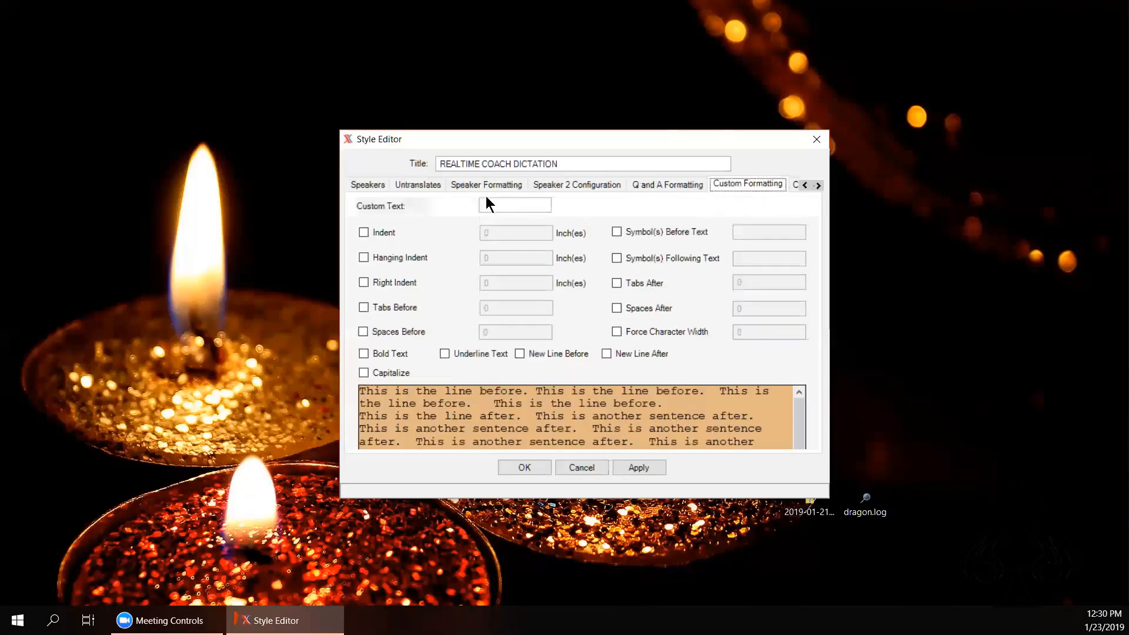
click(649, 184)
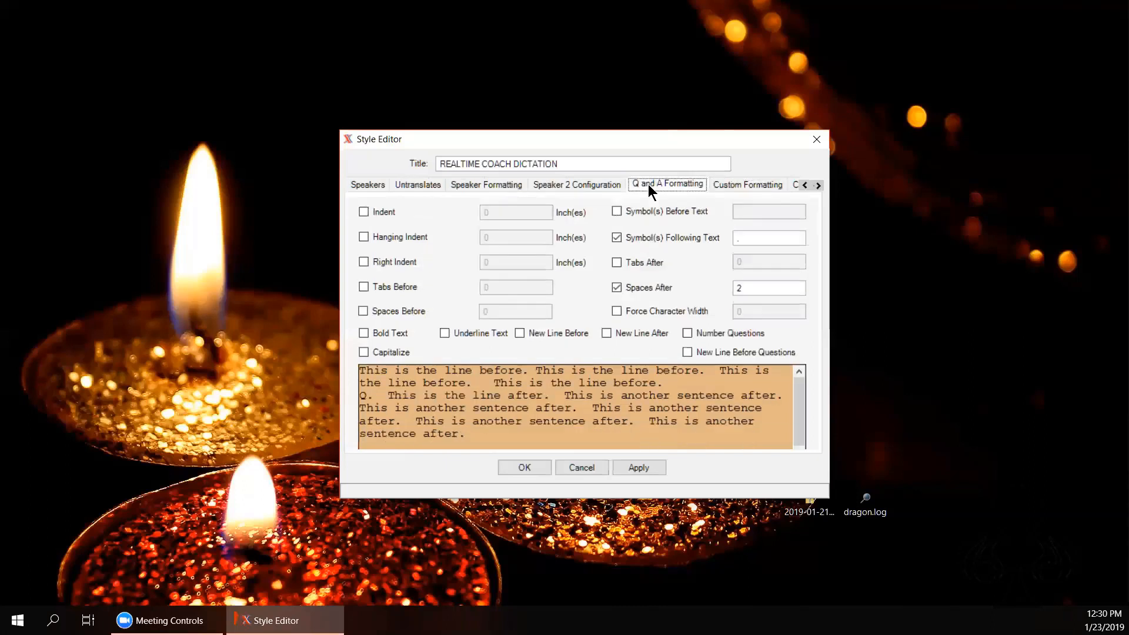
click(563, 188)
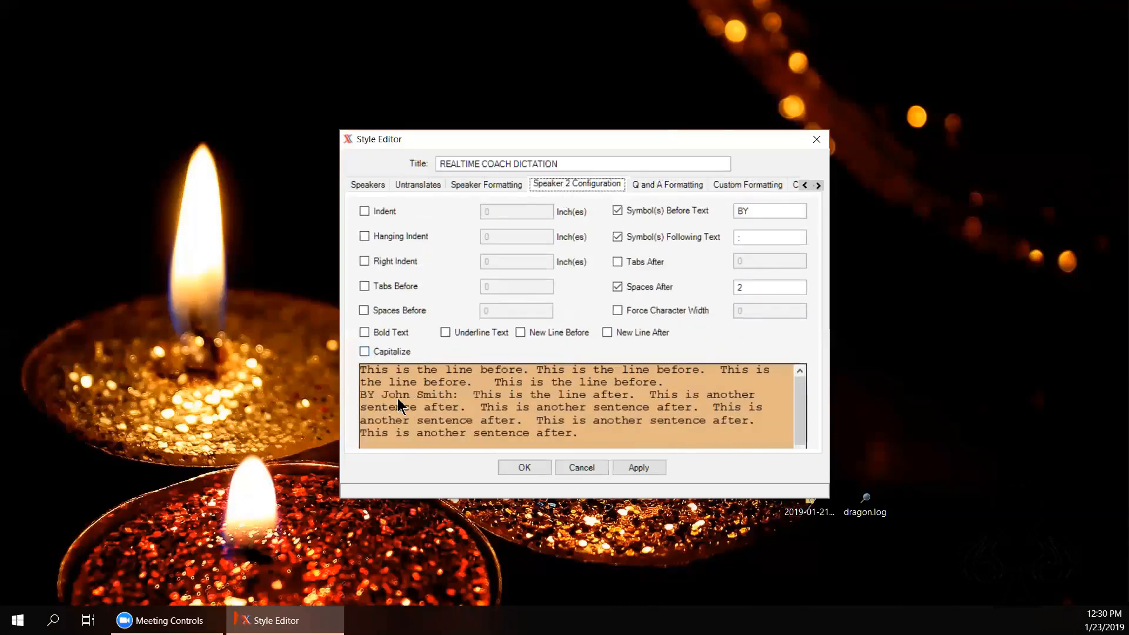
click(481, 187)
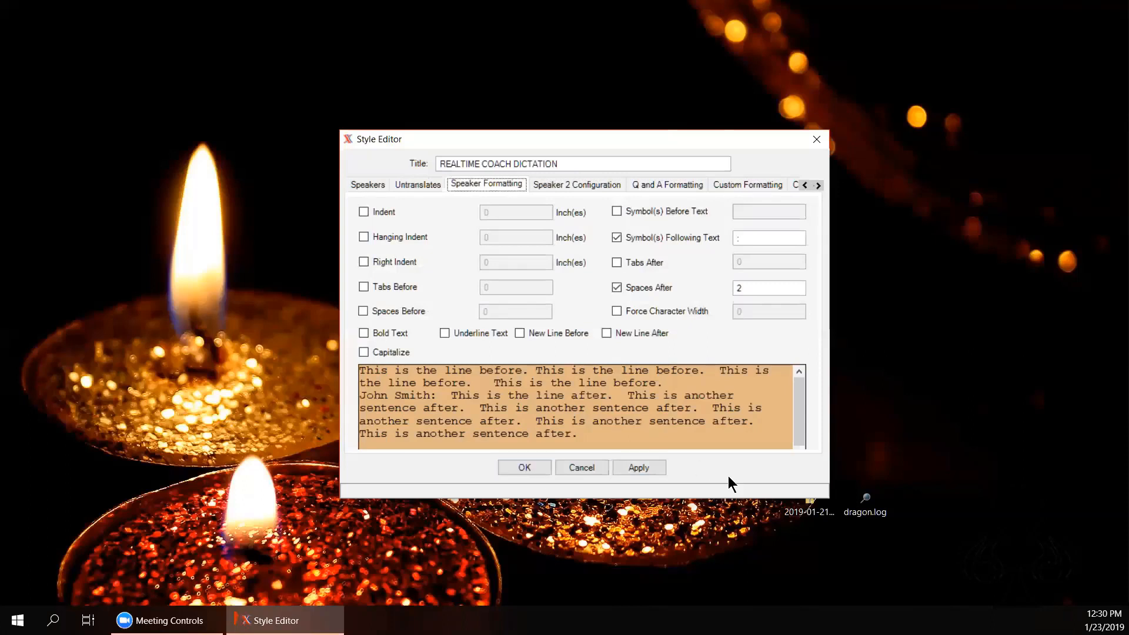
click(635, 468)
click(634, 468)
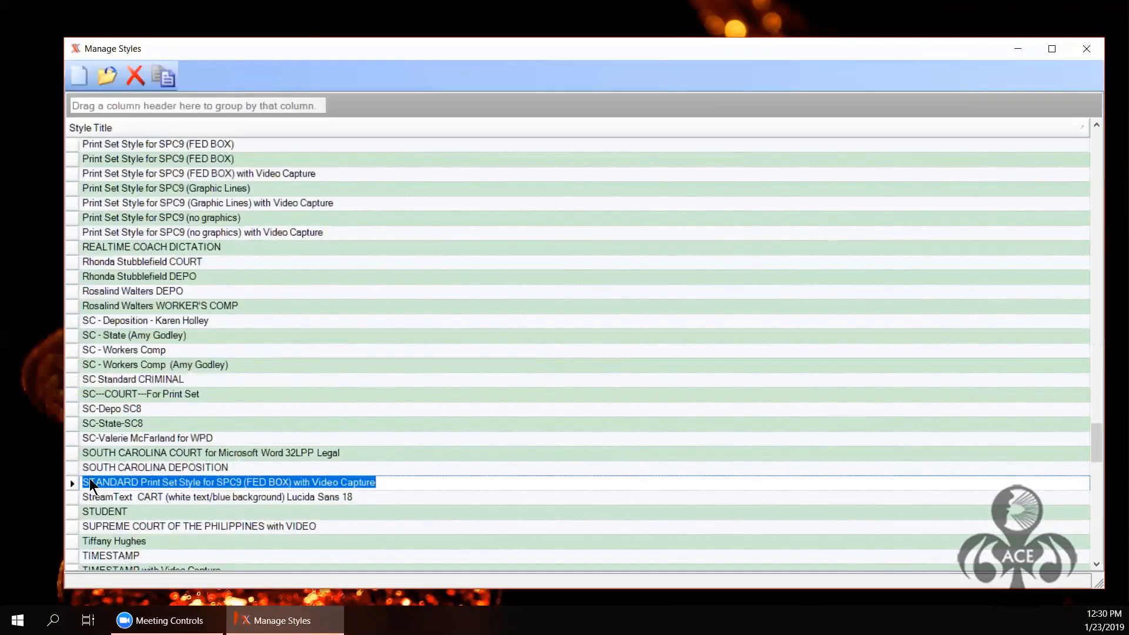
Step: Scroll down the styles list and close the Manage Styles window
scroll(304, 270, down, 15)
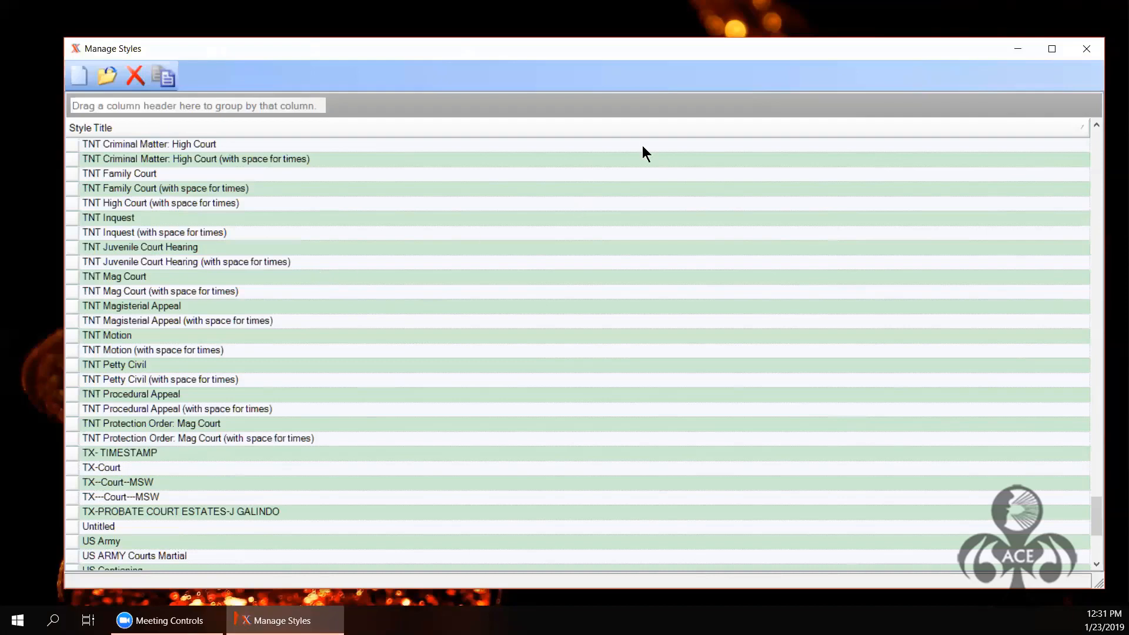
click(1089, 54)
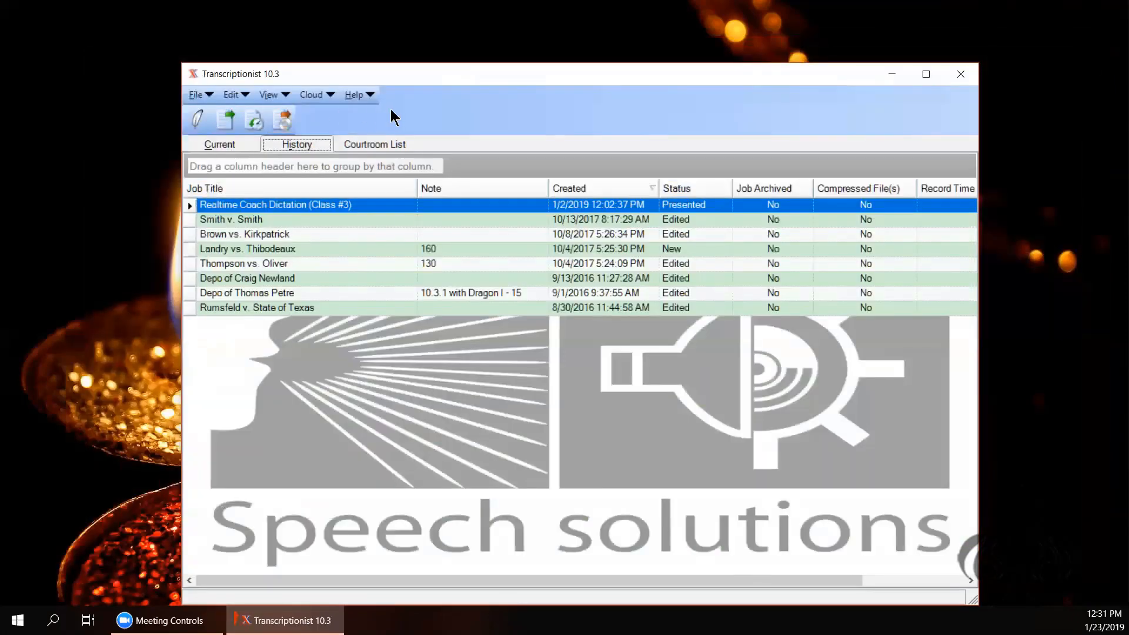
Step: Switch between the Current, History and Courtroom List job tabs, ending on Current
click(221, 146)
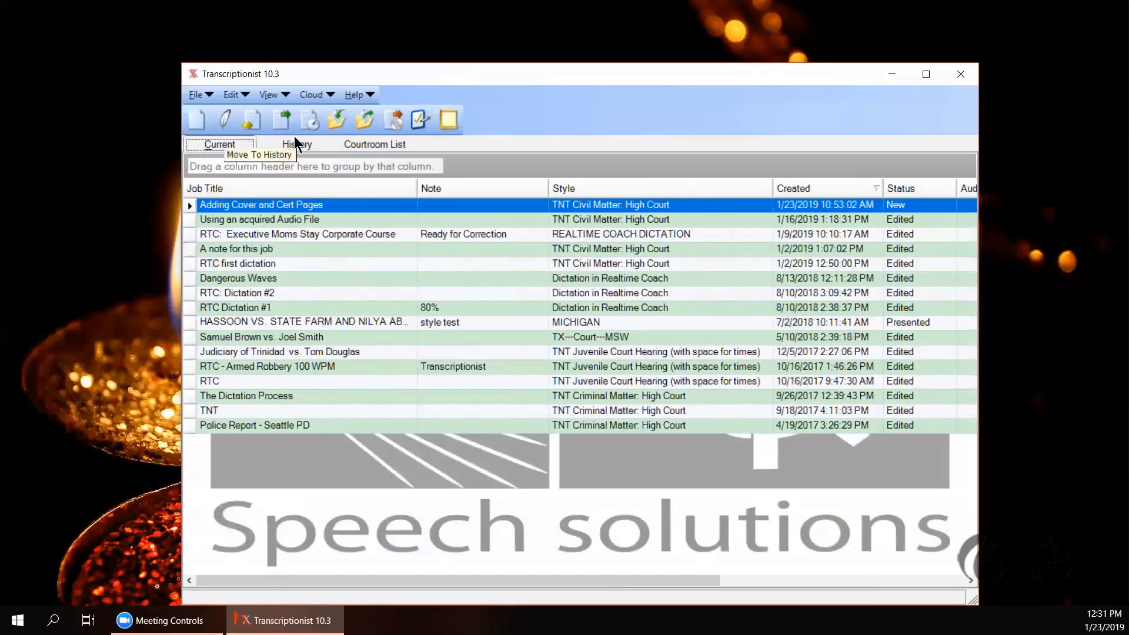
click(297, 145)
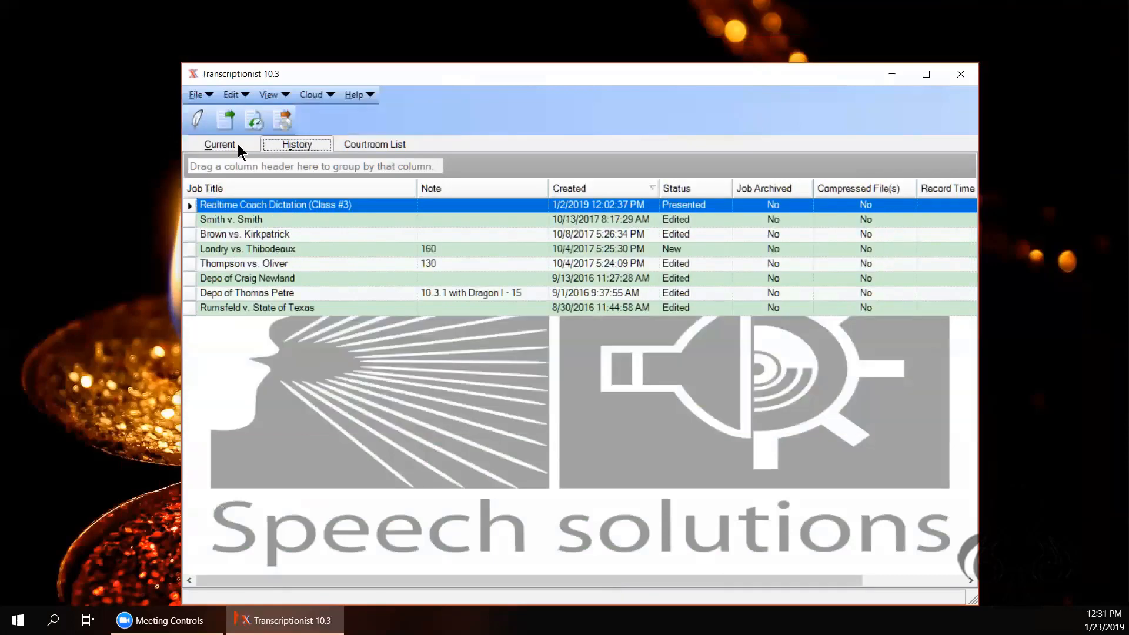
click(375, 144)
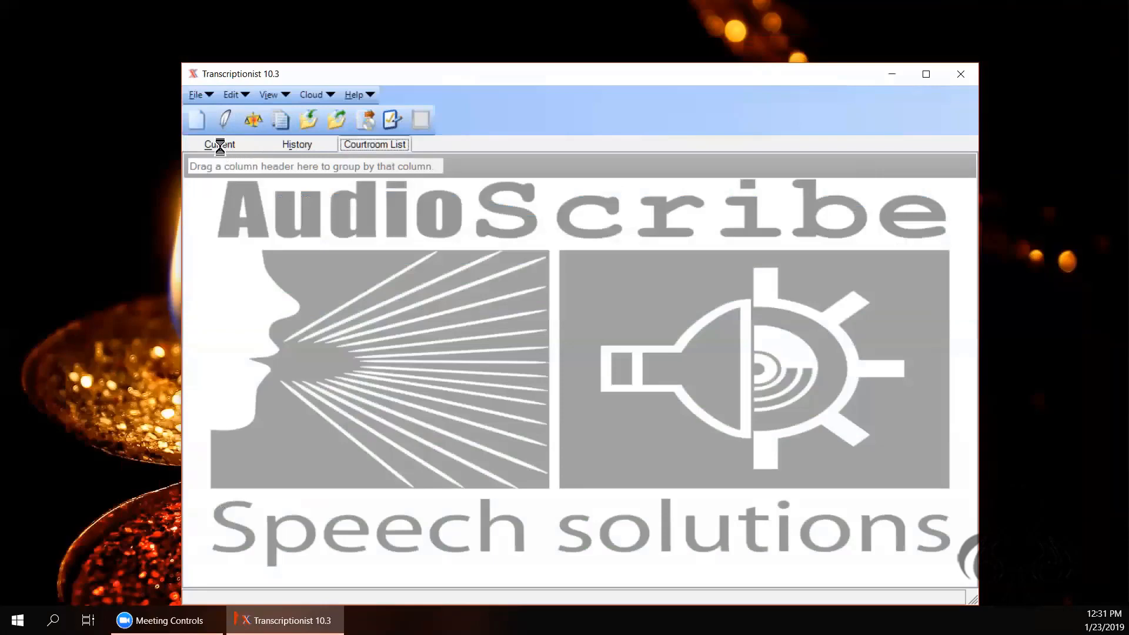
click(220, 145)
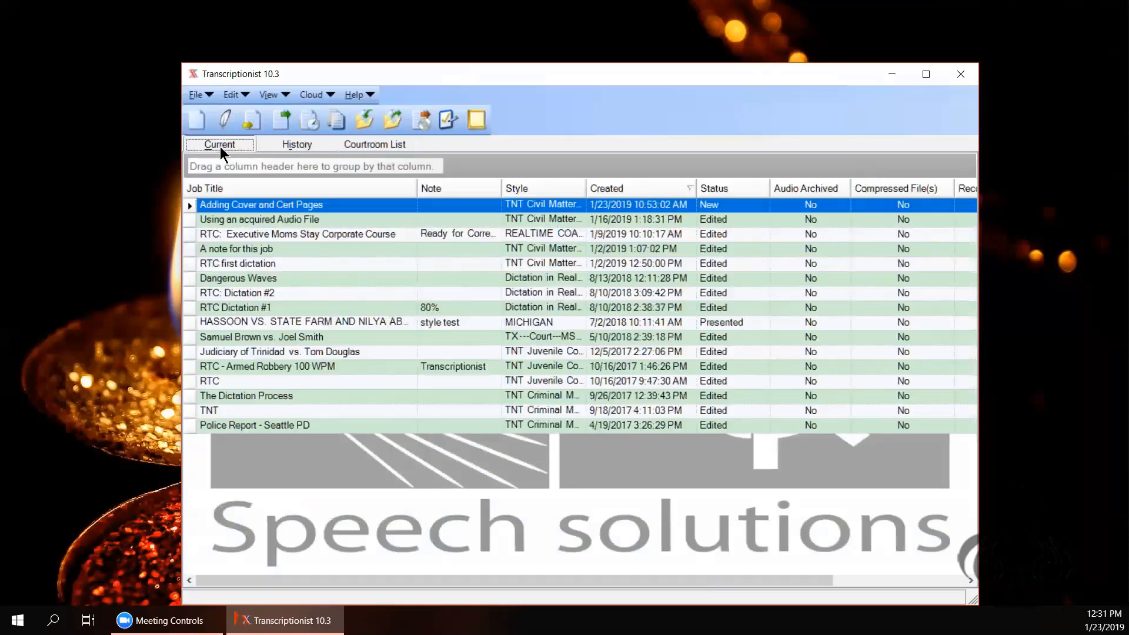
click(287, 145)
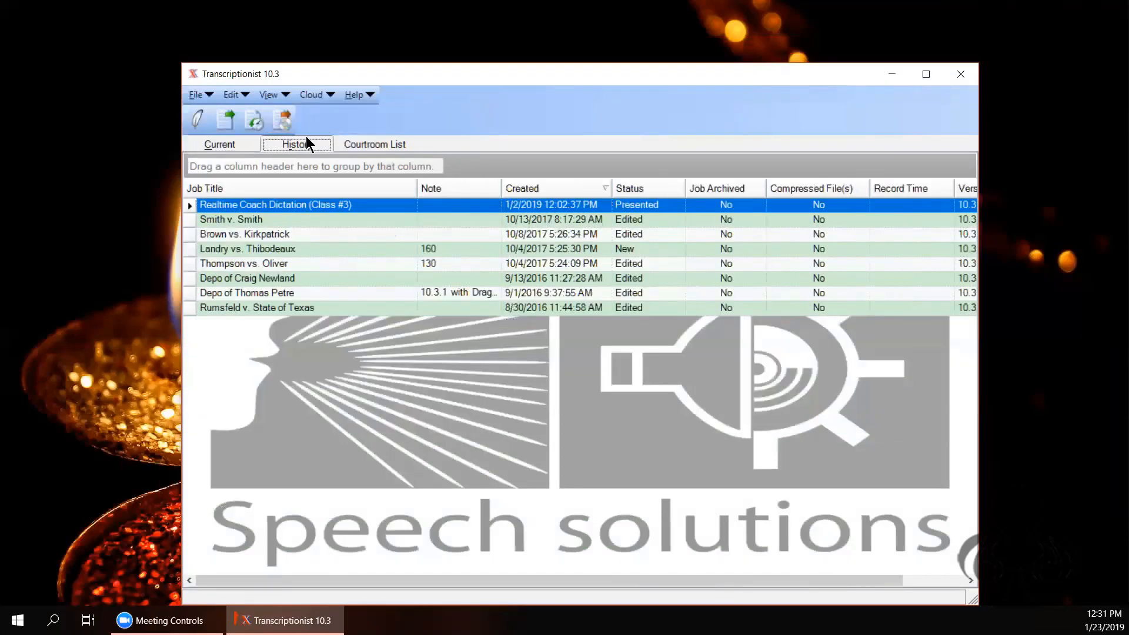
click(238, 146)
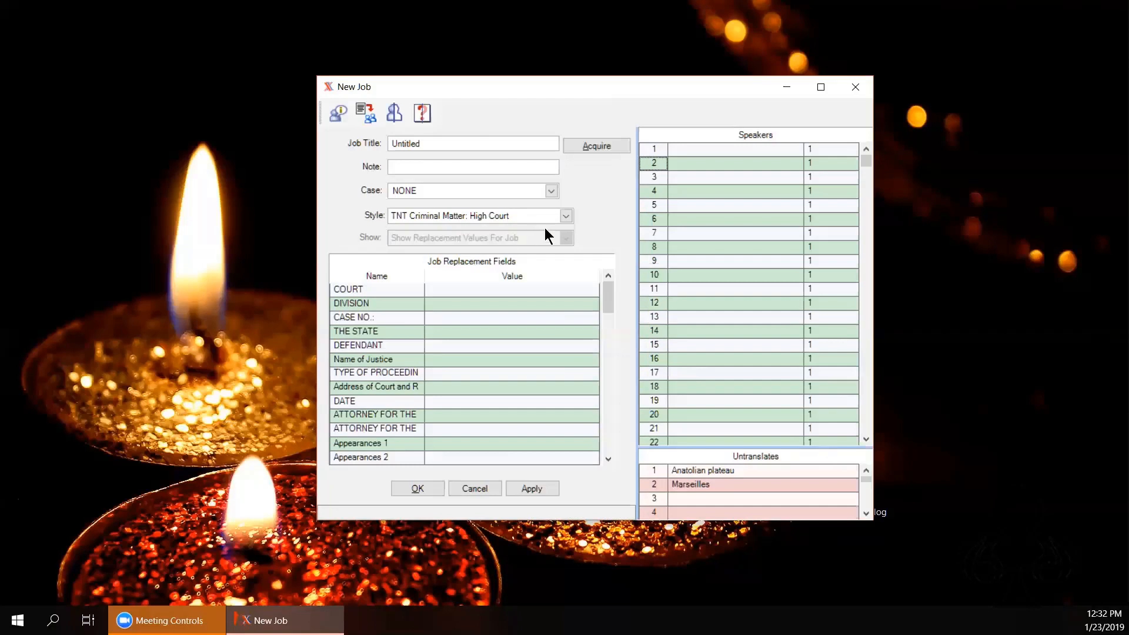
Step: Browse the New Job Style dropdown without changing it, then cancel the New Job window
click(566, 219)
click(567, 229)
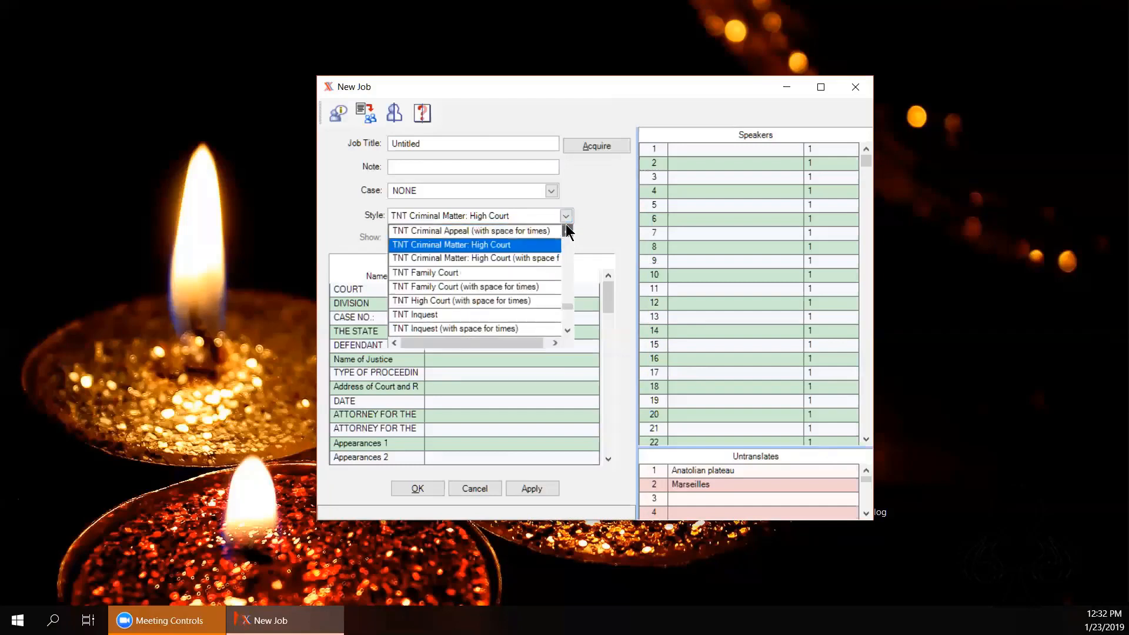
click(566, 227)
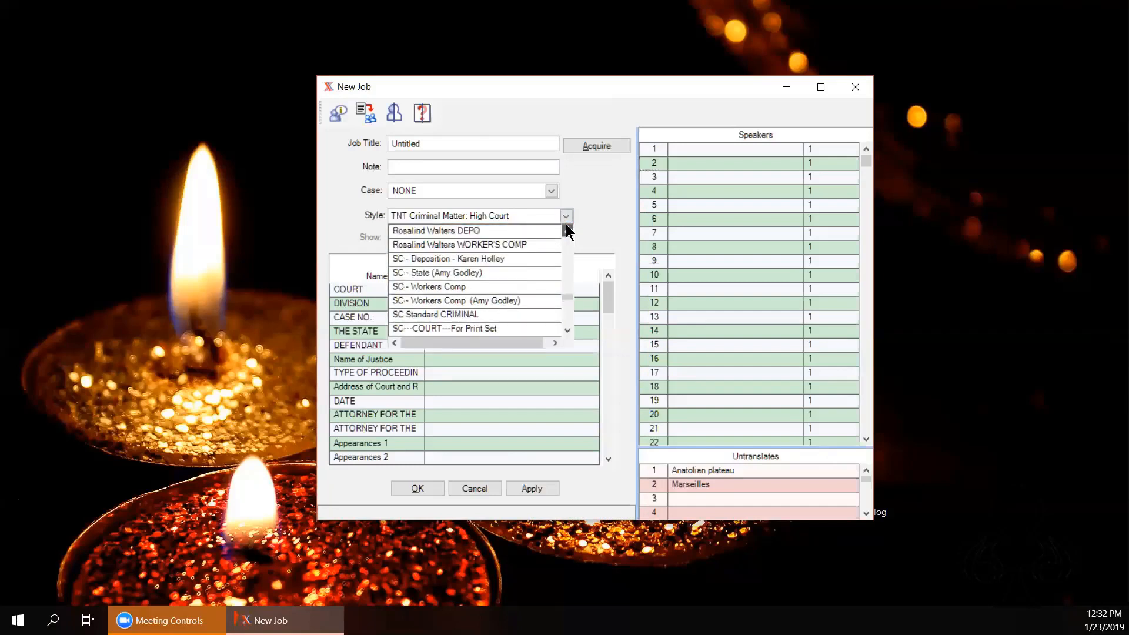
click(567, 226)
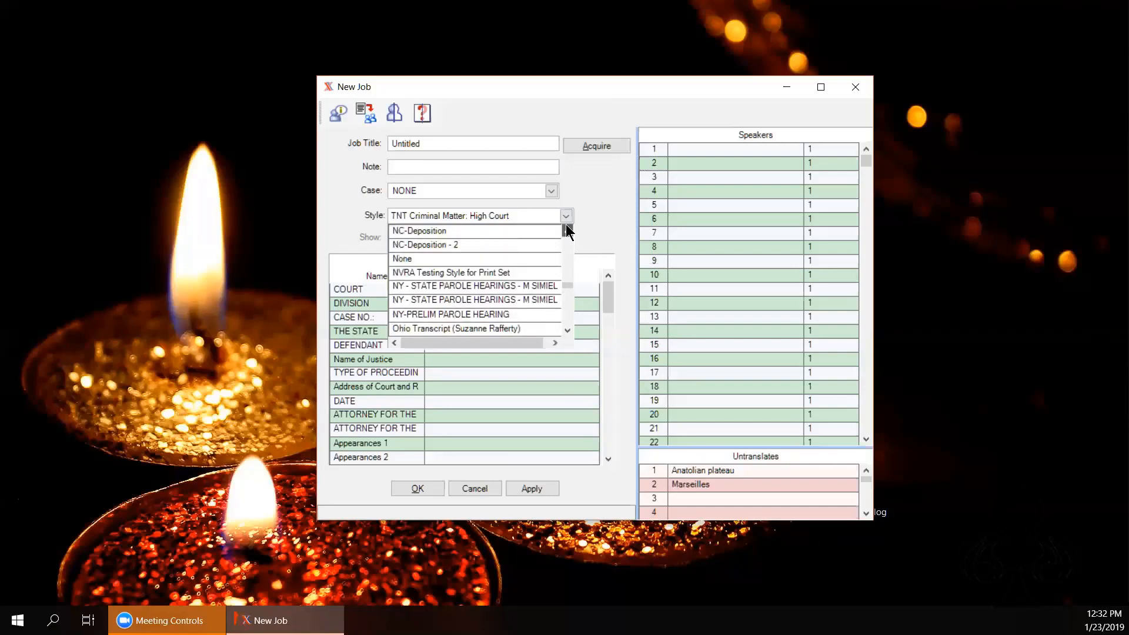
click(566, 227)
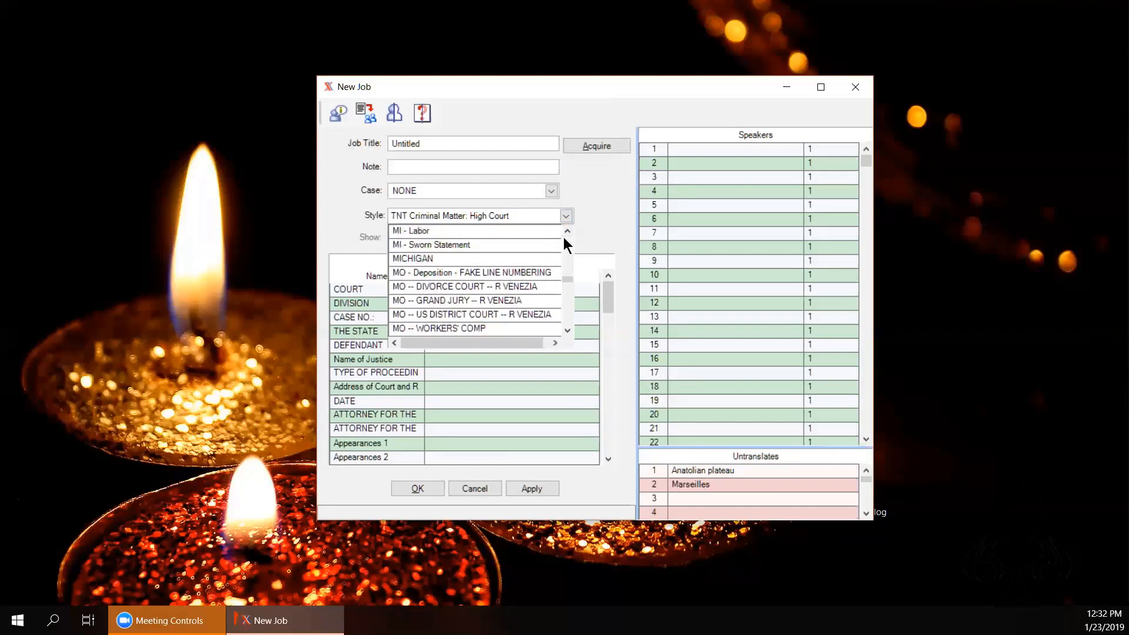
scroll(563, 237, down, 2)
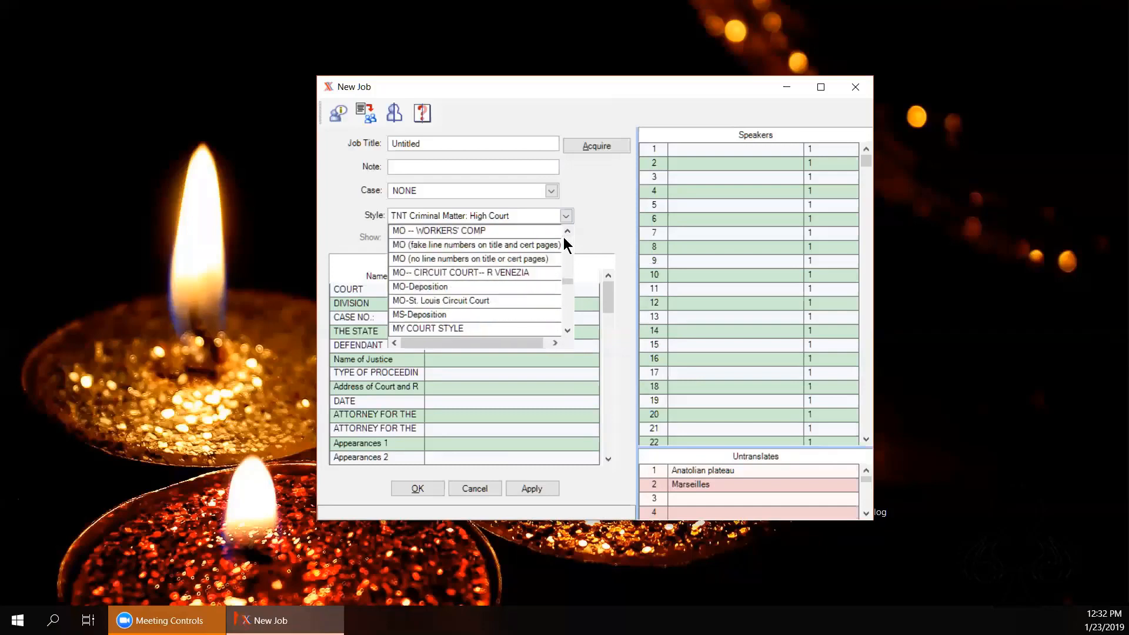
drag(567, 281, 567, 307)
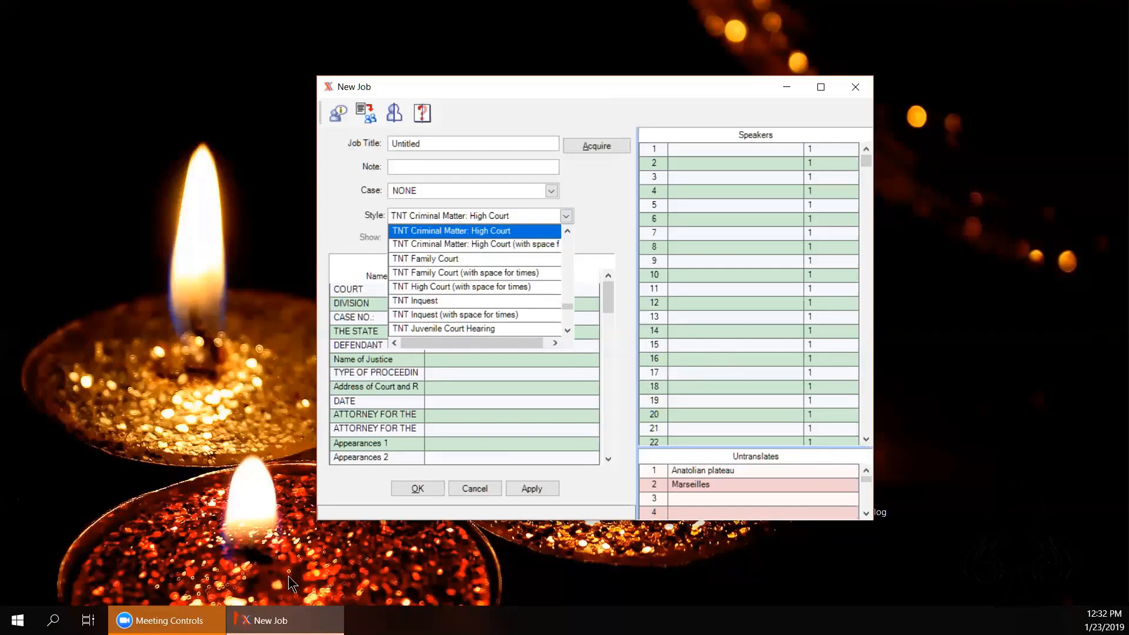
click(215, 624)
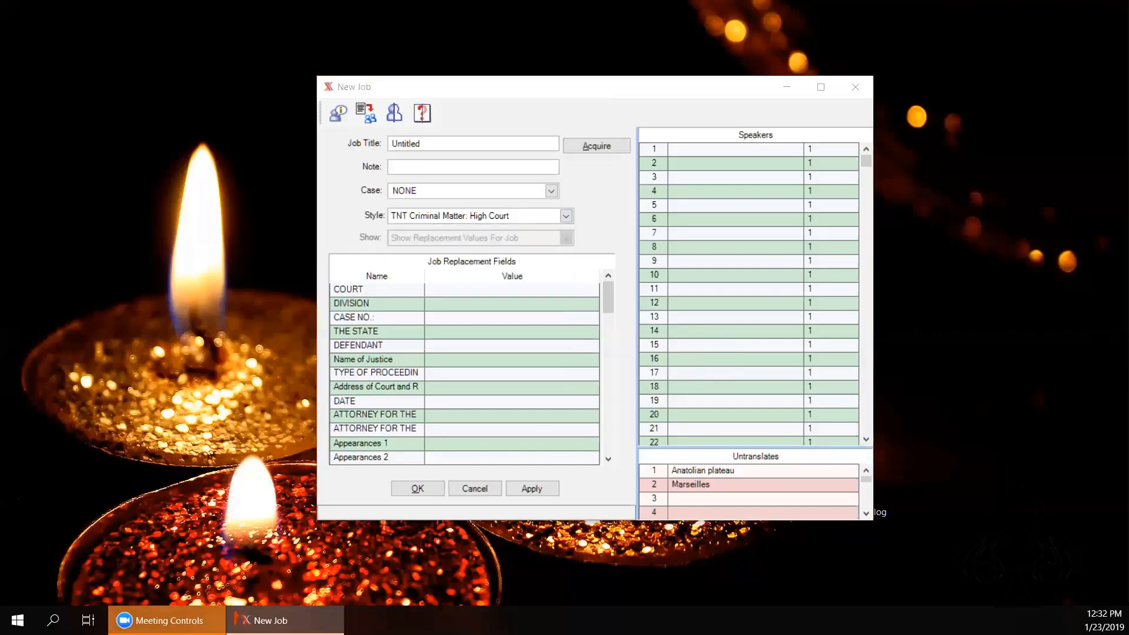
click(863, 90)
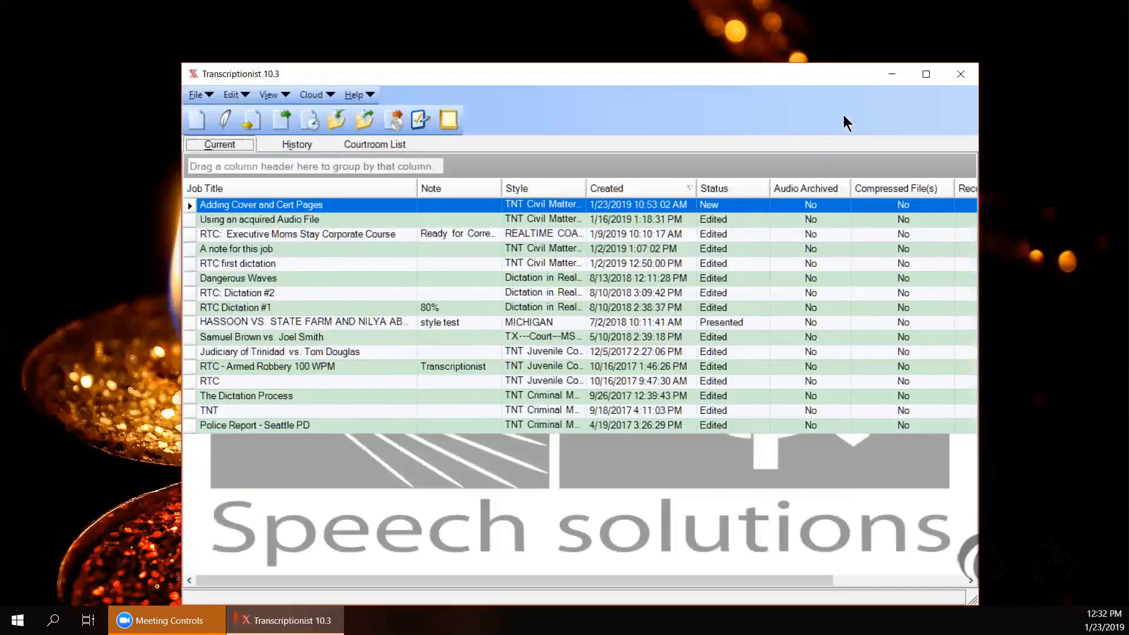
Step: Select the Michigan-style job noted 'style test' and start presenting it
drag(845, 76, 844, 64)
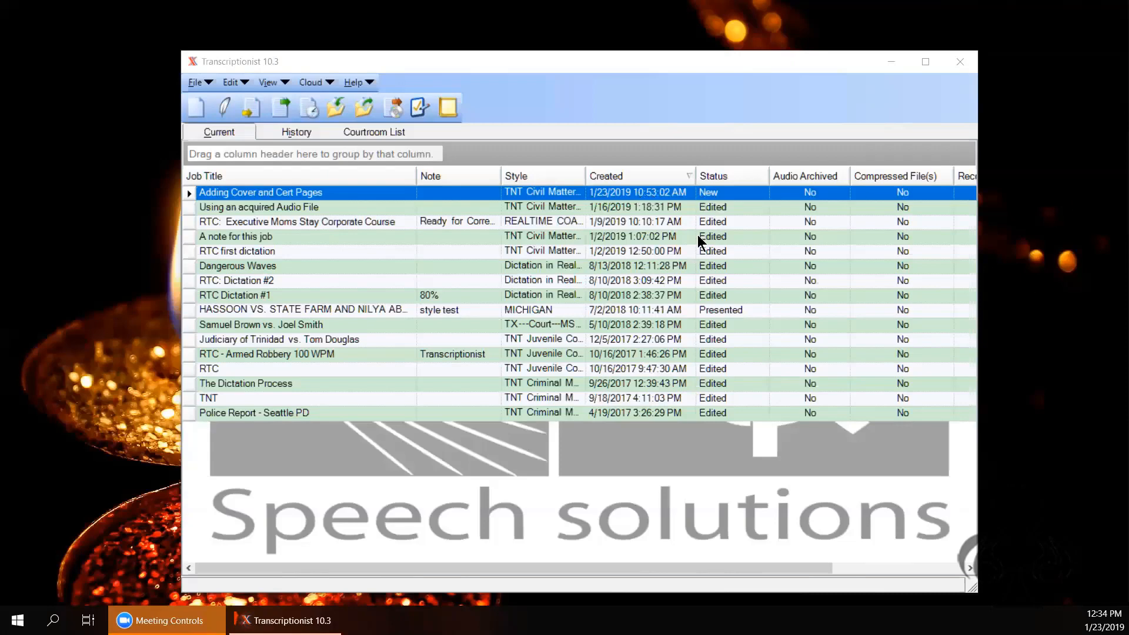
click(193, 311)
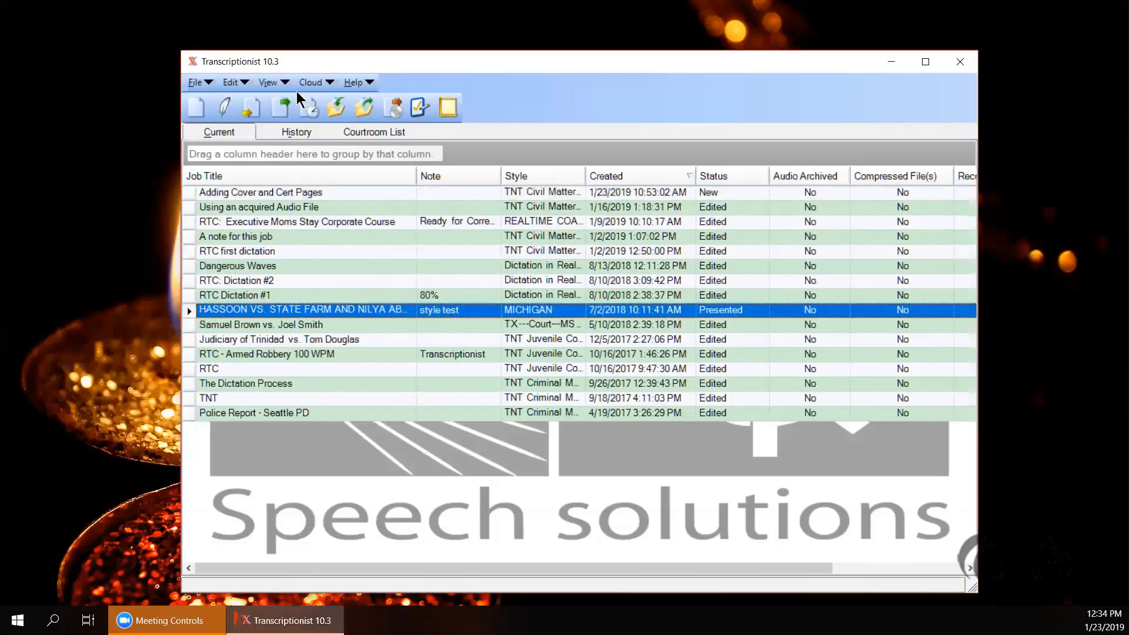
click(280, 107)
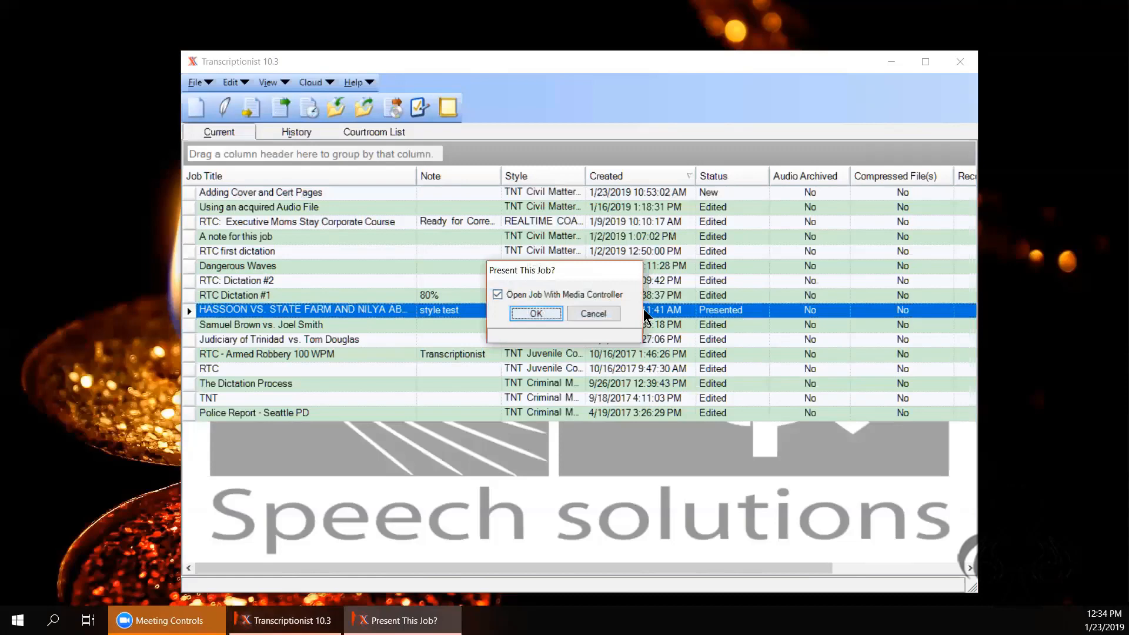
Step: Present the job to Word, acknowledge the no-audio notice, and show formatting marks
key(Return)
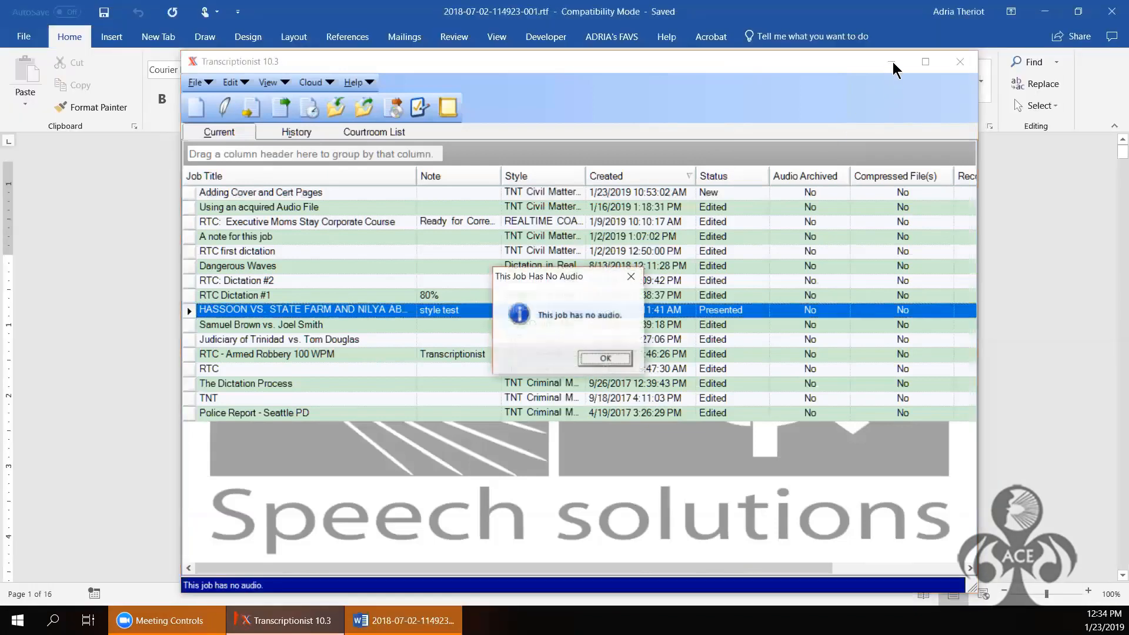
click(614, 359)
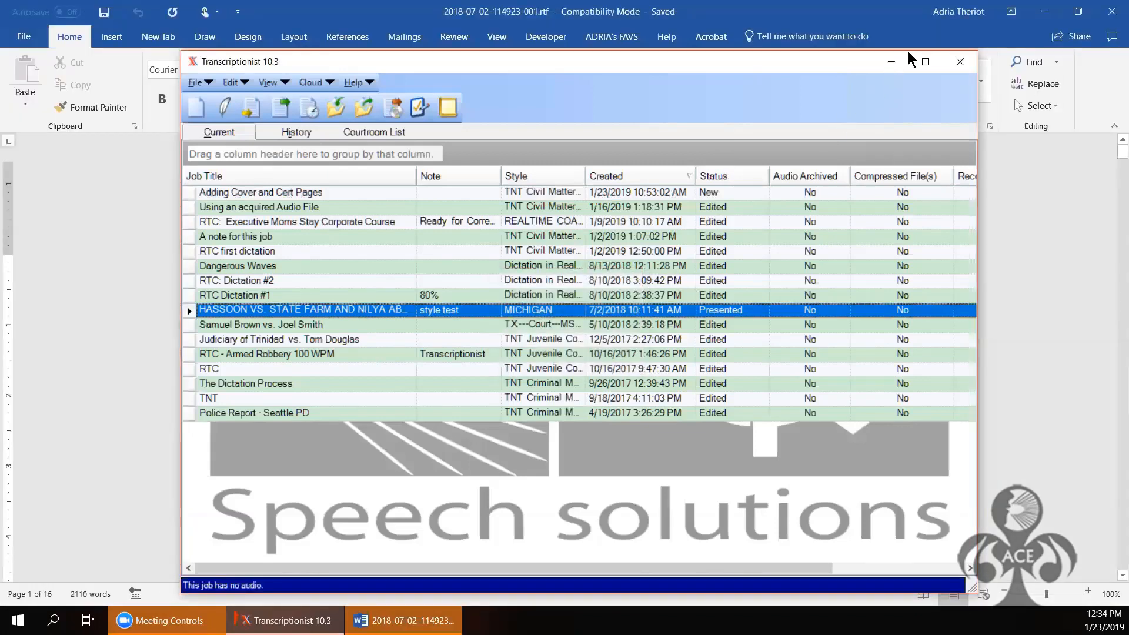
click(892, 62)
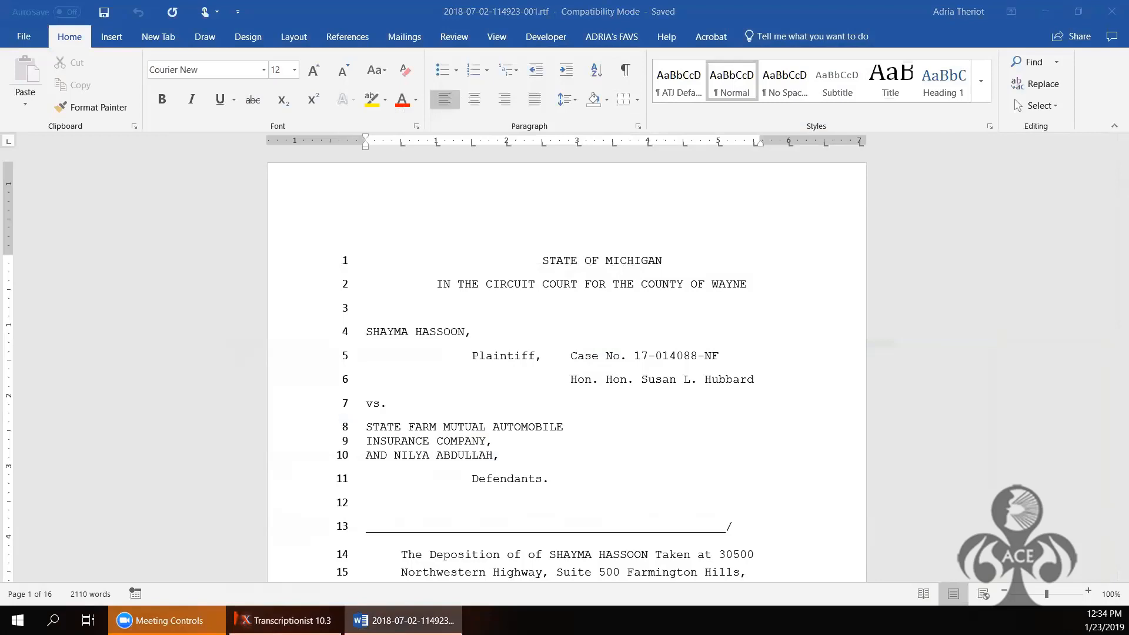
click(631, 70)
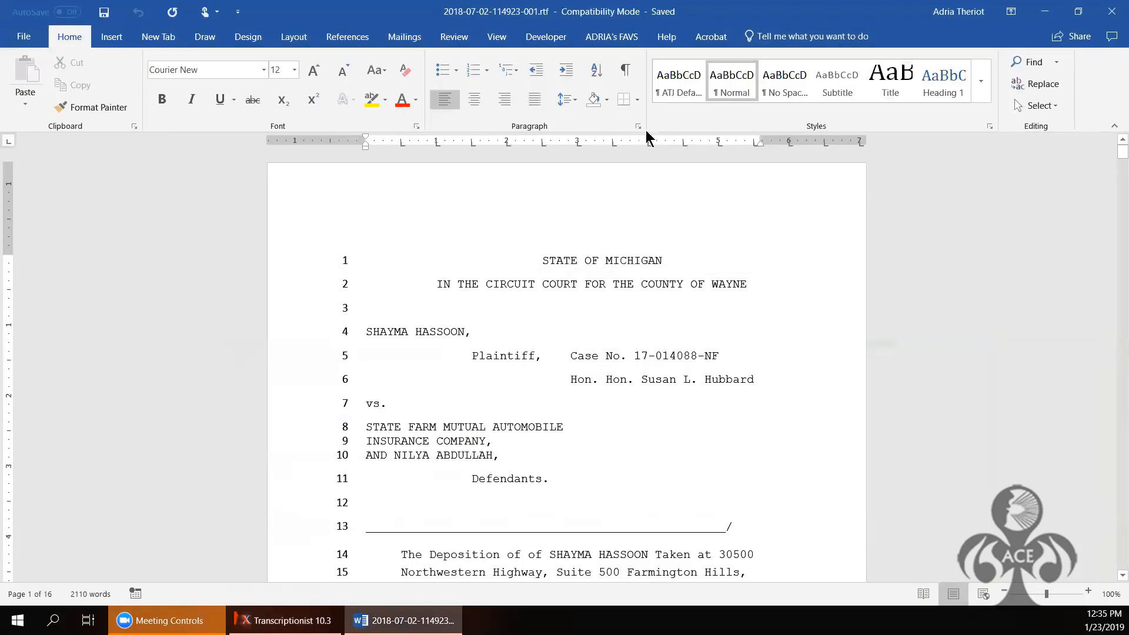
click(625, 72)
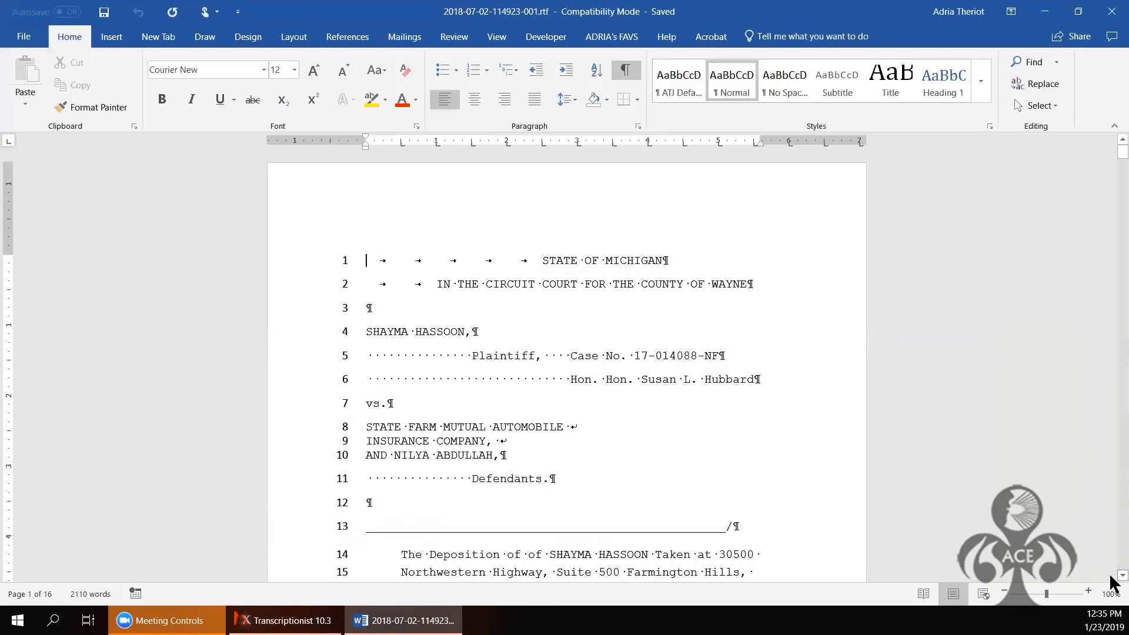
scroll(1111, 579, down, 3)
scroll(1112, 579, down, 5)
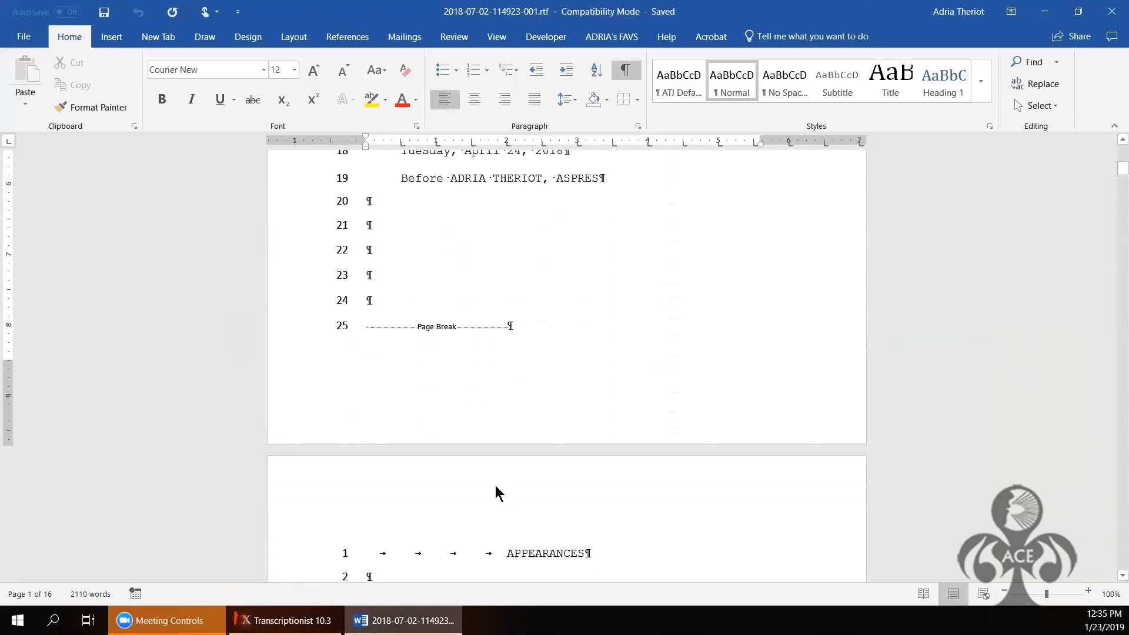
scroll(900, 486, down, 12)
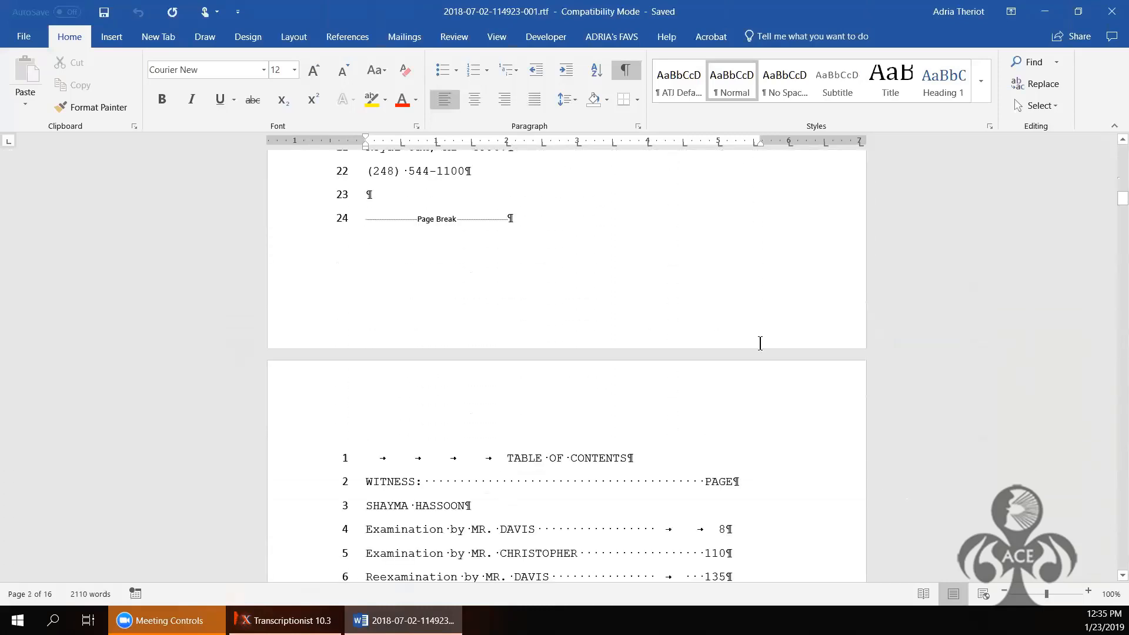
scroll(977, 473, down, 20)
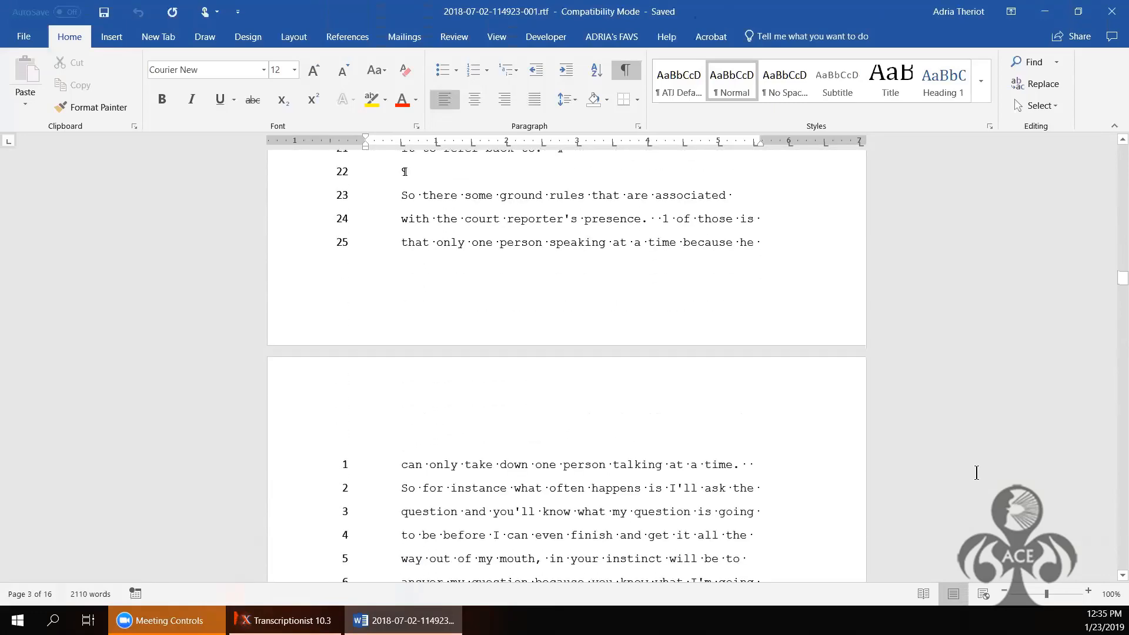
scroll(977, 473, down, 8)
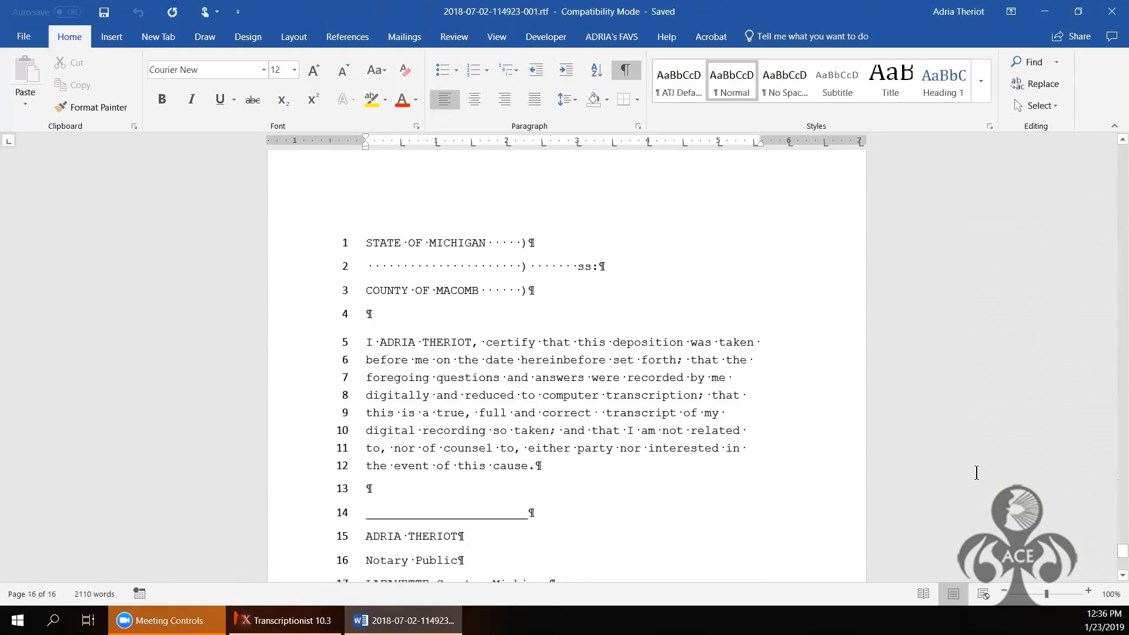
scroll(977, 474, down, 6)
scroll(977, 473, down, 4)
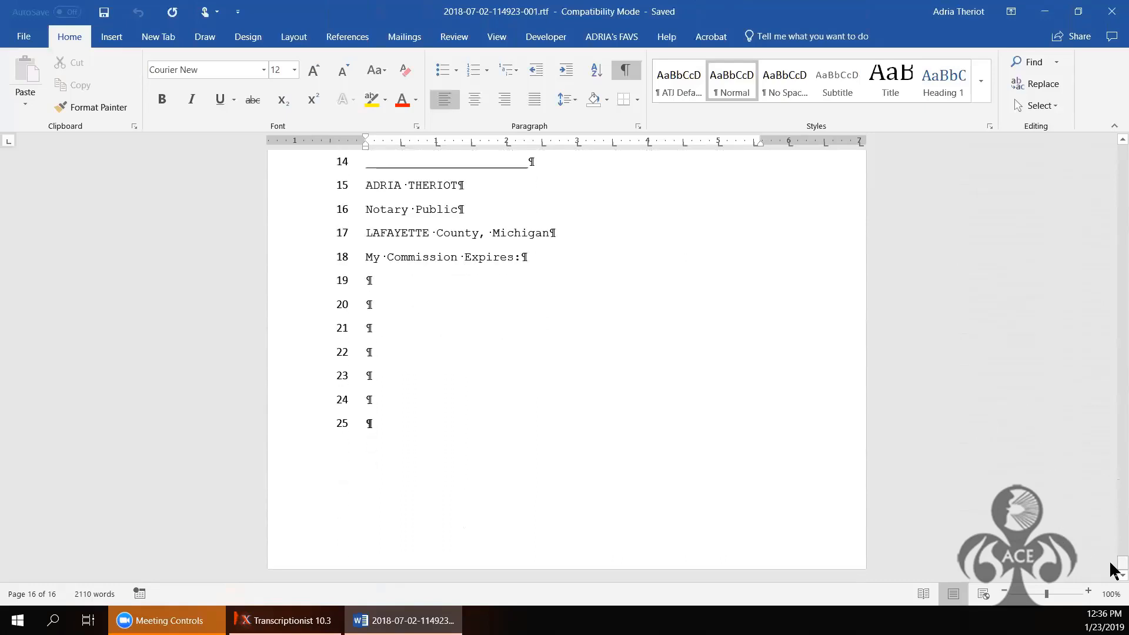
drag(1112, 564, 1112, 552)
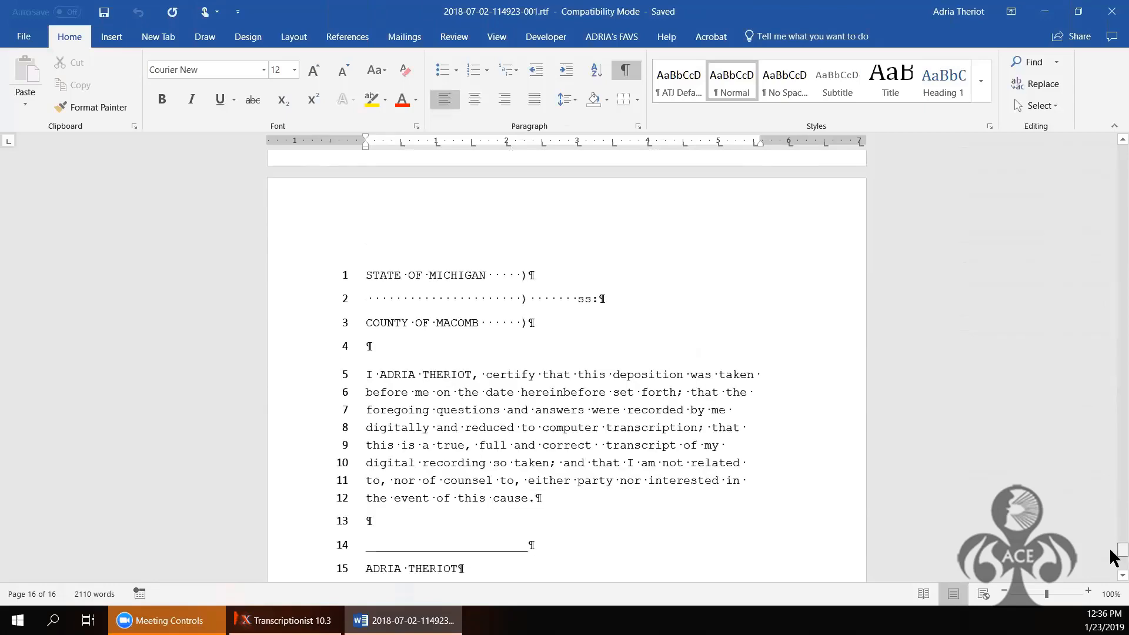
drag(1111, 550, 1112, 531)
scroll(567, 366, up, 14)
scroll(567, 366, down, 17)
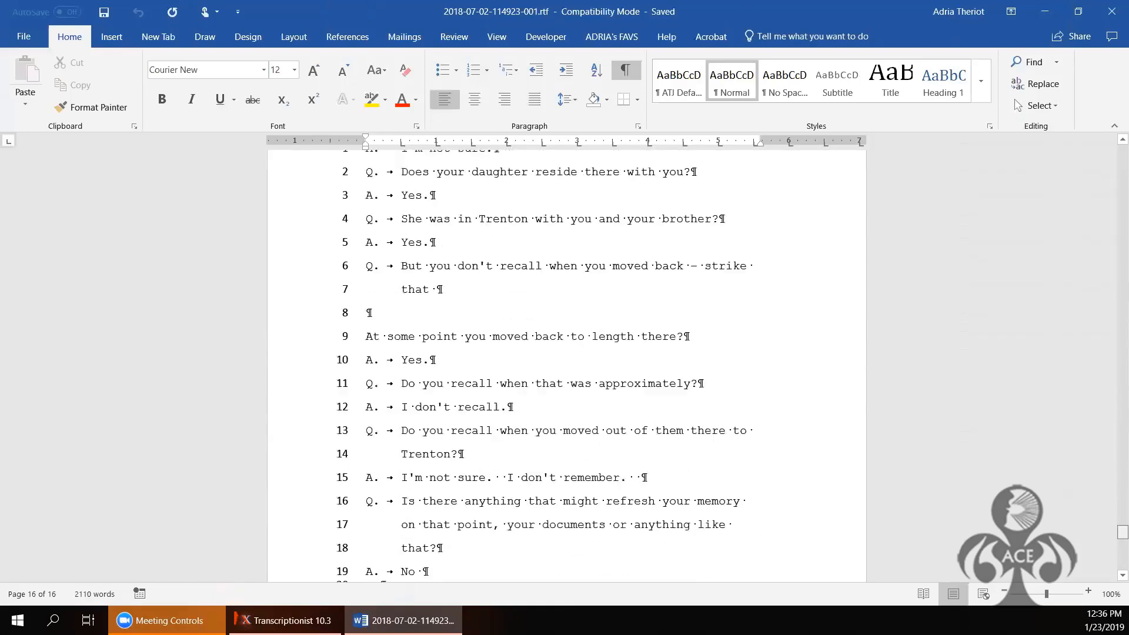
scroll(567, 366, down, 9)
scroll(567, 366, up, 13)
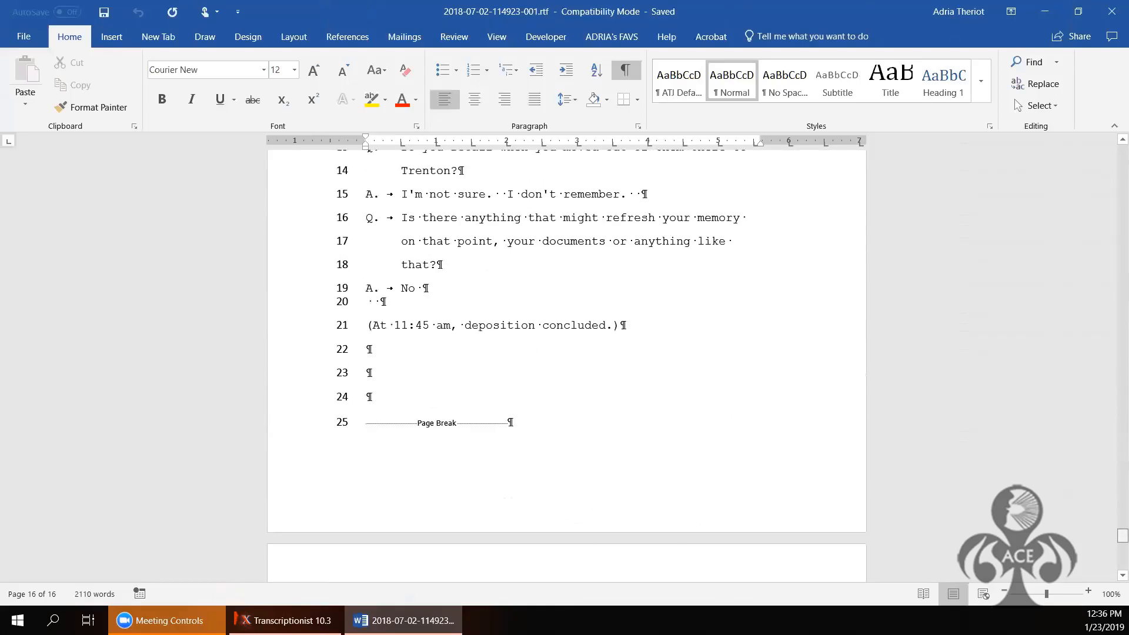
scroll(567, 366, down, 3)
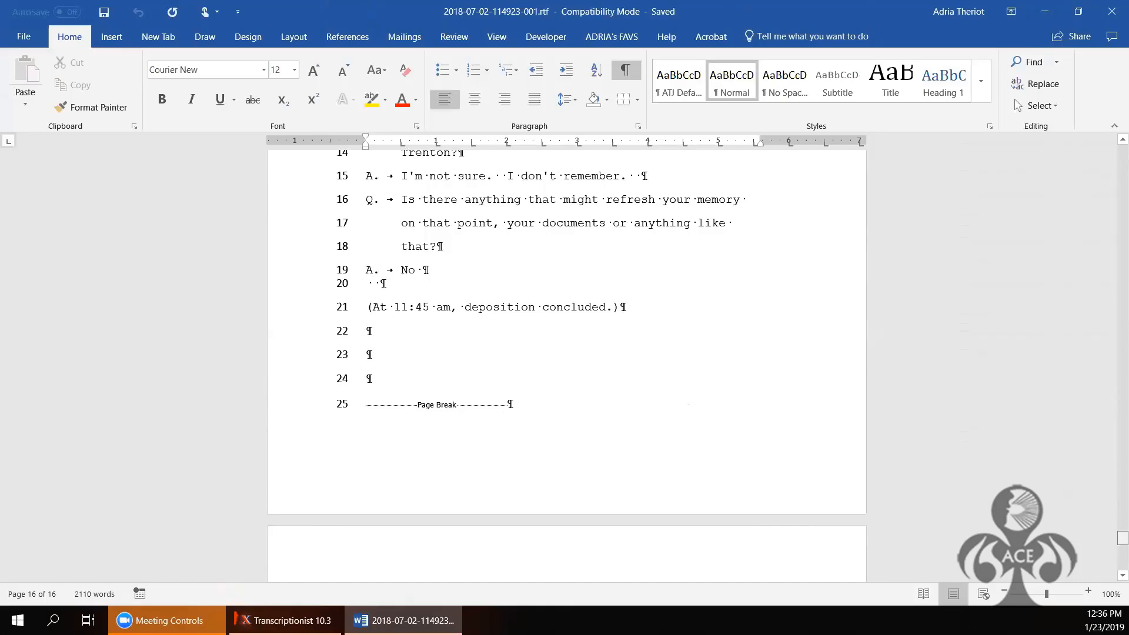
drag(1123, 539, 1102, 118)
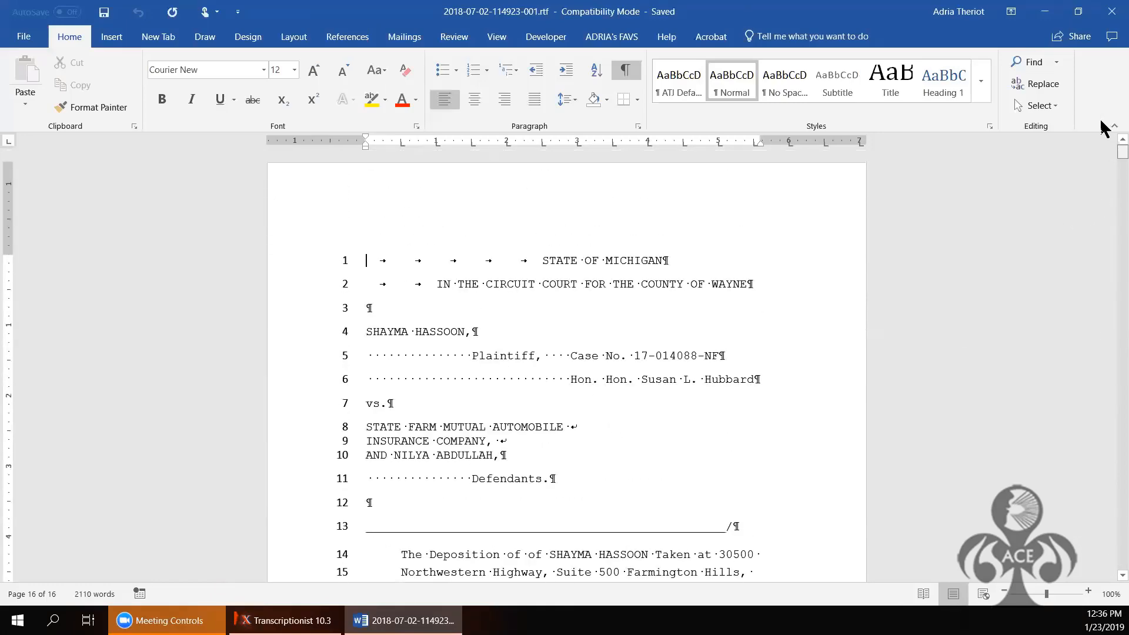
key(ctrl+End)
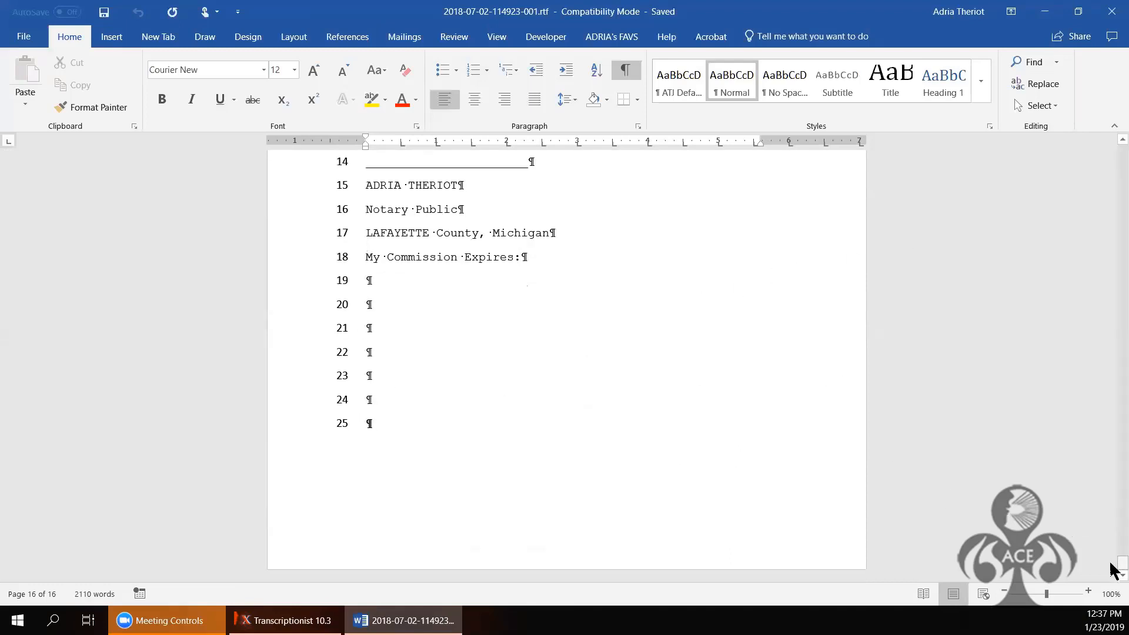
scroll(1112, 550, up, 6)
drag(1111, 544, 1112, 604)
Step: Insert a Plain Number 3 page number at the bottom of the footer, then return to the body text
double_click(576, 536)
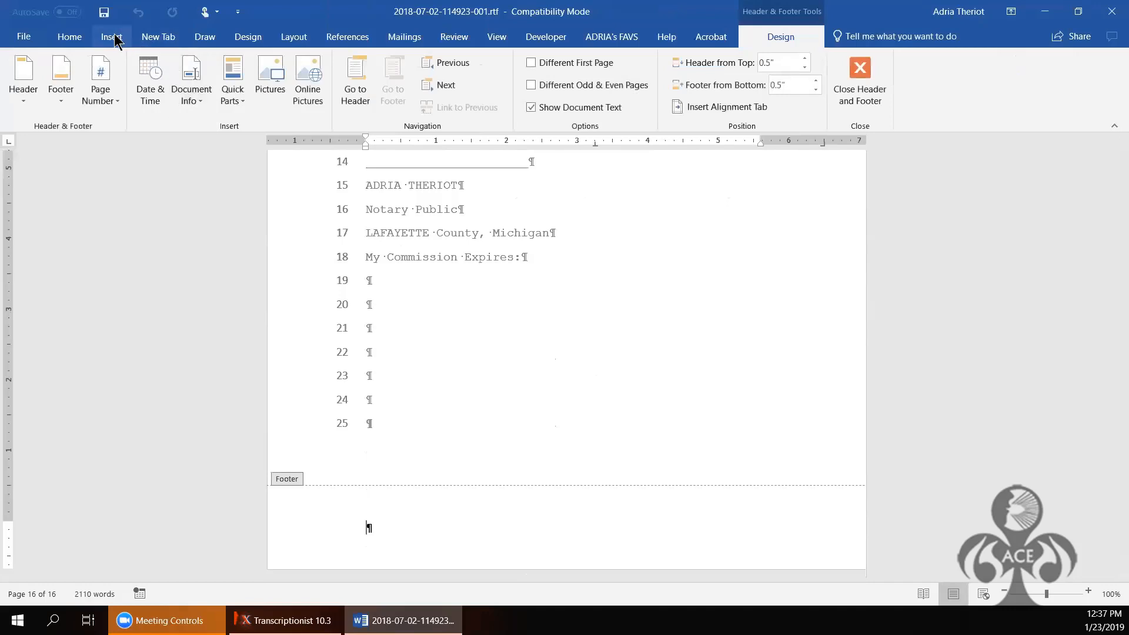
click(100, 73)
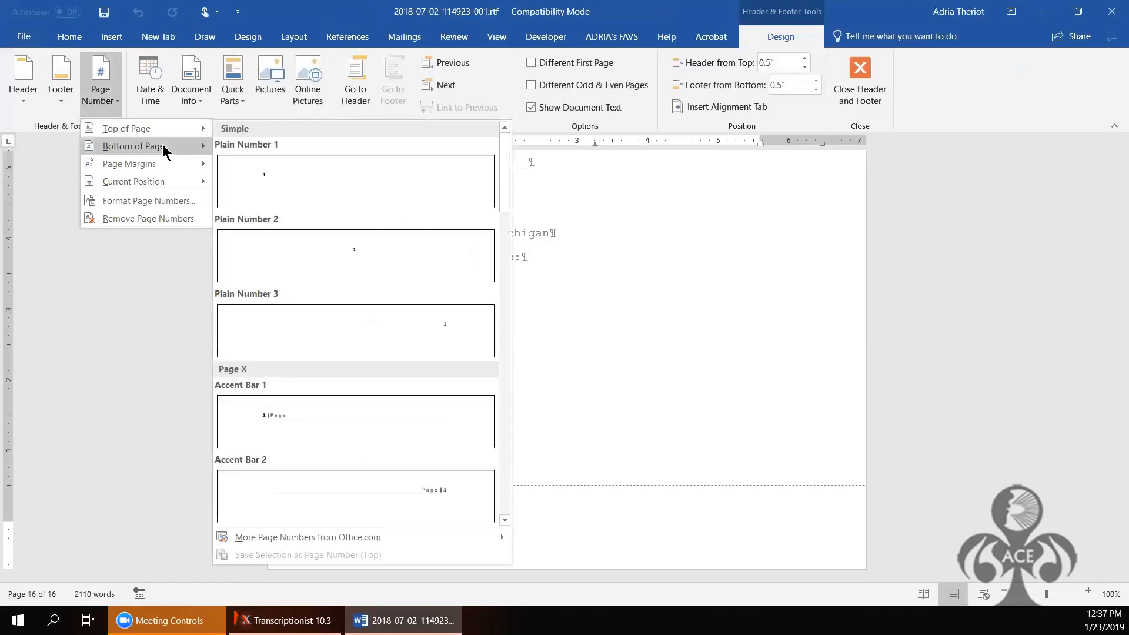
mouse_move(164, 147)
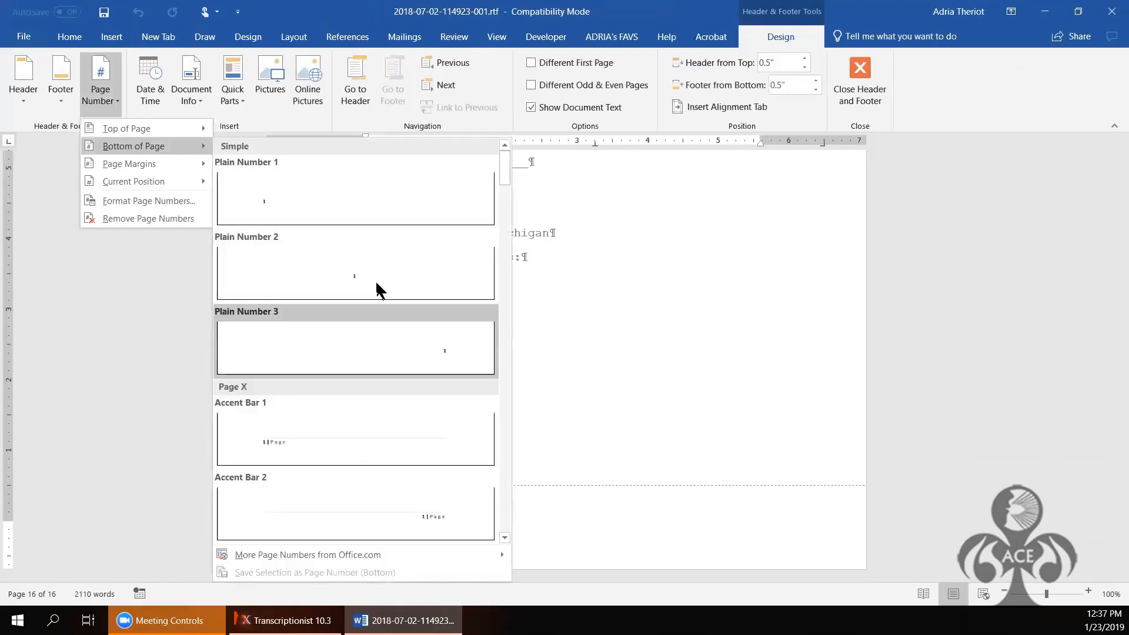
click(375, 281)
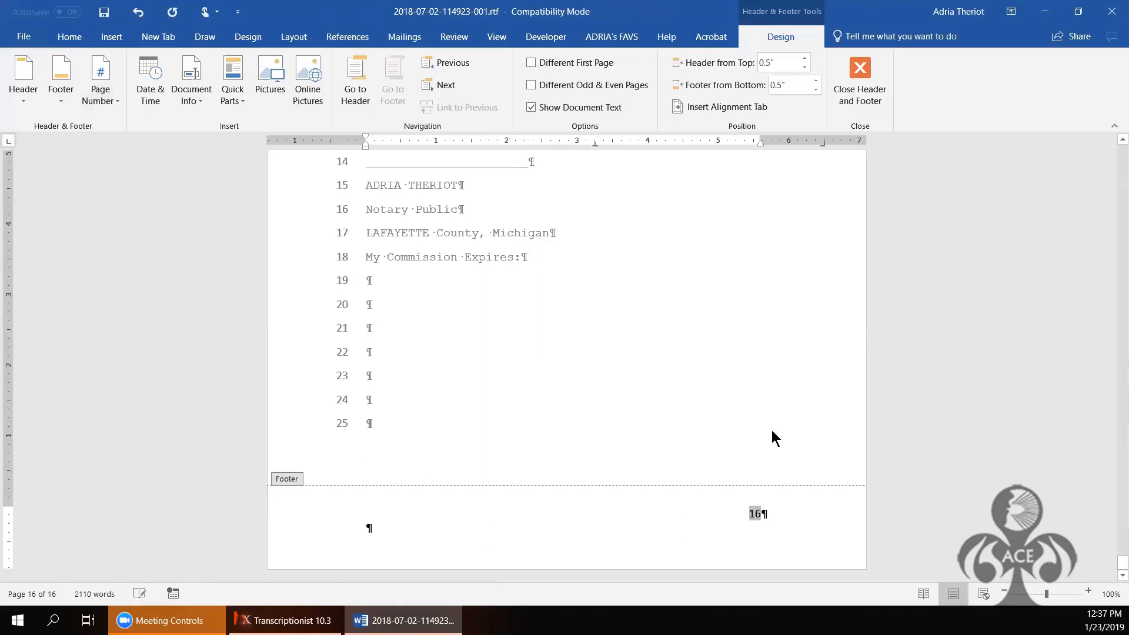
click(859, 71)
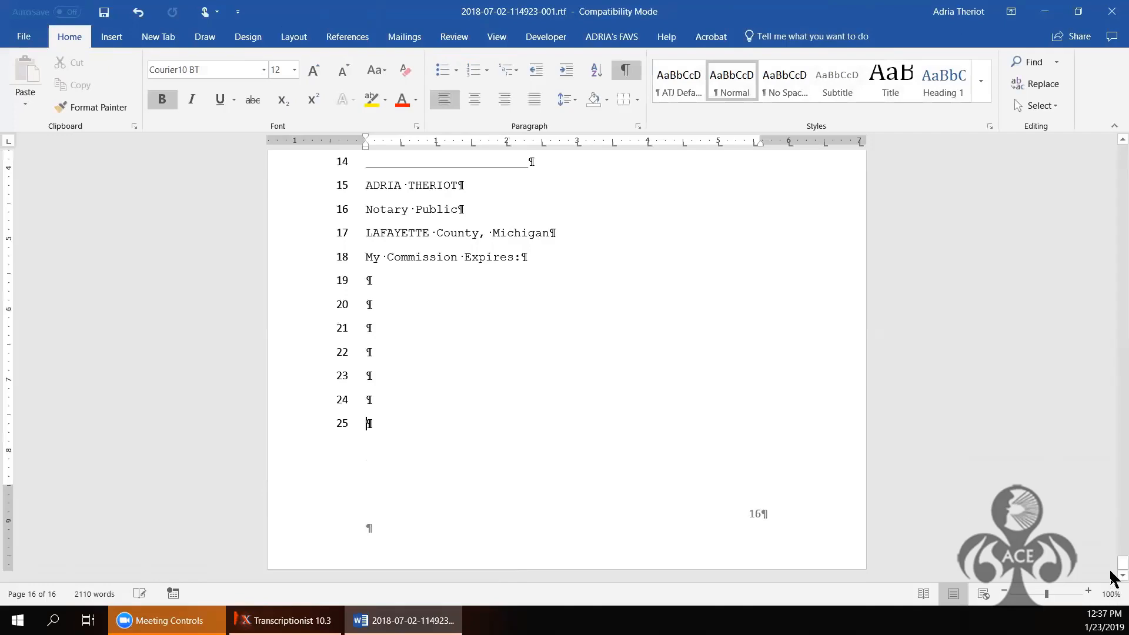
scroll(1112, 575, up, 10)
scroll(1112, 488, up, 20)
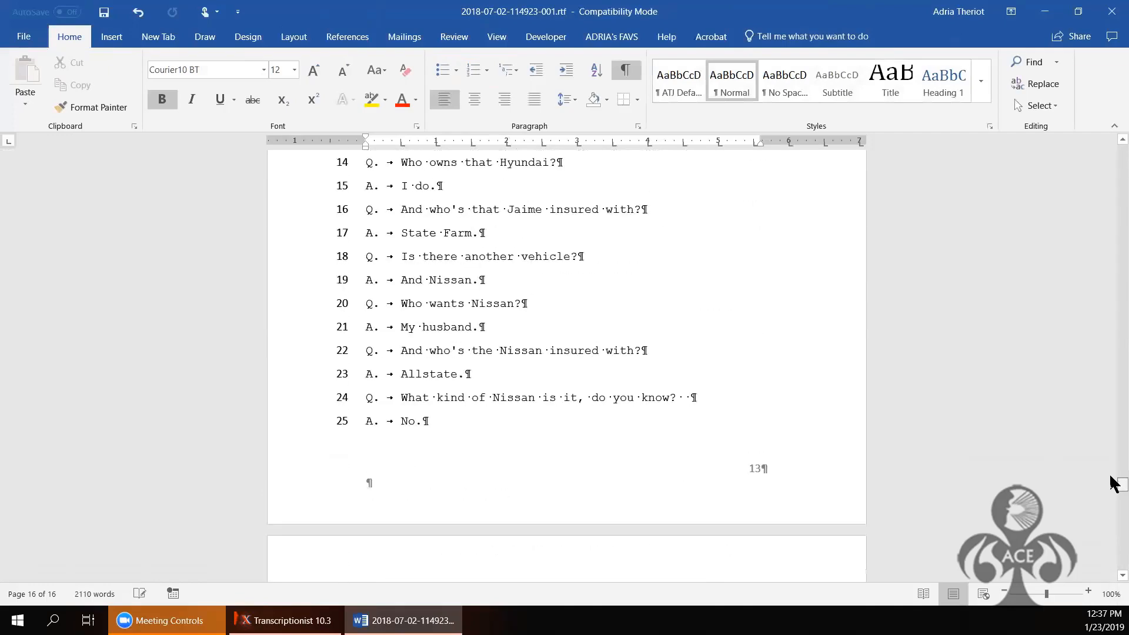
drag(1112, 205, 1110, 230)
Step: Open the RTC: Dictation #2 job, dismiss the speech engine prompt, and close it again
key(ctrl+End)
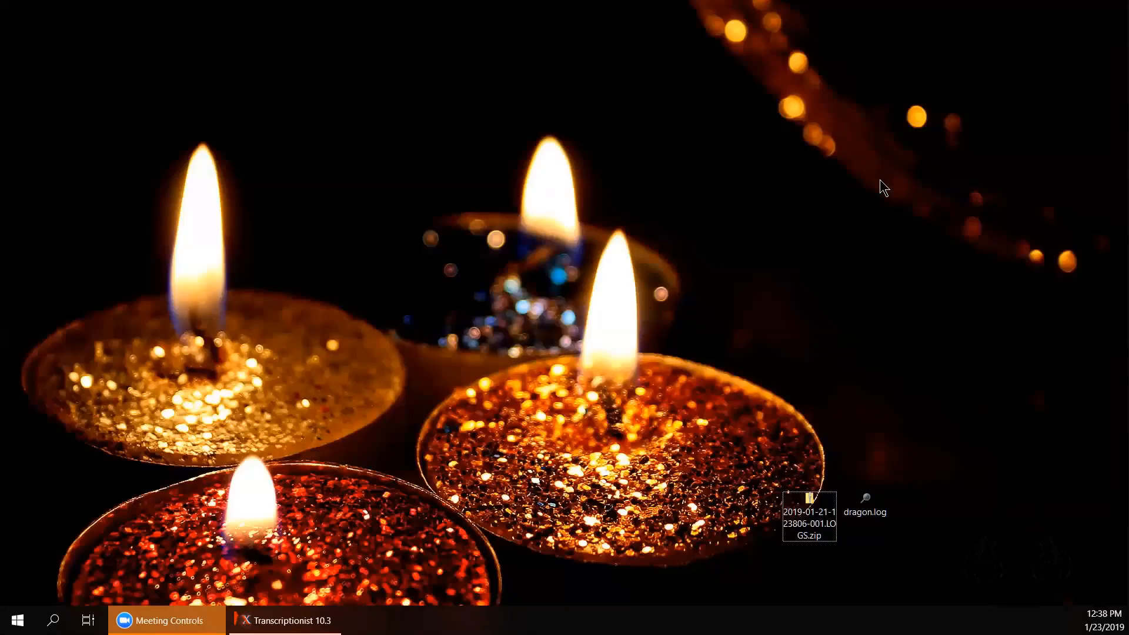
click(285, 620)
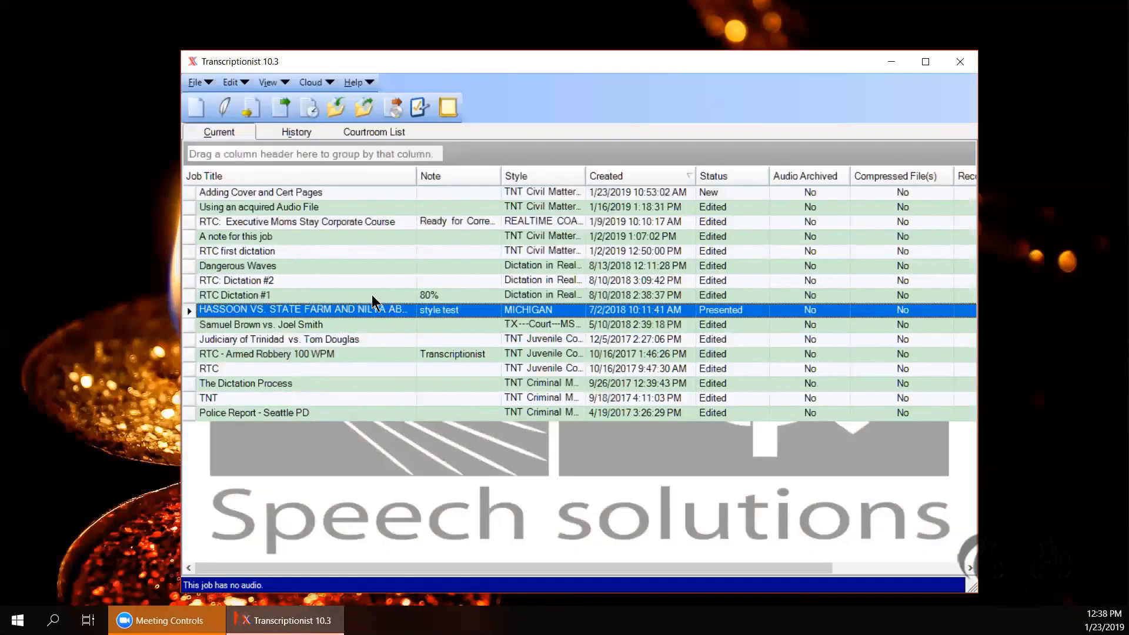
click(192, 282)
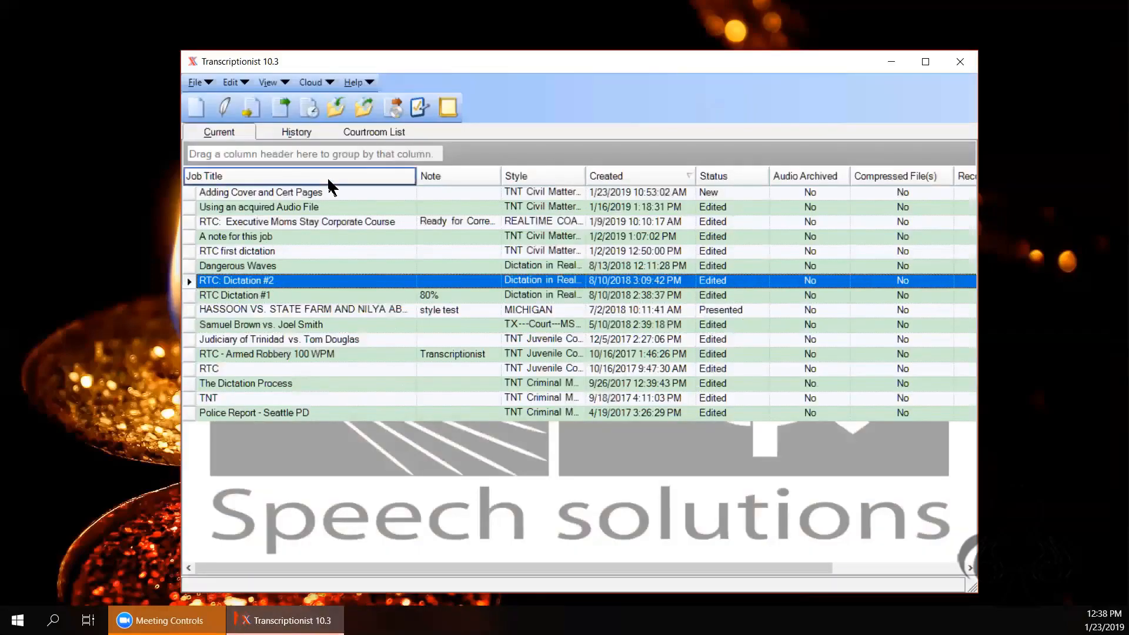
click(253, 108)
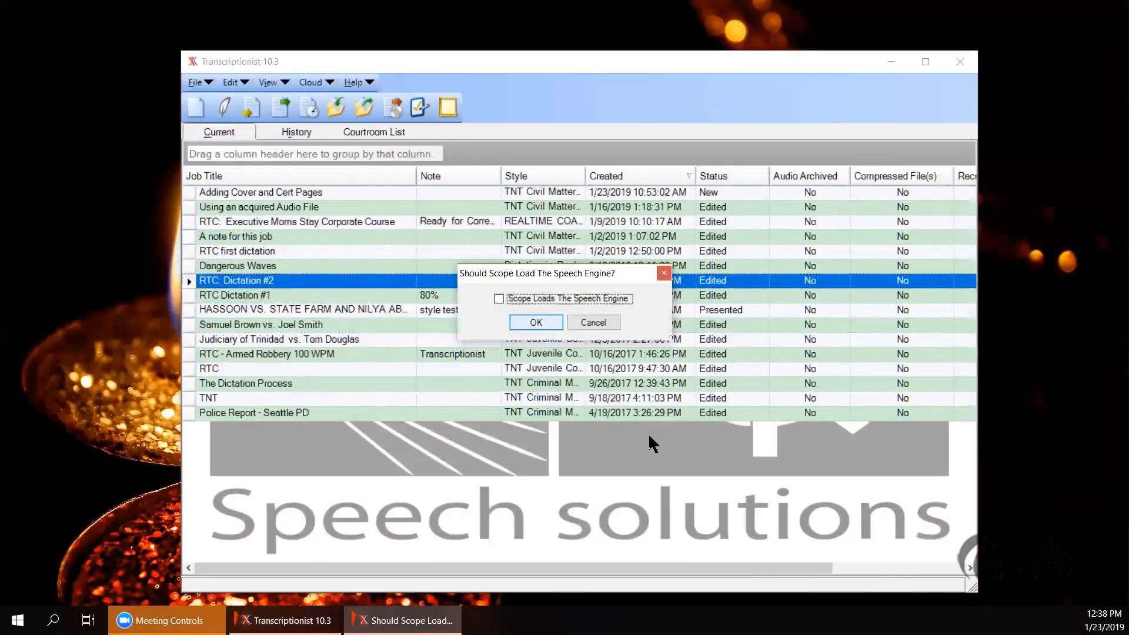
key(Return)
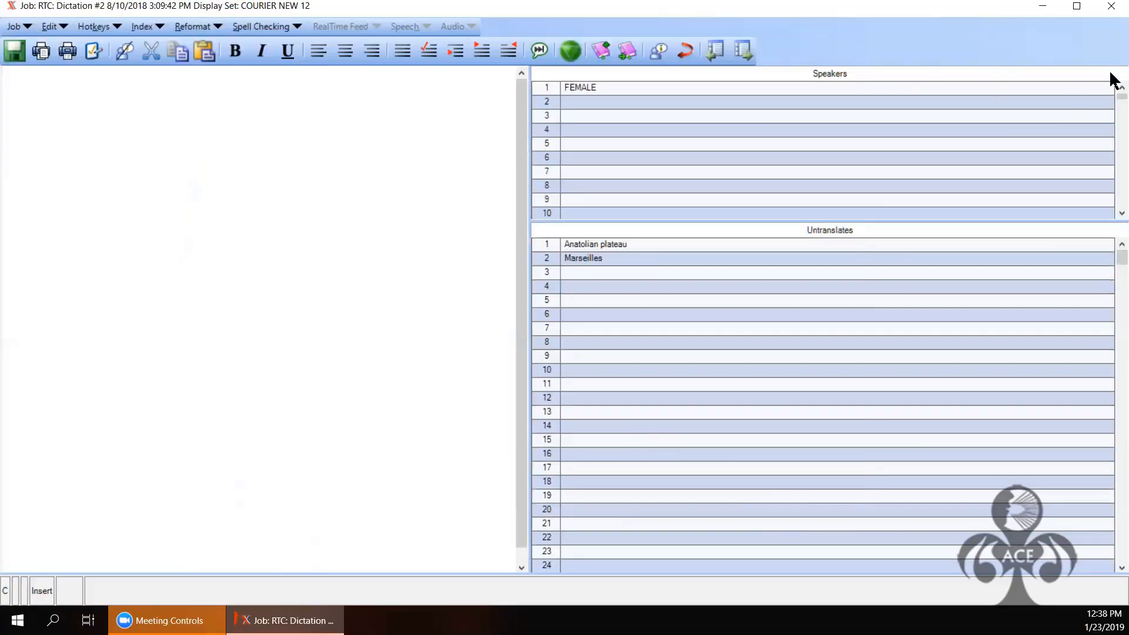
click(1112, 8)
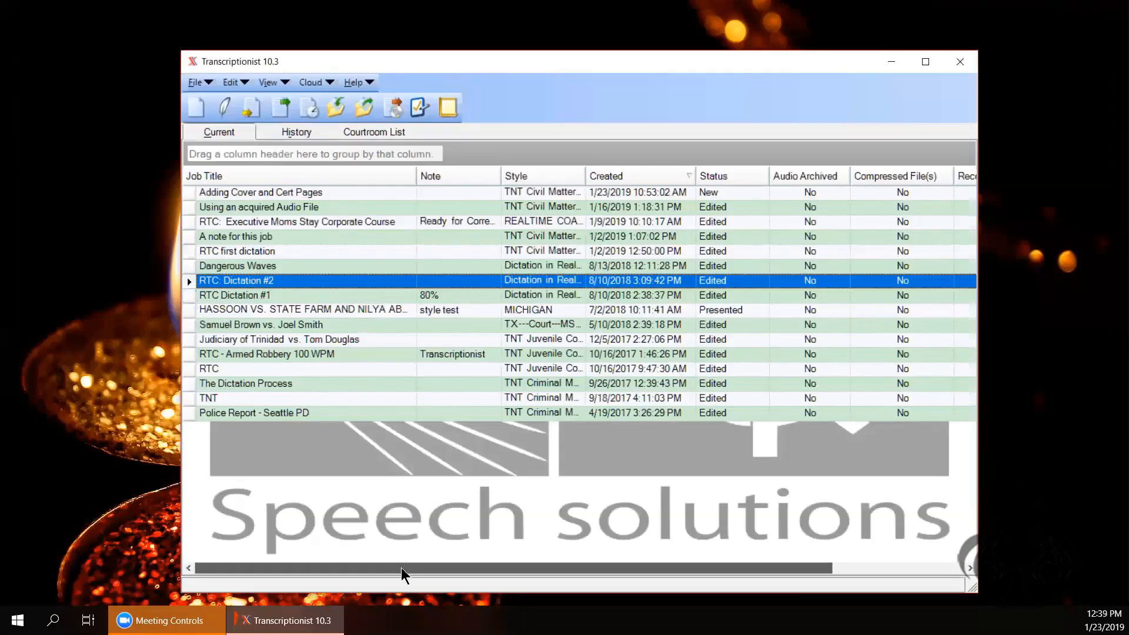
Step: Drag the splitter right to widen the Armed Robbery 100 WPM transcript text pane
drag(401, 568, 567, 574)
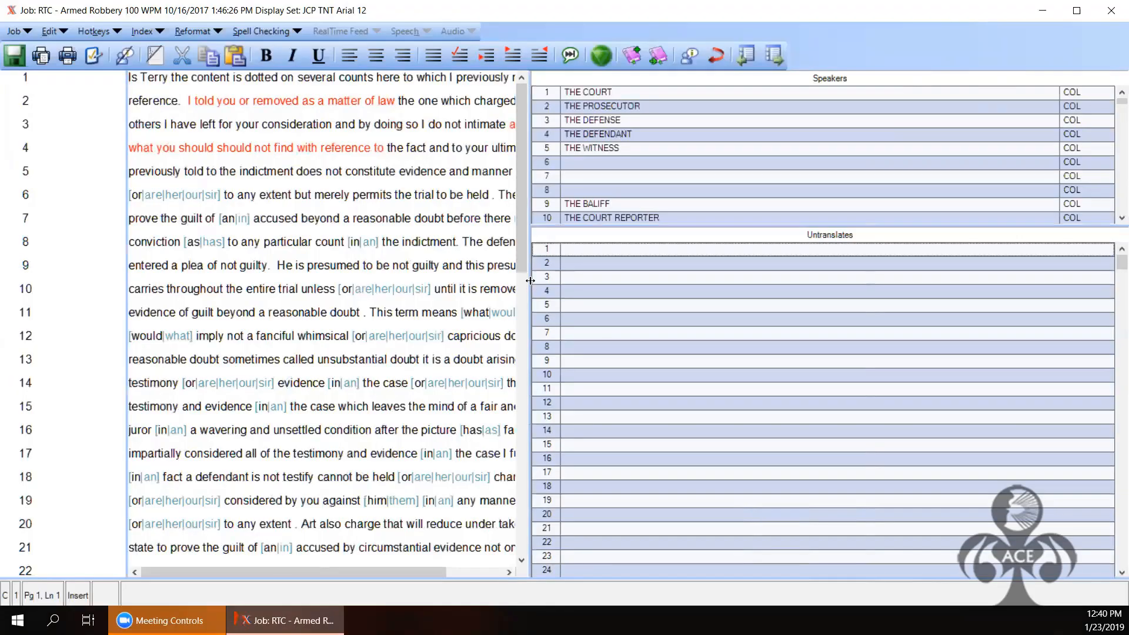
drag(530, 281, 804, 291)
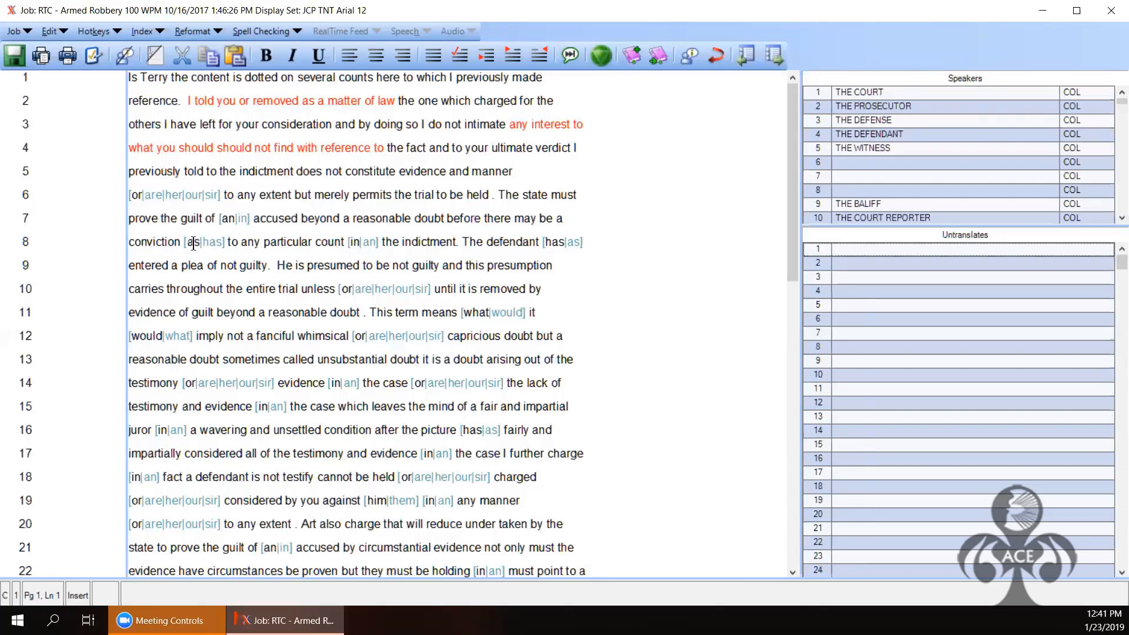
Step: Resolve the line 8 as/has conflict to 'as' and save the transcript
click(193, 243)
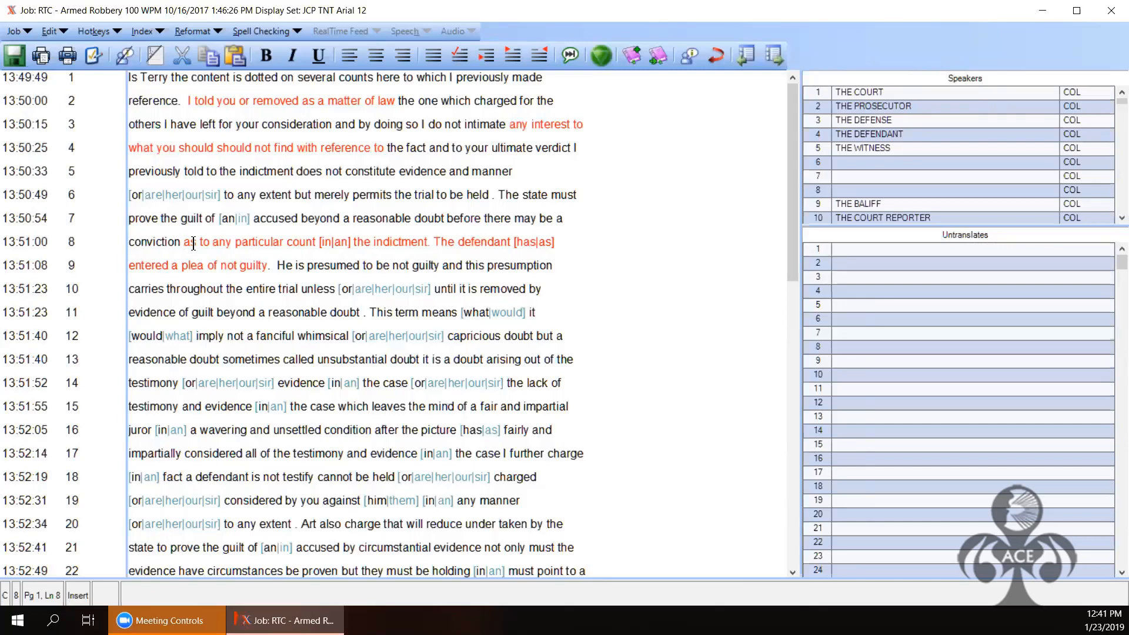
key(ctrl+s)
Step: Resolve the line 6, 10 and 11 conflicts to 'or', 'an', 'or', 'what', 'would' and 'or'
click(138, 194)
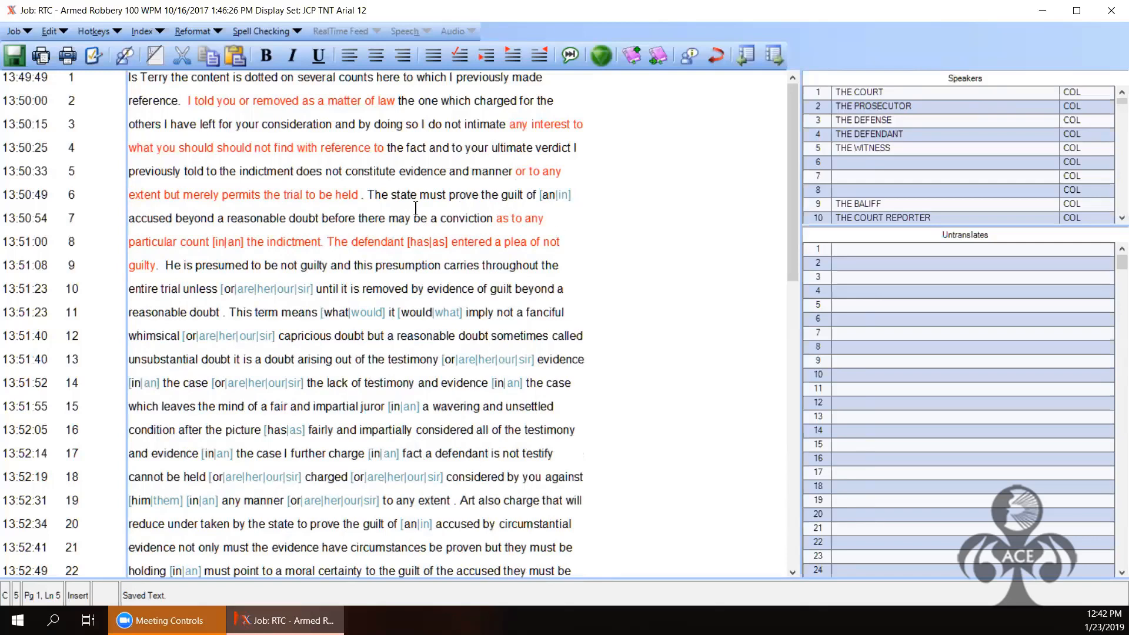
click(546, 199)
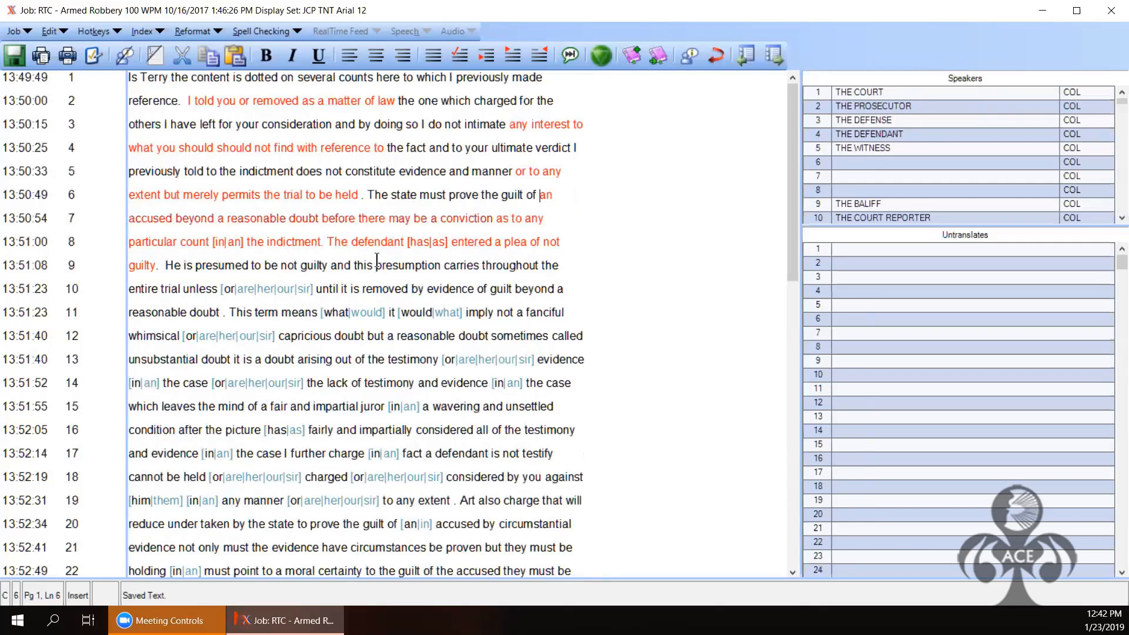
click(228, 289)
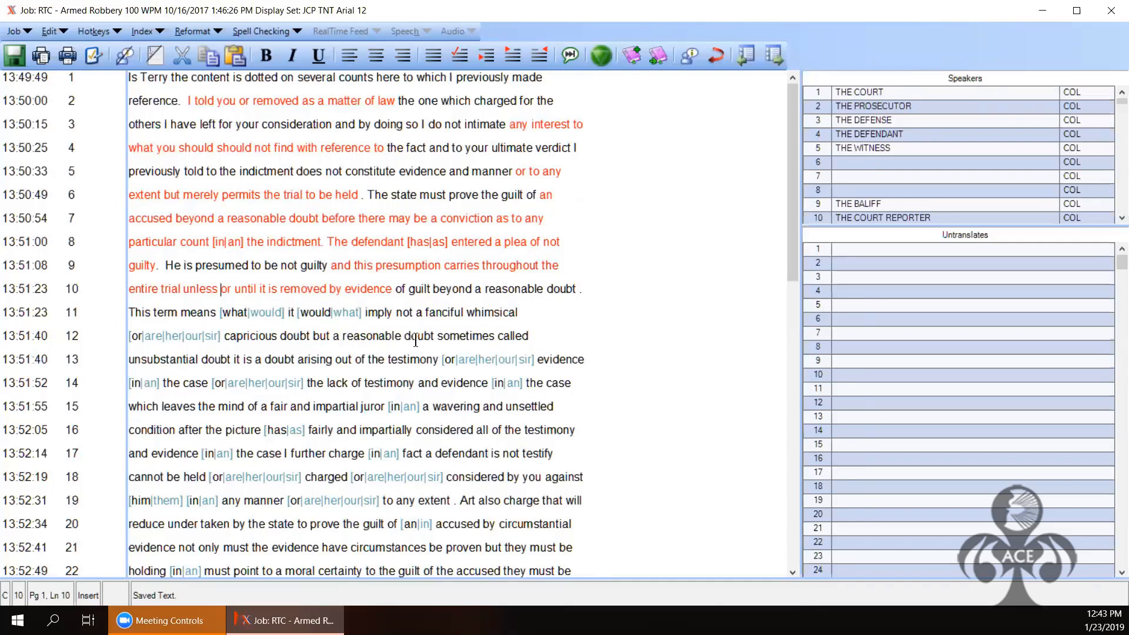
double_click(243, 312)
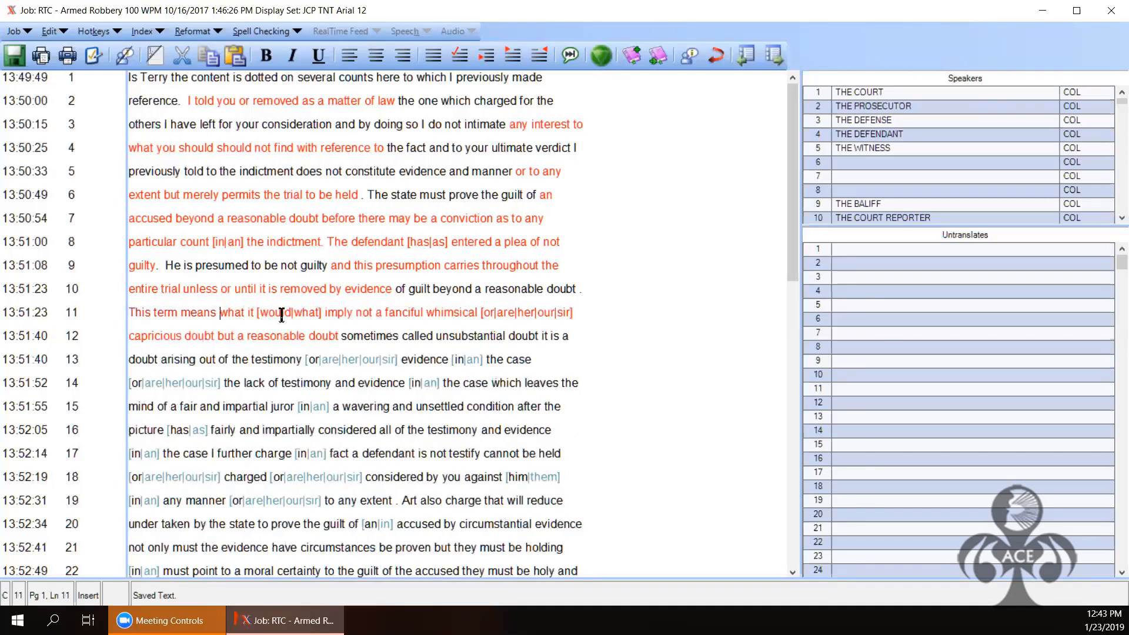
double_click(281, 316)
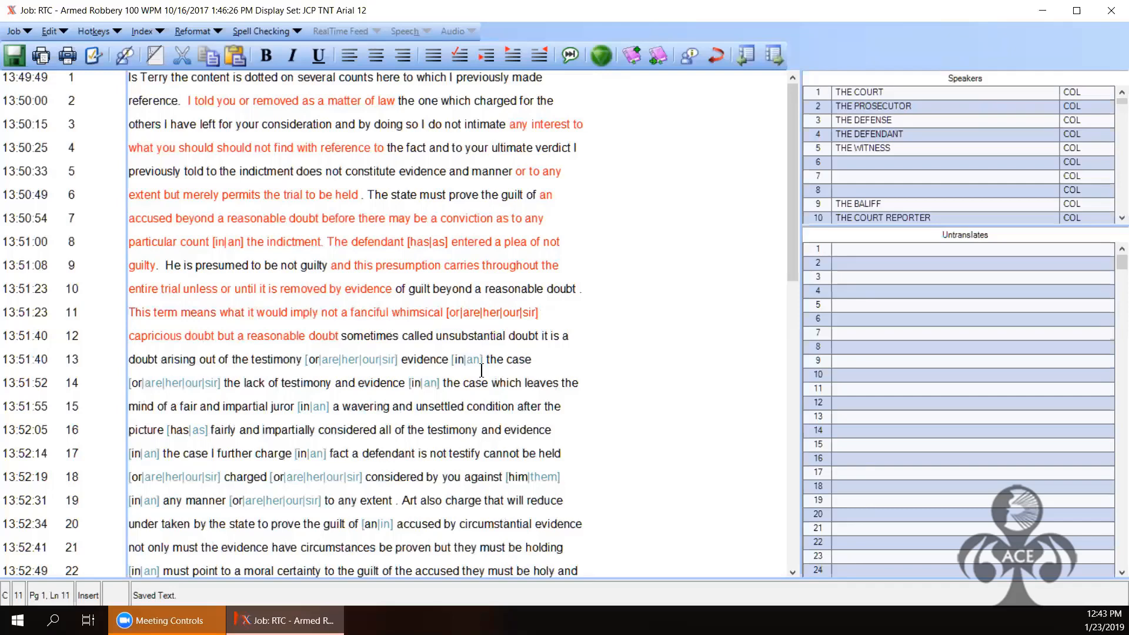
double_click(457, 312)
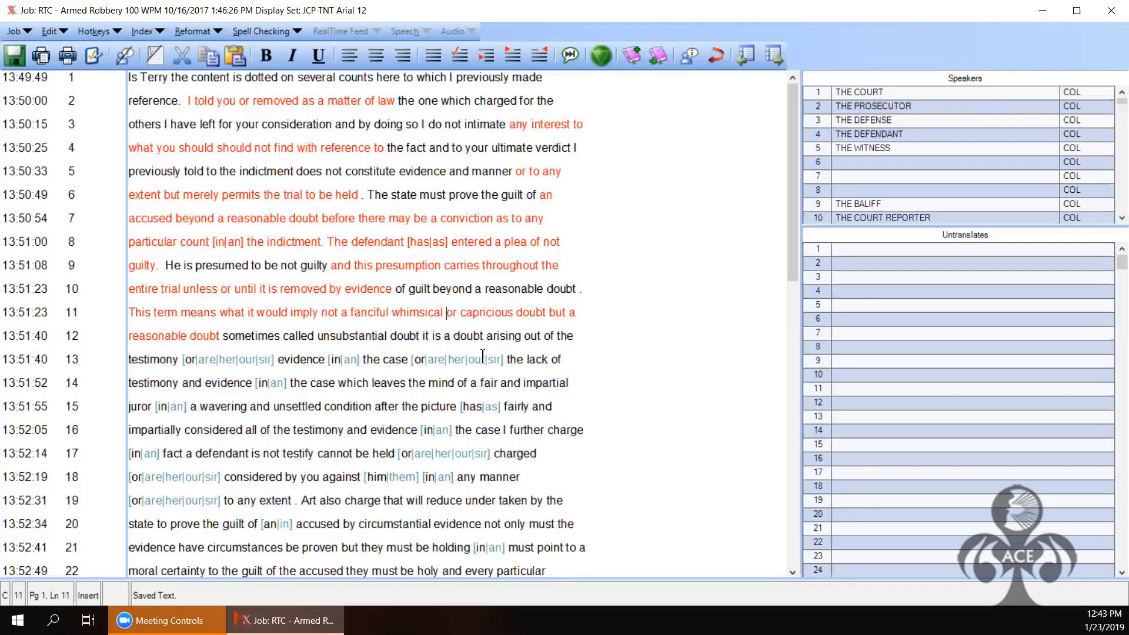
Step: Resolve the line 13–15 conflicts to 'or', 'in', 'or', 'in', 'in' and 'has'
double_click(190, 358)
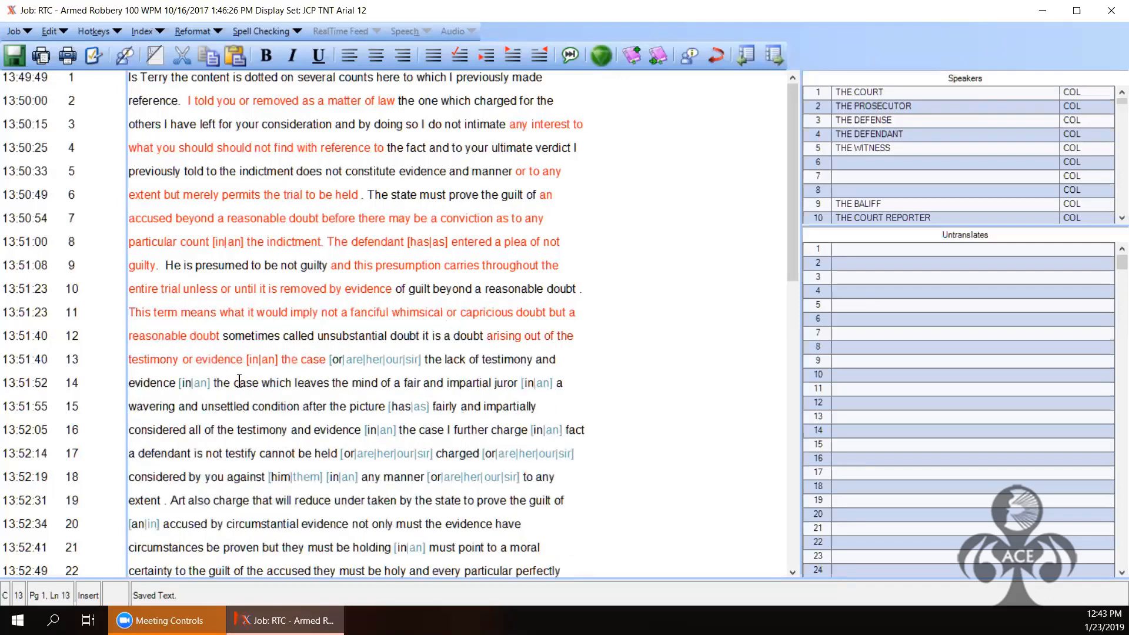
double_click(253, 359)
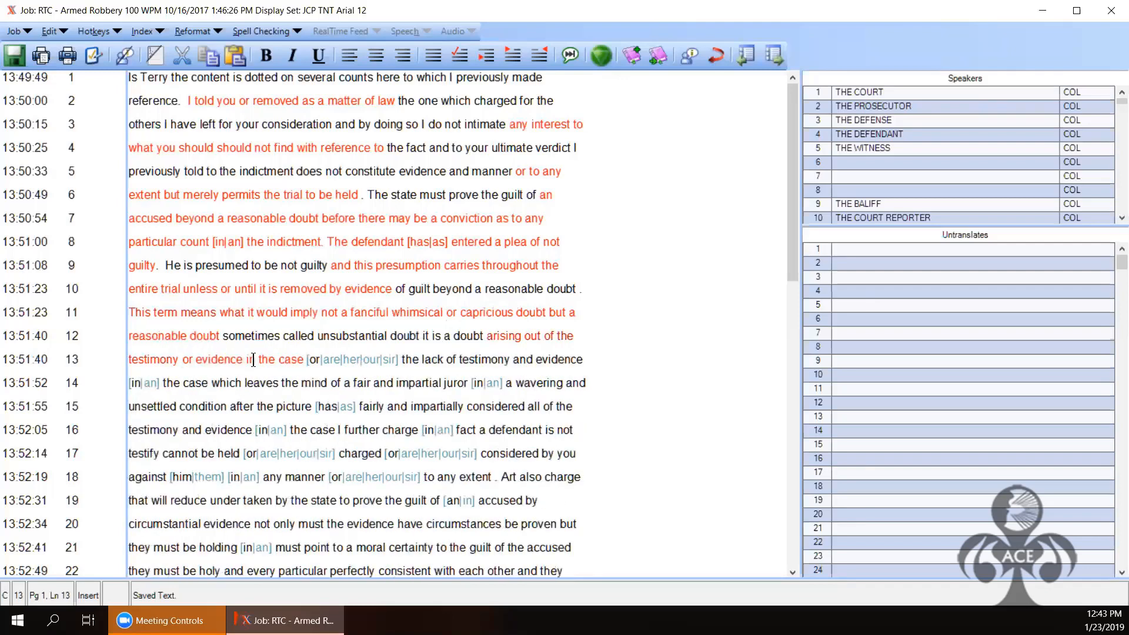
double_click(316, 360)
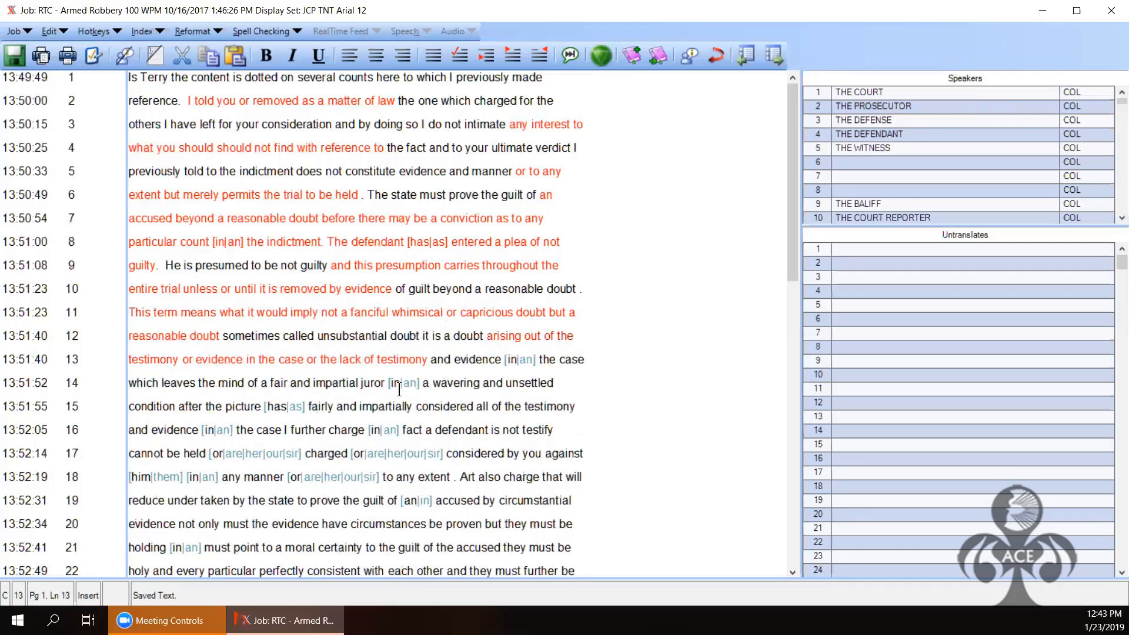
double_click(514, 361)
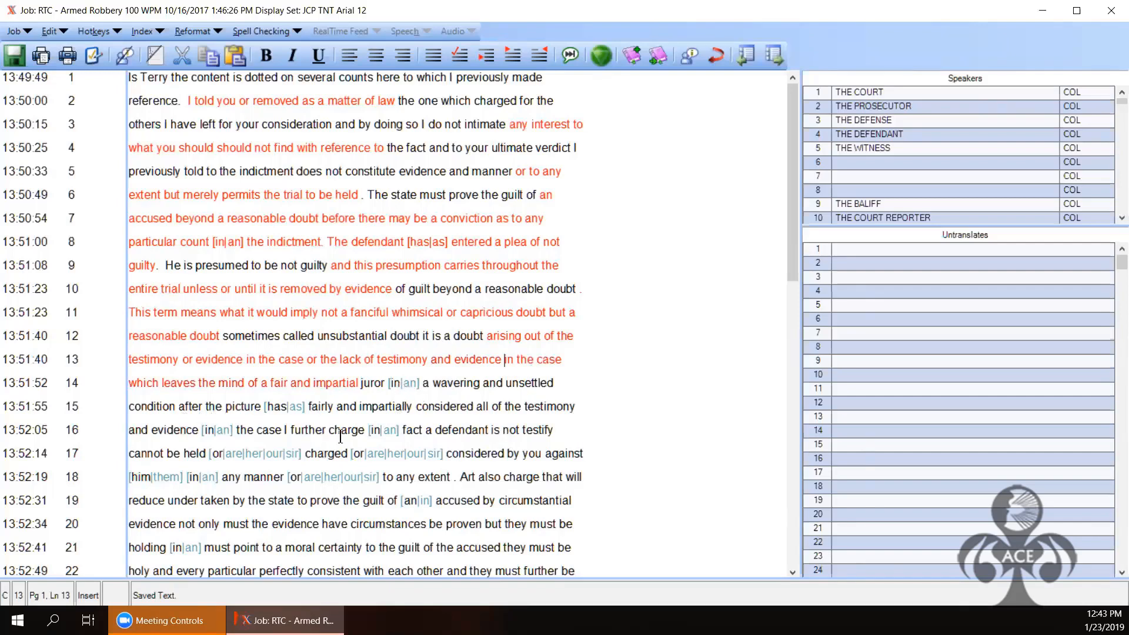
click(397, 384)
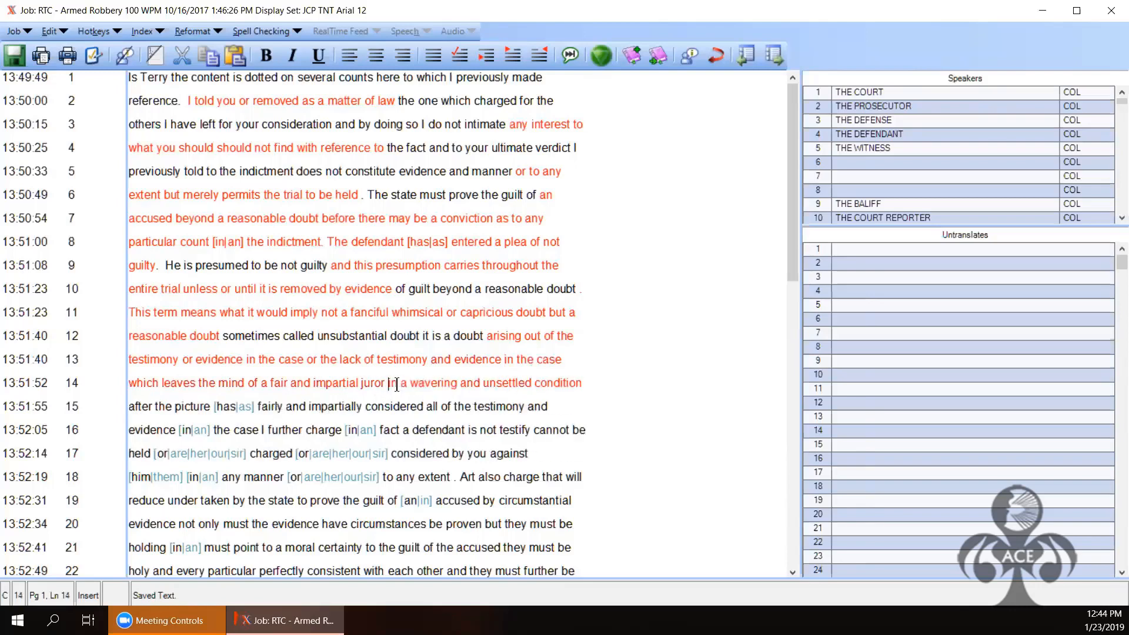
click(230, 408)
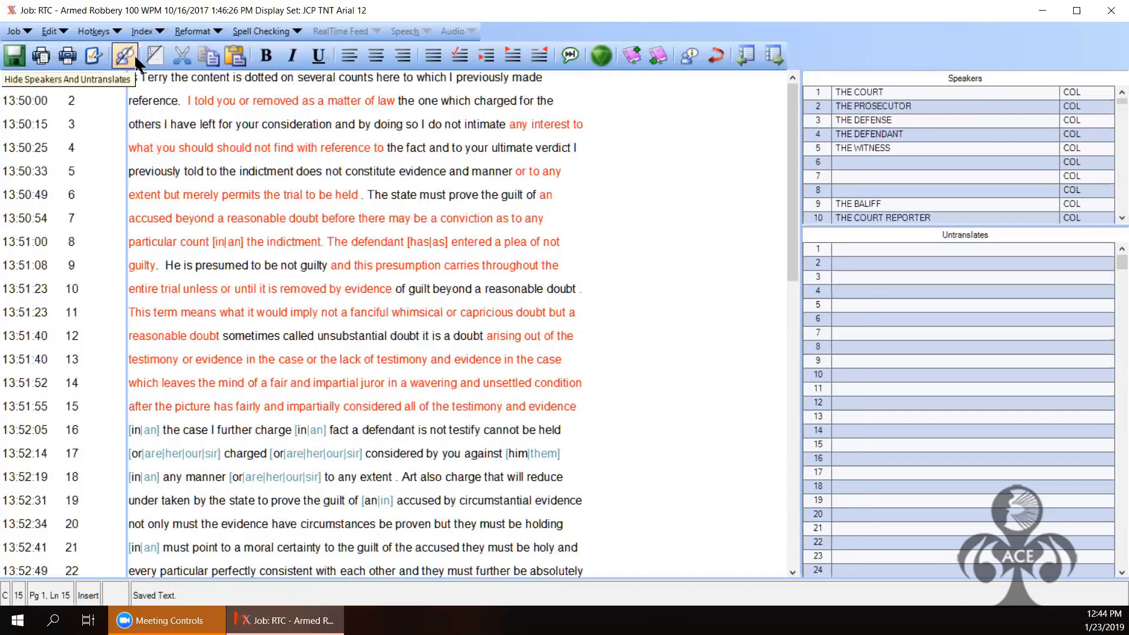
click(94, 56)
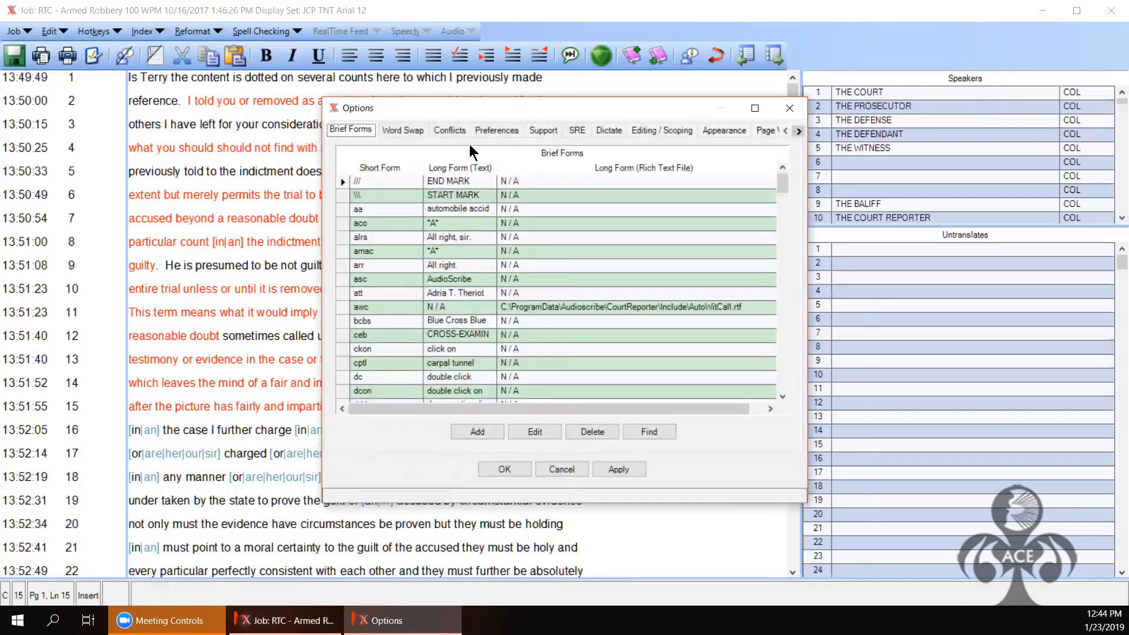
click(455, 130)
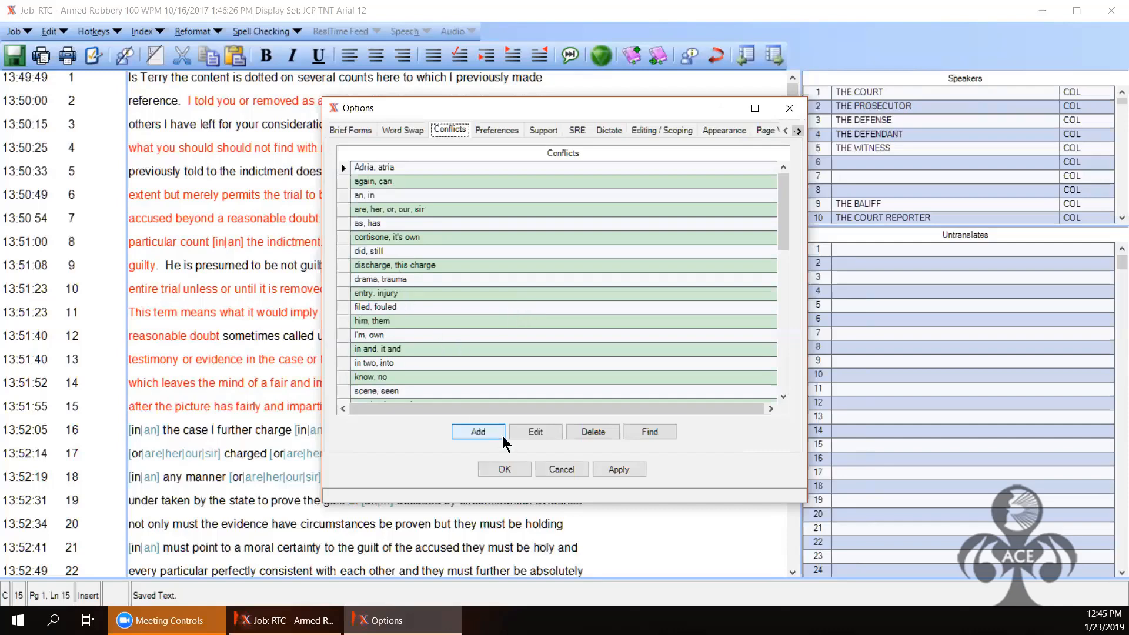
click(500, 472)
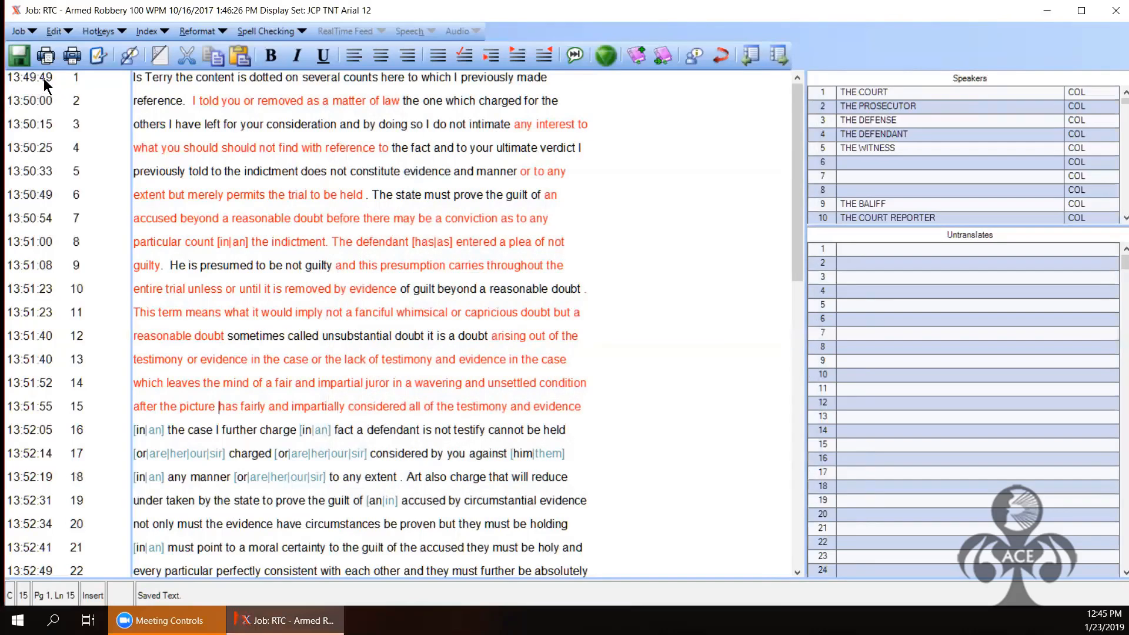
Step: Finalize the Armed Robbery job with the default cover and certificate templates, despite missing speaker details
click(20, 33)
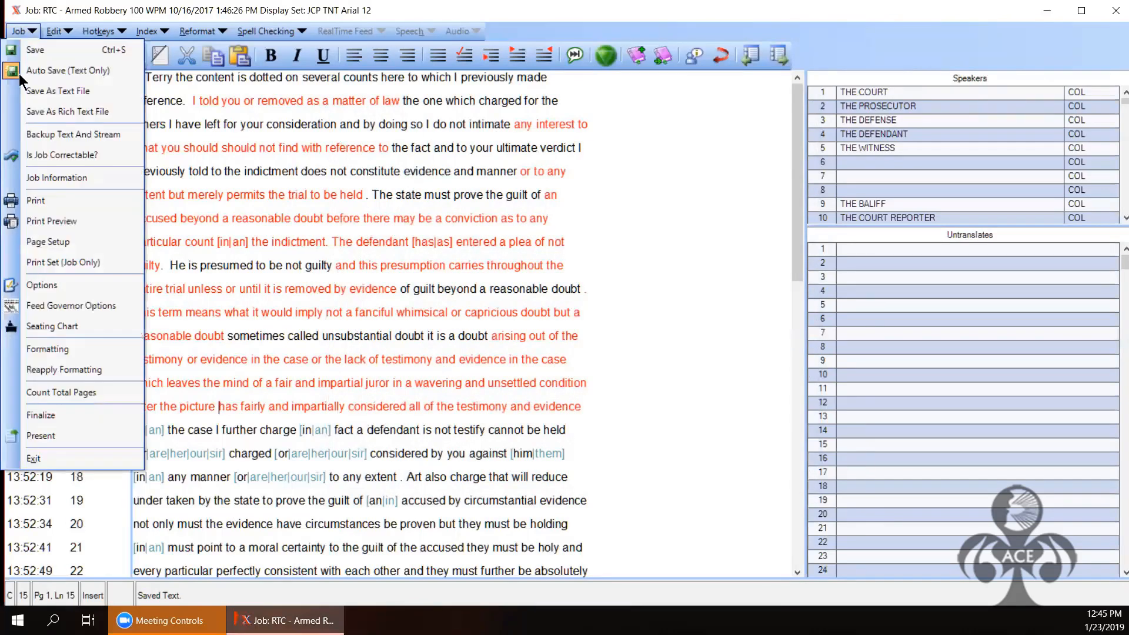
click(41, 415)
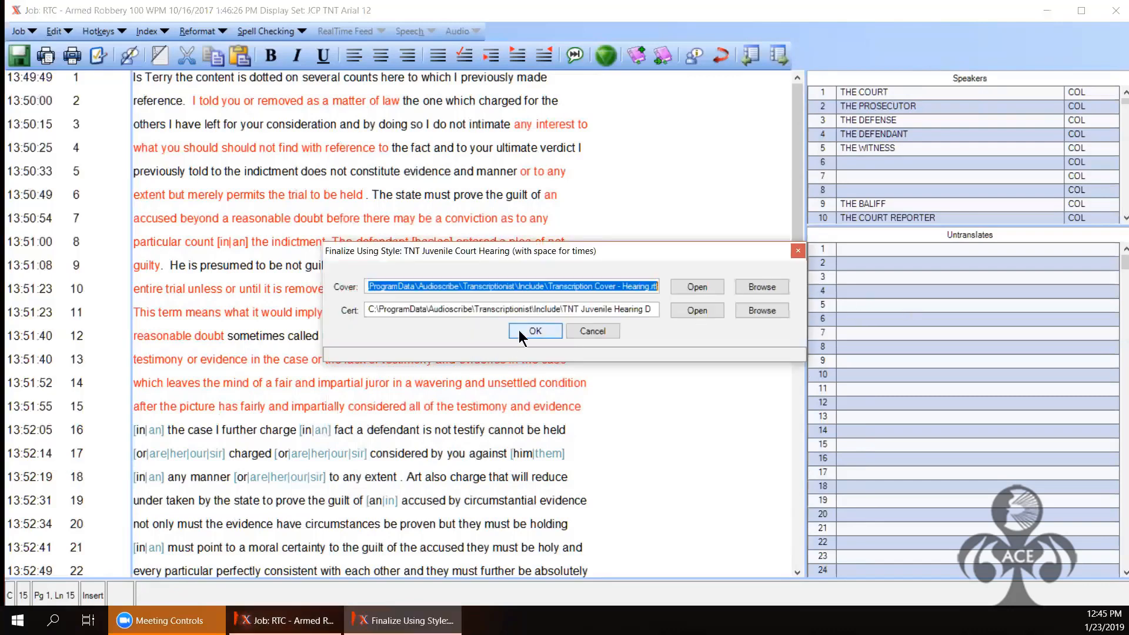
click(530, 329)
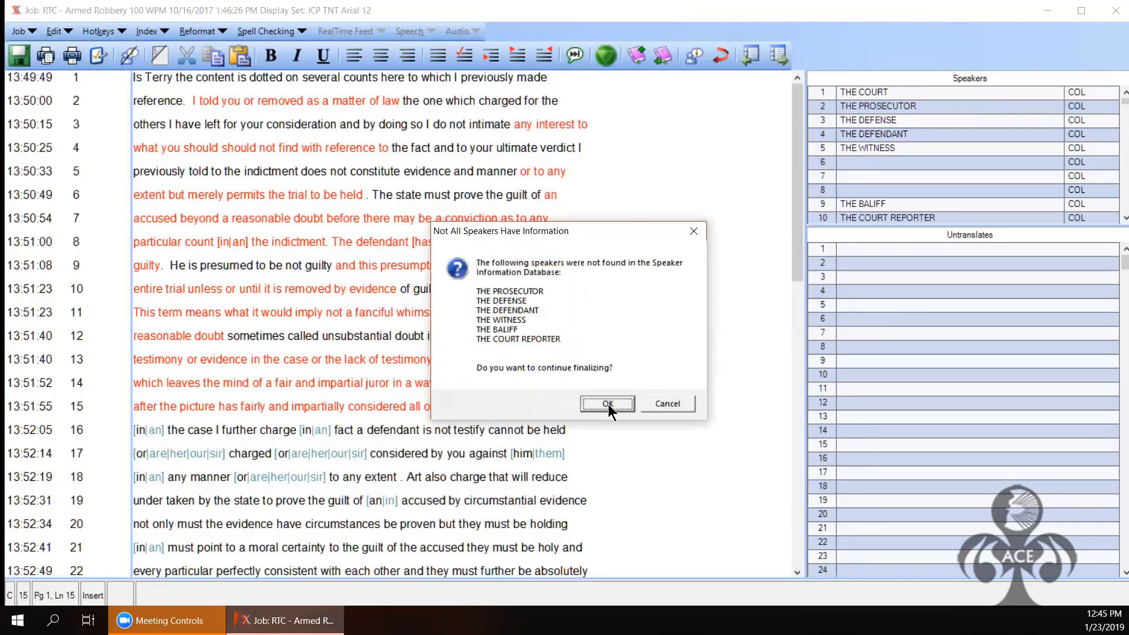
click(608, 404)
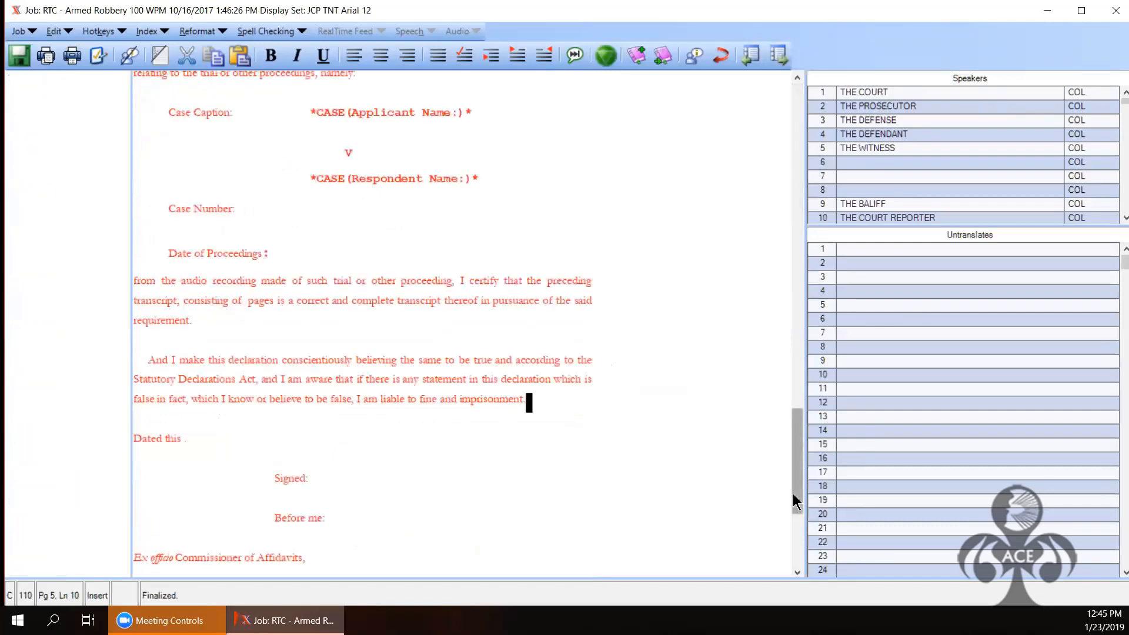
drag(797, 502, 823, 148)
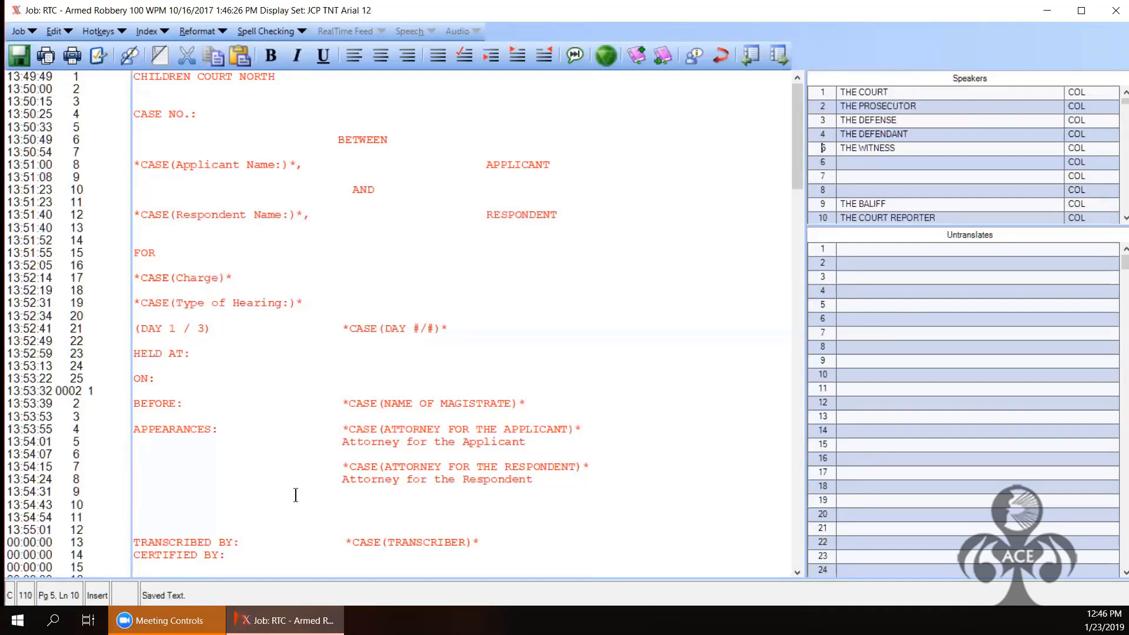
Step: Delete the old title-page text, including the leftover CHILDRE fragment
click(549, 570)
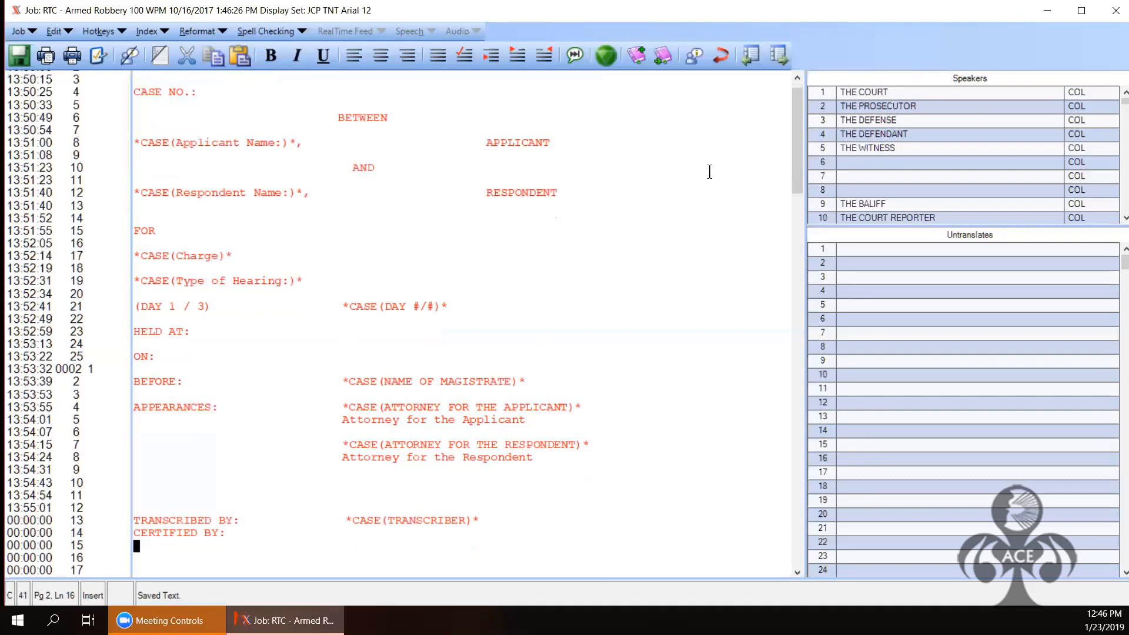
click(797, 78)
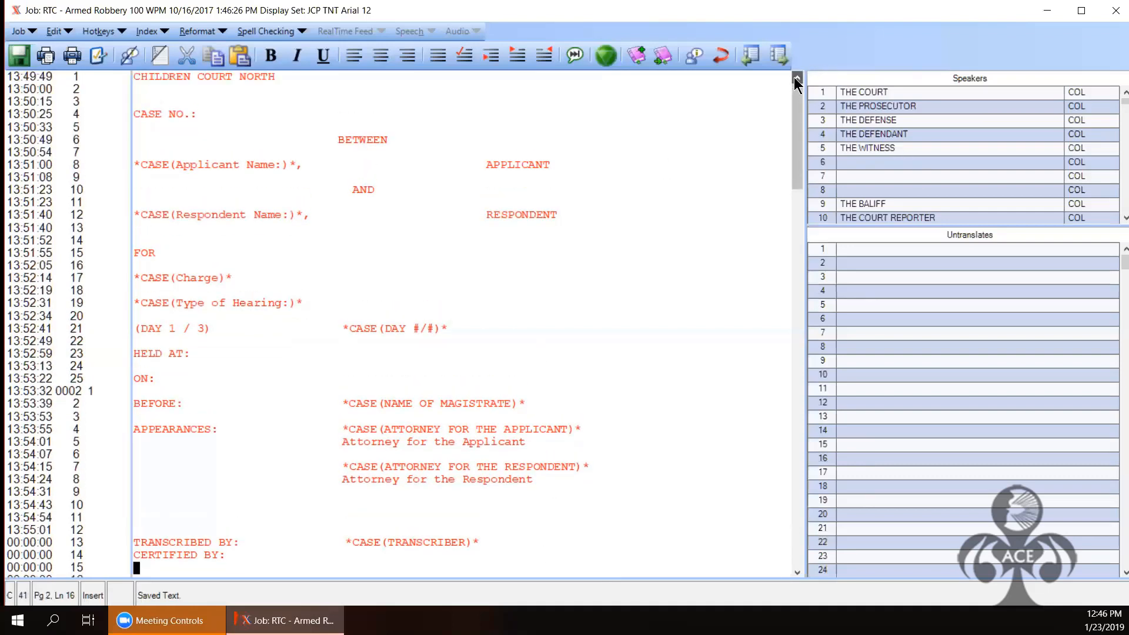
double_click(134, 77)
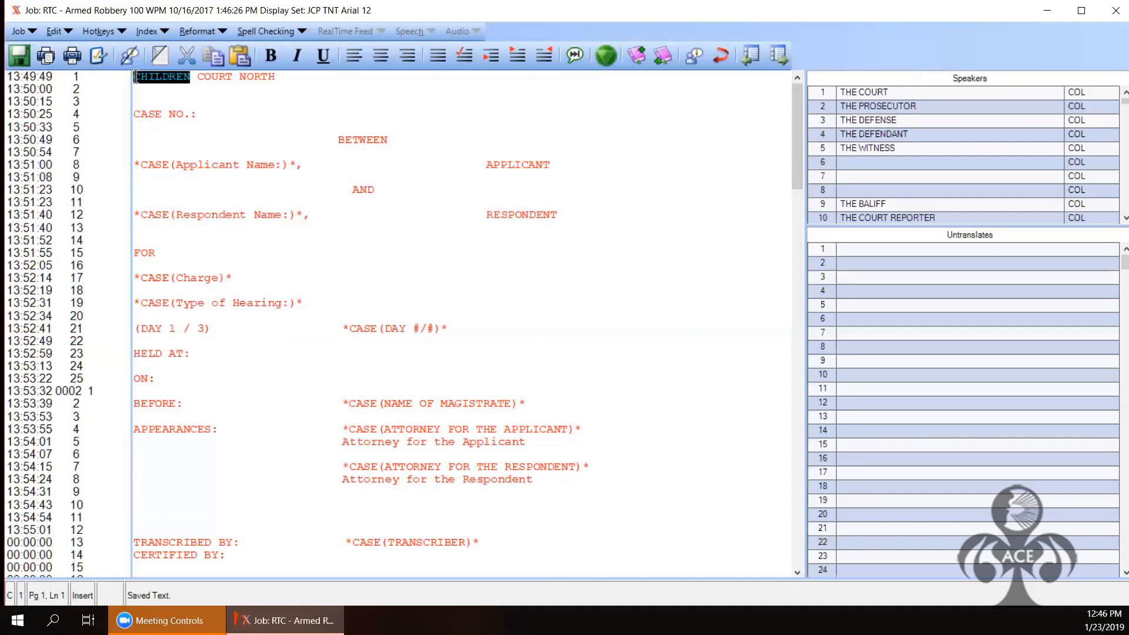
key(Left)
key(shift+Down)
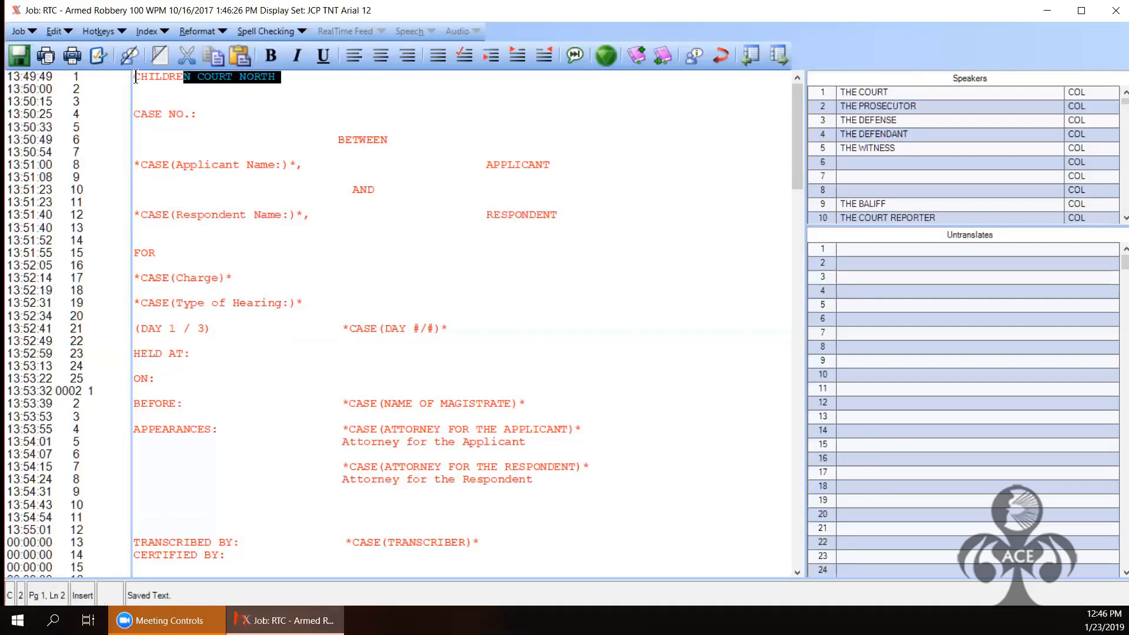
key(shift+Down)
key(shift+Down)
key(shift+Down)
key(shift+Down)
key(shift+Down)
key(shift+Down)
key(shift+Down)
key(shift+Down)
key(shift+Down)
key(shift+Down)
key(shift+Down)
key(shift+Down)
key(shift+Down)
key(shift+Down)
key(shift+Down)
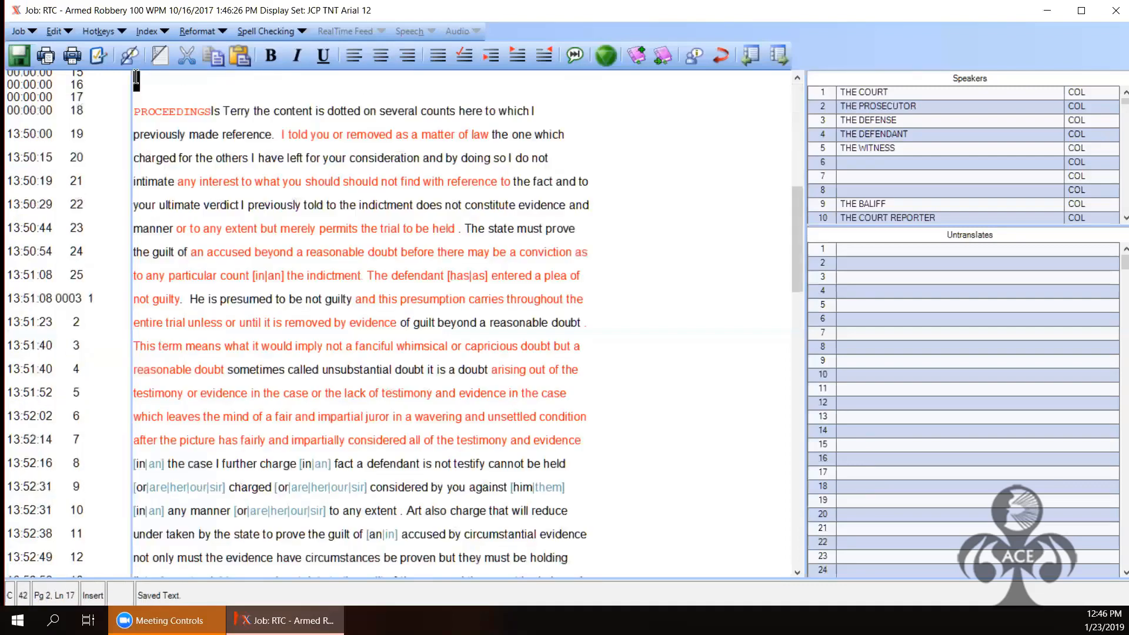
key(Delete)
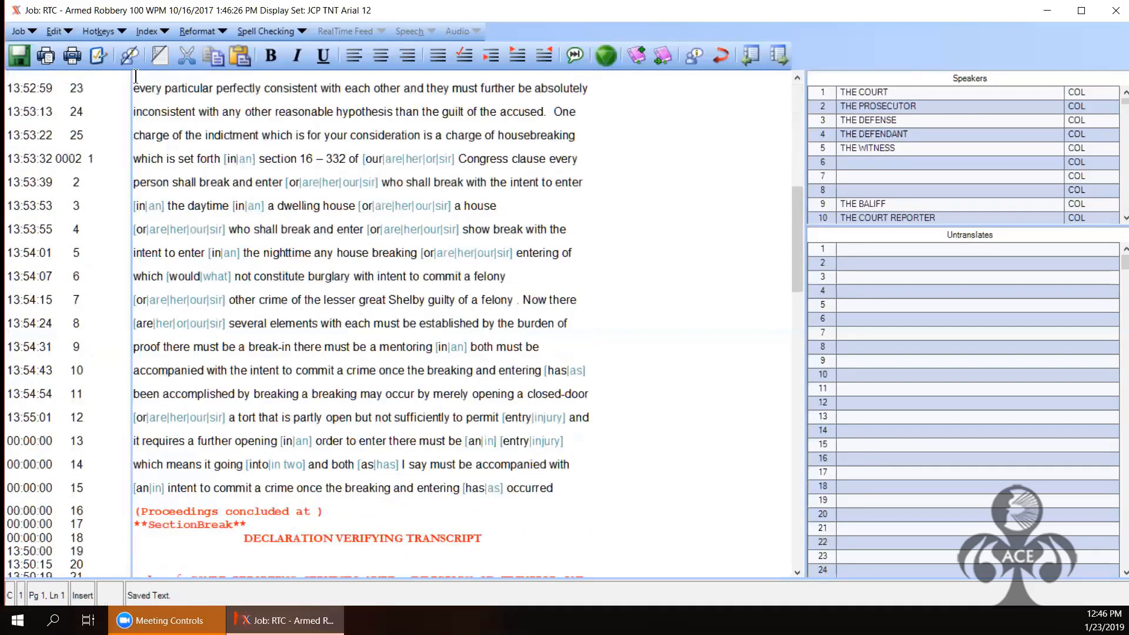
key(ctrl+Home)
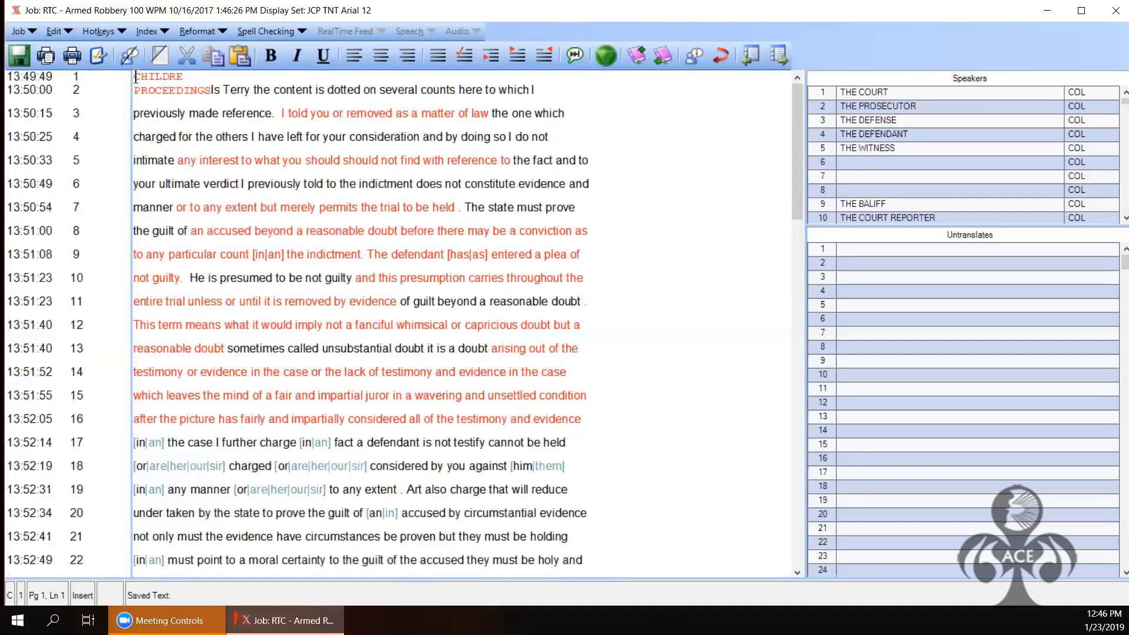
key(Delete)
key(Delete)
key(Delete)
key(Delete)
key(Delete)
key(Delete)
key(Delete)
Step: Remove the PROCEEDINGS label so the text starts at 'Is Terry'
key(Down)
key(Up)
key(Left)
key(Delete)
key(Delete)
key(Delete)
key(Delete)
key(Delete)
key(Delete)
key(Delete)
key(Delete)
key(Delete)
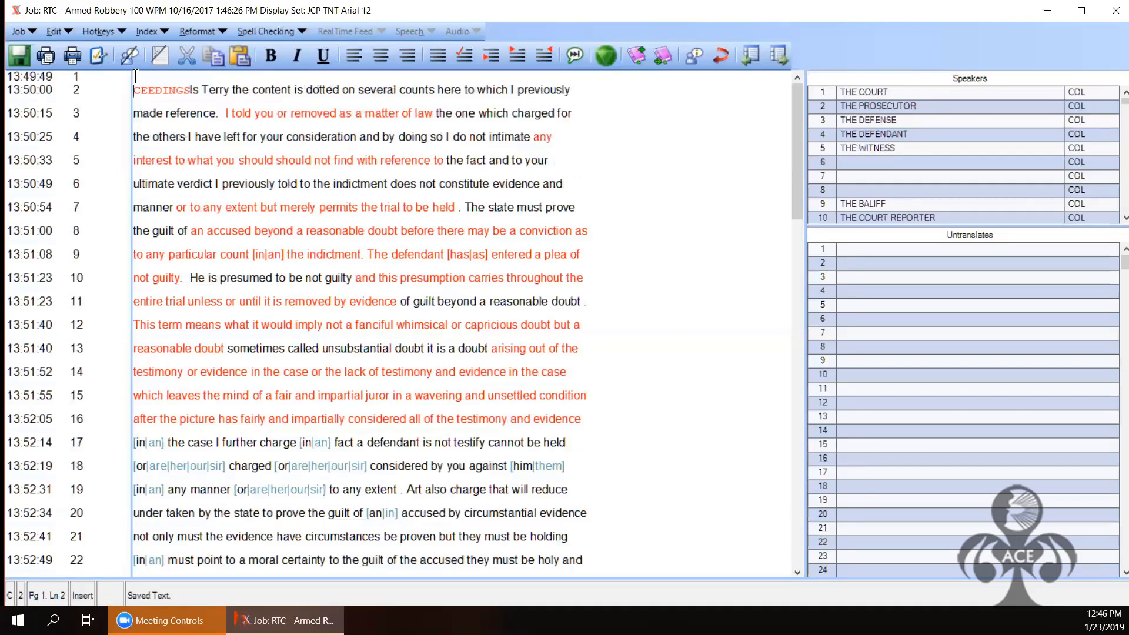
key(Delete)
key(Delete)
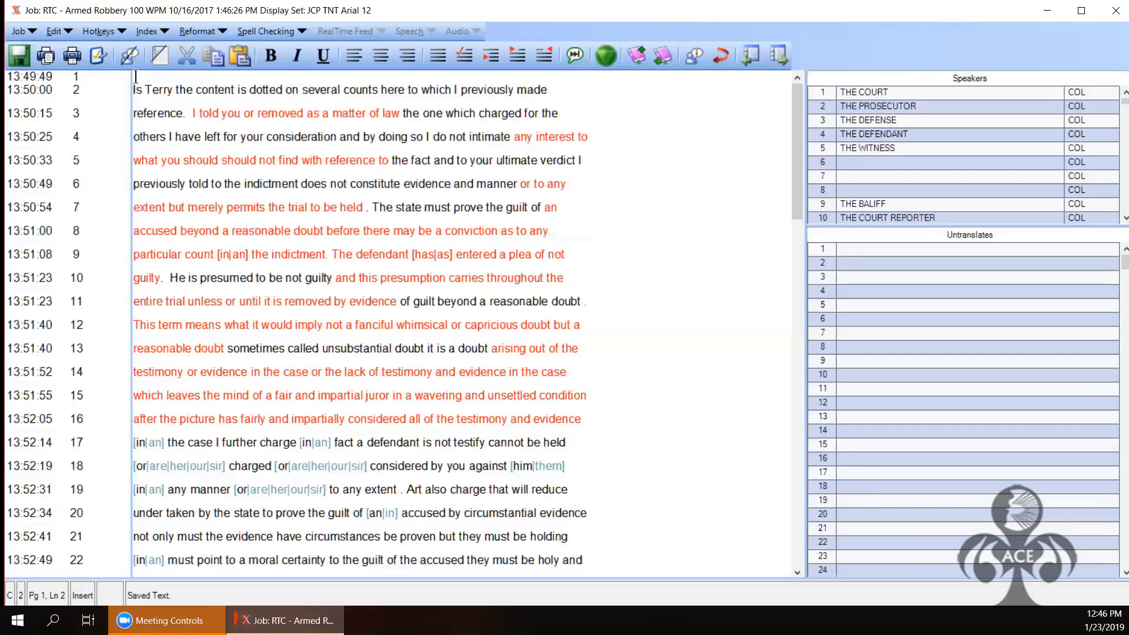
Step: Delete the closing 'Proceedings concluded' note and declaration section at the document's end
key(ctrl+End)
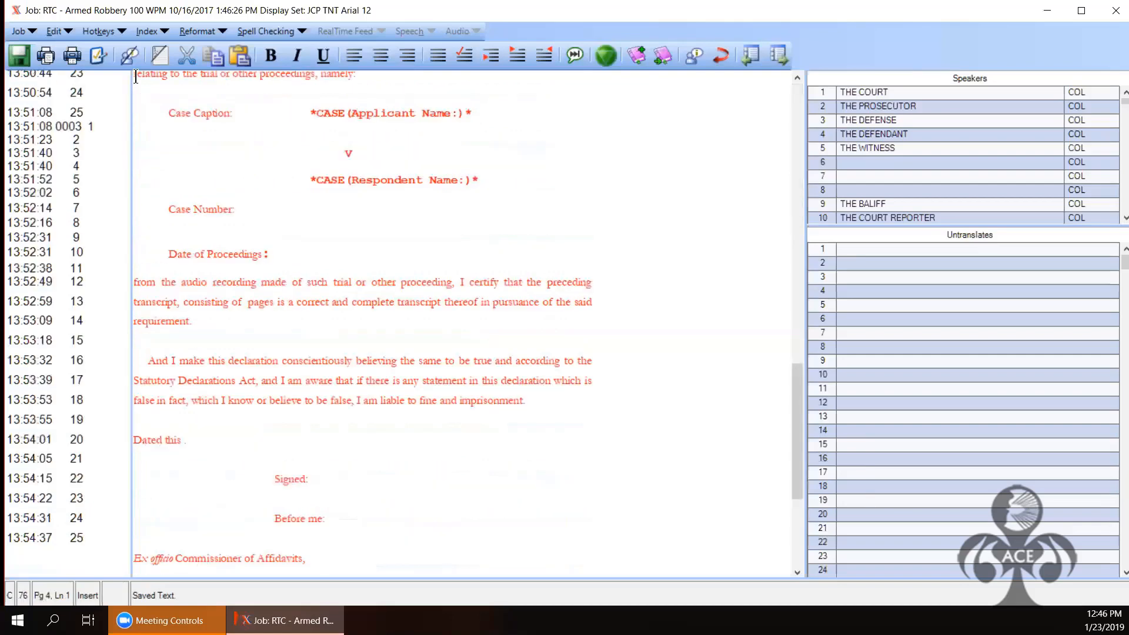
key(shift+Up)
key(shift+Up)
key(shift+Up)
key(shift+Up)
key(shift+Up)
key(shift+Up)
key(shift+Up)
key(shift+Up)
key(shift+Up)
key(shift+Up)
key(shift+Up)
key(shift+Up)
key(shift+Up)
key(shift+Up)
key(shift+Up)
key(shift+Up)
key(shift+Up)
key(shift+Up)
key(shift+Up)
key(shift+Up)
key(shift+Up)
key(shift+Up)
key(shift+Up)
key(shift+Up)
key(shift+Up)
key(shift+Up)
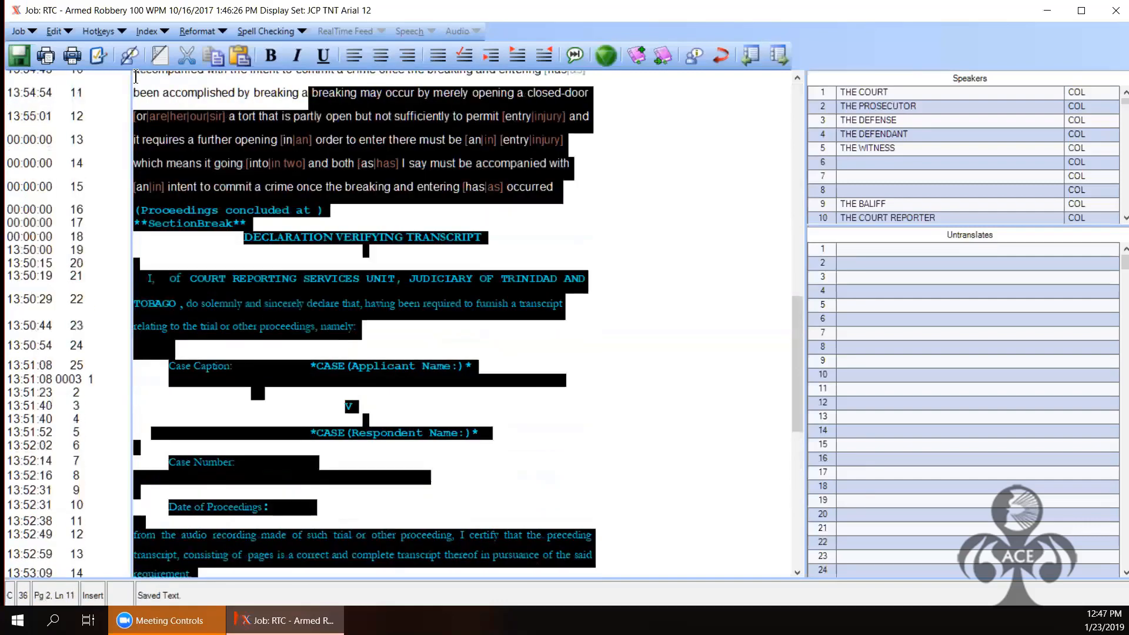
key(shift+Down)
key(shift+Down)
key(shift+Down)
key(shift+Down)
key(shift+Down)
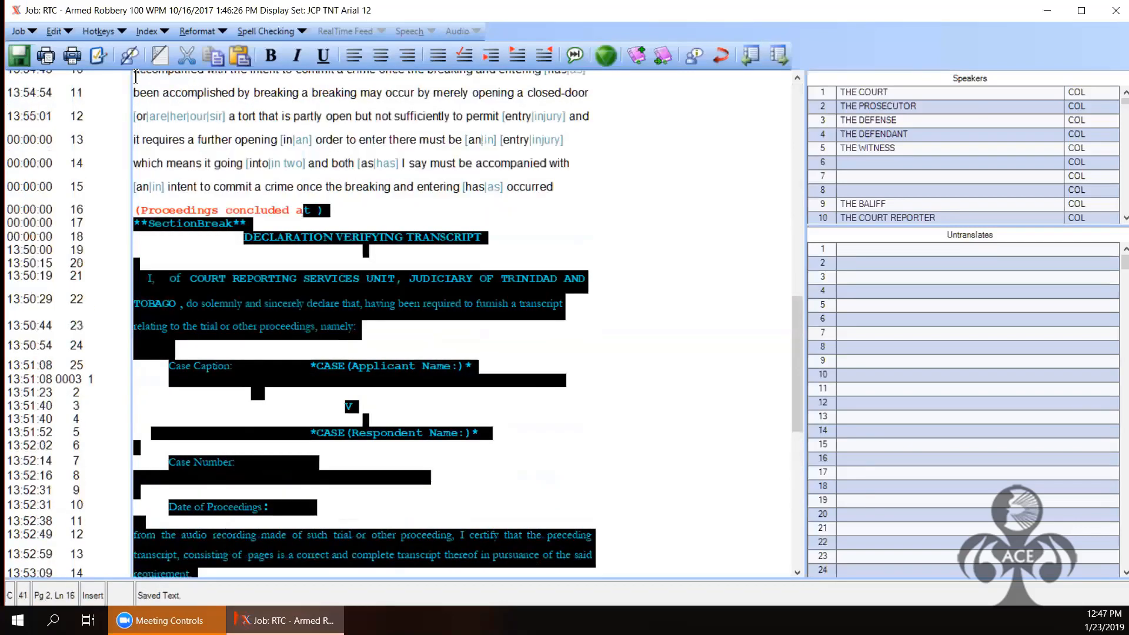
key(shift+Left)
key(shift+Left)
key(shift+Left)
key(shift+Left)
key(shift+Left)
key(shift+Left)
key(shift+Left)
key(shift+Left)
key(shift+Left)
key(shift+Left)
key(shift+Left)
key(shift+Left)
key(shift+Left)
key(shift+Left)
key(shift+Left)
key(shift+Left)
key(shift+Left)
key(shift+Left)
key(shift+Left)
key(shift+Left)
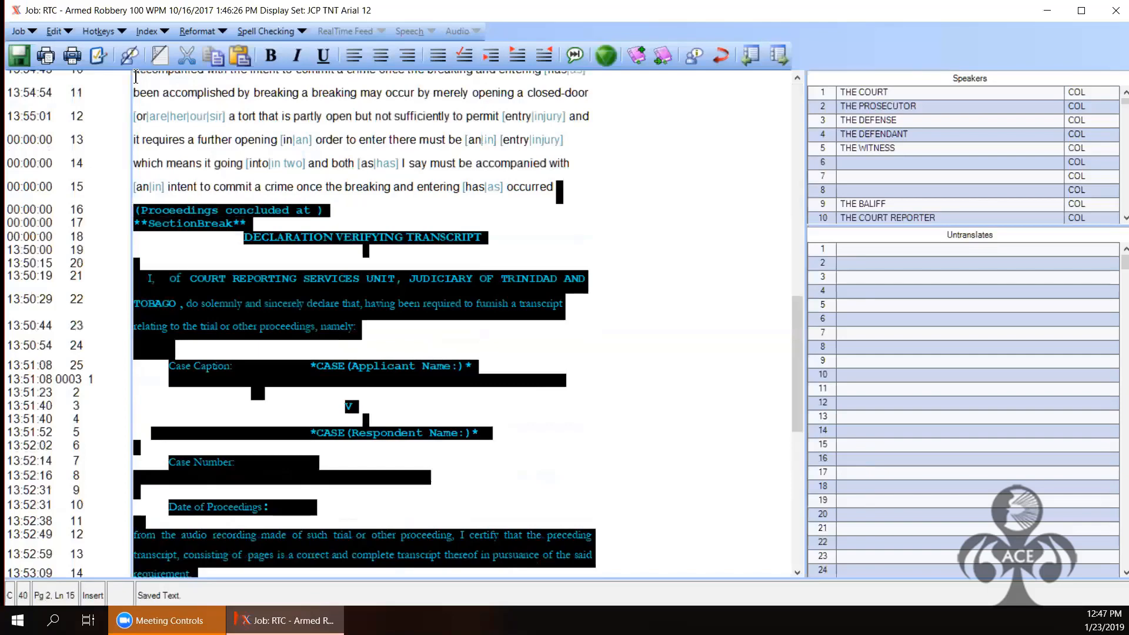
key(shift+Right)
key(Delete)
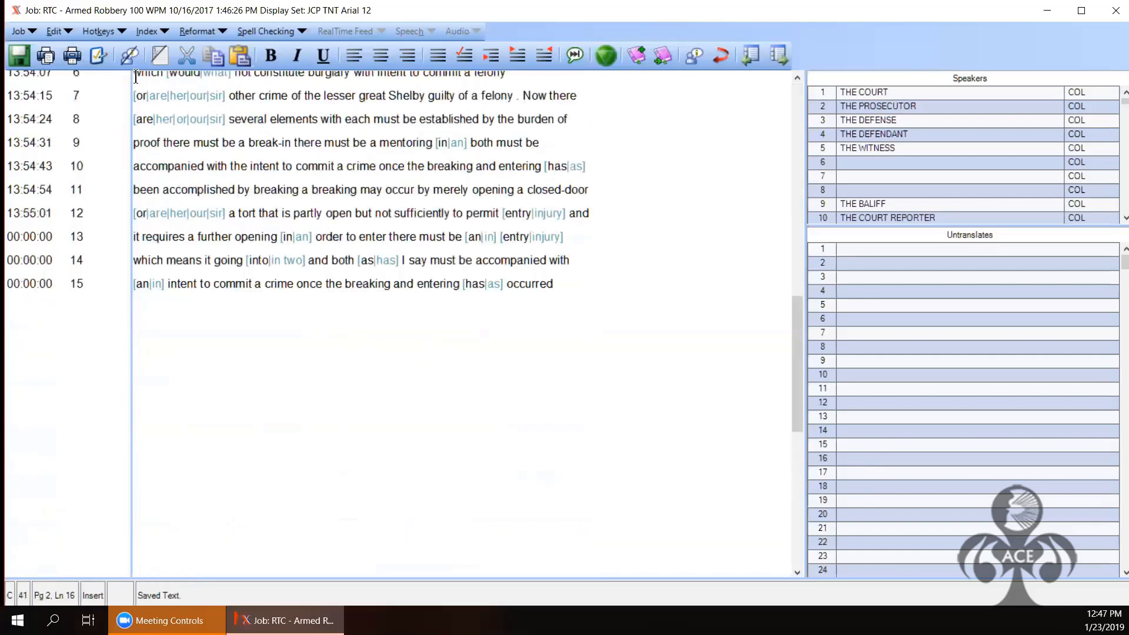
Step: Check the Cover and Cert template paths in the Finalize dialog and browse for a certificate file
click(21, 31)
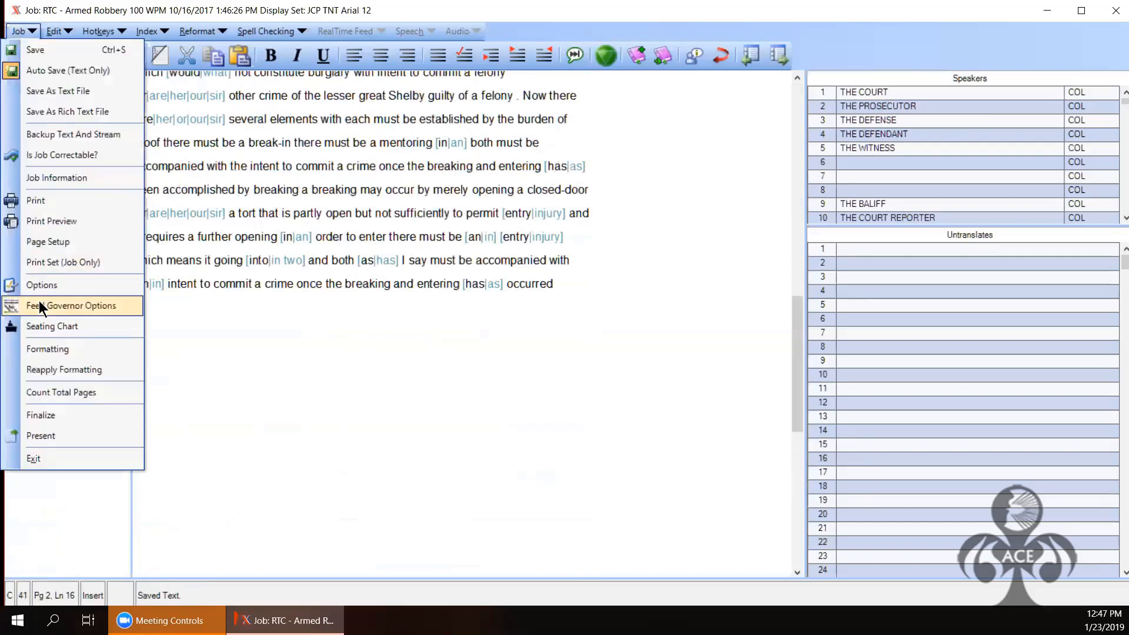
click(44, 417)
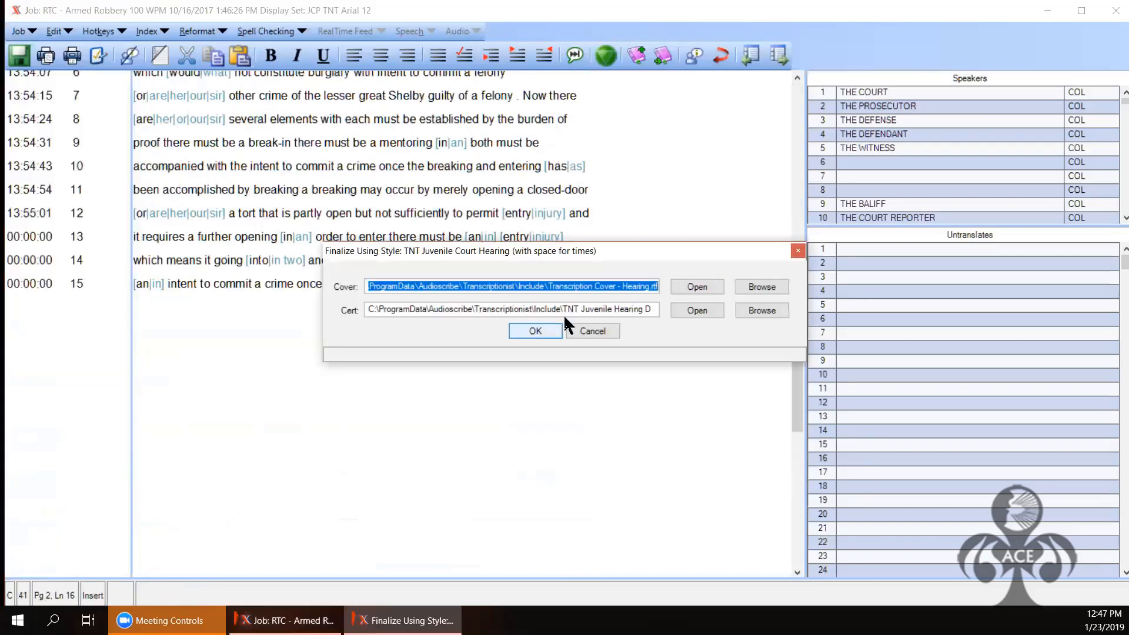
click(595, 287)
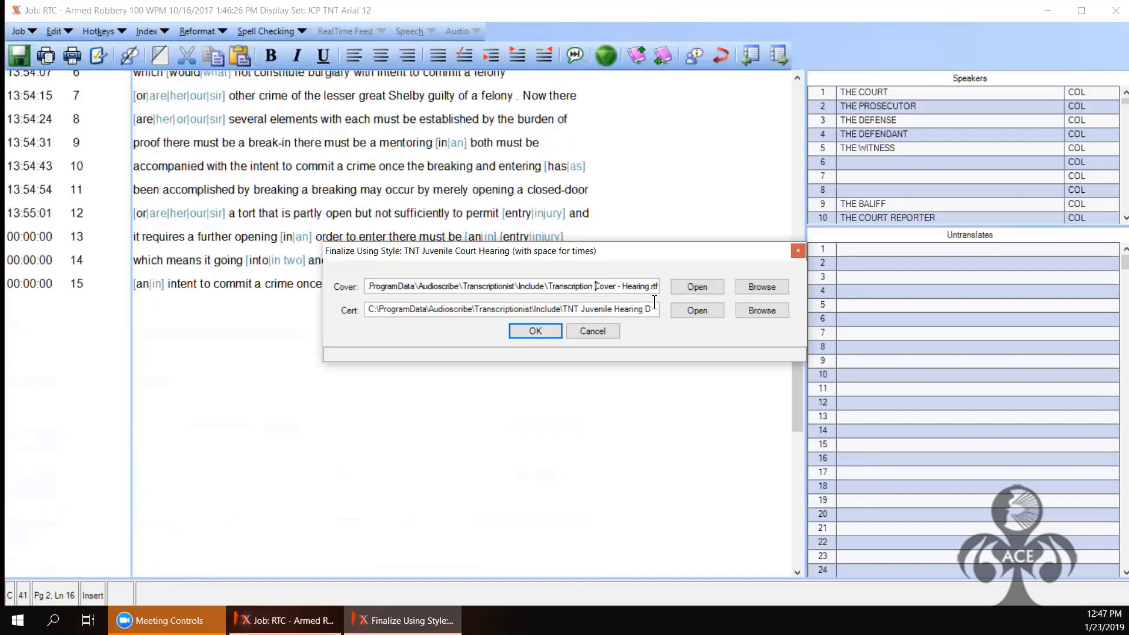
key(Right)
key(Right)
key(Right)
key(Right)
key(Right)
key(Right)
key(Right)
key(Right)
key(Right)
key(Right)
key(Right)
click(640, 309)
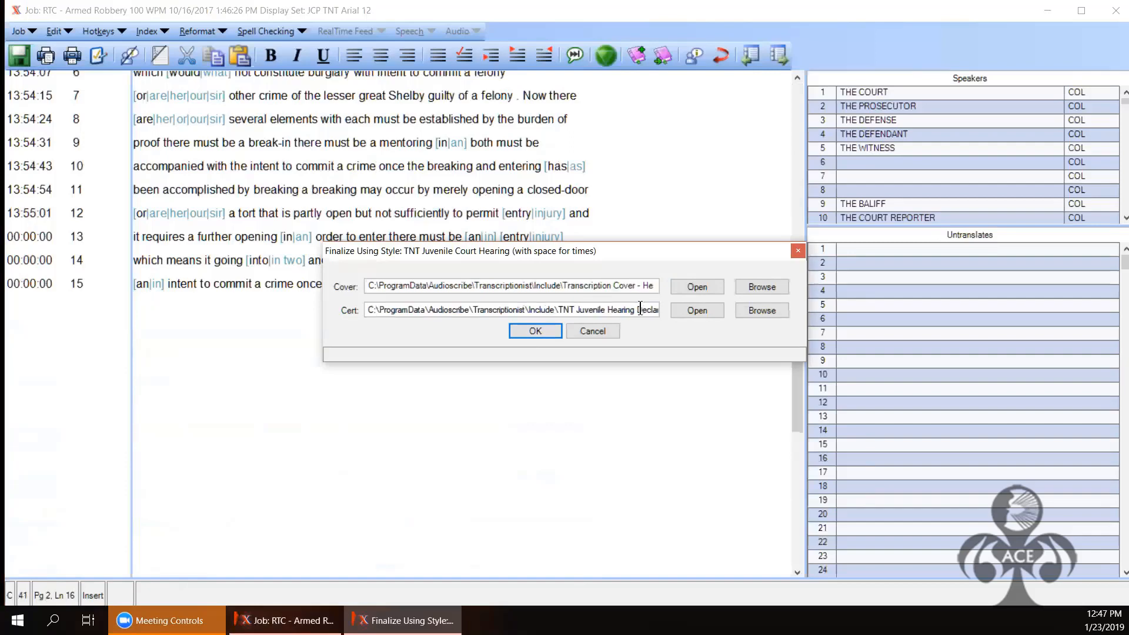
key(Right)
key(Right)
key(Right)
key(Right)
key(Right)
key(Right)
key(Right)
key(Right)
key(Right)
key(Right)
key(Right)
key(Right)
key(Right)
key(Right)
key(Right)
key(Right)
key(Right)
key(Right)
key(Right)
key(Right)
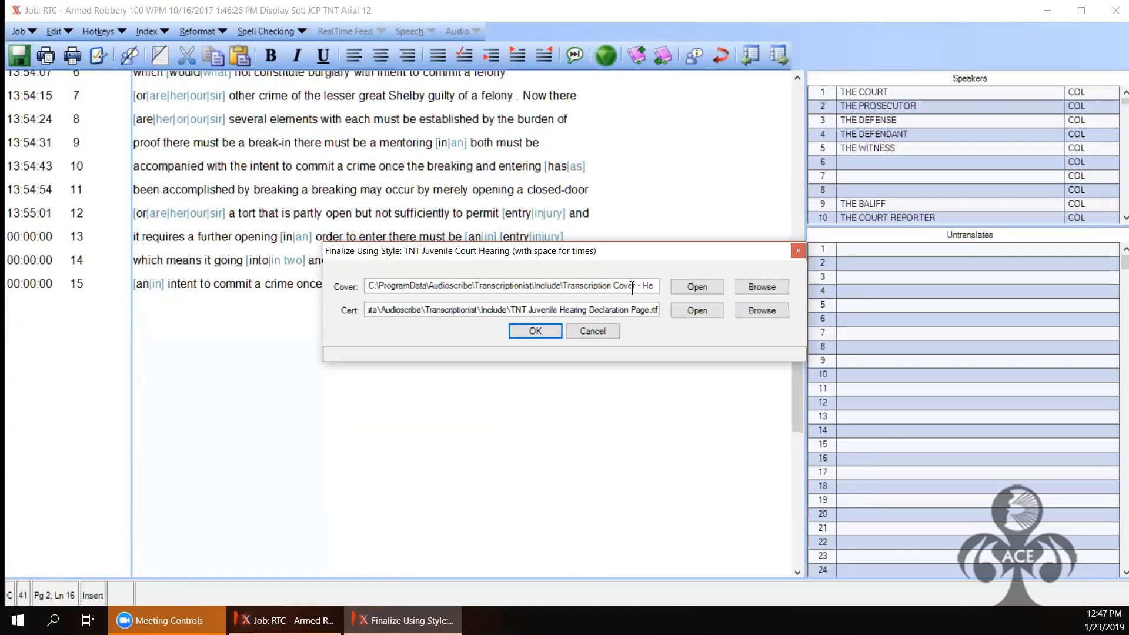
double_click(633, 288)
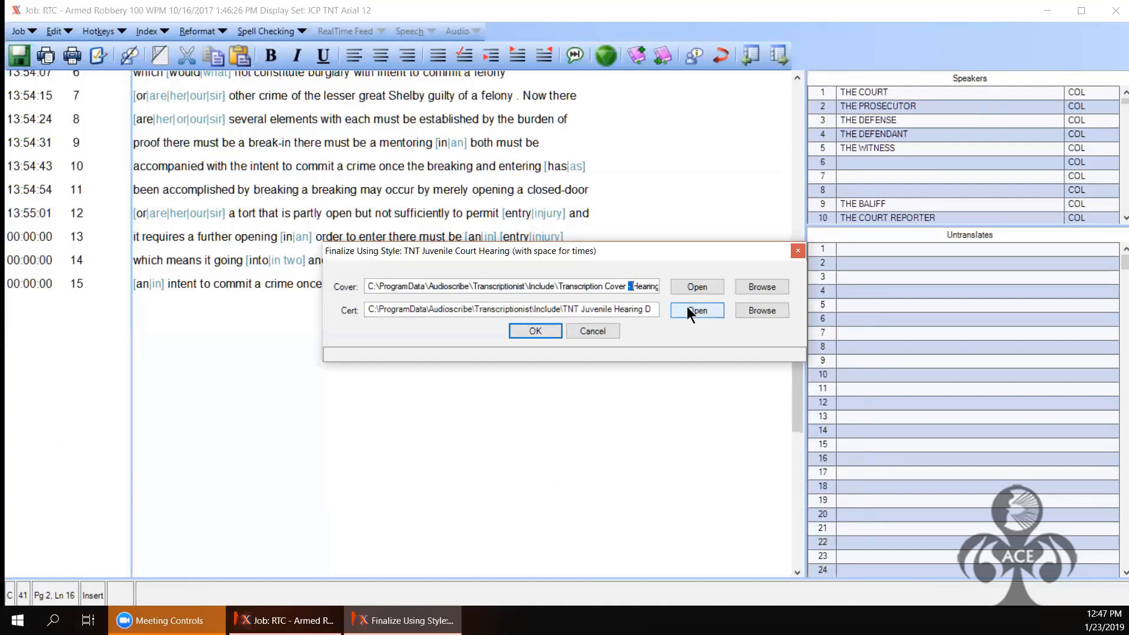
click(759, 311)
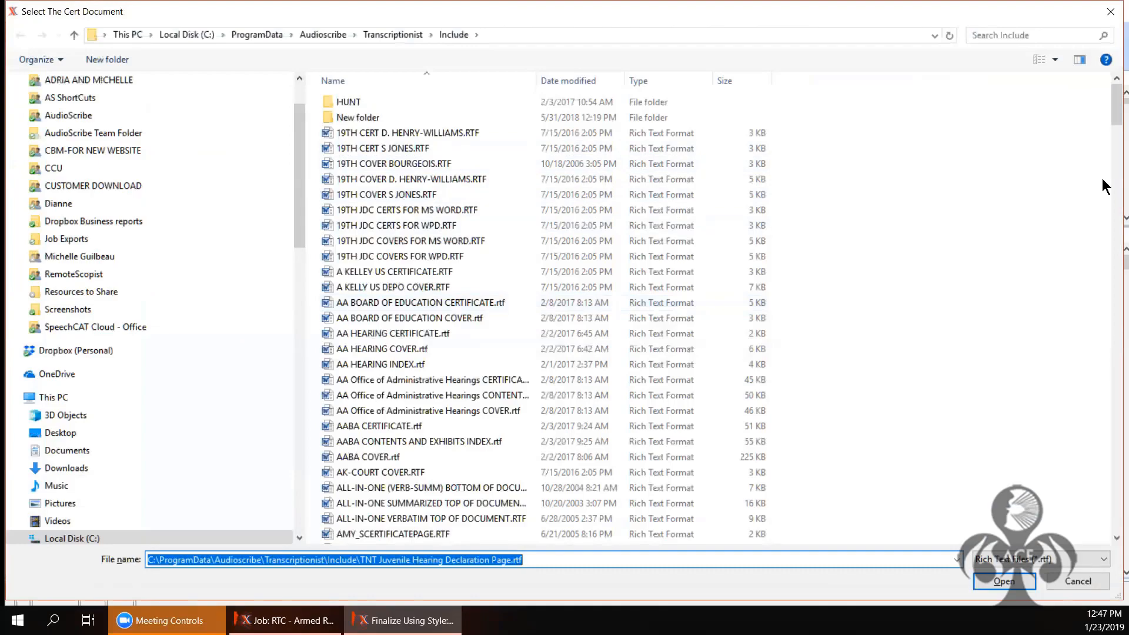
Step: Set the certificate to the Criminal Matter High Court declaration file
scroll(1113, 239, down, 2)
drag(1111, 232, 1116, 508)
scroll(477, 288, down, 1)
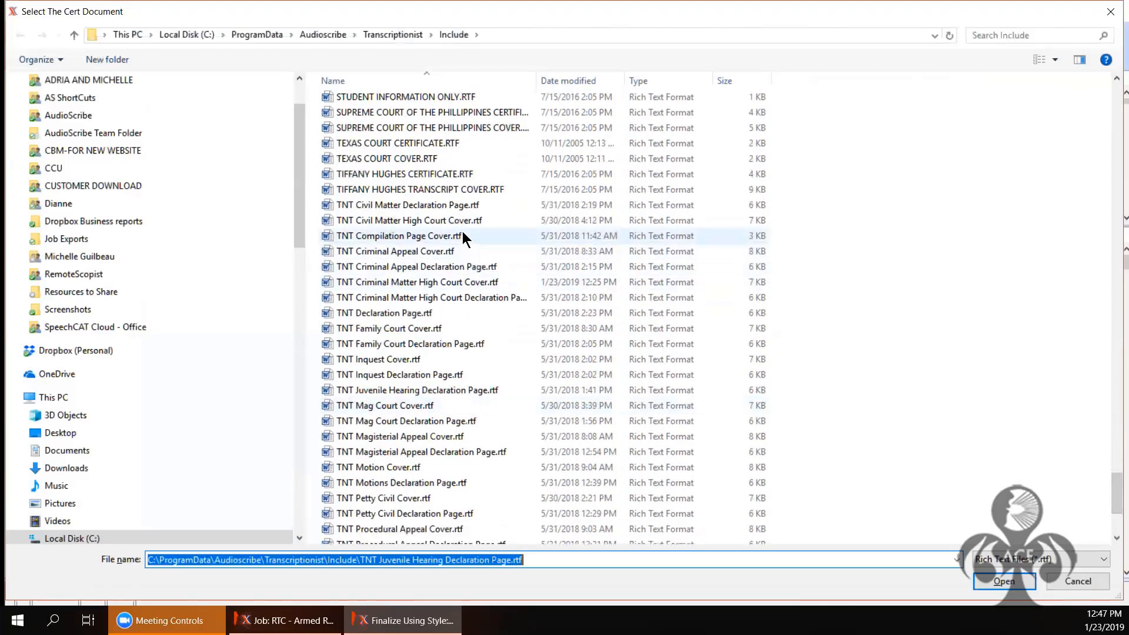
click(516, 299)
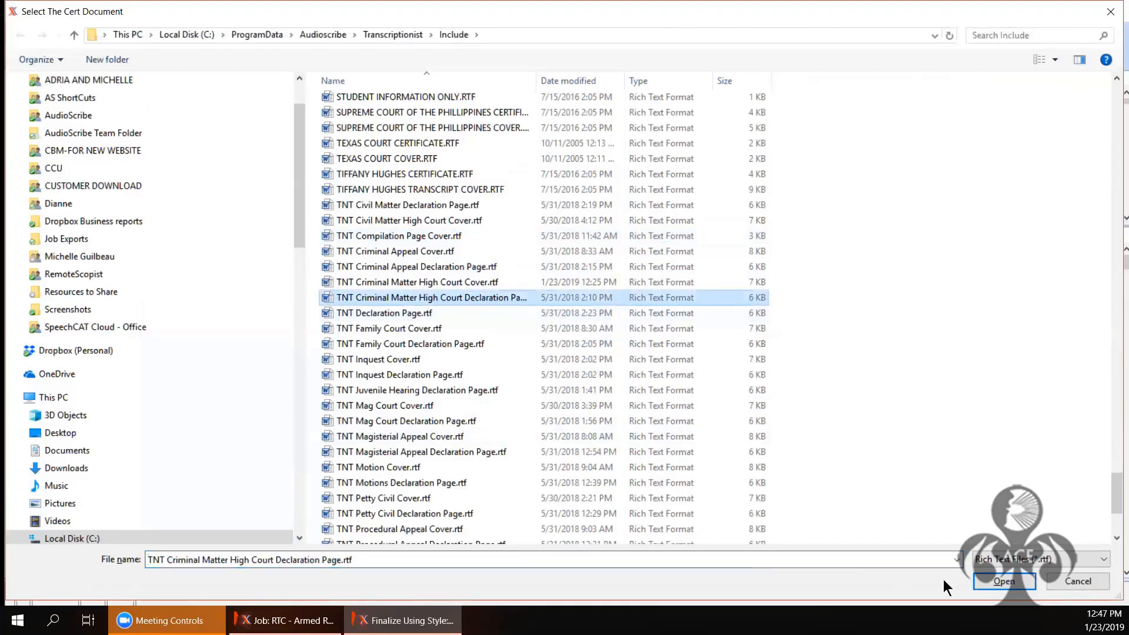
click(994, 581)
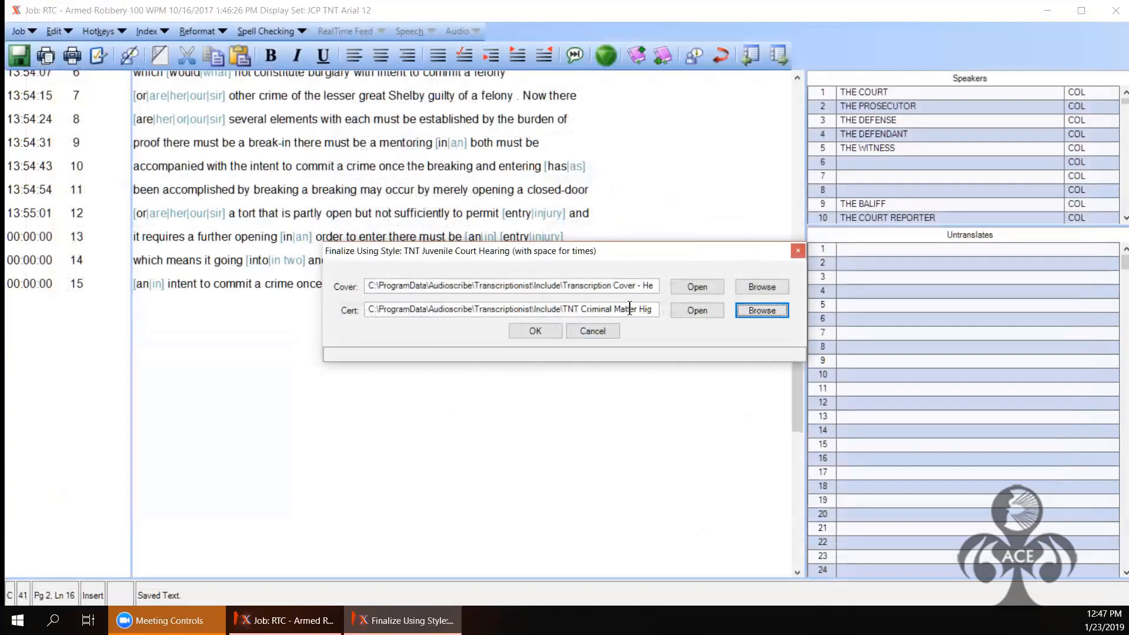
Step: Replace the certificate with TNT Juvenile Hearing Declaration Page.rtf from the Include folder
click(748, 309)
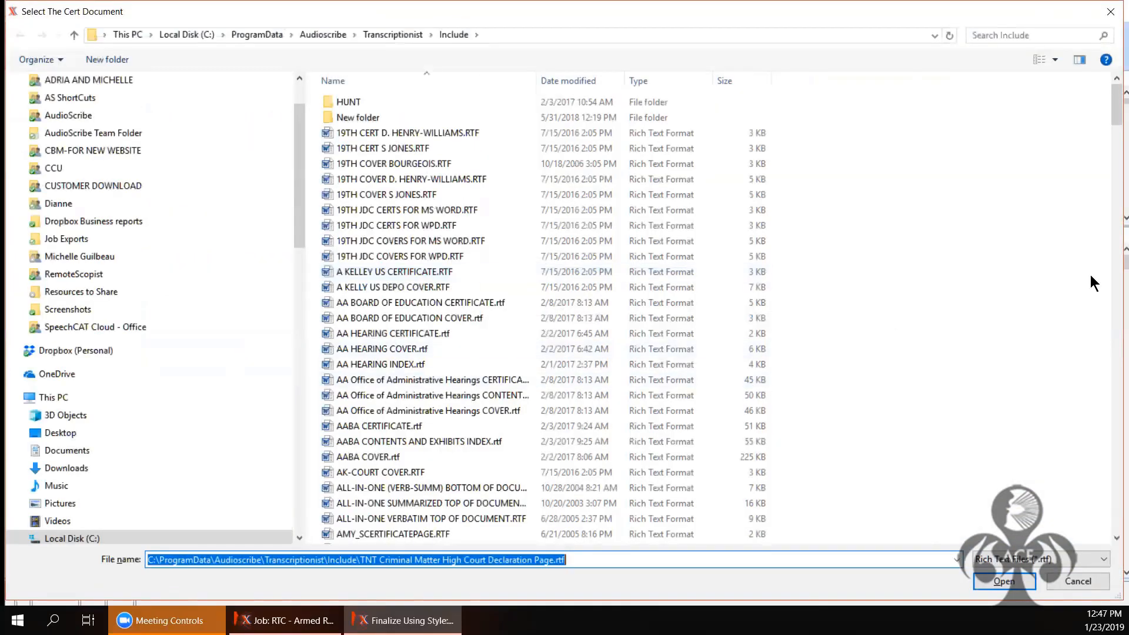
scroll(1115, 340, down, 1)
drag(1111, 331, 1032, 487)
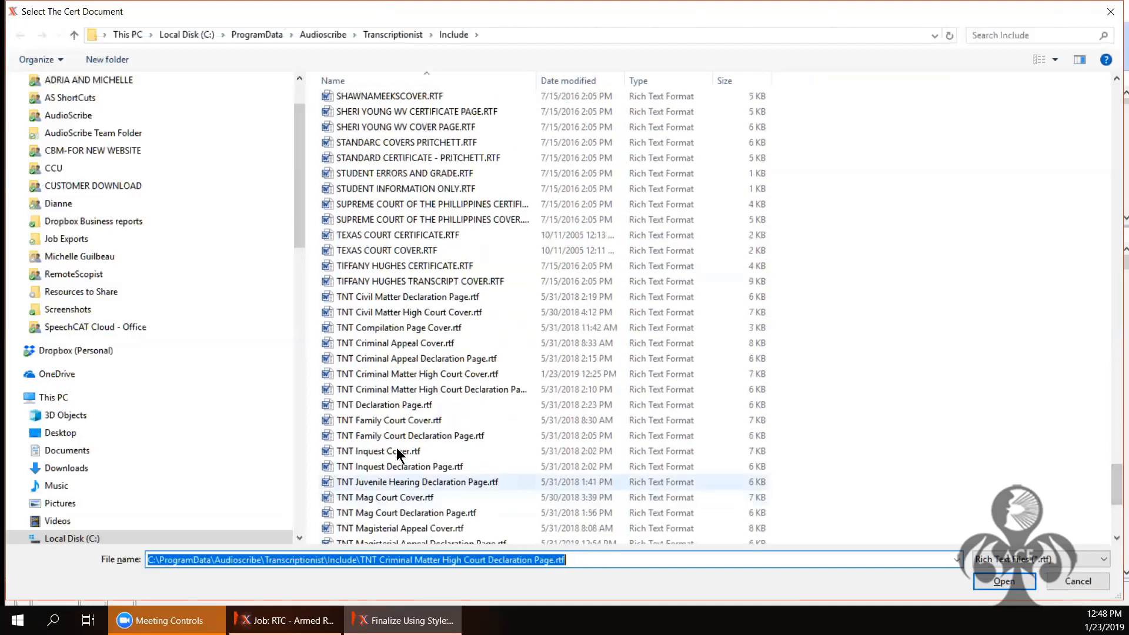
click(389, 482)
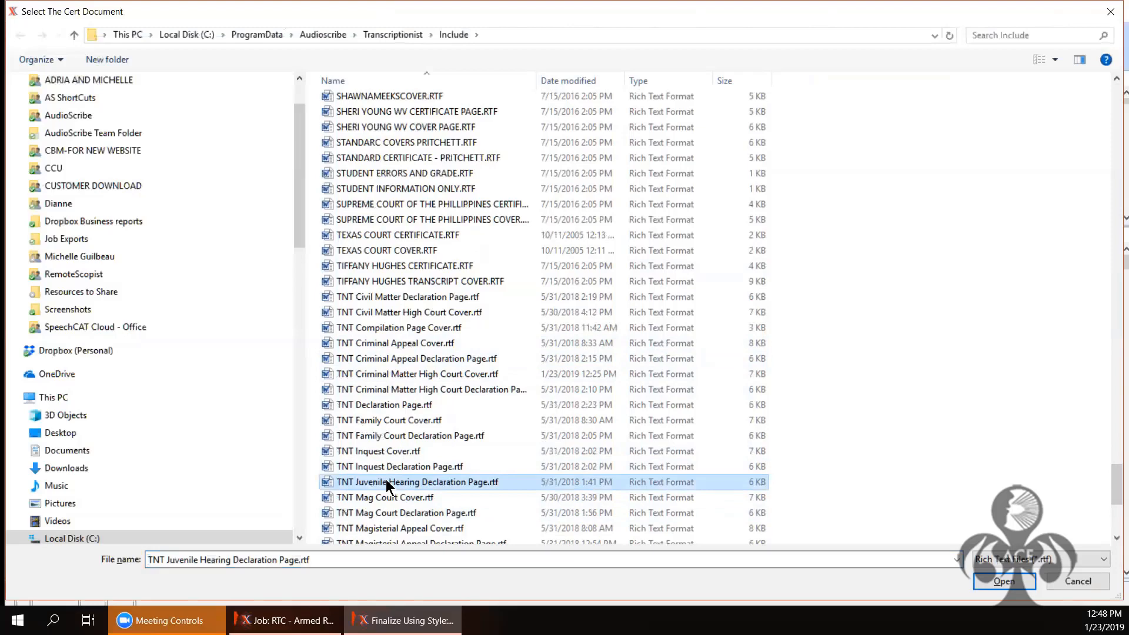
click(1005, 581)
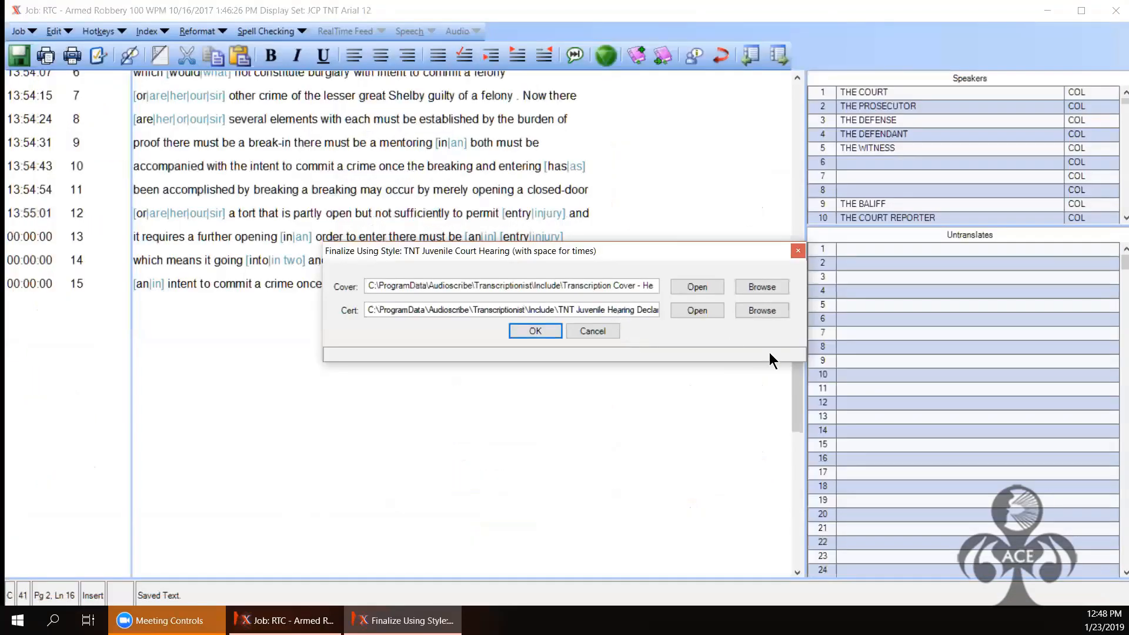
key(End)
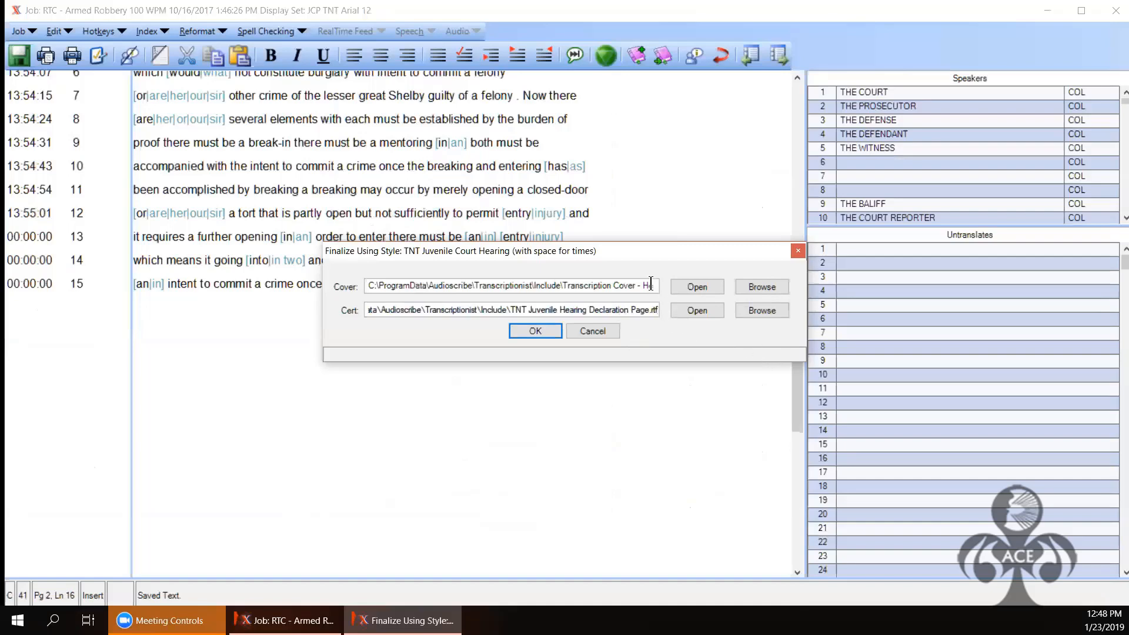
click(651, 285)
key(End)
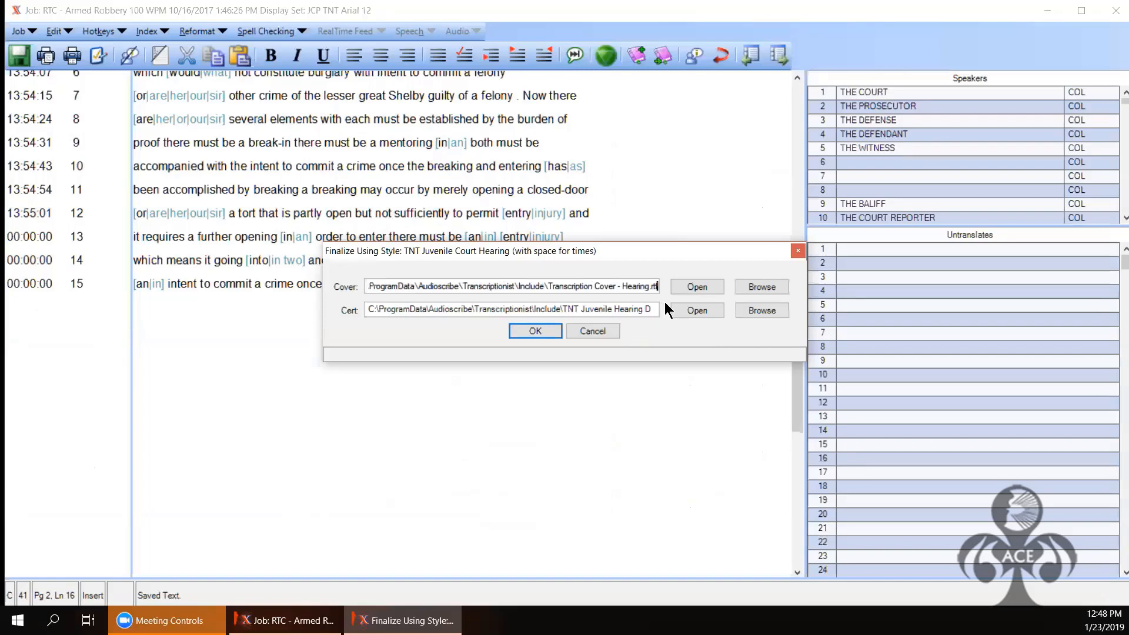
click(537, 328)
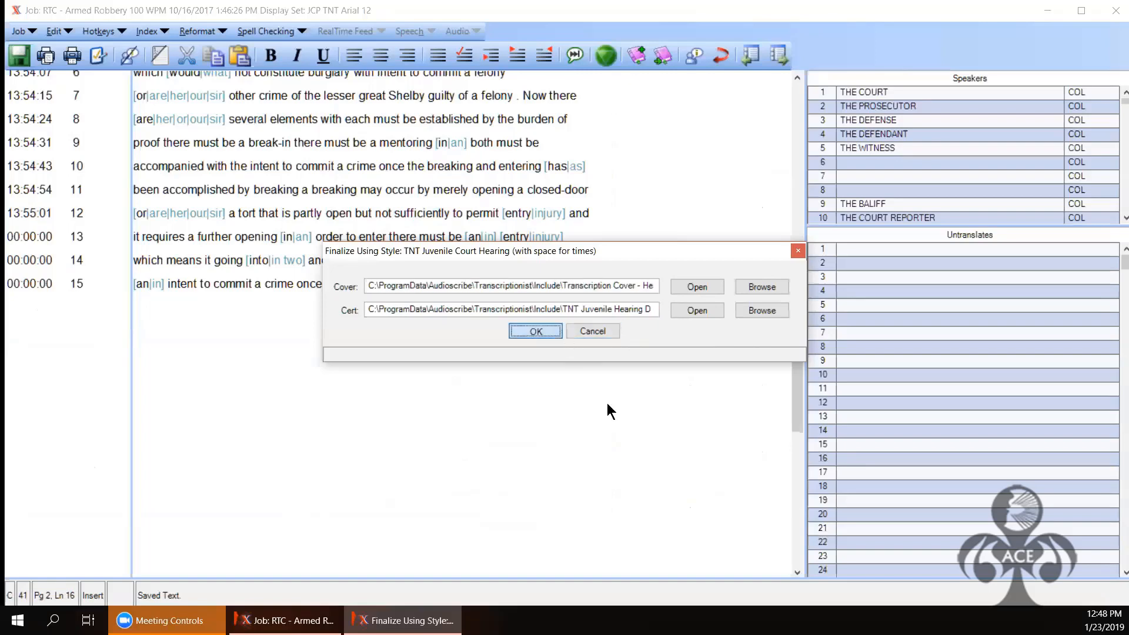
click(607, 404)
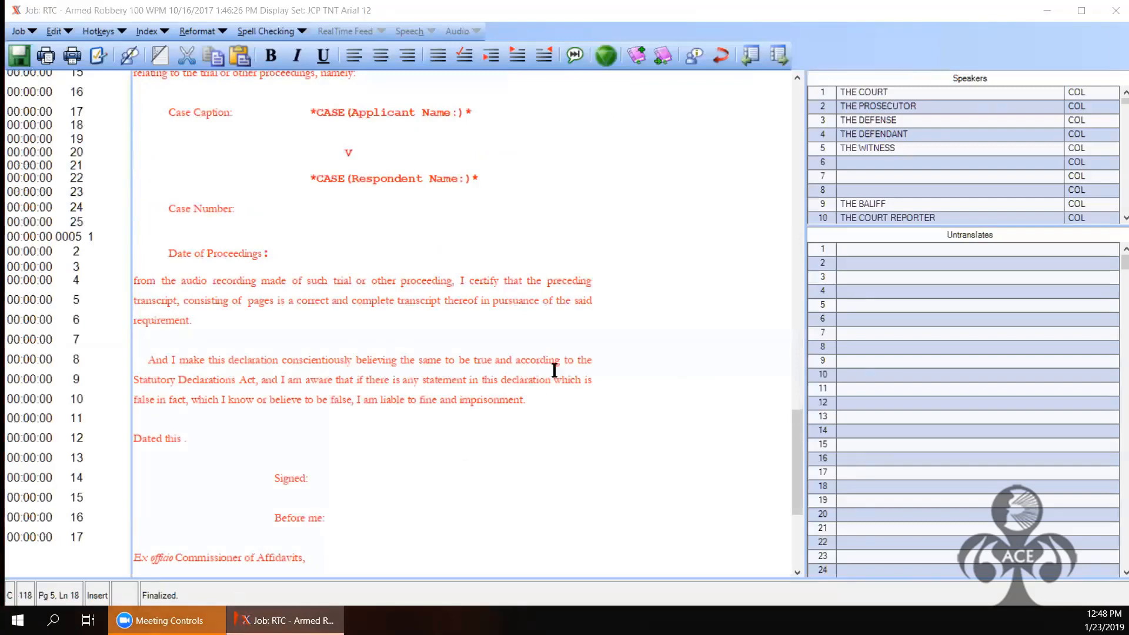
drag(793, 452, 789, 419)
scroll(277, 294, up, 1)
scroll(778, 372, down, 4)
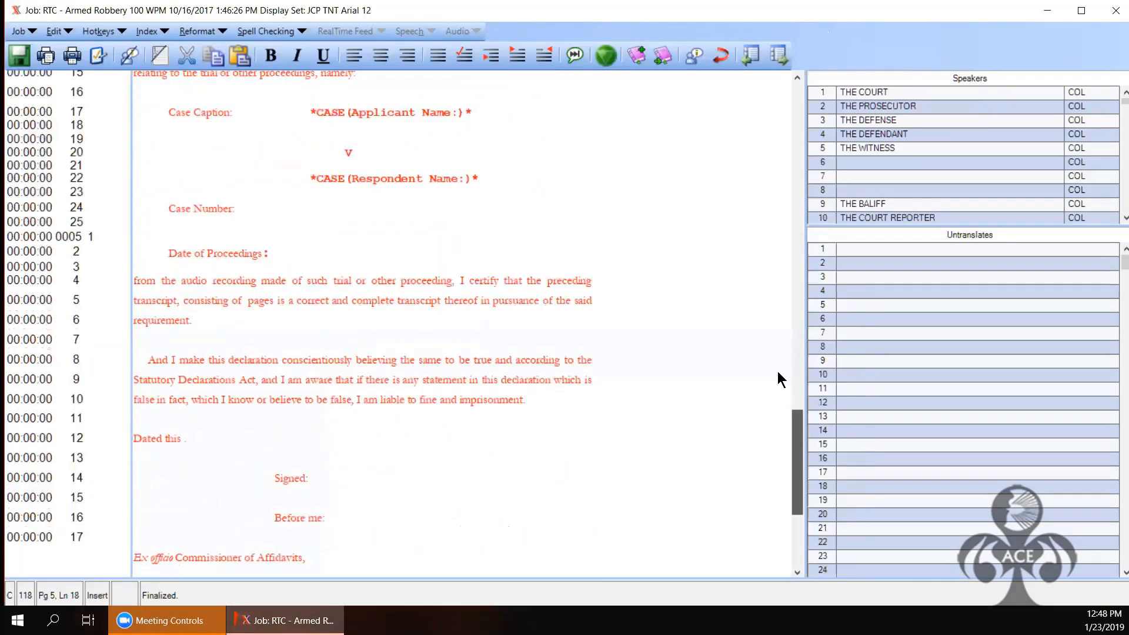
scroll(776, 370, up, 7)
scroll(773, 366, up, 1)
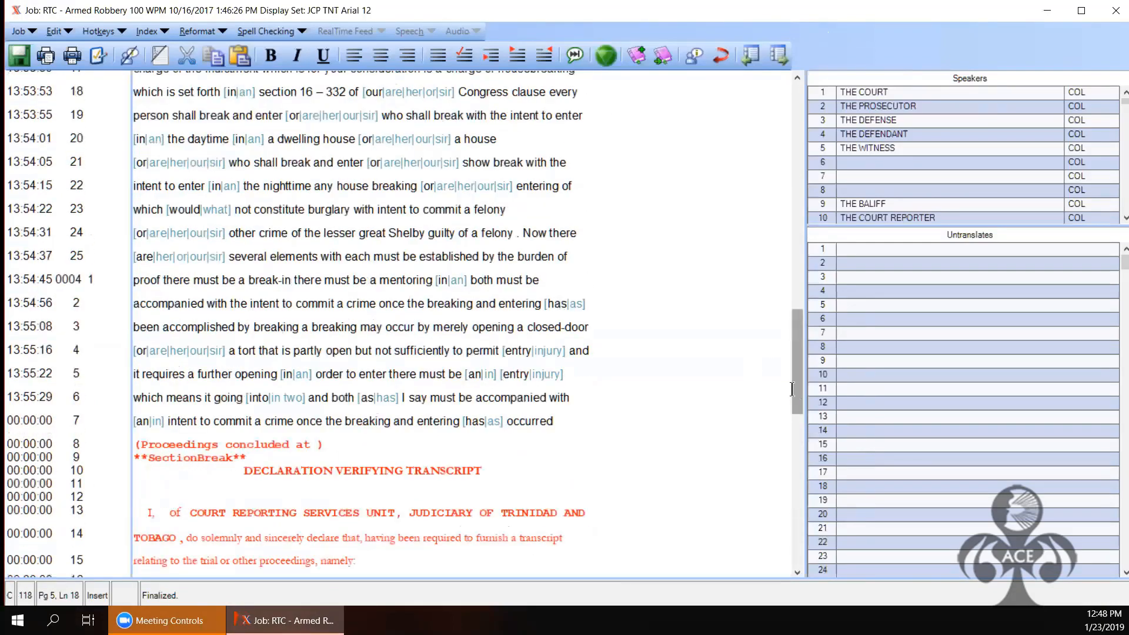
scroll(800, 389, up, 2)
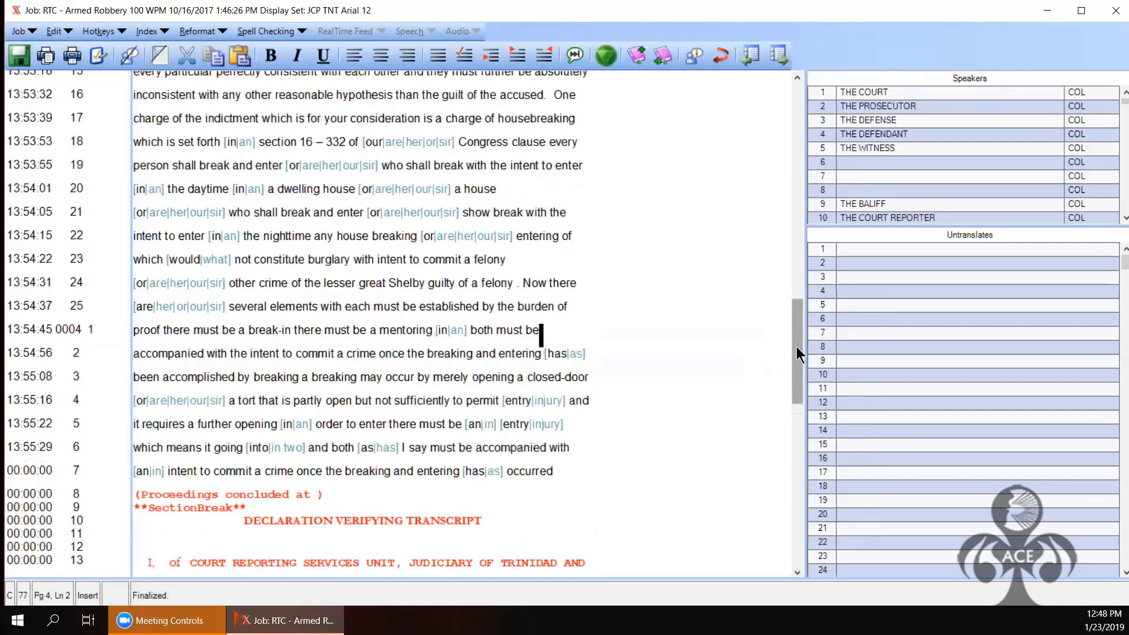
scroll(796, 347, up, 10)
click(796, 154)
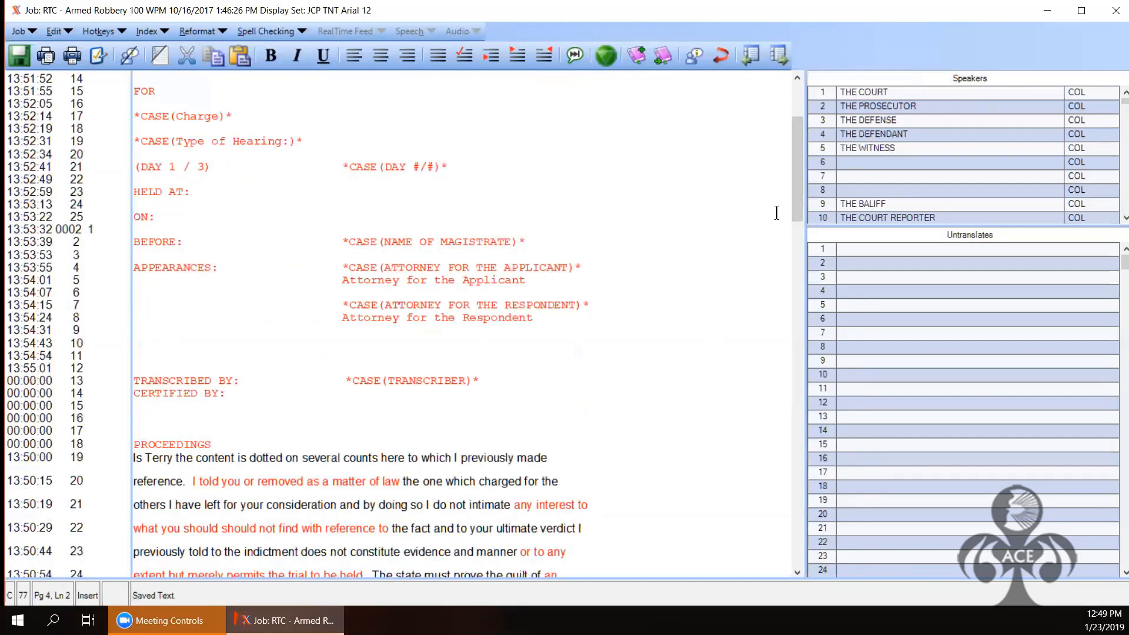
scroll(795, 225, down, 2)
scroll(800, 354, down, 10)
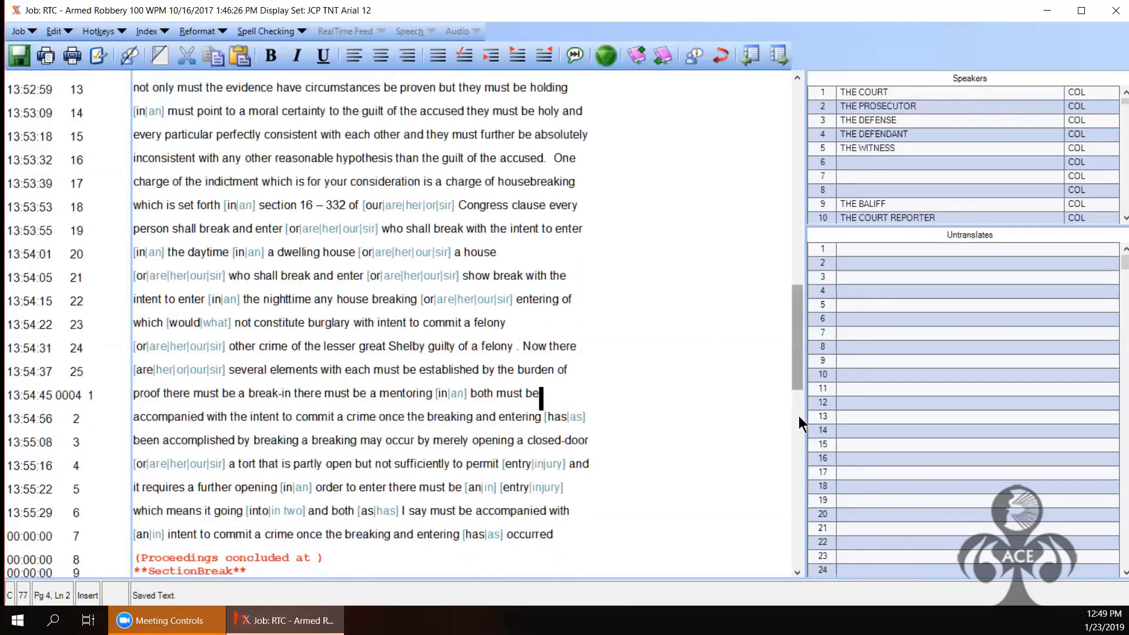
scroll(801, 418, down, 5)
click(256, 255)
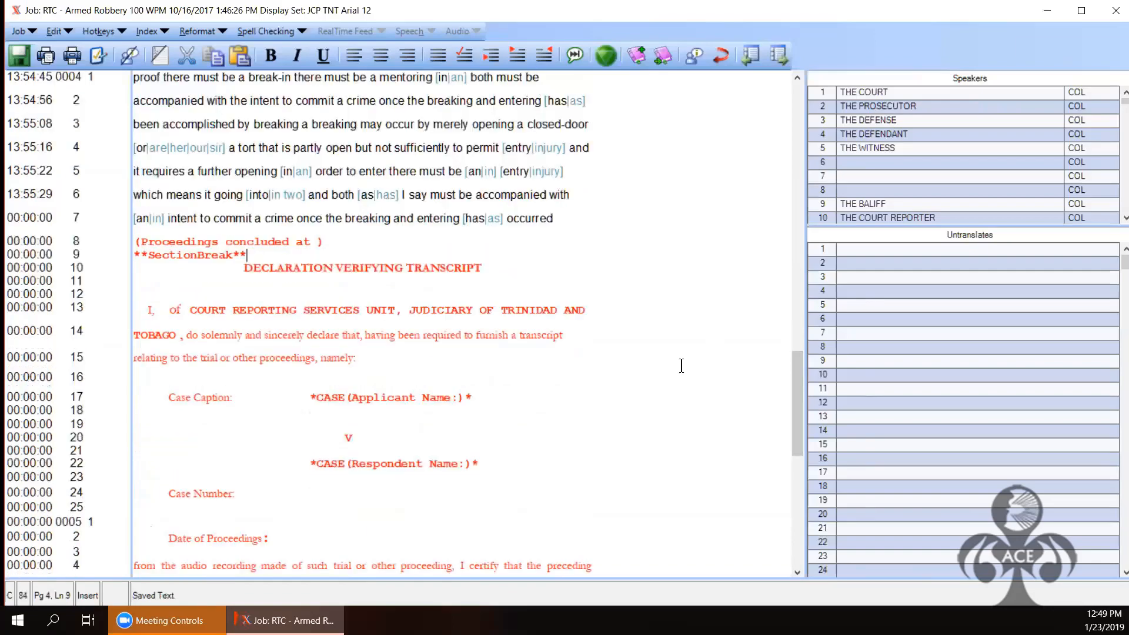
scroll(799, 393, down, 1)
scroll(806, 450, down, 8)
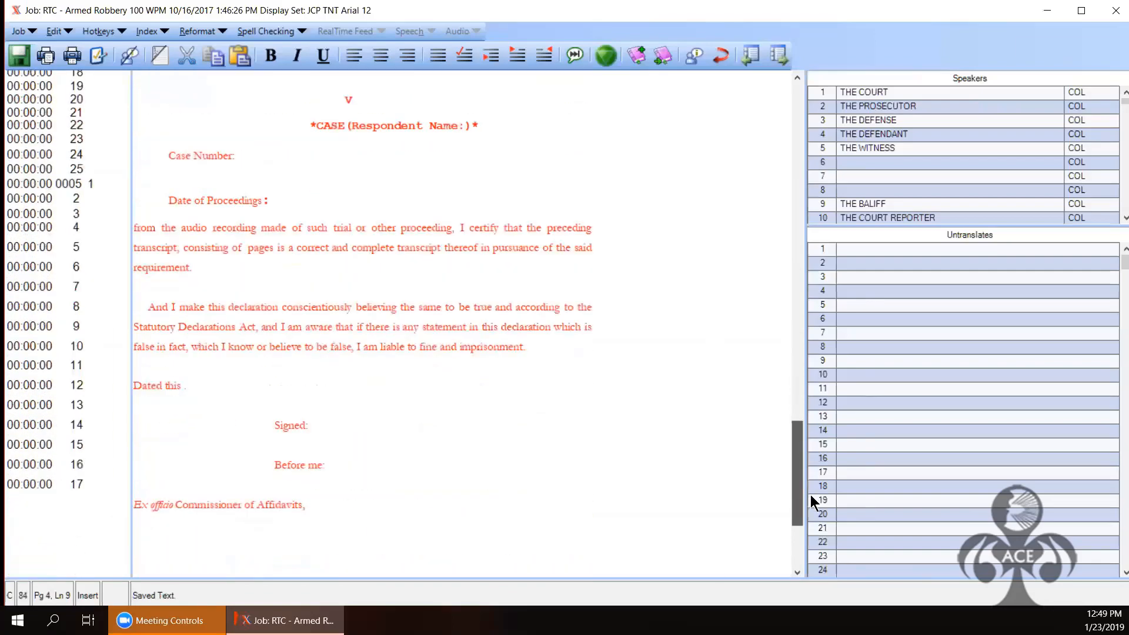
scroll(789, 357, up, 8)
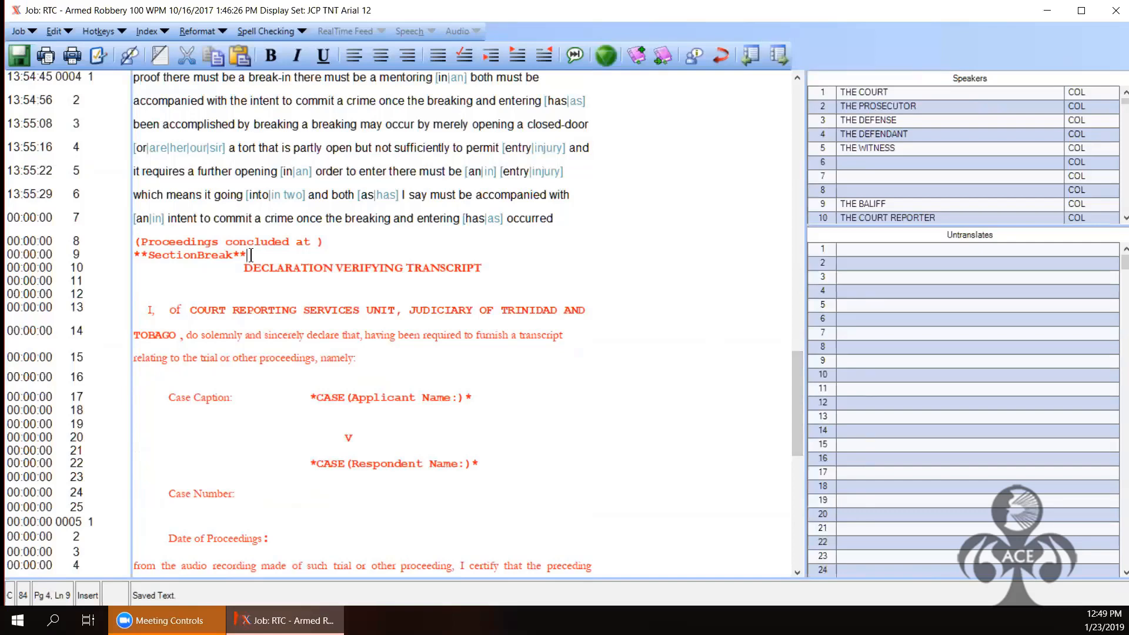
Step: Paste the **SectionBreak** marker on the line below CERTIFIED BY:
key(shift+Left)
key(shift+Left)
key(shift+Left)
key(shift+Left)
key(shift+Left)
key(shift+Left)
key(shift+Left)
key(shift+Left)
key(shift+Left)
key(shift+Left)
key(shift+Left)
key(shift+Left)
key(shift+Left)
key(shift+Left)
key(shift+Left)
key(shift+Left)
key(ctrl+c)
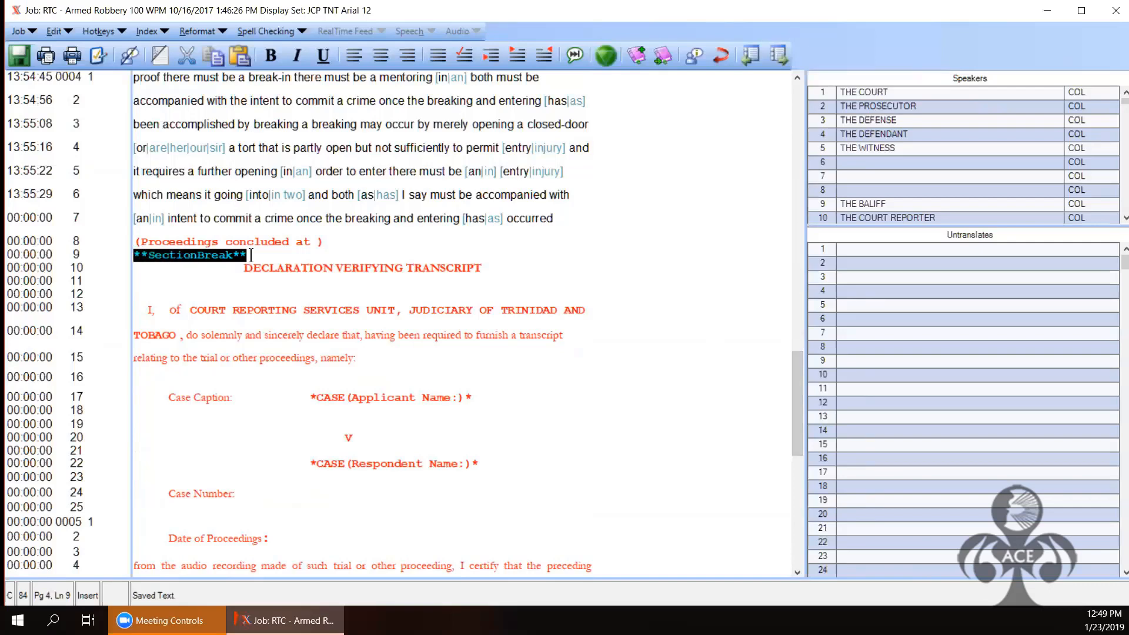
key(ctrl+Home)
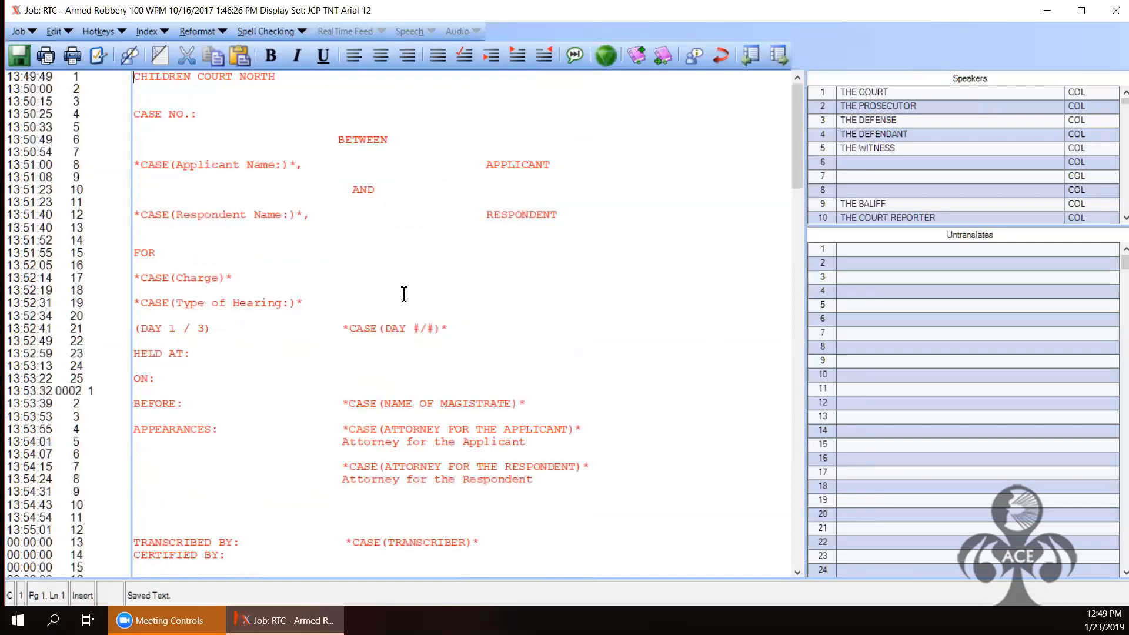
click(175, 566)
click(798, 572)
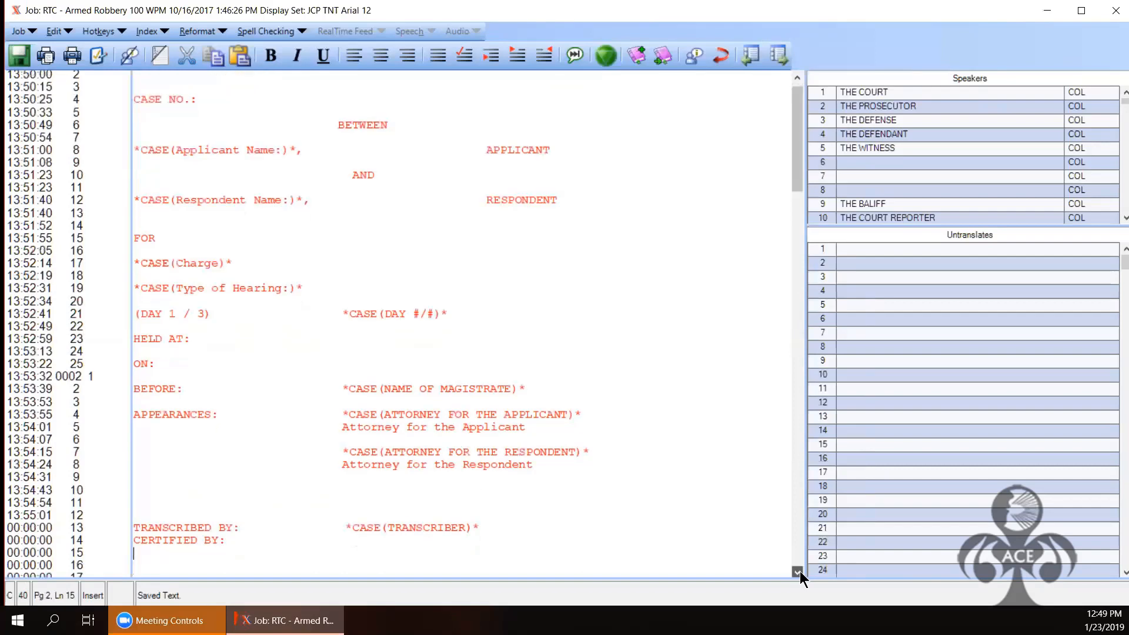
scroll(799, 571, down, 2)
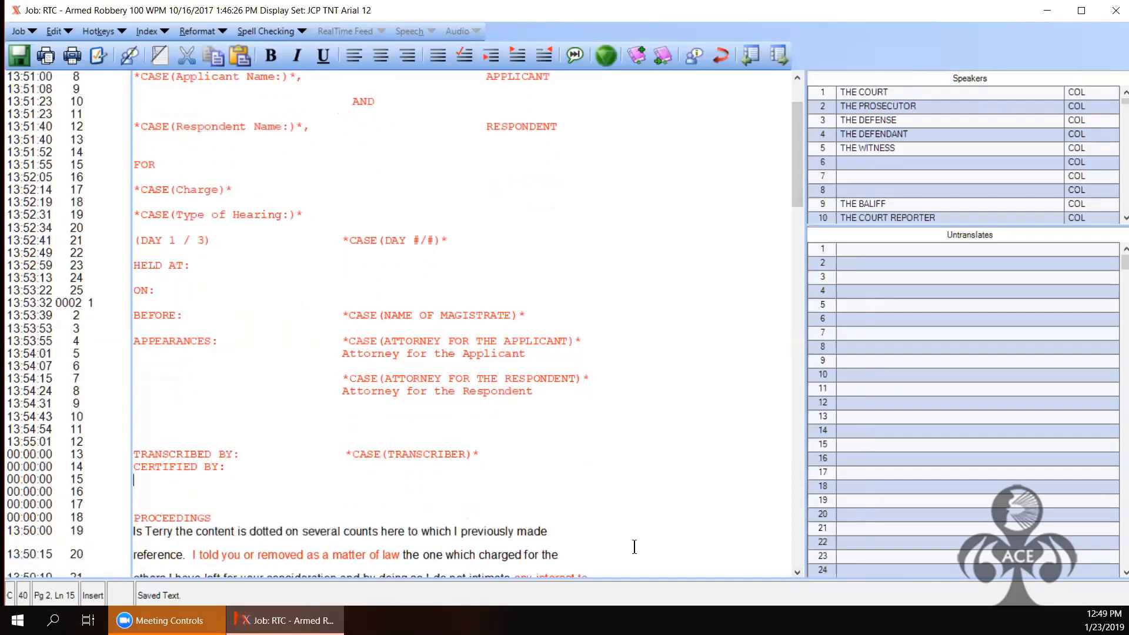
key(ctrl+v)
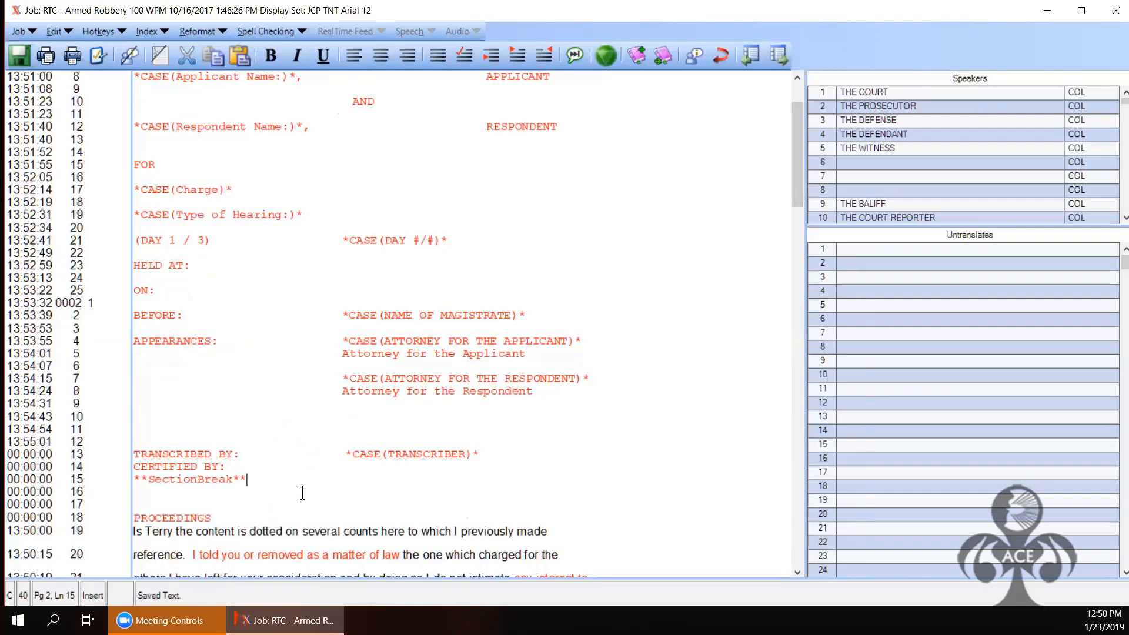
Step: Delete the blank line before PROCEEDINGS and select the whole transcript
click(219, 494)
key(Delete)
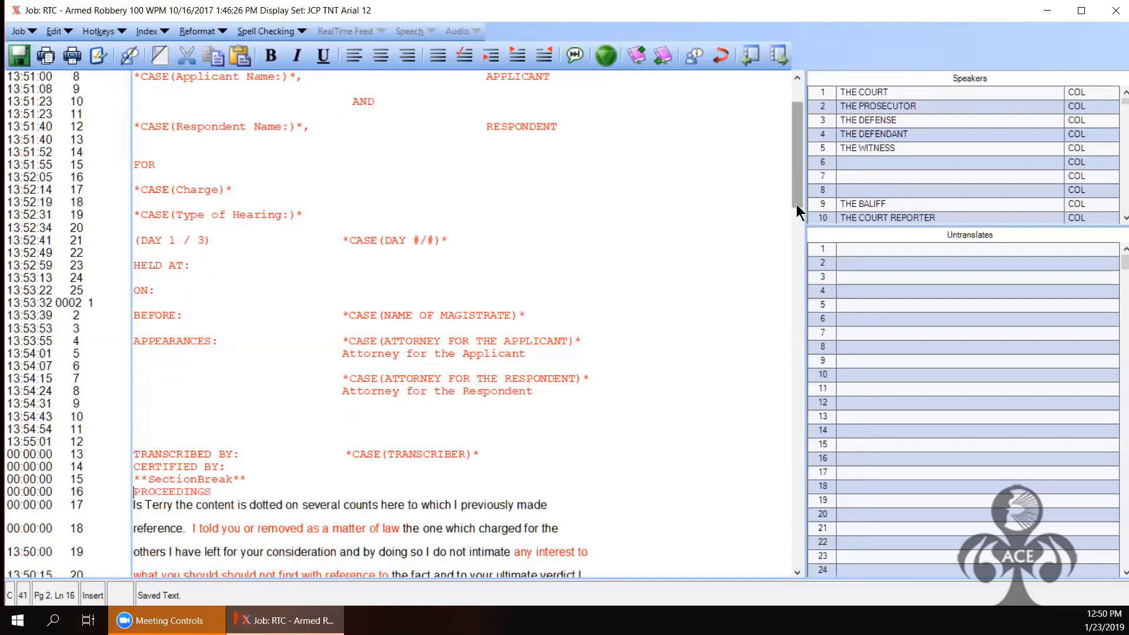
scroll(797, 204, down, 10)
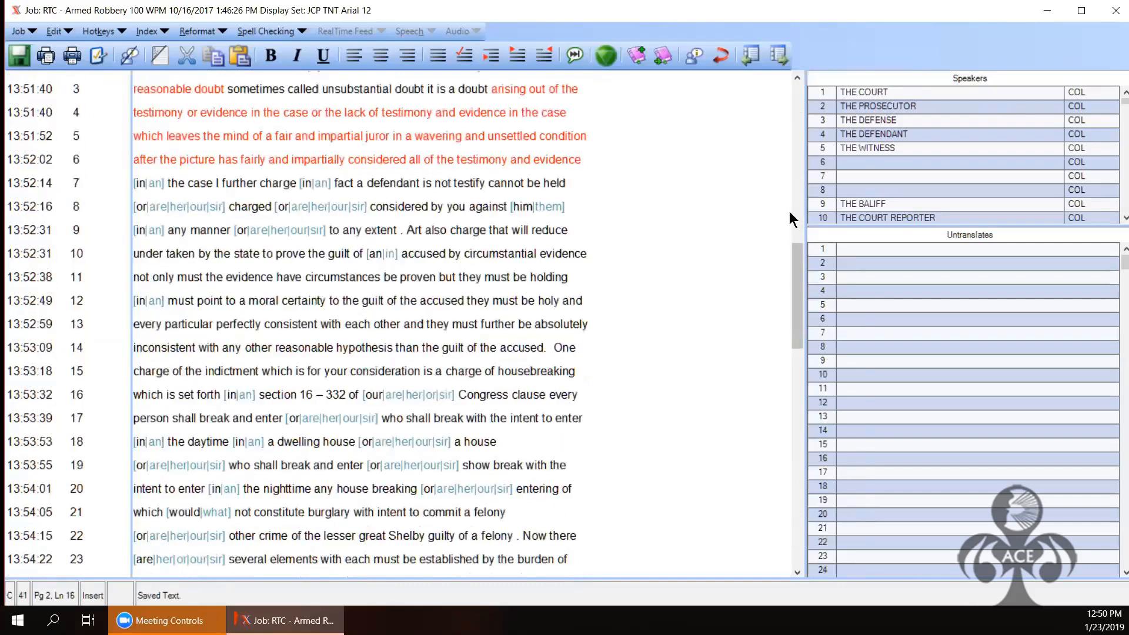
click(789, 200)
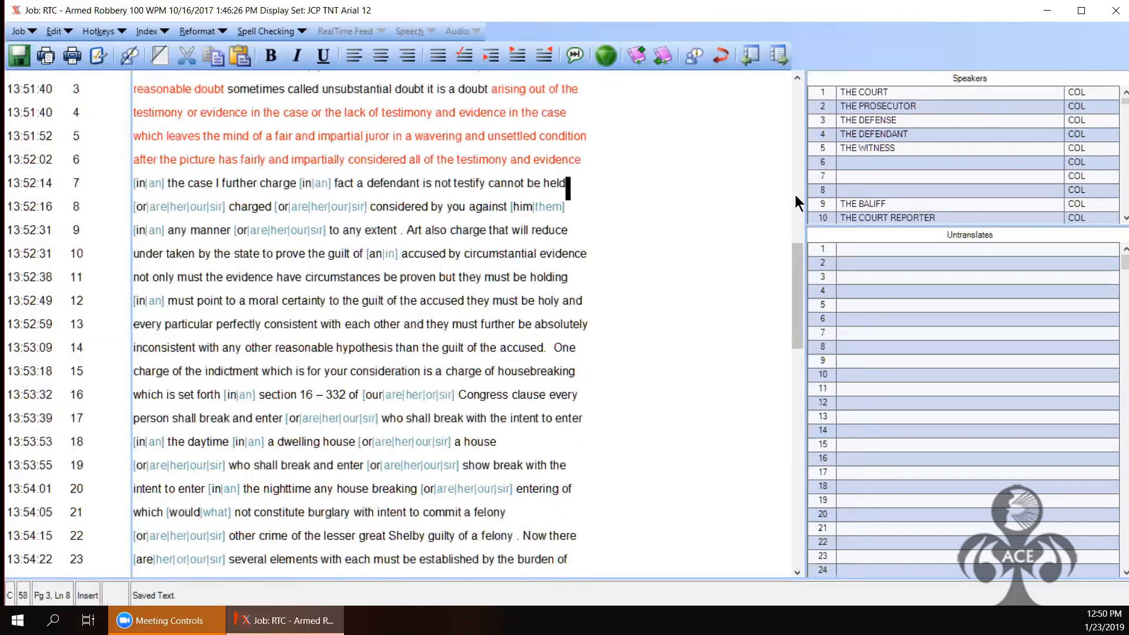
scroll(795, 195, up, 10)
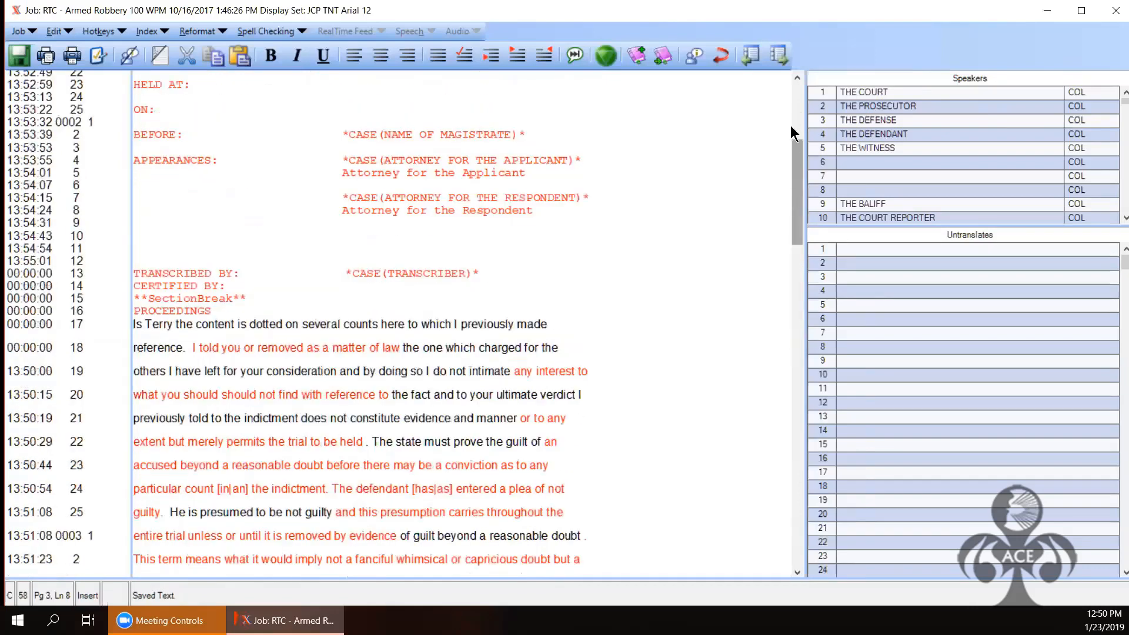
click(459, 217)
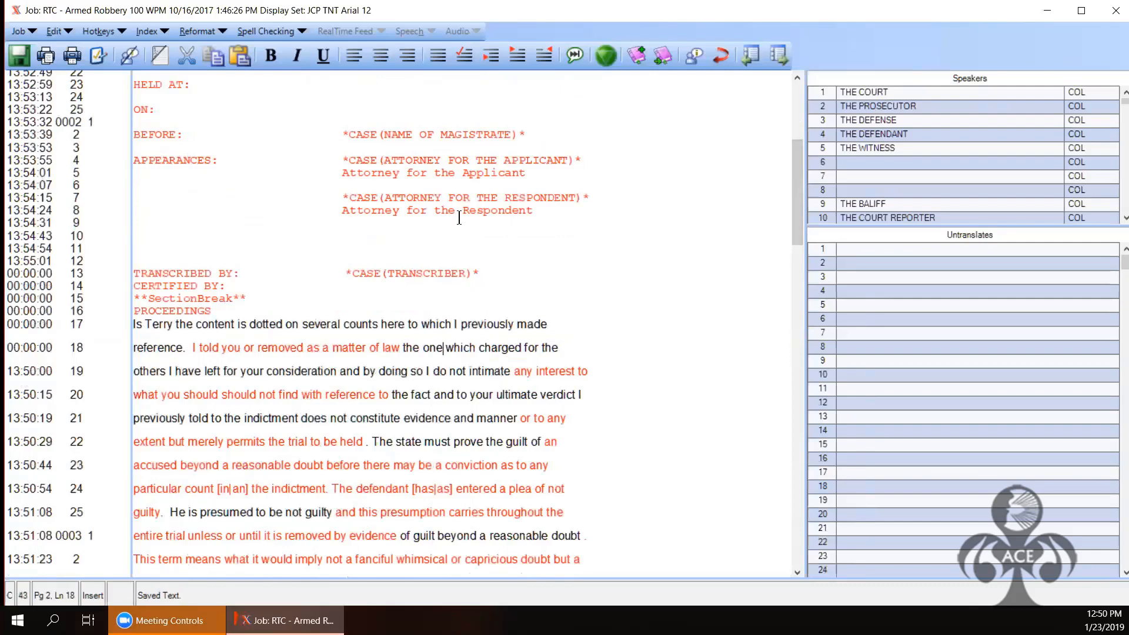
key(ctrl+a)
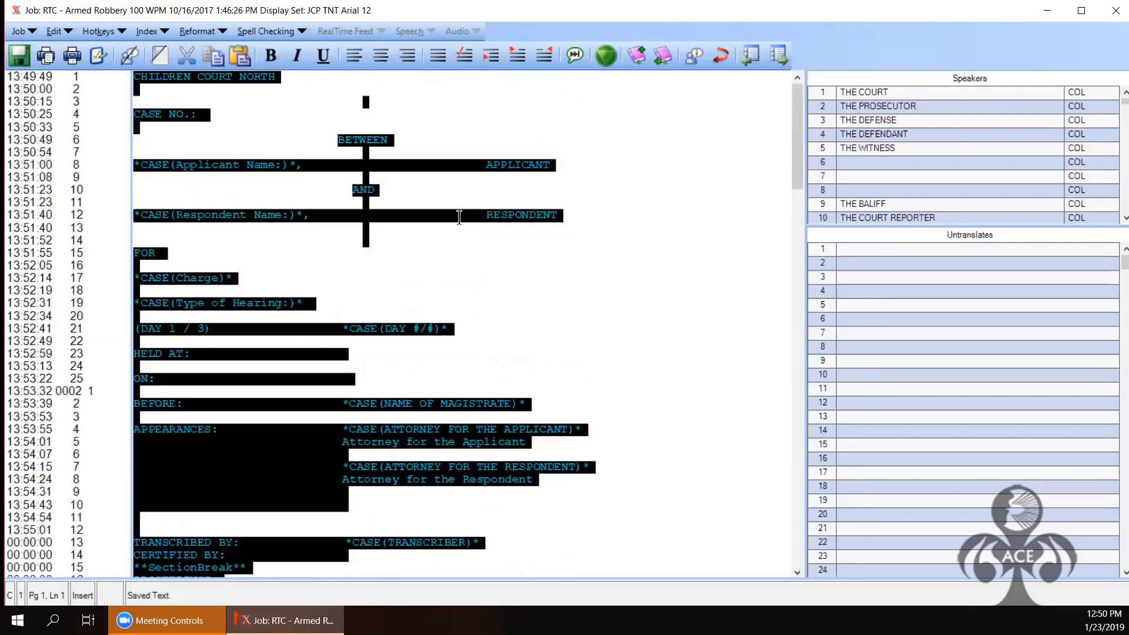
Step: Set the whole transcript's font to Arial Rounded MT Bold, size 12
click(59, 31)
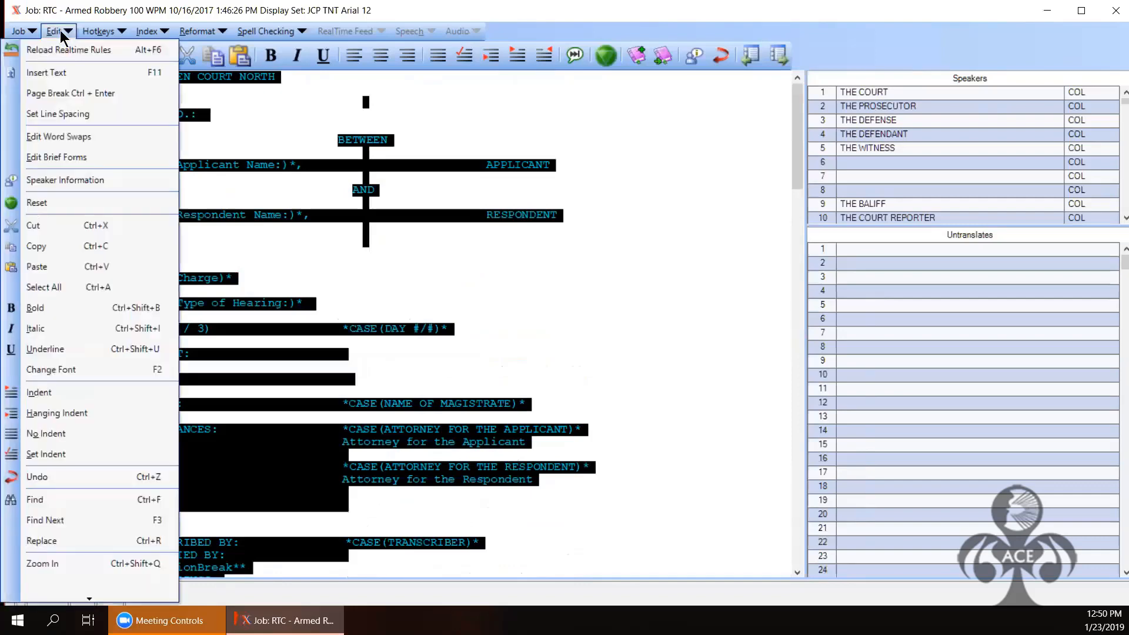
click(83, 369)
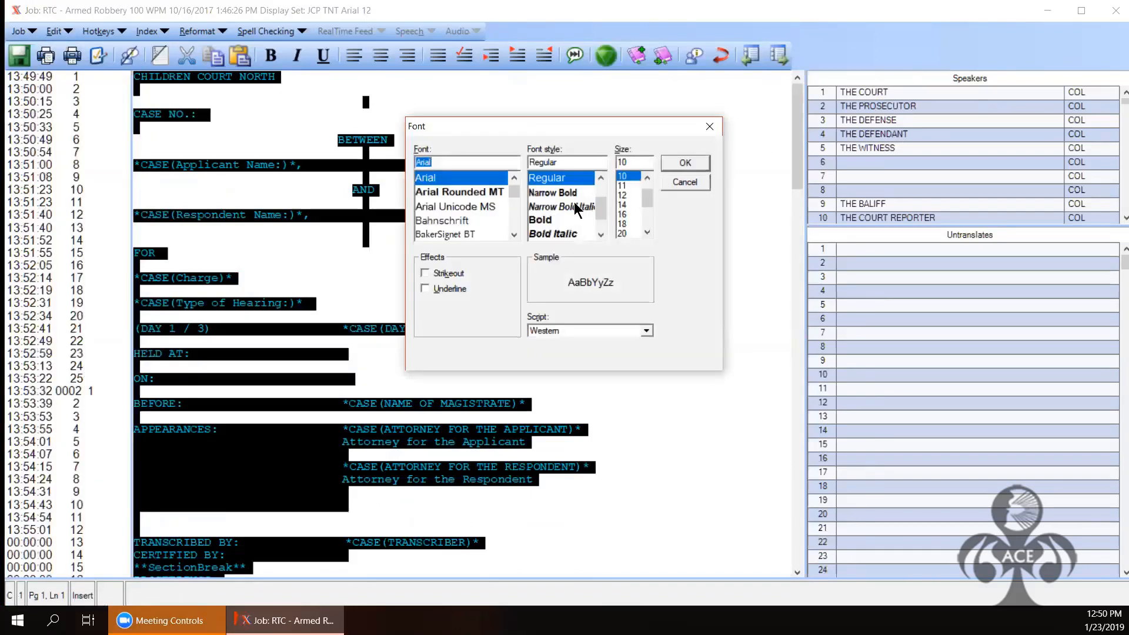
drag(515, 193, 513, 203)
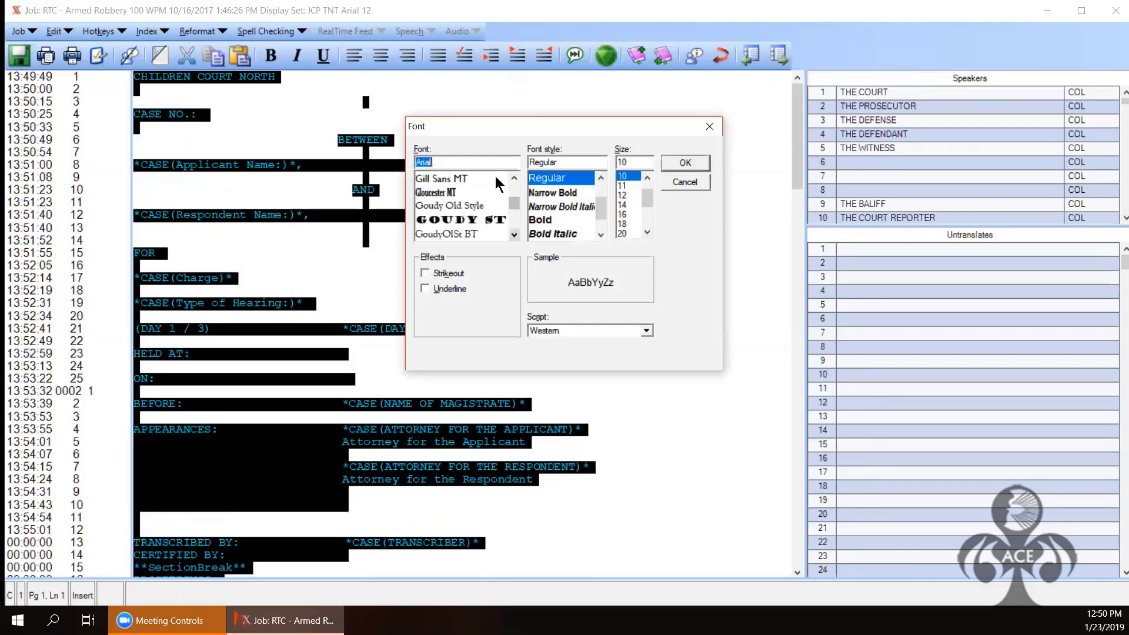
text(Aria)
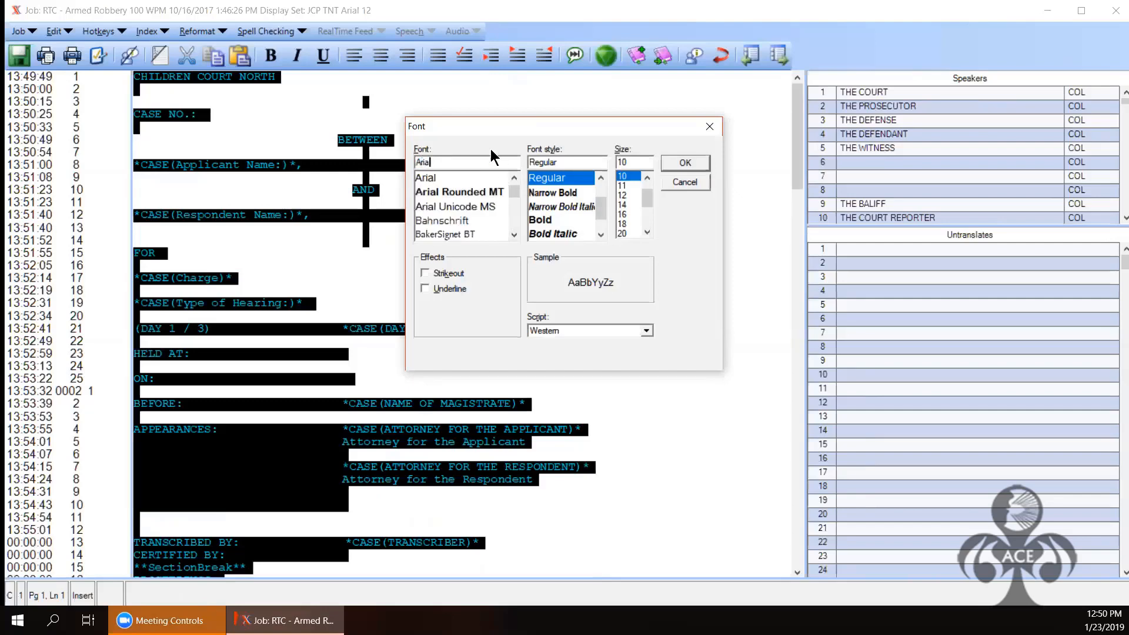
click(470, 193)
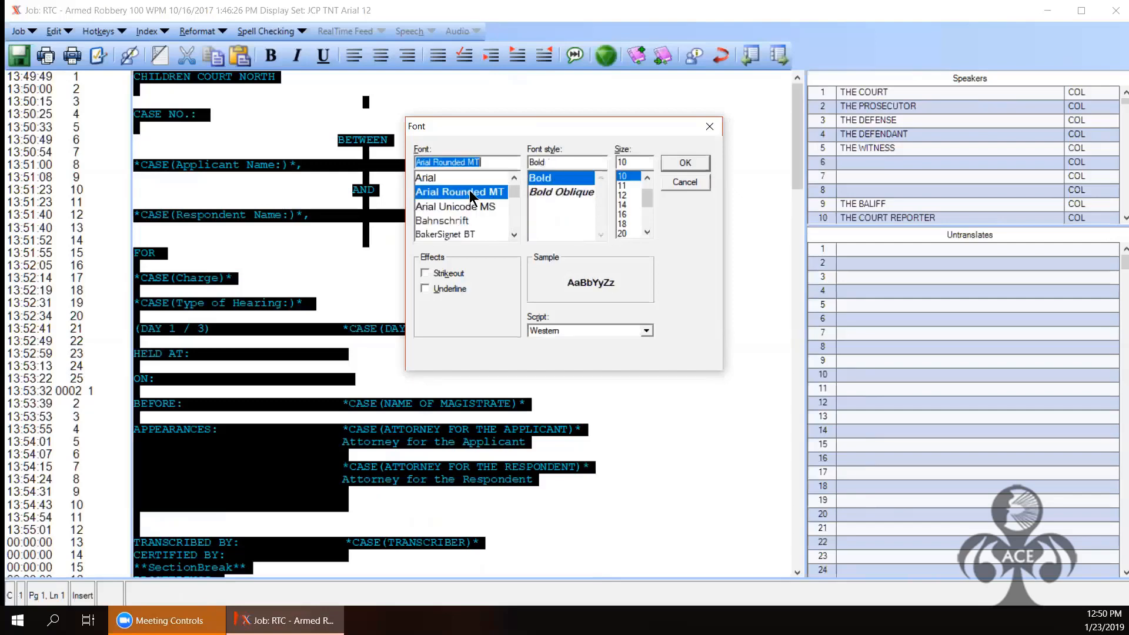
click(635, 195)
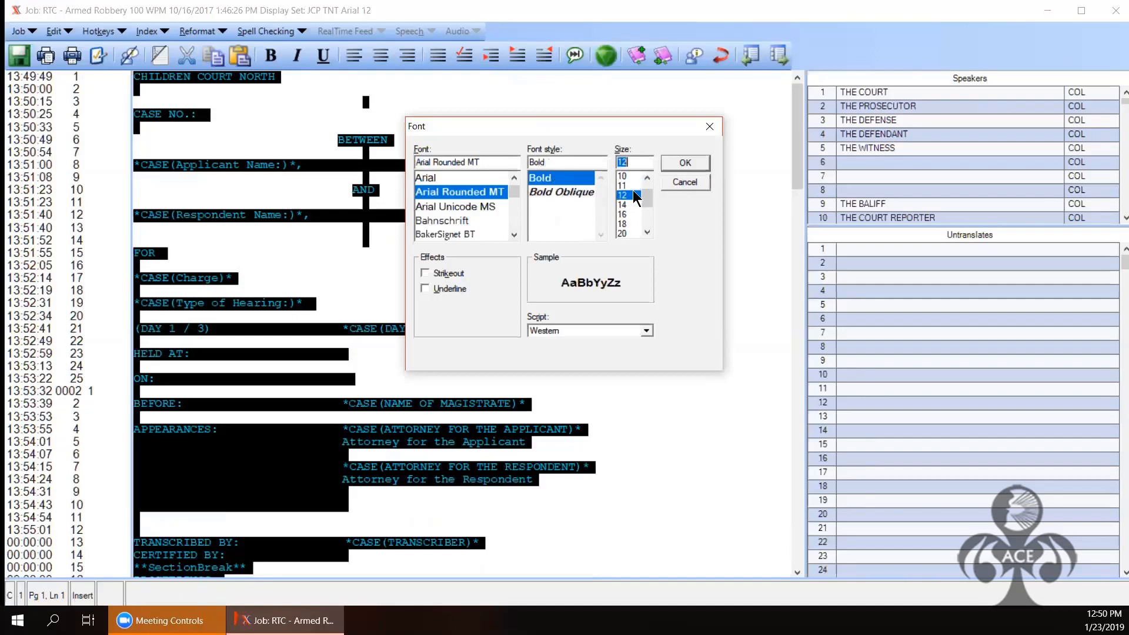
click(683, 163)
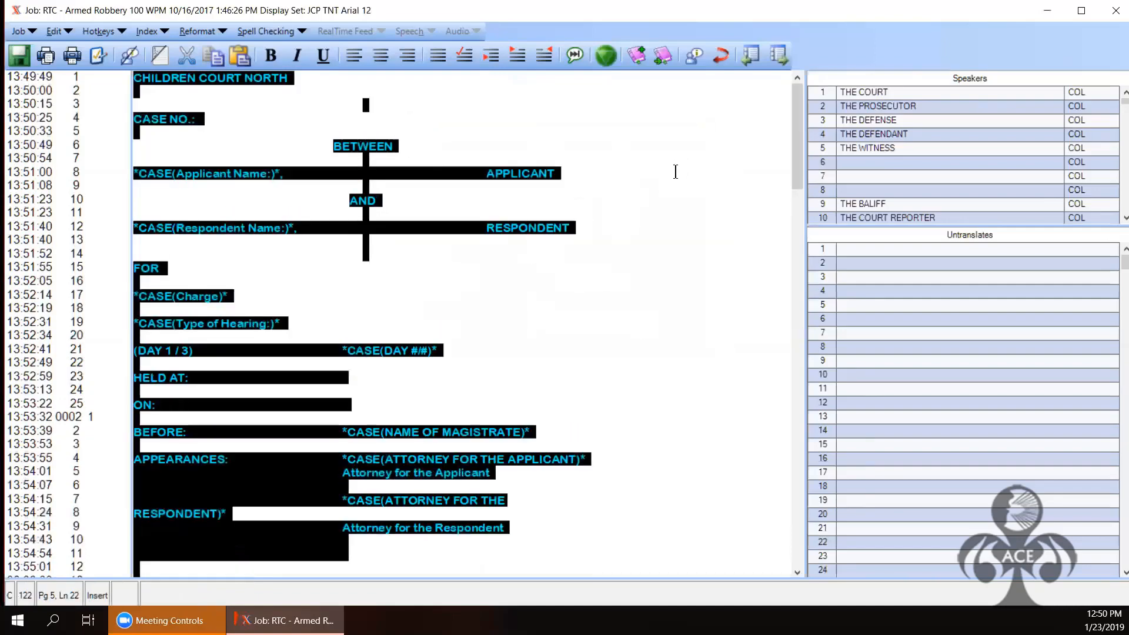
click(676, 172)
Step: Save the reformatted transcript
click(794, 221)
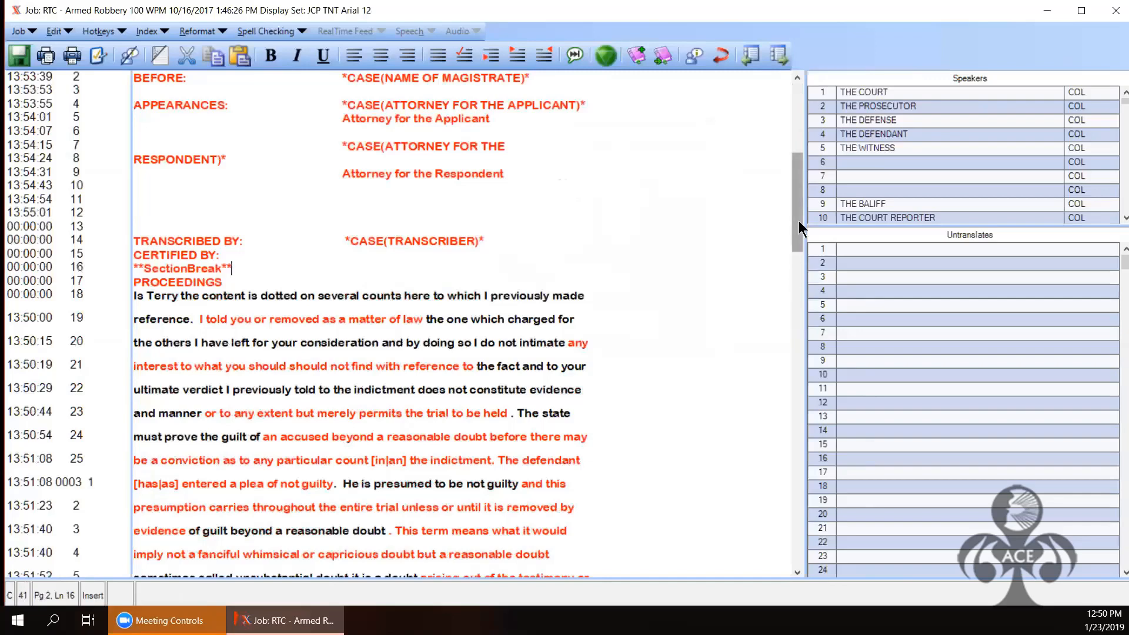
key(ctrl+s)
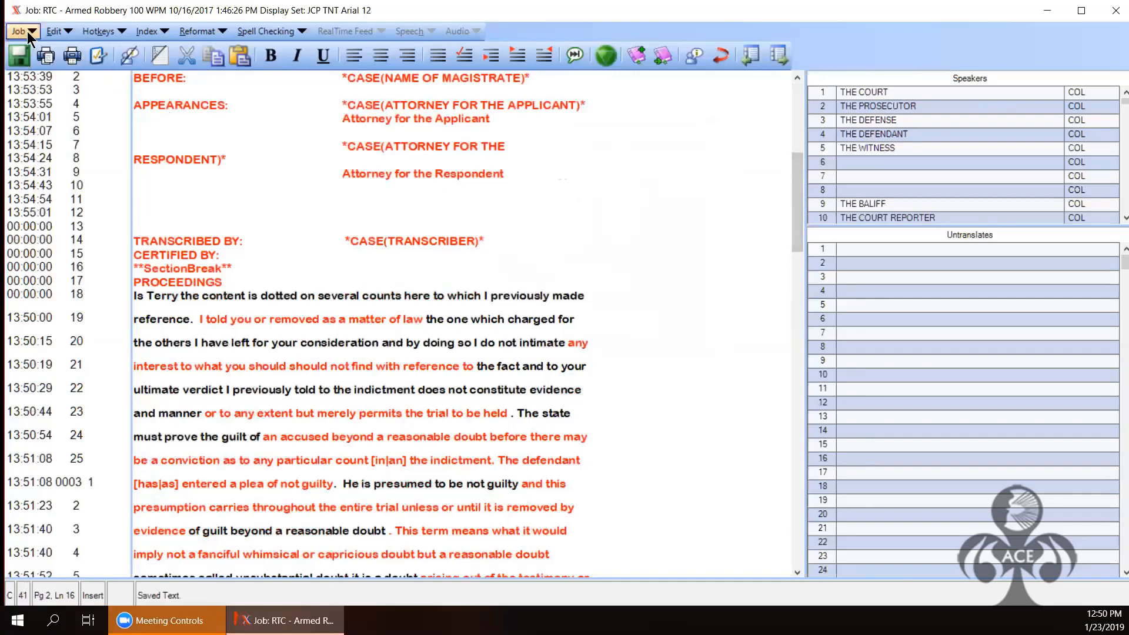
click(27, 30)
Step: Present the transcript as a PDF and page back from page 6 to page 1
click(31, 430)
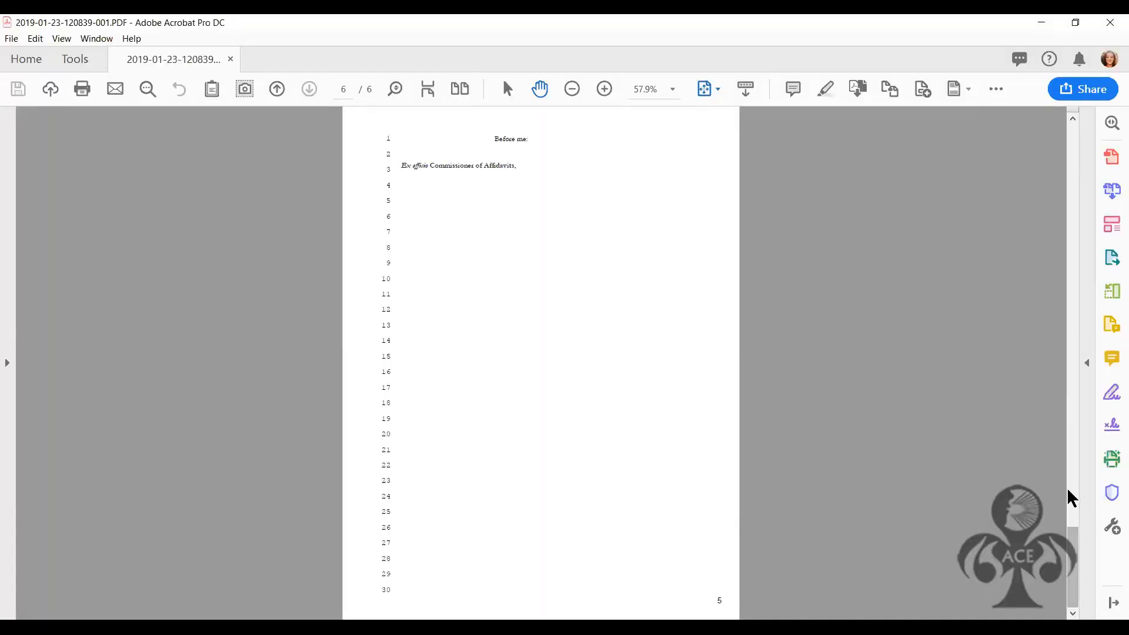
click(1074, 461)
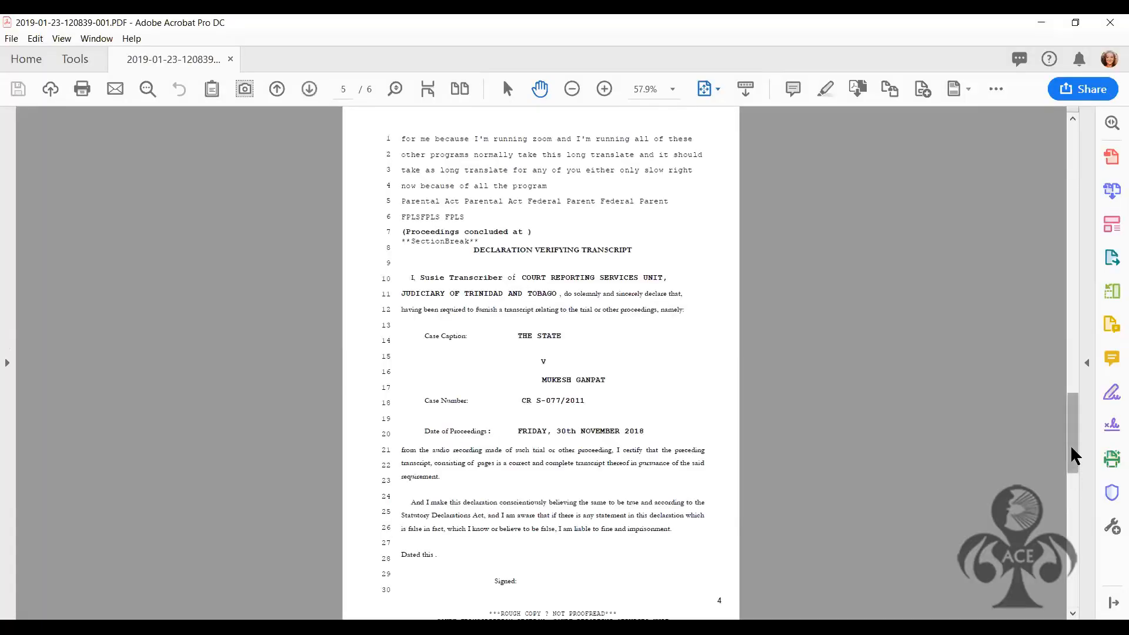
click(1078, 333)
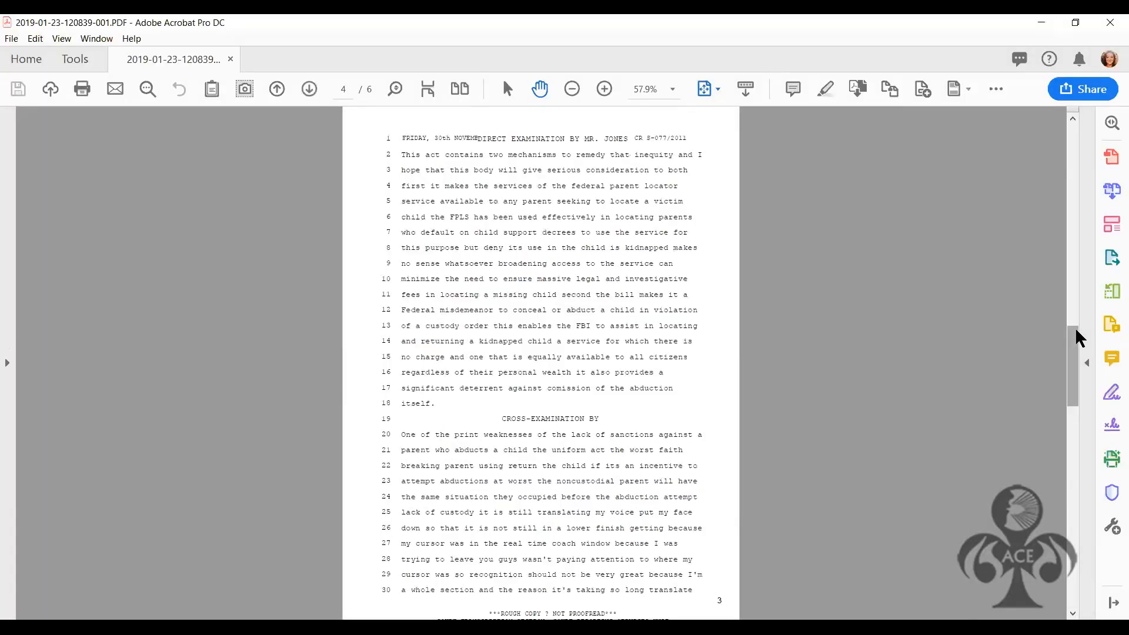
click(1077, 254)
click(1071, 179)
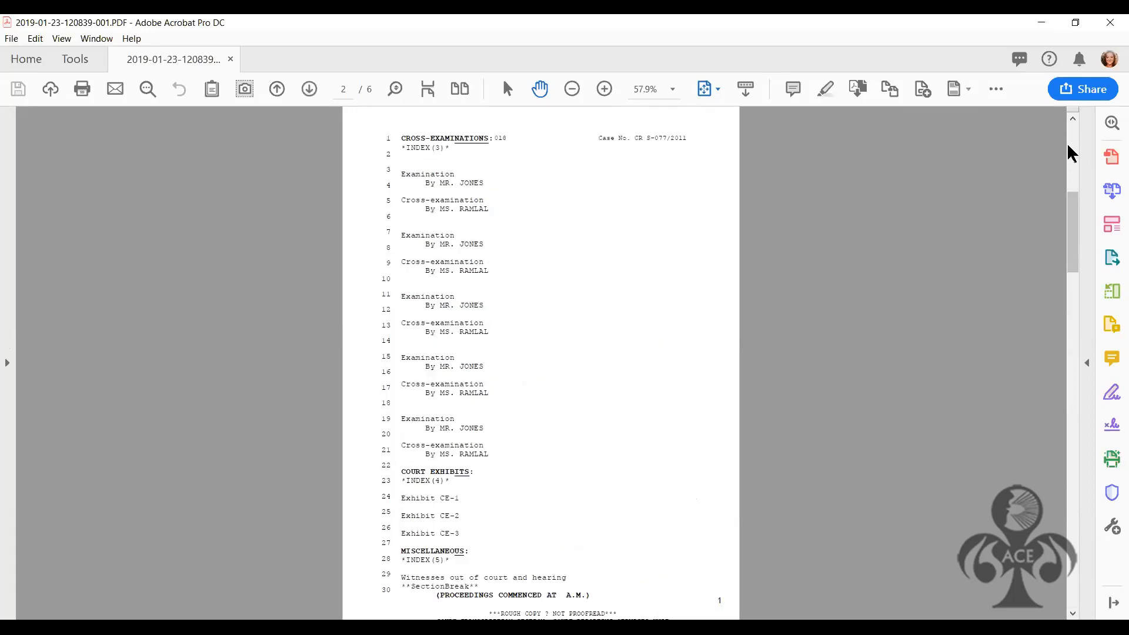
click(1069, 148)
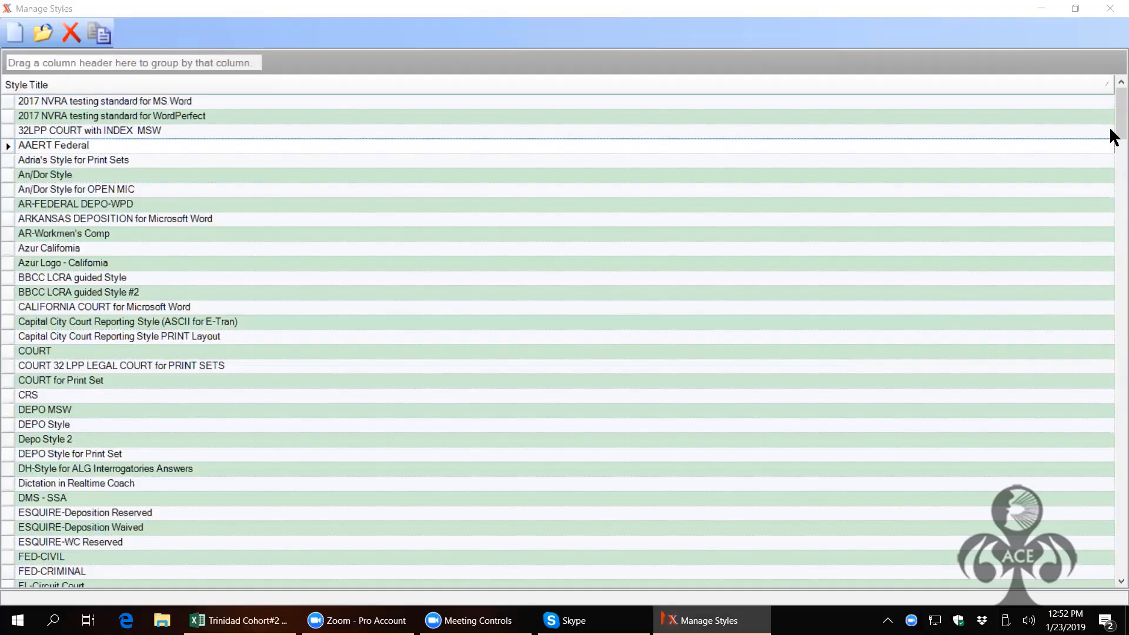
Step: Open the TNT Juvenile Court Hearing style for editing in Manage Styles
drag(1116, 113, 1116, 340)
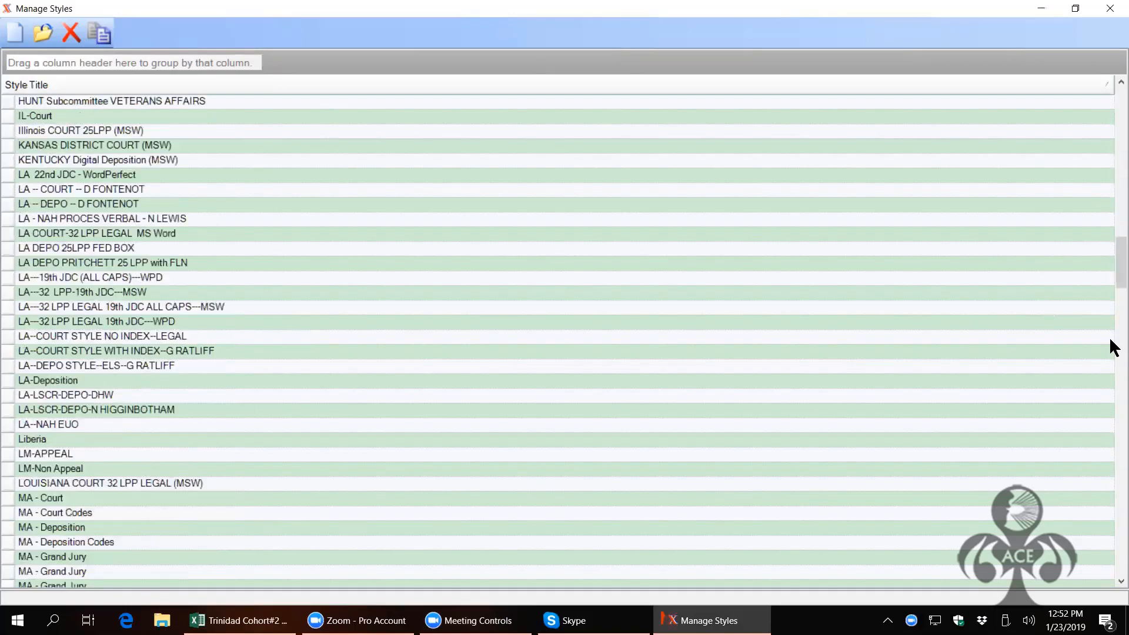
scroll(1112, 342, down, 9)
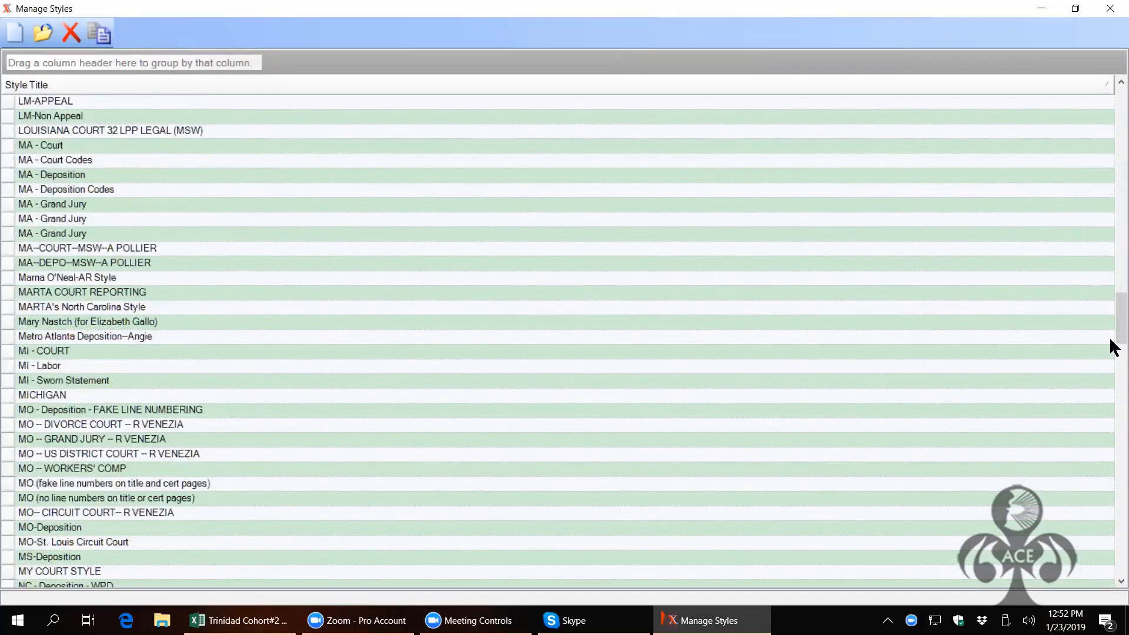
scroll(1112, 341, down, 10)
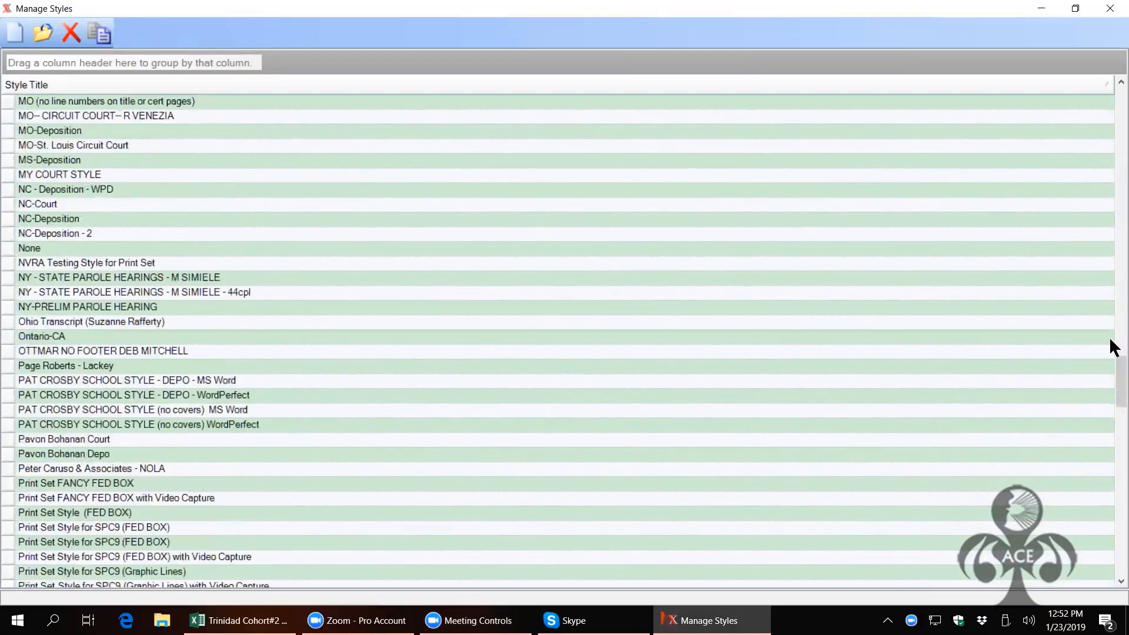
scroll(1111, 340, down, 14)
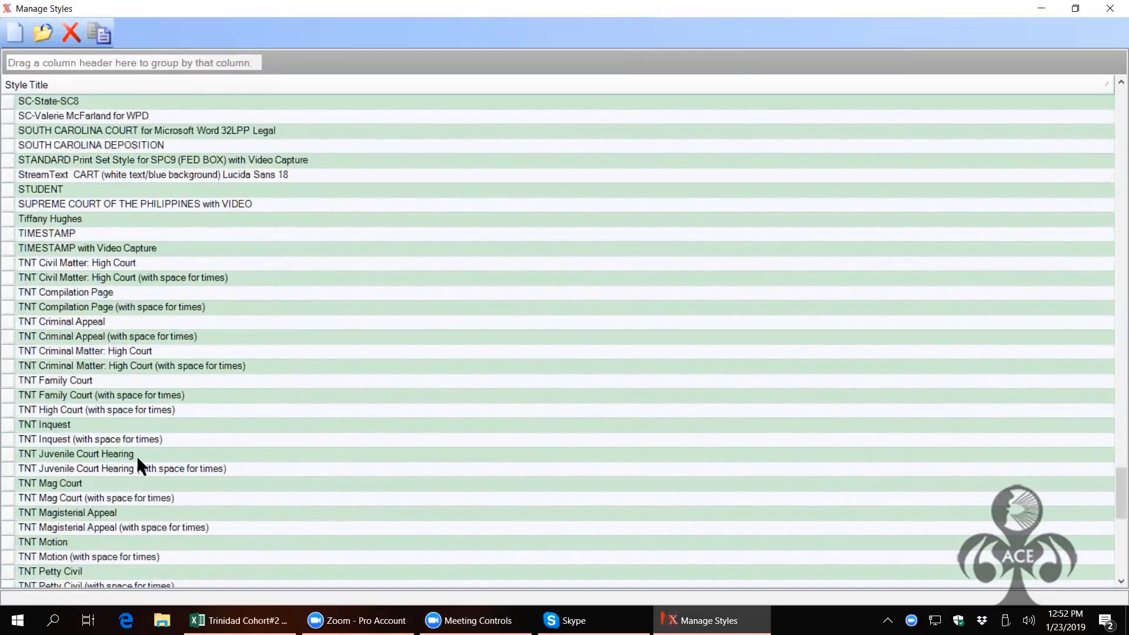
click(9, 457)
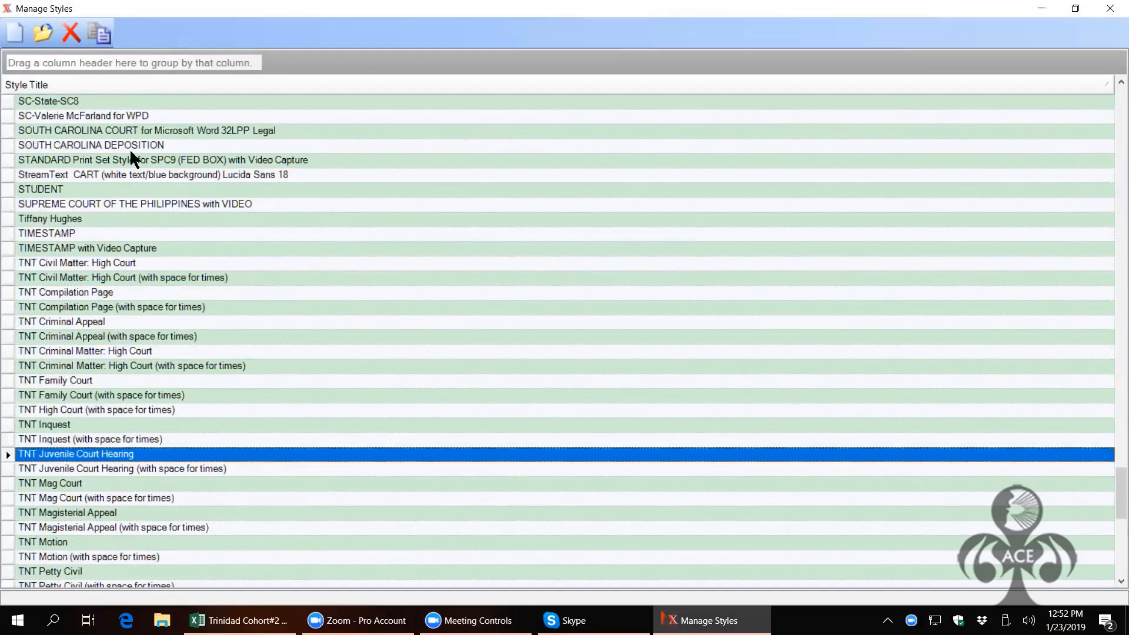
click(37, 32)
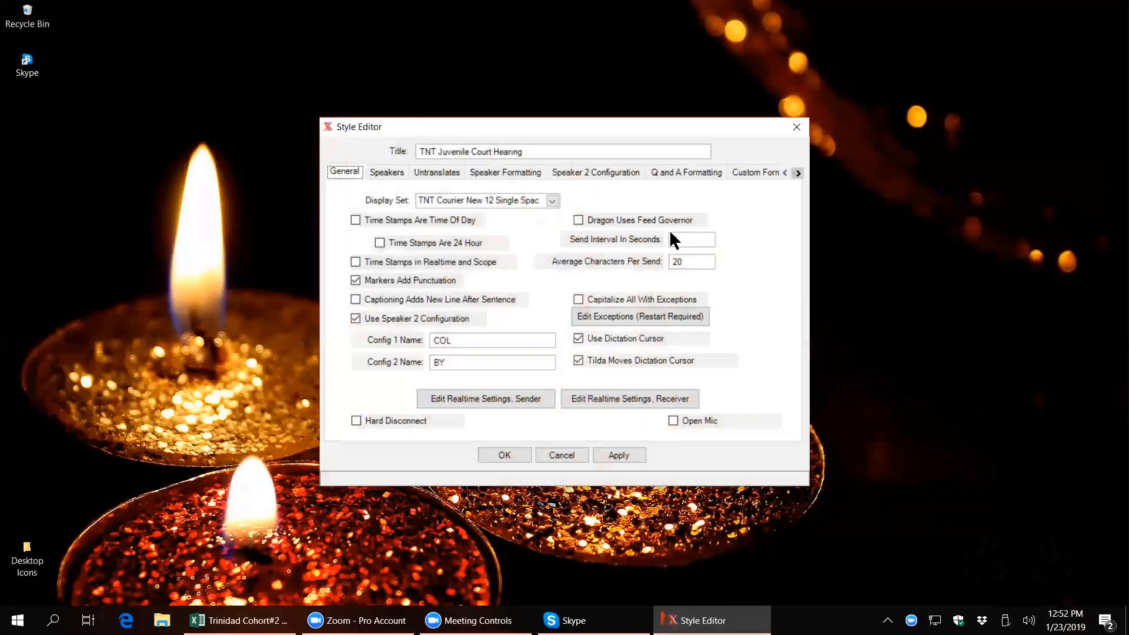
Step: Review the style's Layout and Includes print set choices, then cancel and close Manage Styles
click(798, 173)
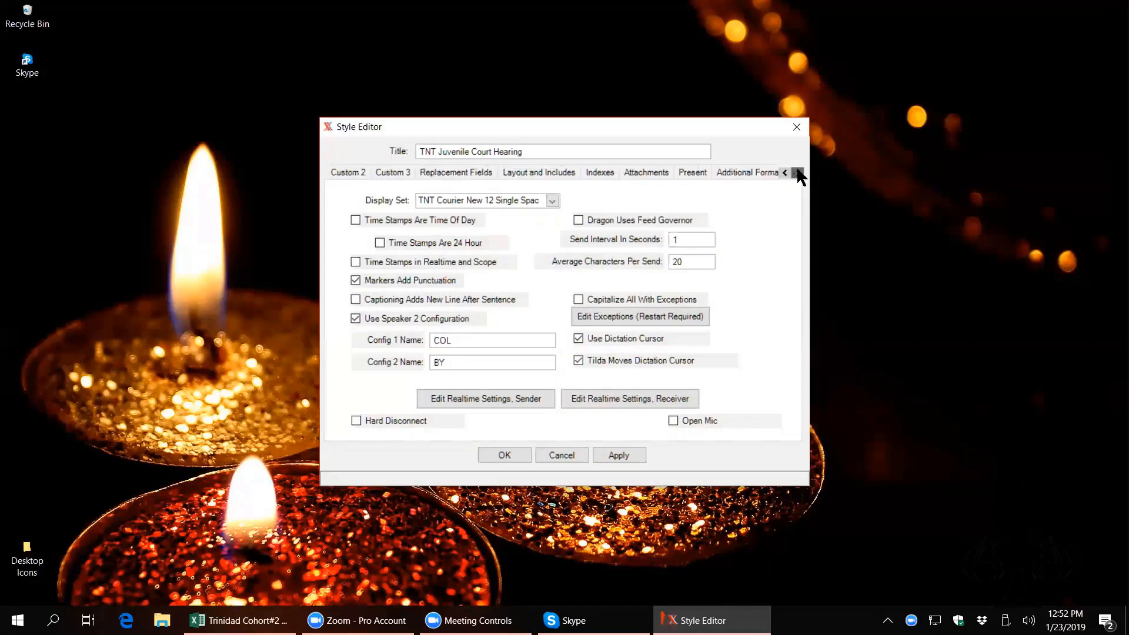
click(798, 172)
click(799, 173)
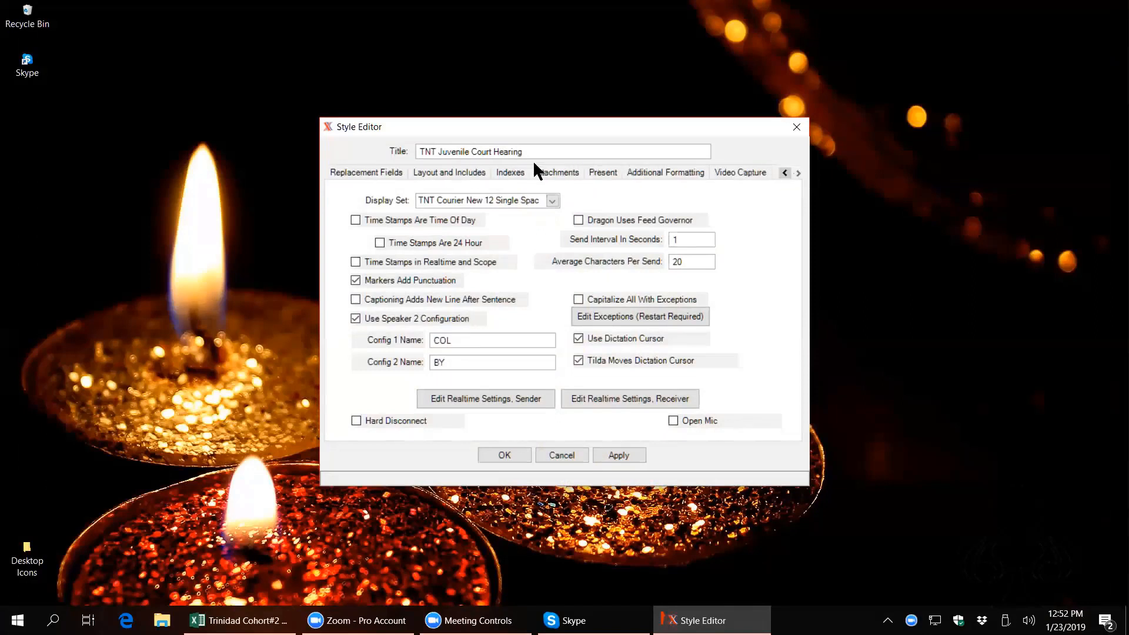
click(478, 178)
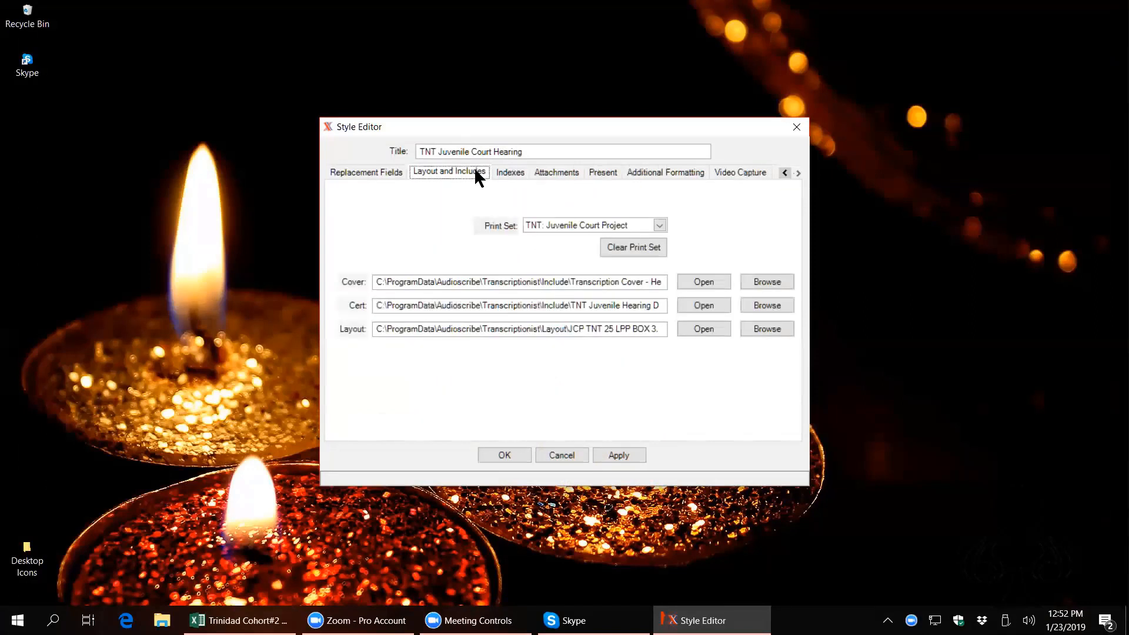
click(660, 226)
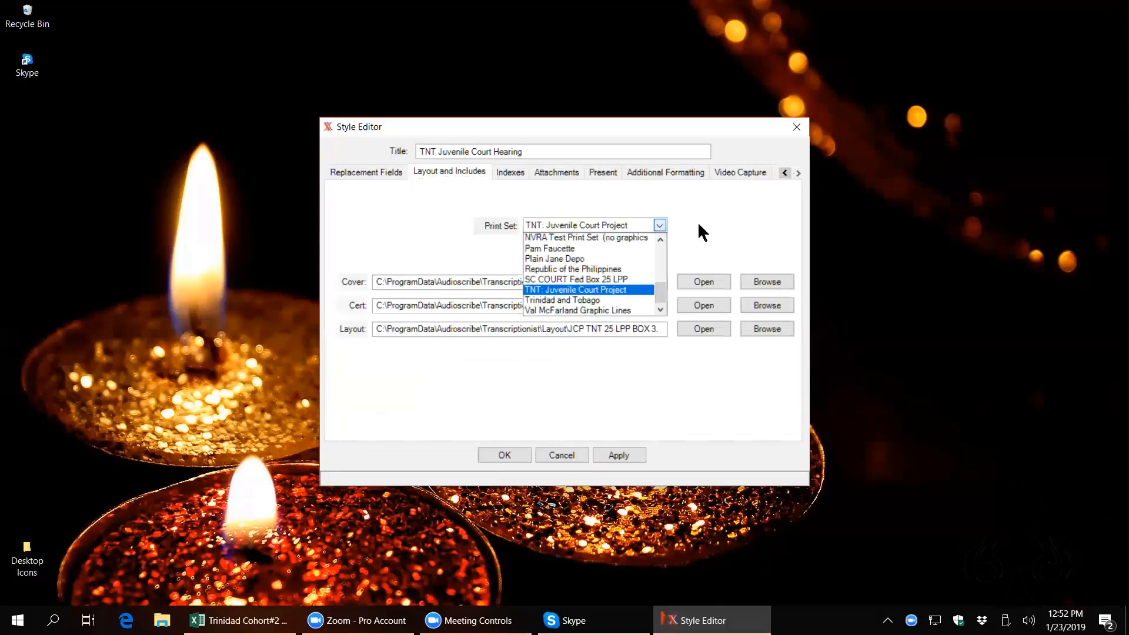
click(638, 227)
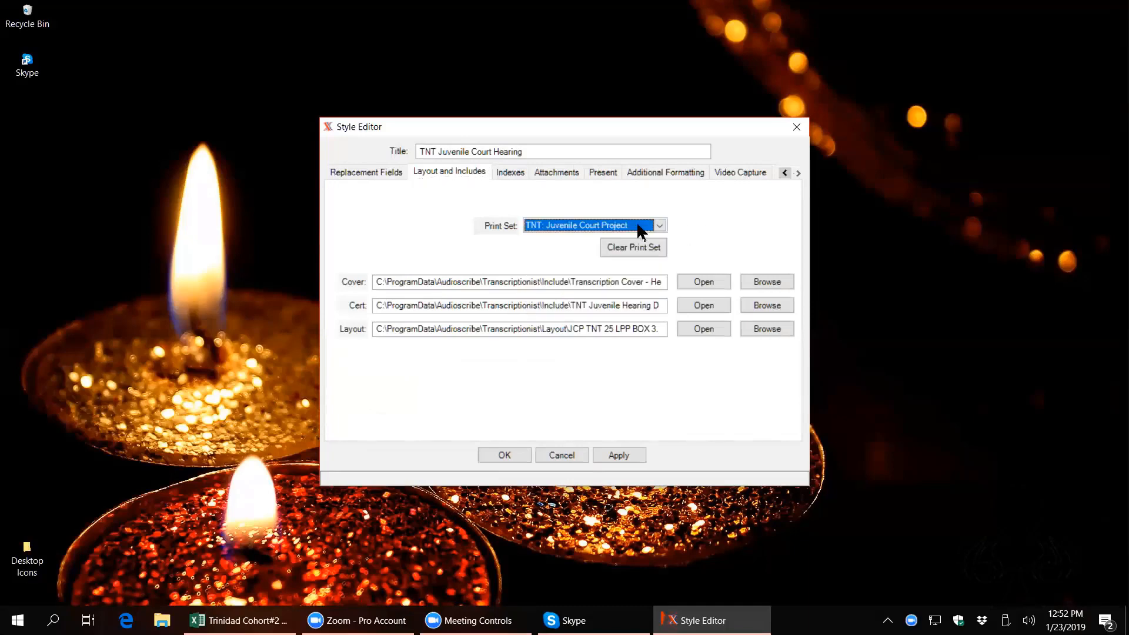
click(640, 228)
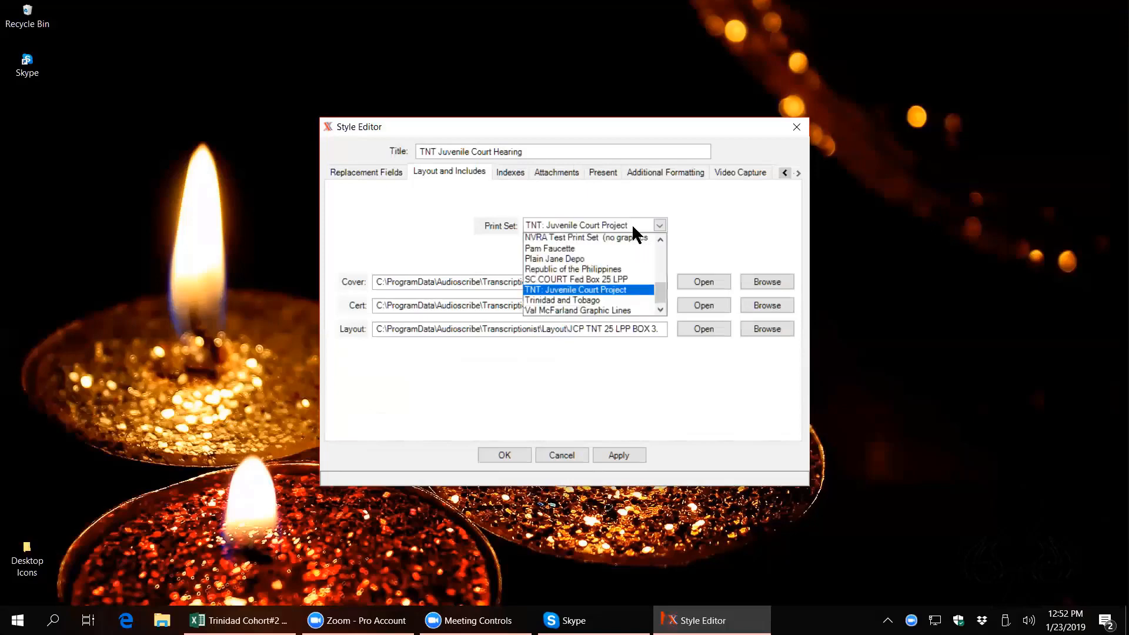
click(634, 247)
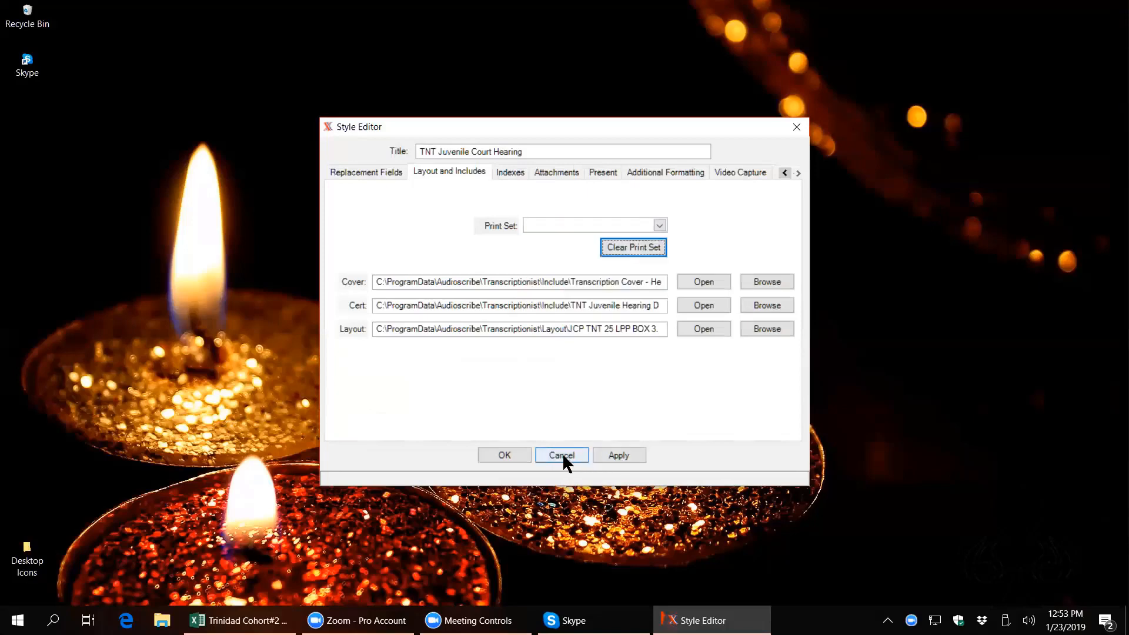
click(503, 456)
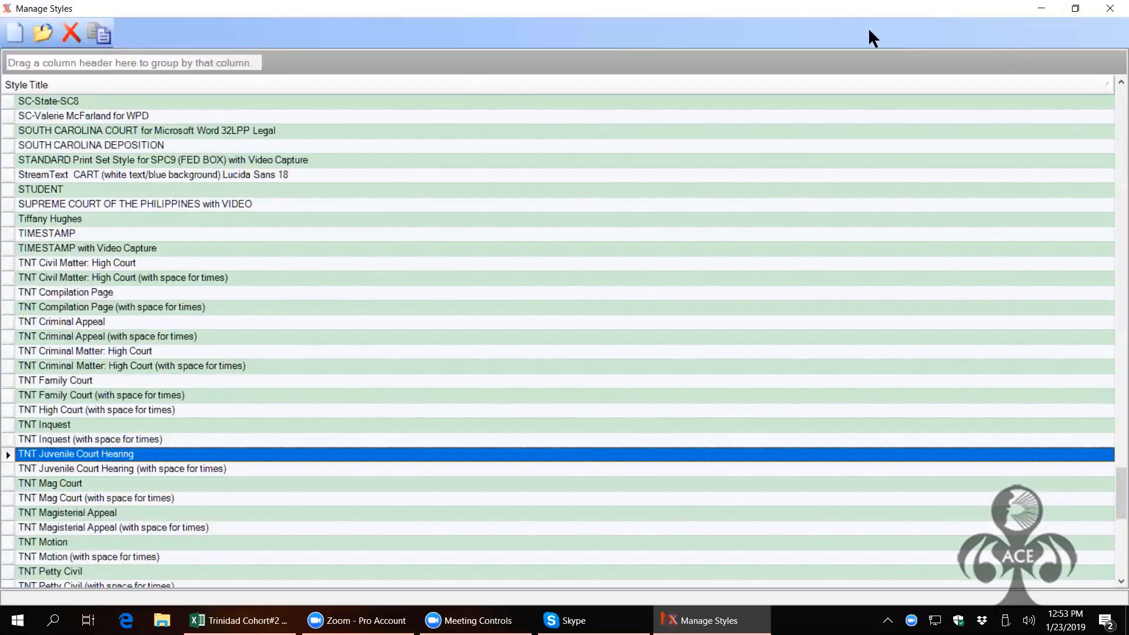
click(1110, 9)
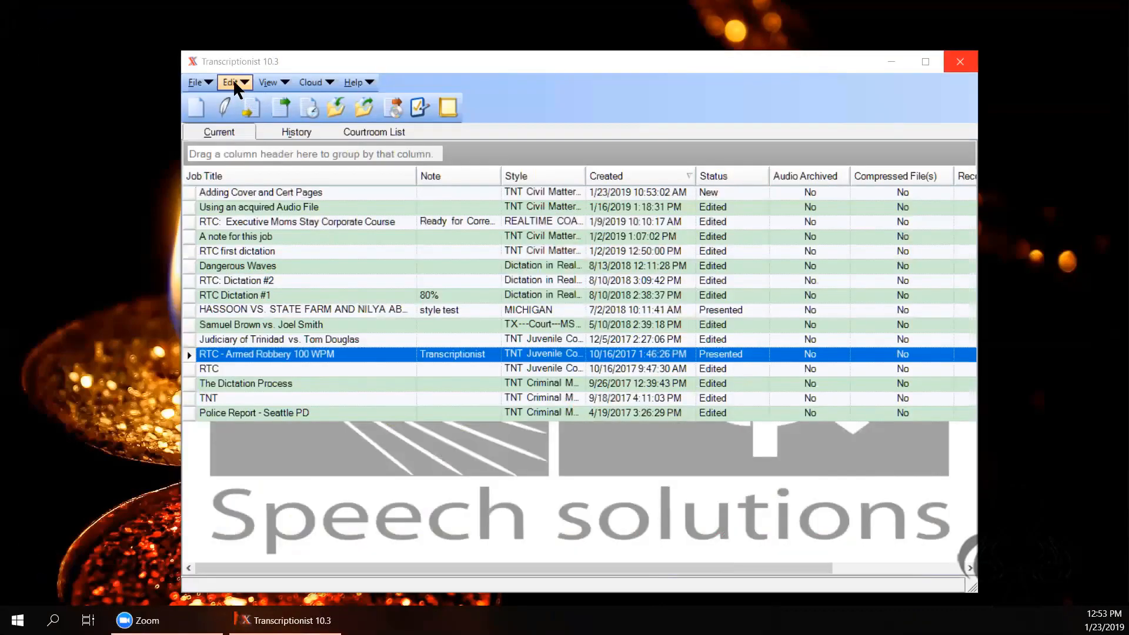
click(269, 83)
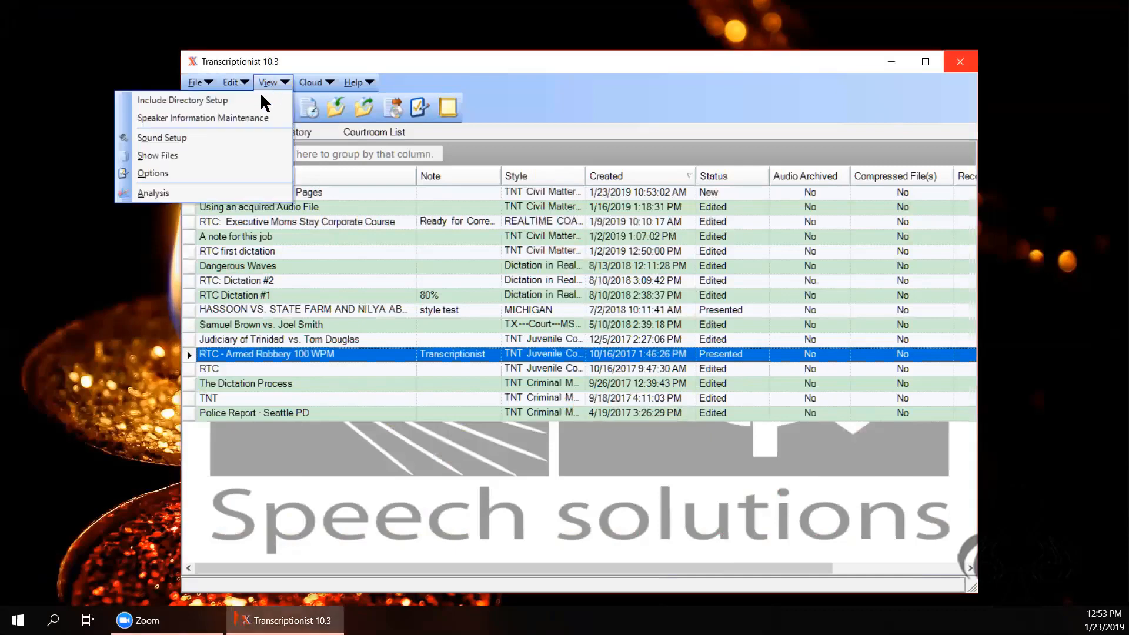
click(241, 154)
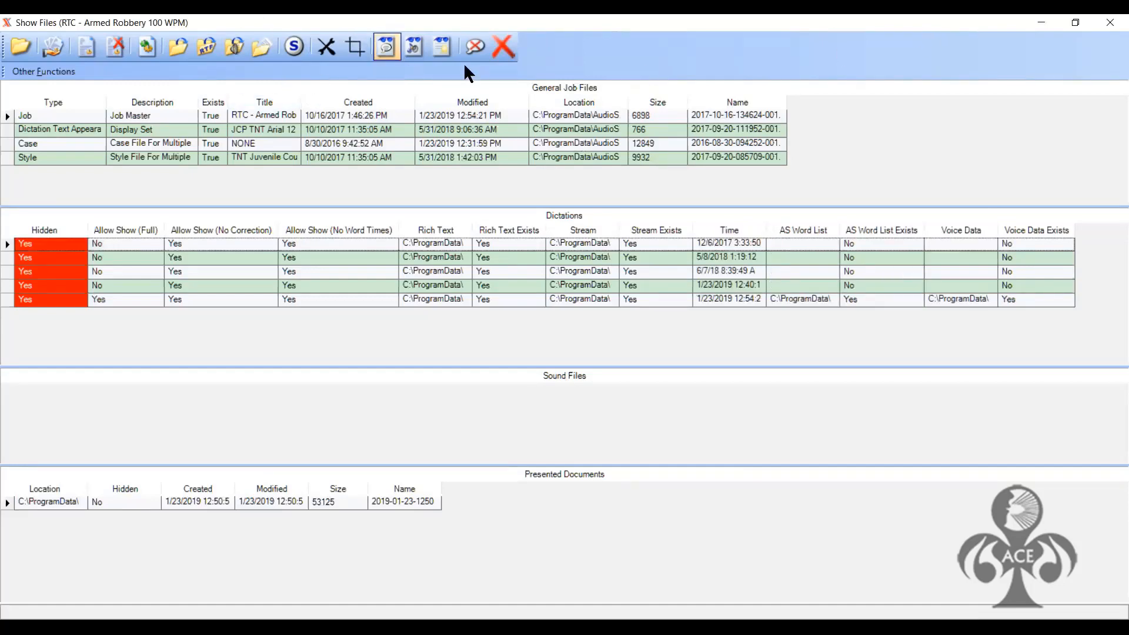
click(1077, 23)
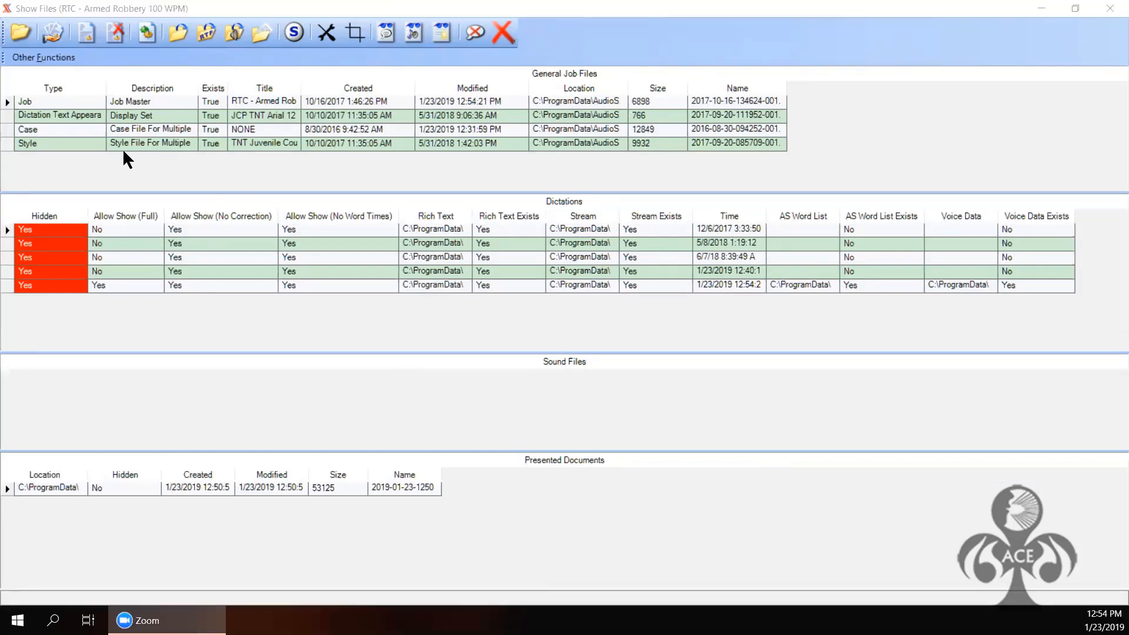
click(8, 488)
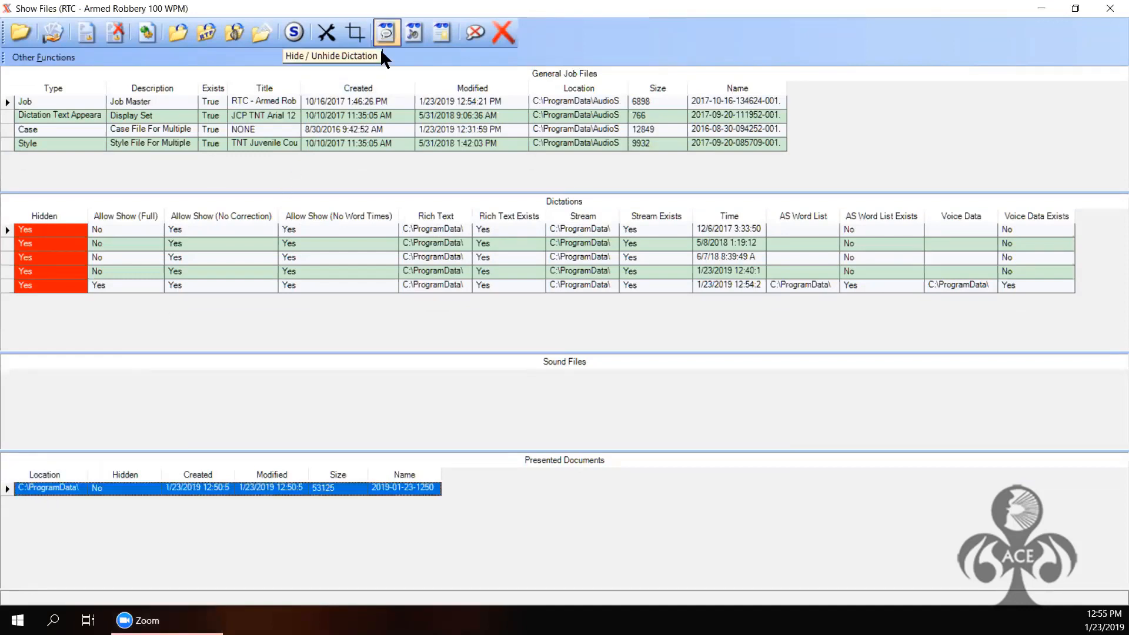
click(442, 32)
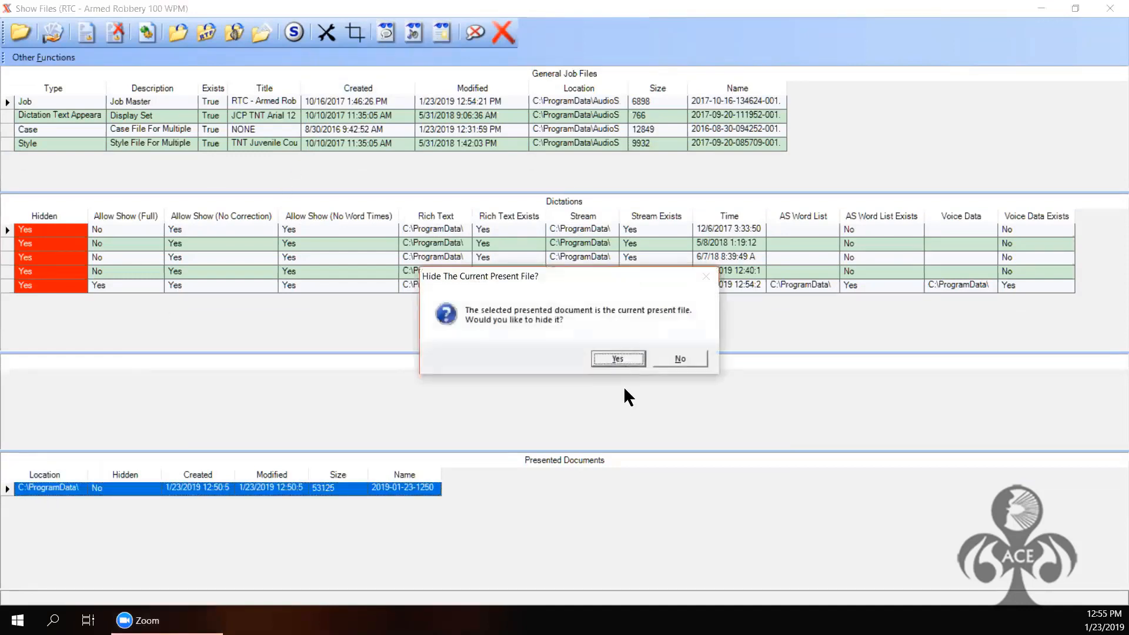
click(617, 357)
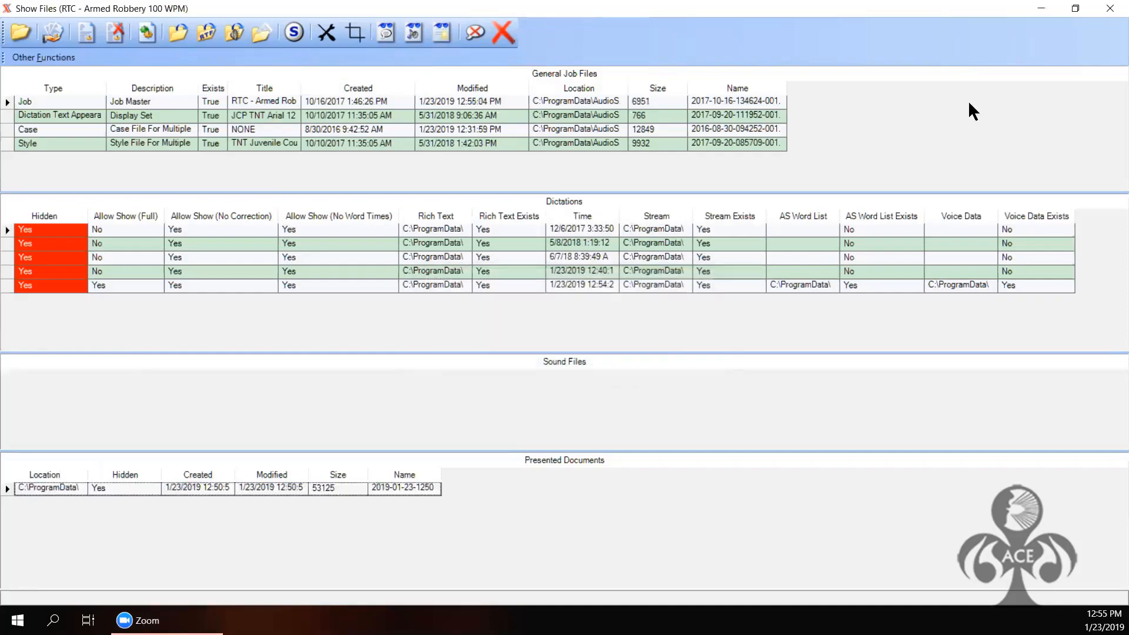
click(1111, 8)
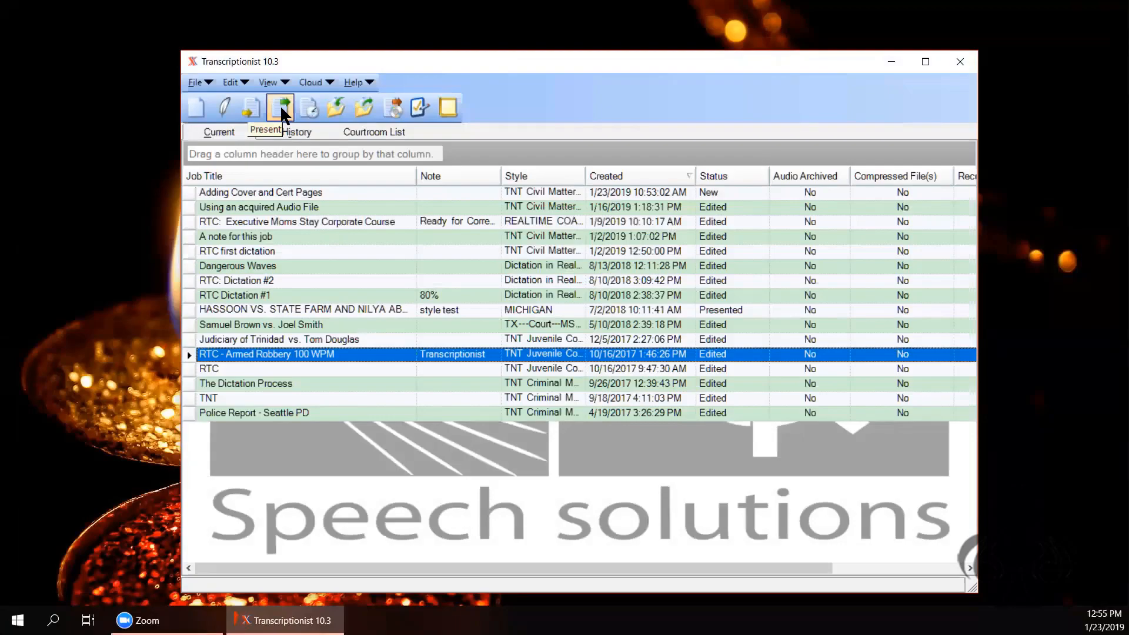
click(256, 105)
key(Return)
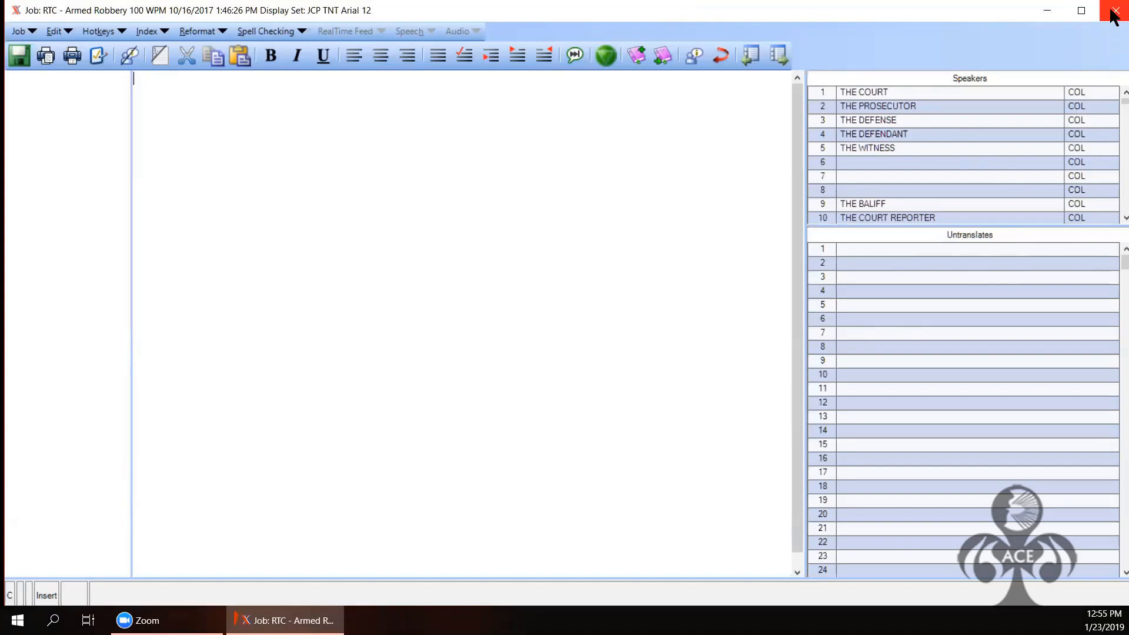
click(1113, 13)
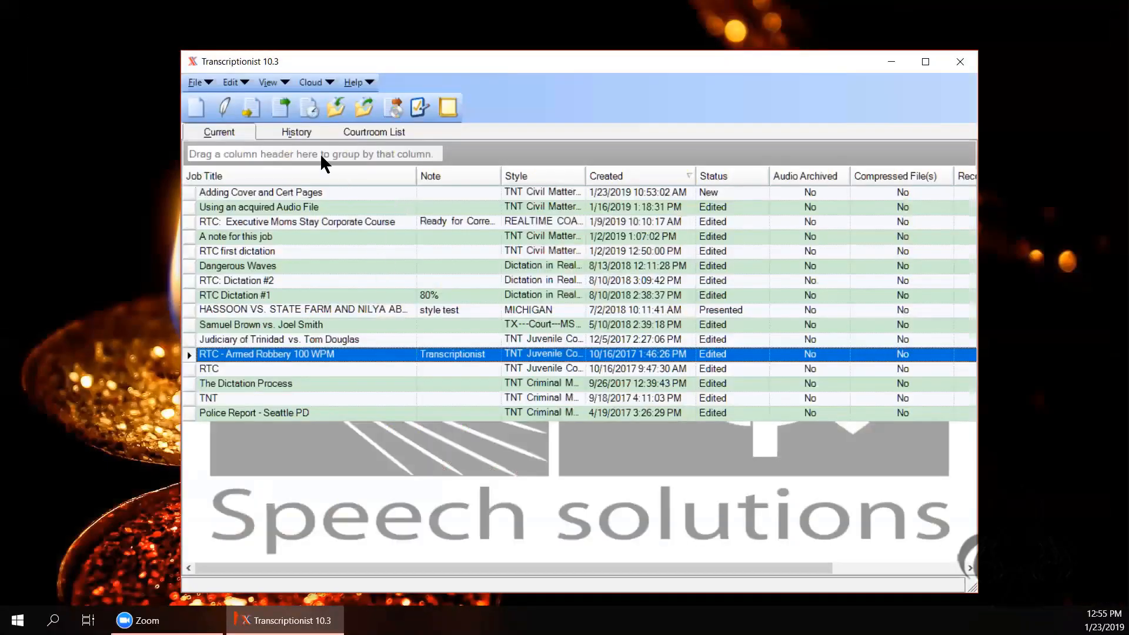
click(272, 81)
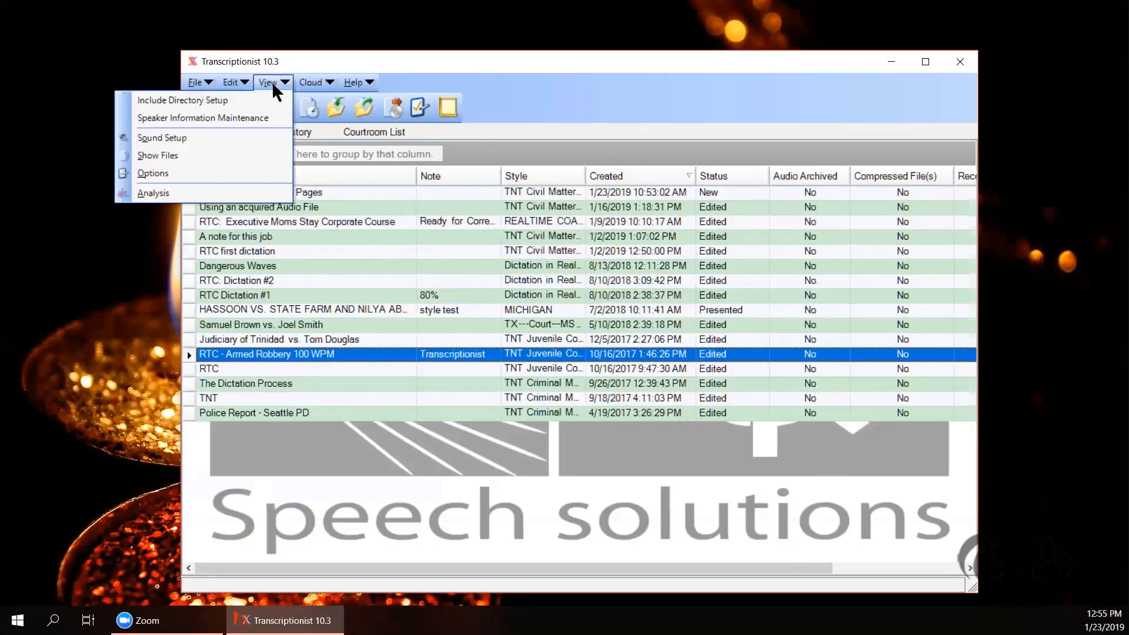
Step: Unhide the Armed Robbery job's most recent dictation in Show Files and close the window
click(212, 155)
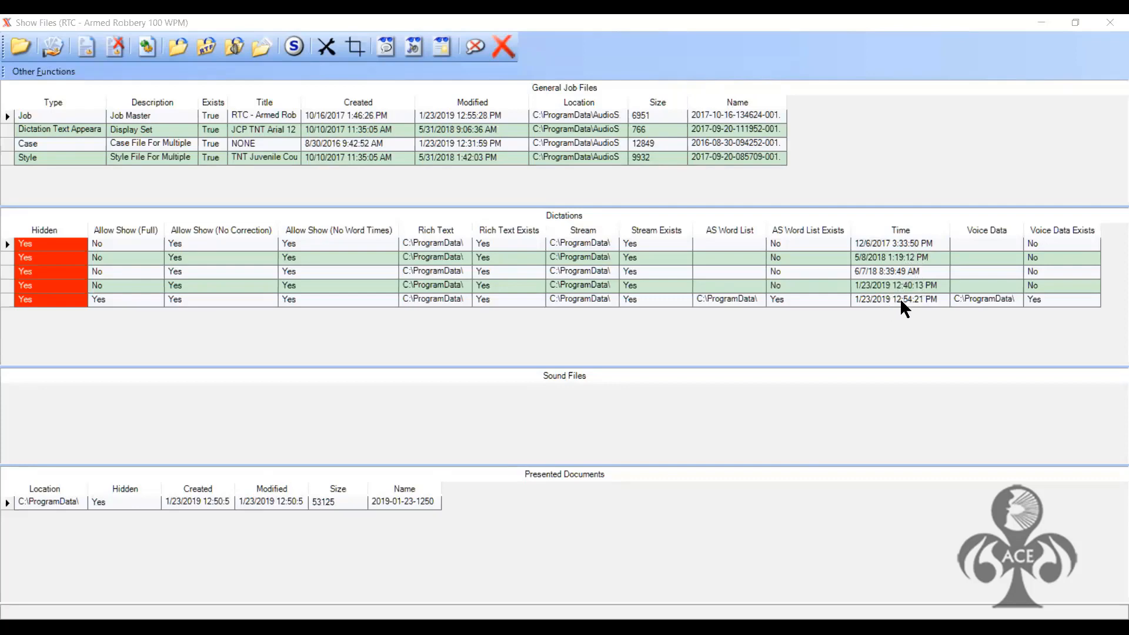
click(7, 301)
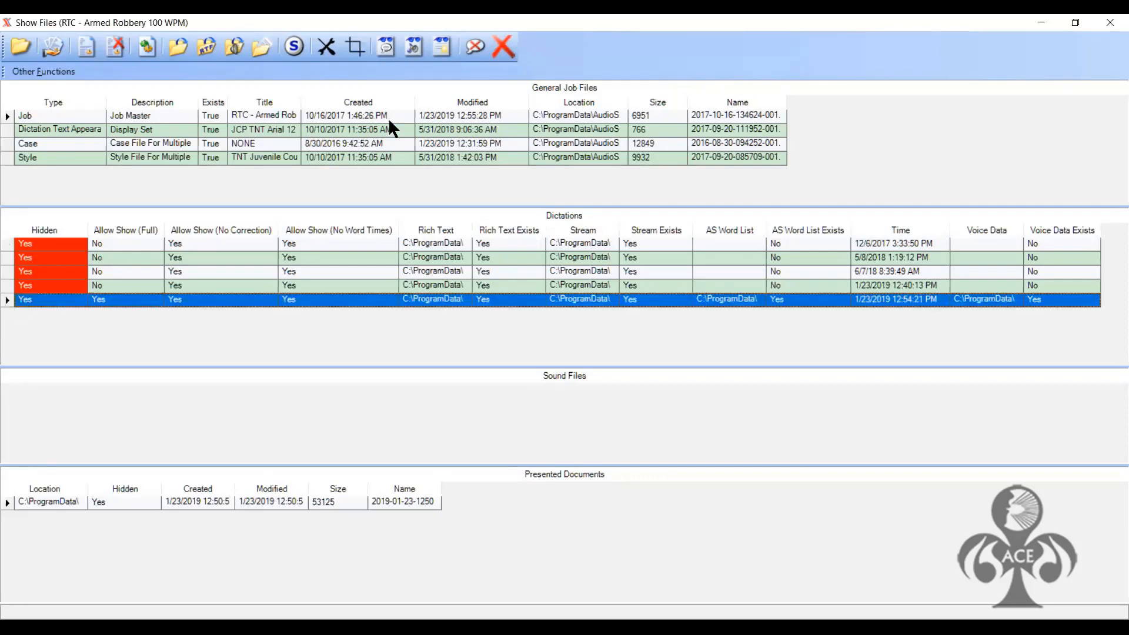
click(379, 65)
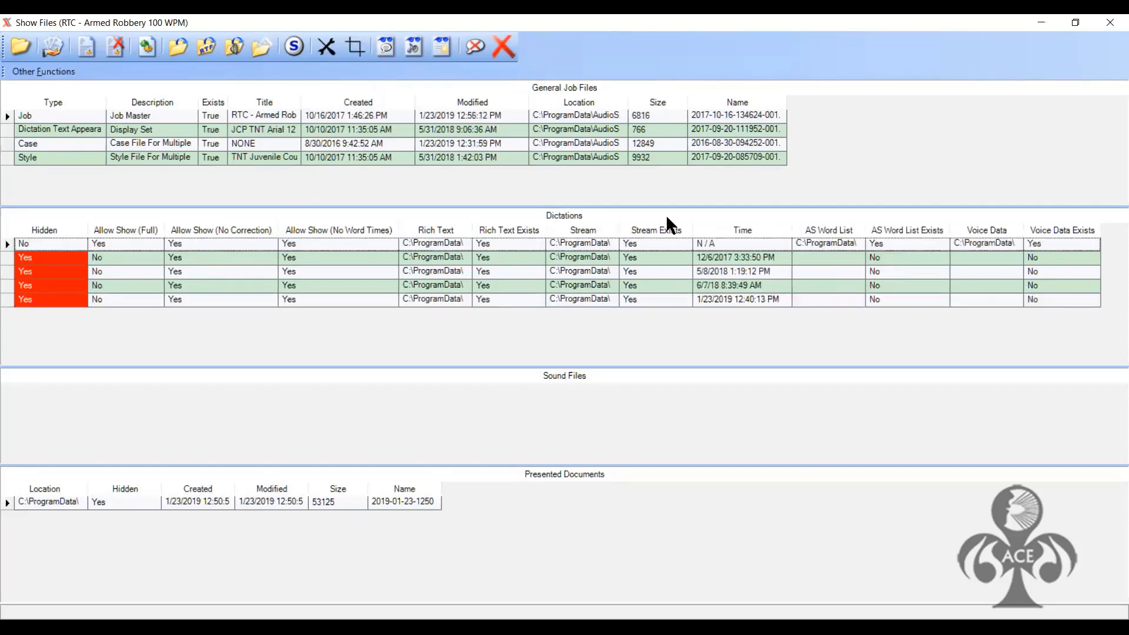
click(1110, 22)
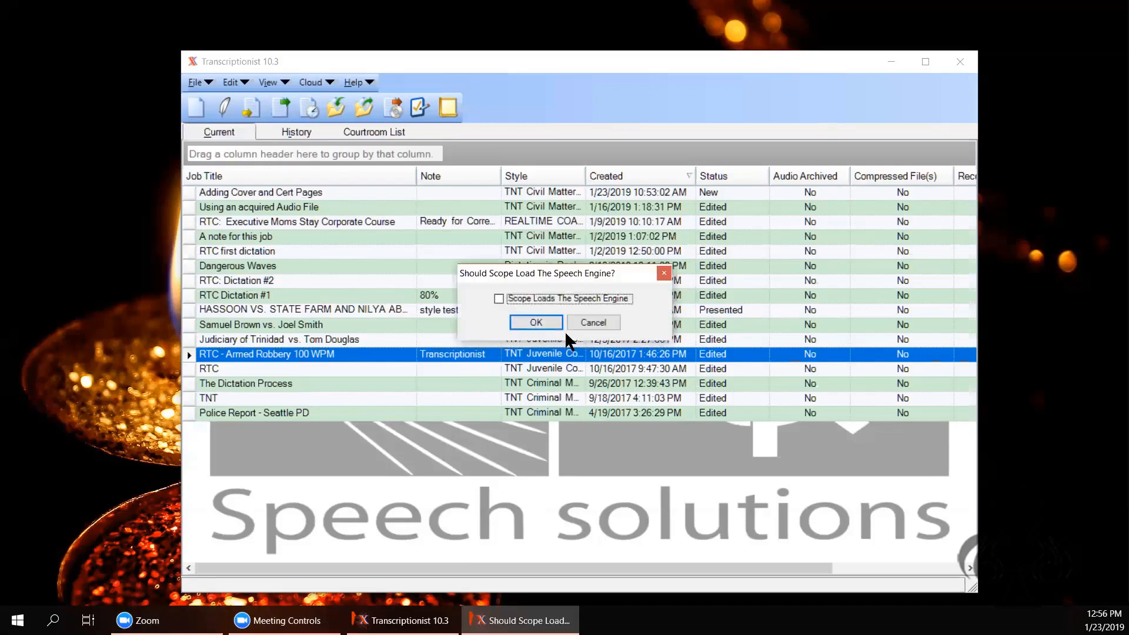
Step: Accept the speech engine prompt to reopen the job, then close it from the Job menu
click(548, 325)
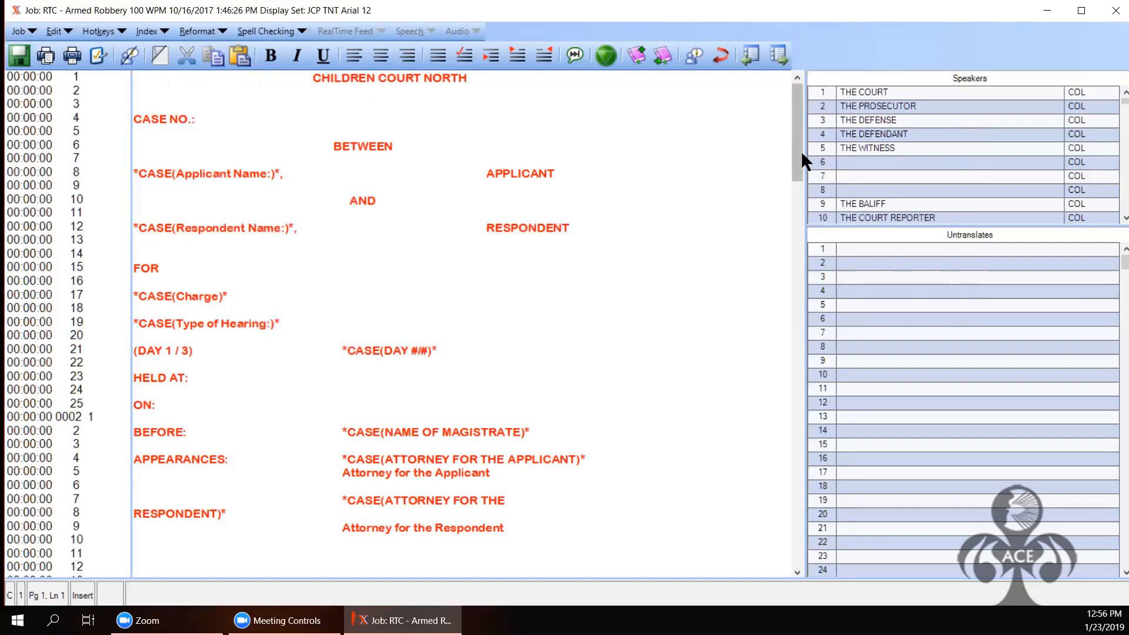
drag(803, 152, 315, 212)
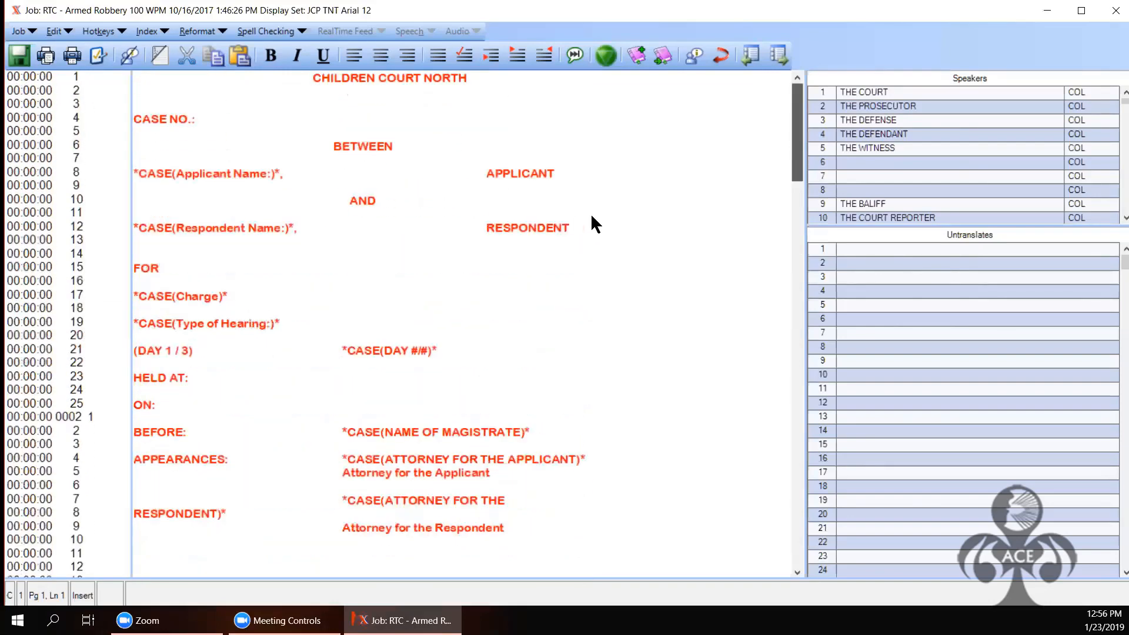
click(23, 29)
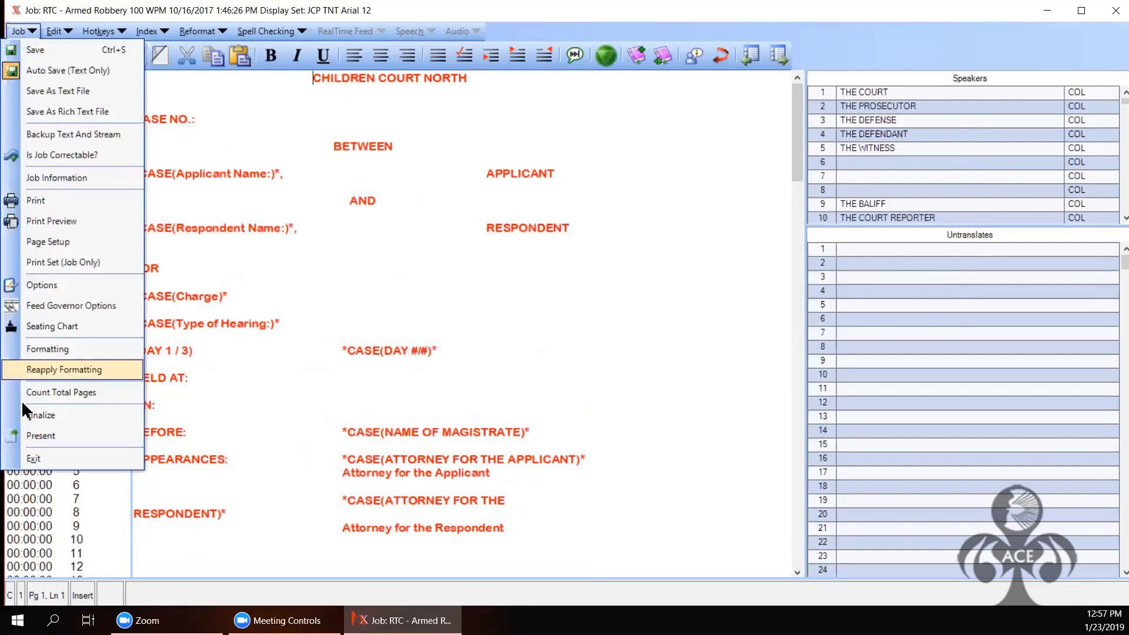
click(30, 429)
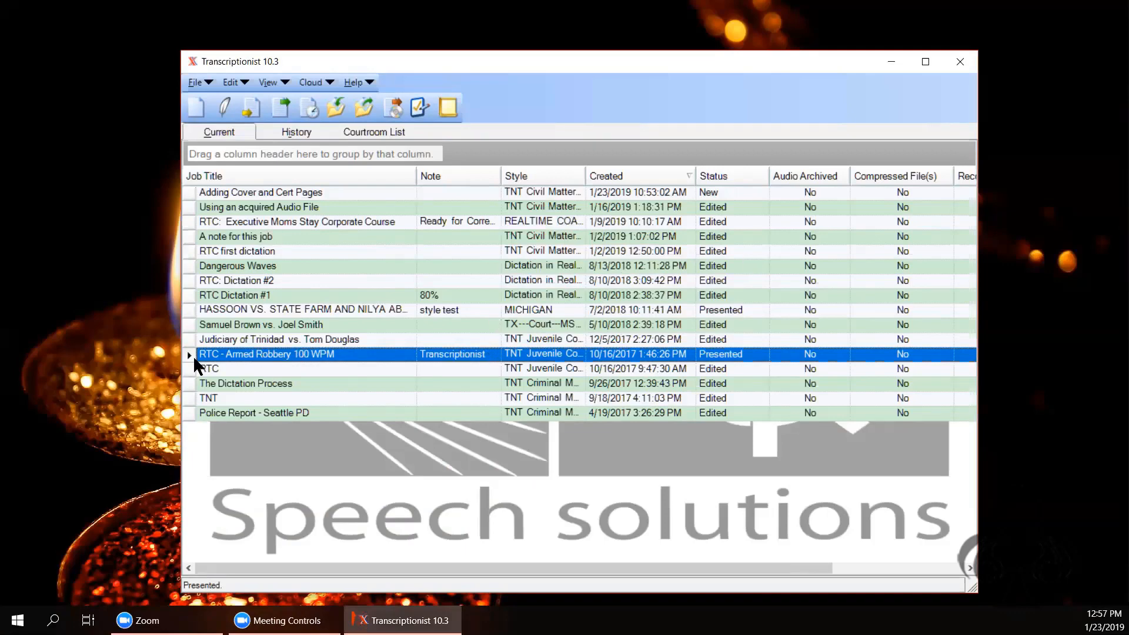
Step: Open Manage Styles from the Edit menu and scroll down to TNT Juvenile Court Hearing
click(240, 85)
click(227, 154)
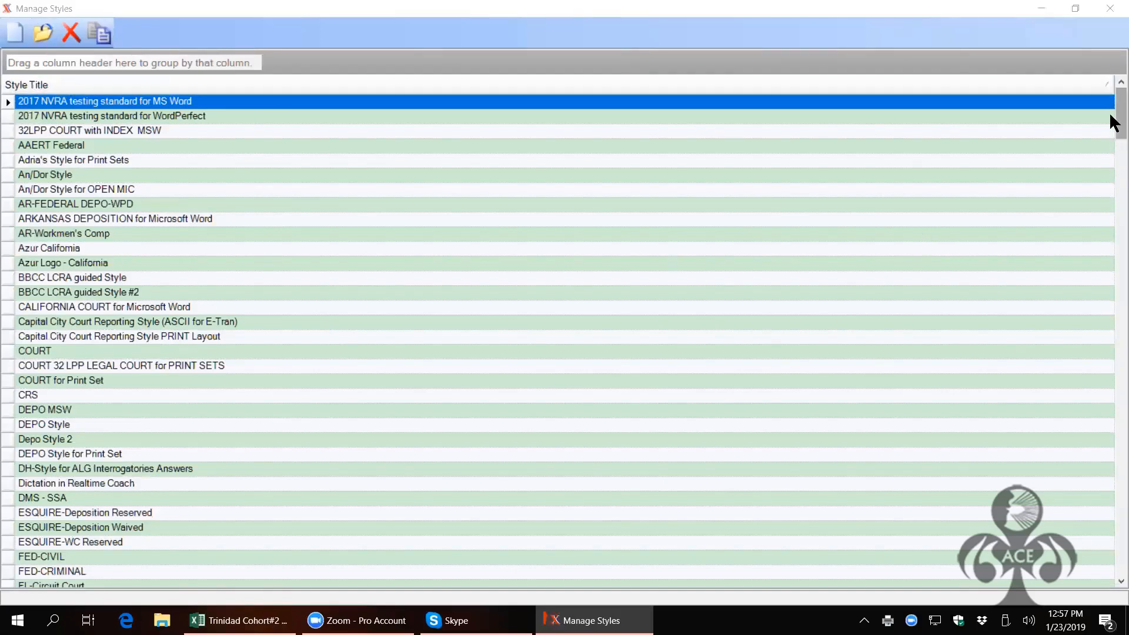
drag(1109, 112, 1109, 243)
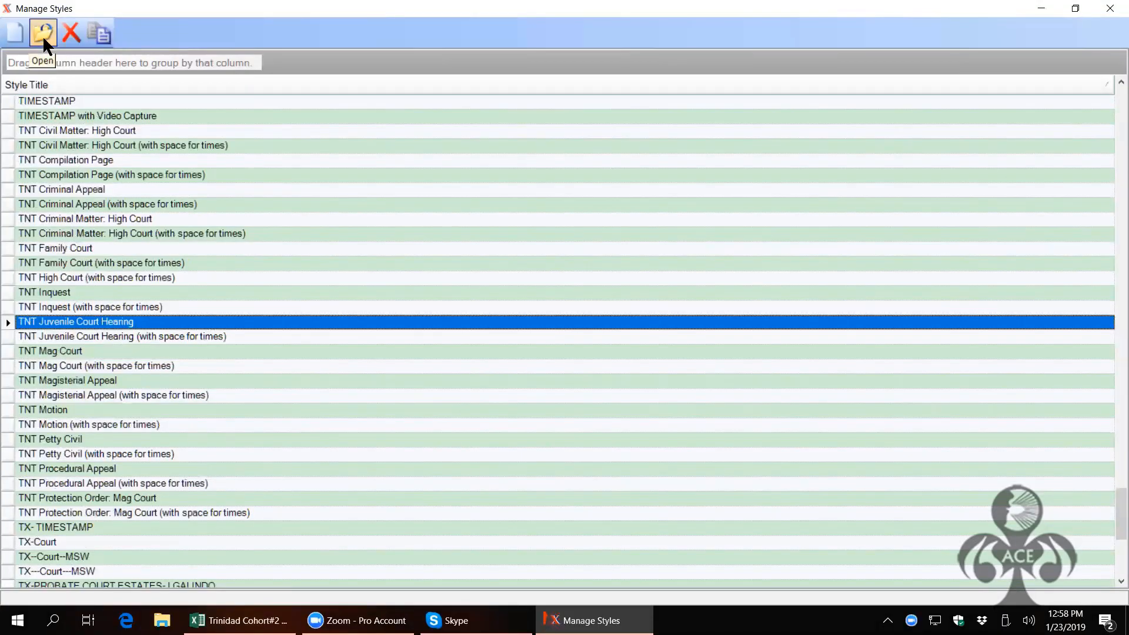
Step: Inspect the TNT Juvenile Court Hearing style's Layout and Includes page, then close it unchanged
click(43, 34)
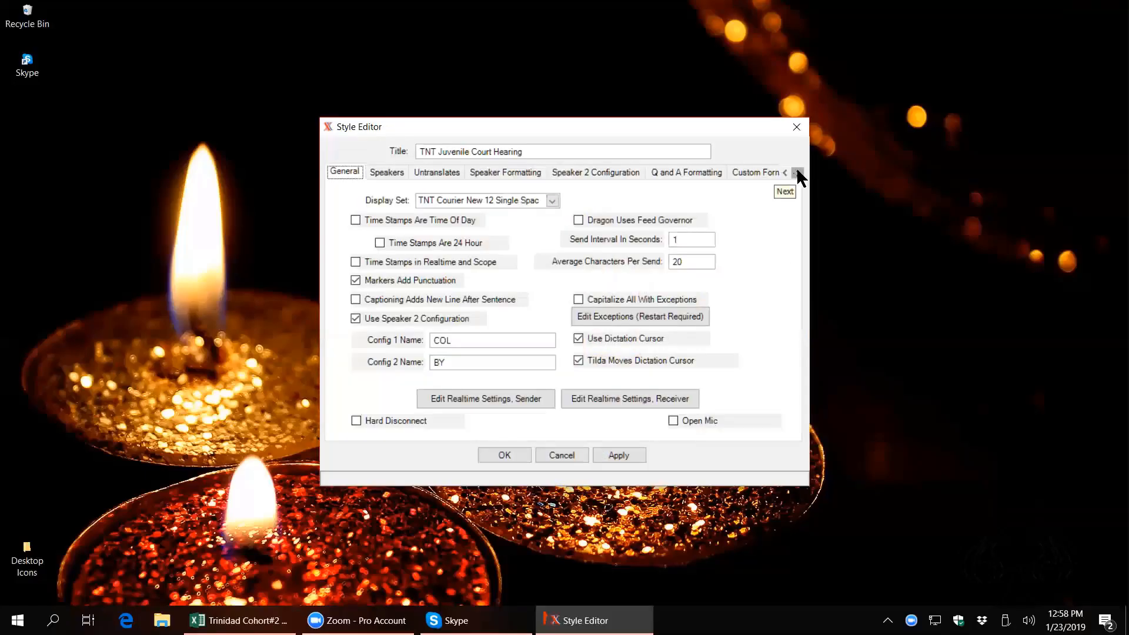
click(798, 172)
click(798, 172)
click(797, 172)
click(797, 173)
click(798, 172)
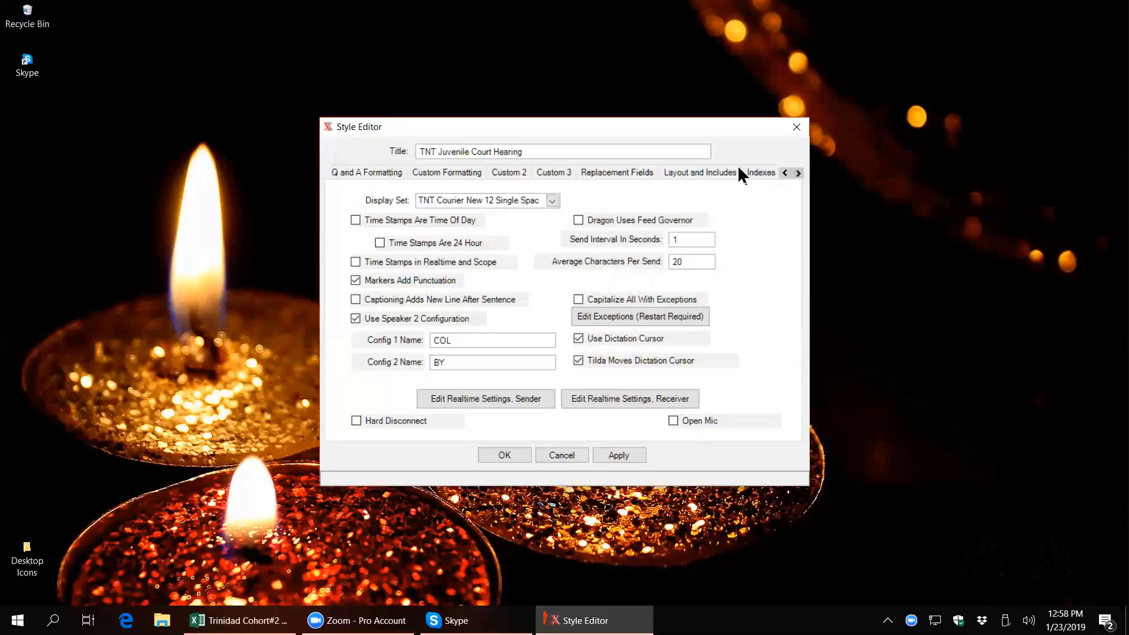
click(687, 176)
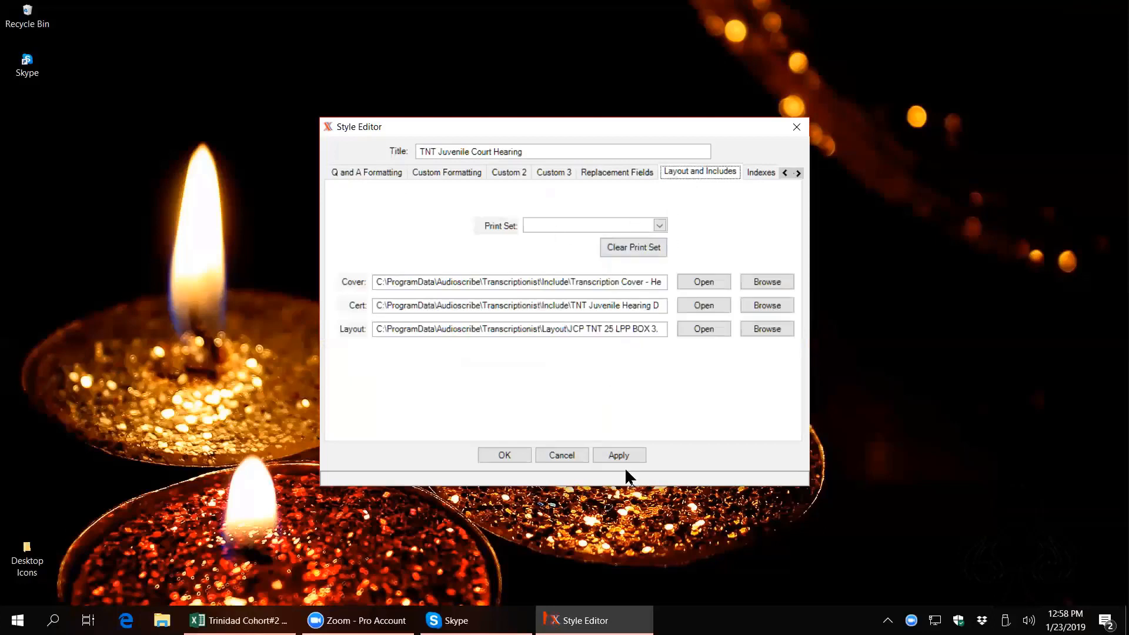
click(510, 457)
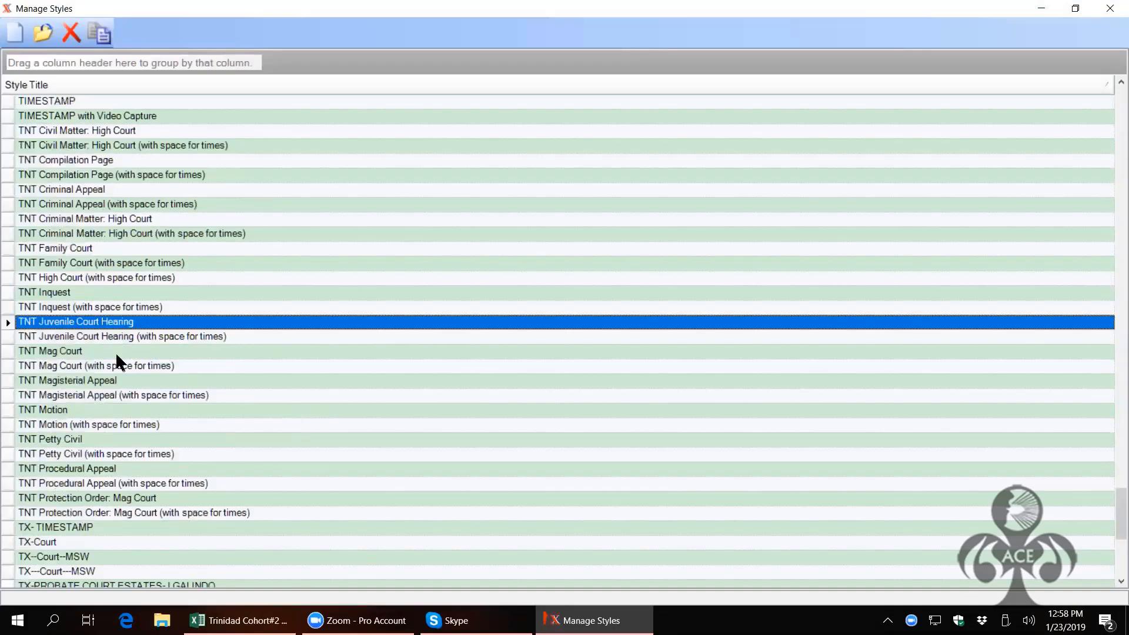
Step: Clear the print set of the 'with space for times' style, apply and save it
click(10, 338)
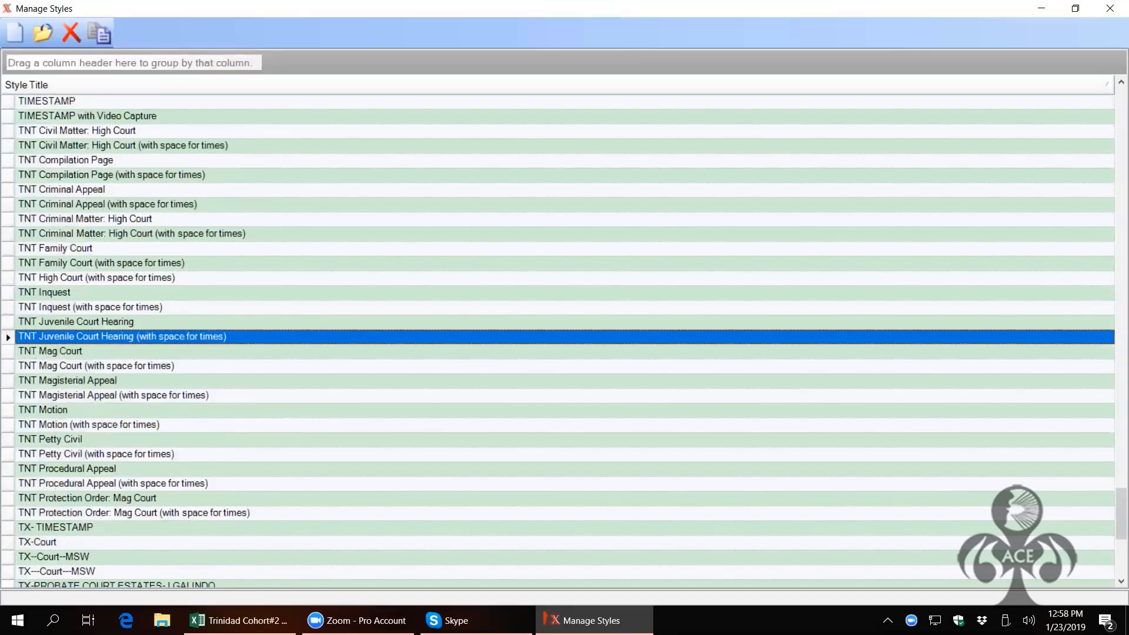
click(44, 32)
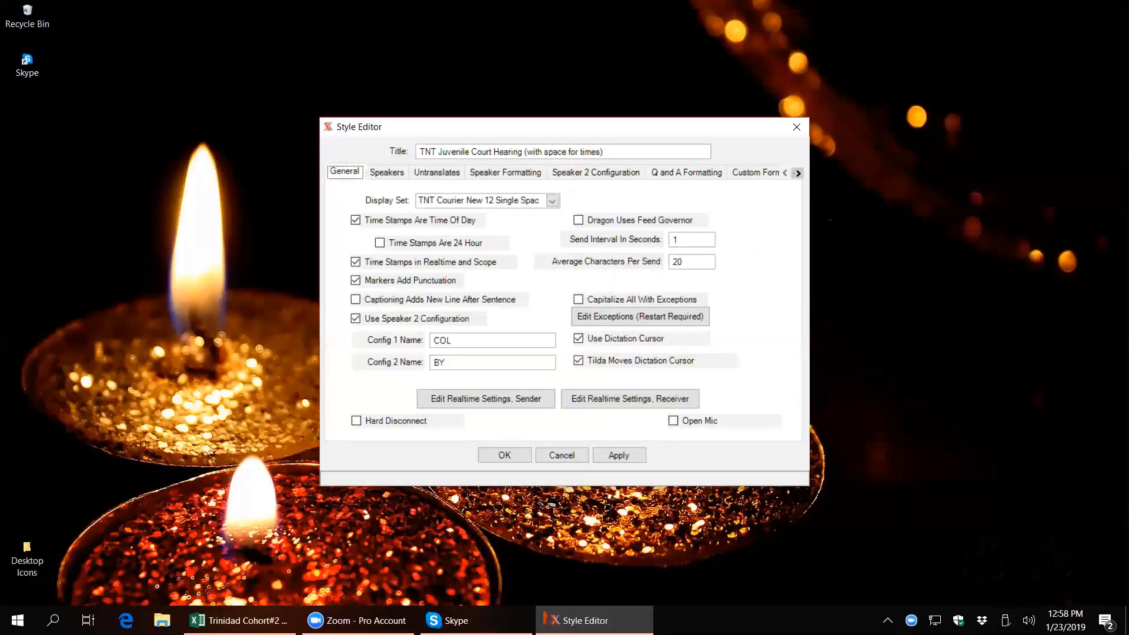
click(798, 172)
click(798, 172)
click(798, 173)
click(798, 173)
click(798, 172)
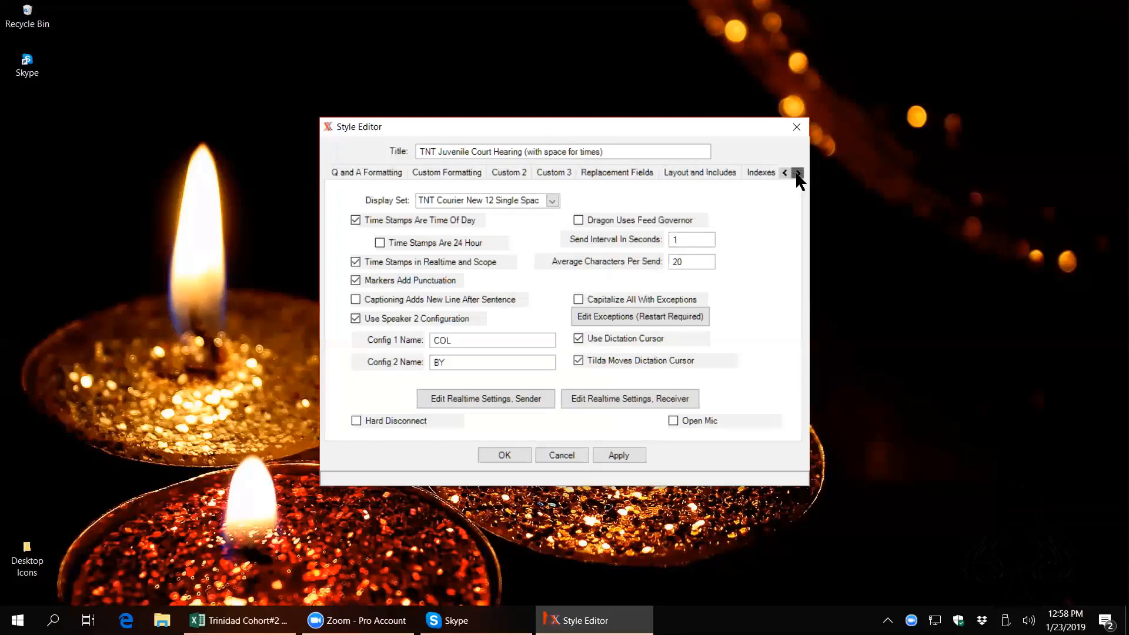
click(722, 171)
click(639, 246)
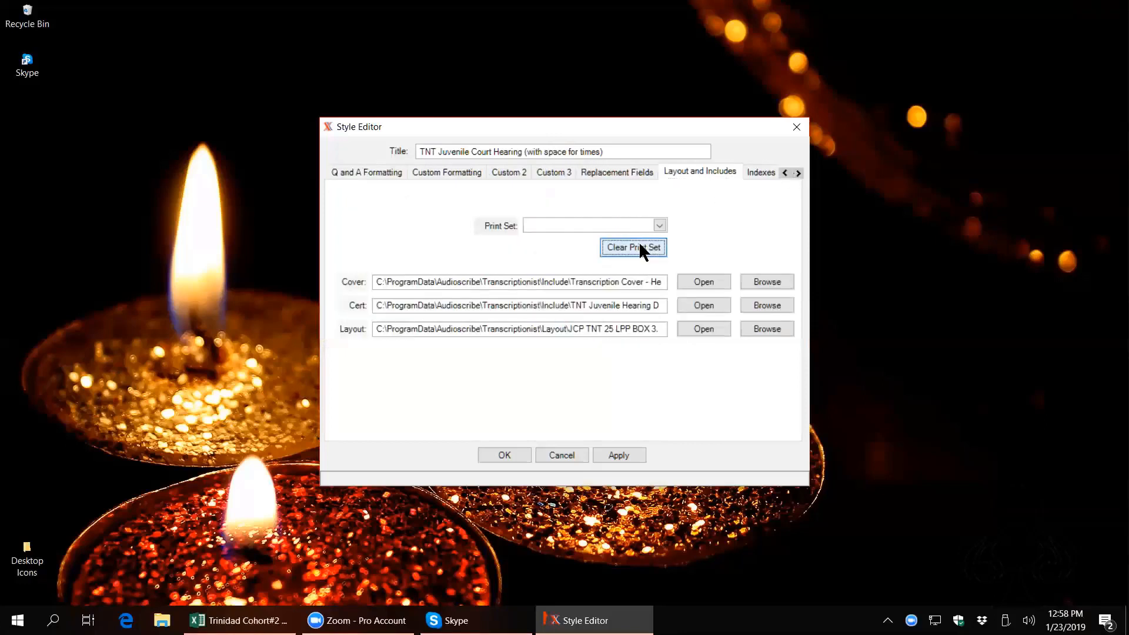
click(621, 455)
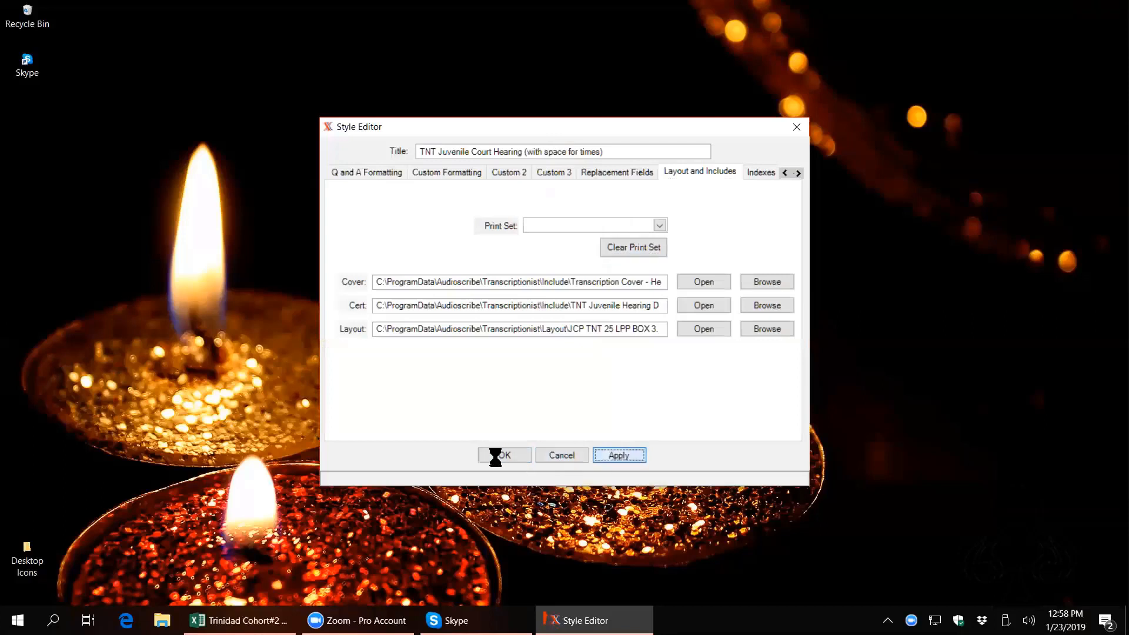
click(495, 455)
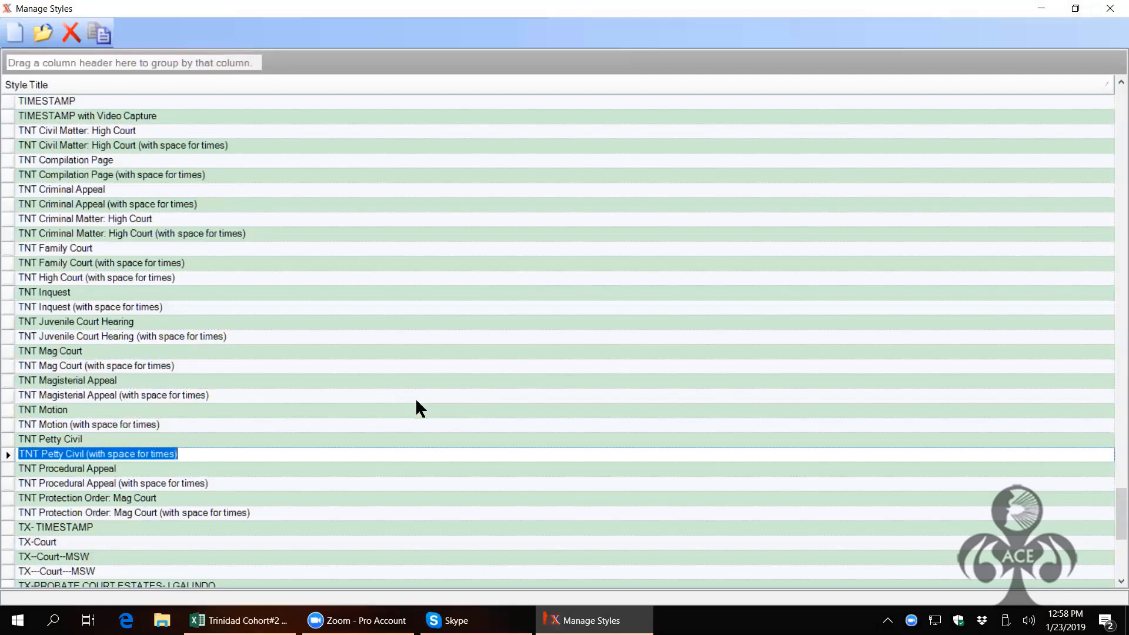
click(1110, 8)
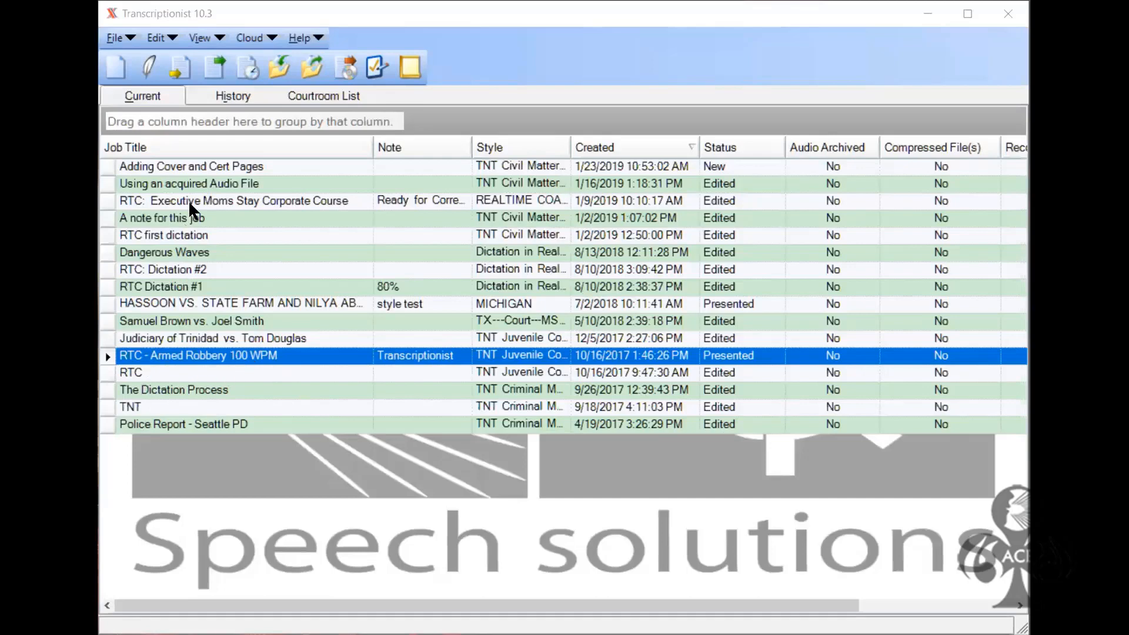
click(216, 43)
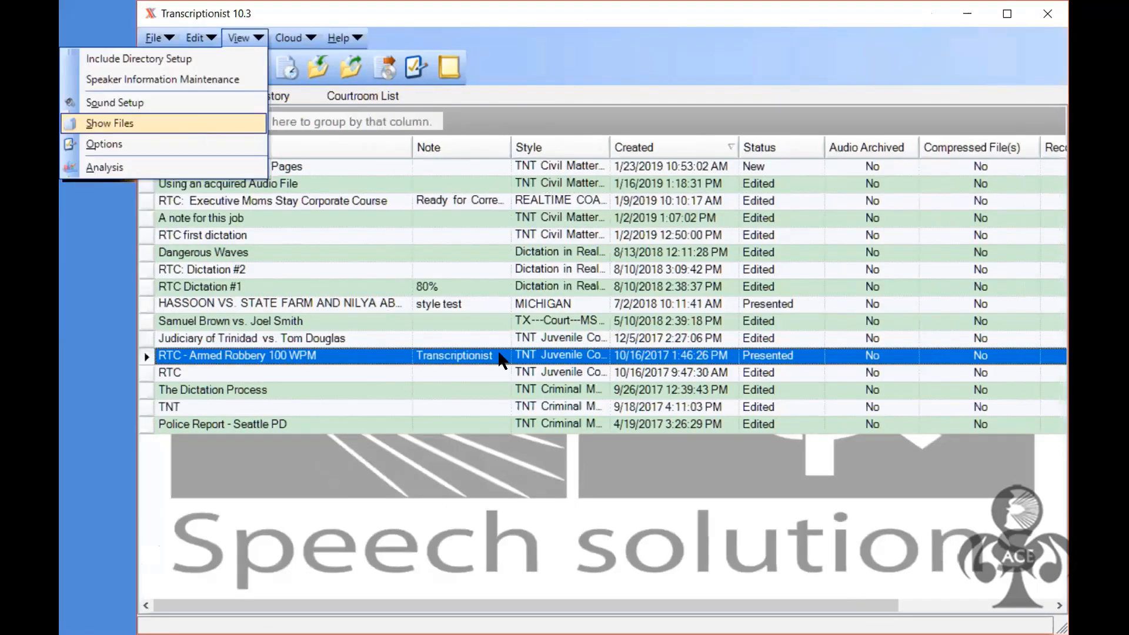
key(Return)
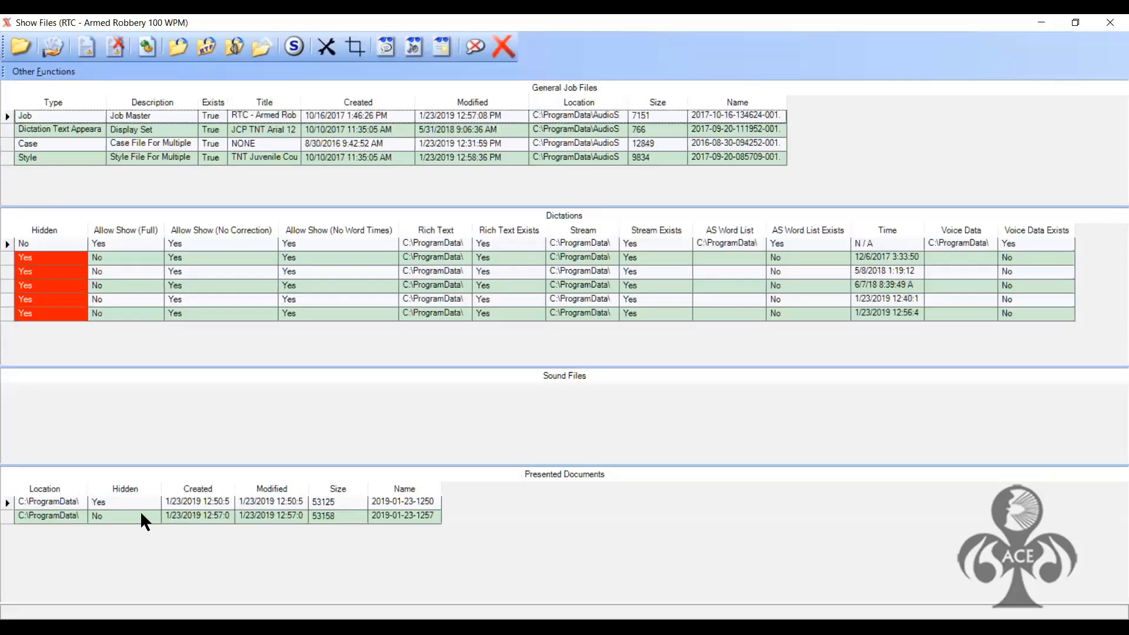
click(9, 516)
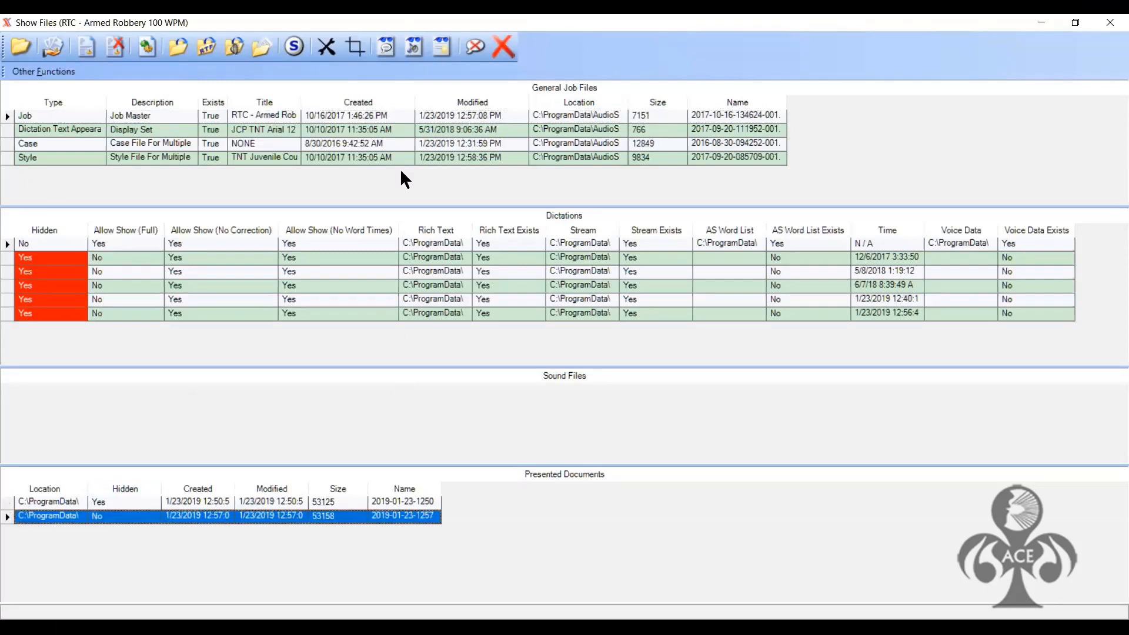
click(446, 62)
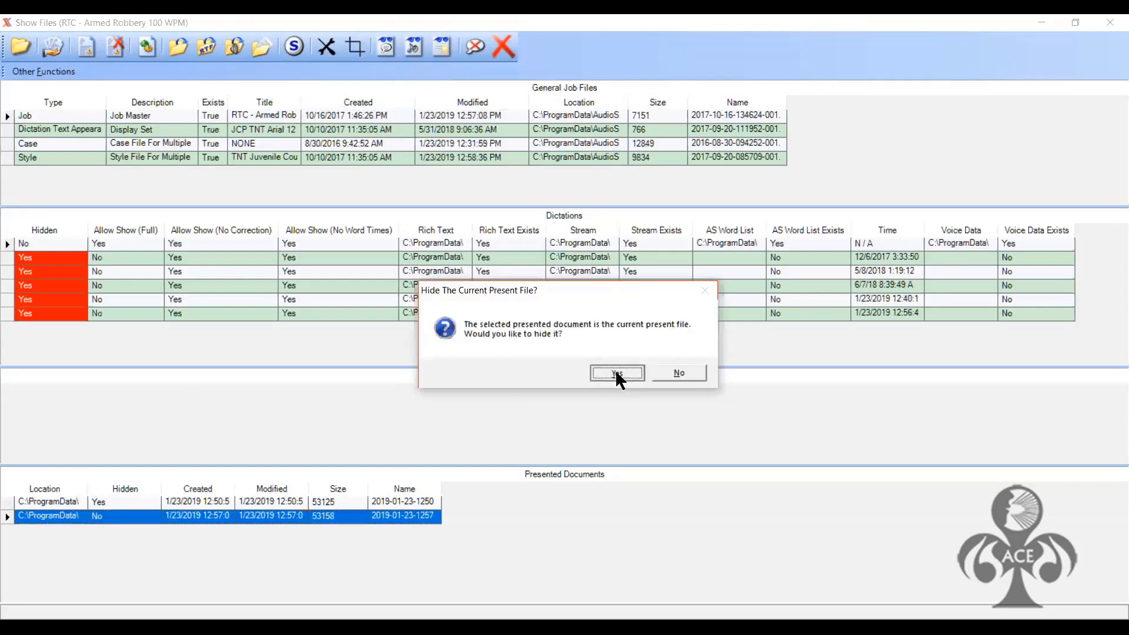
click(617, 374)
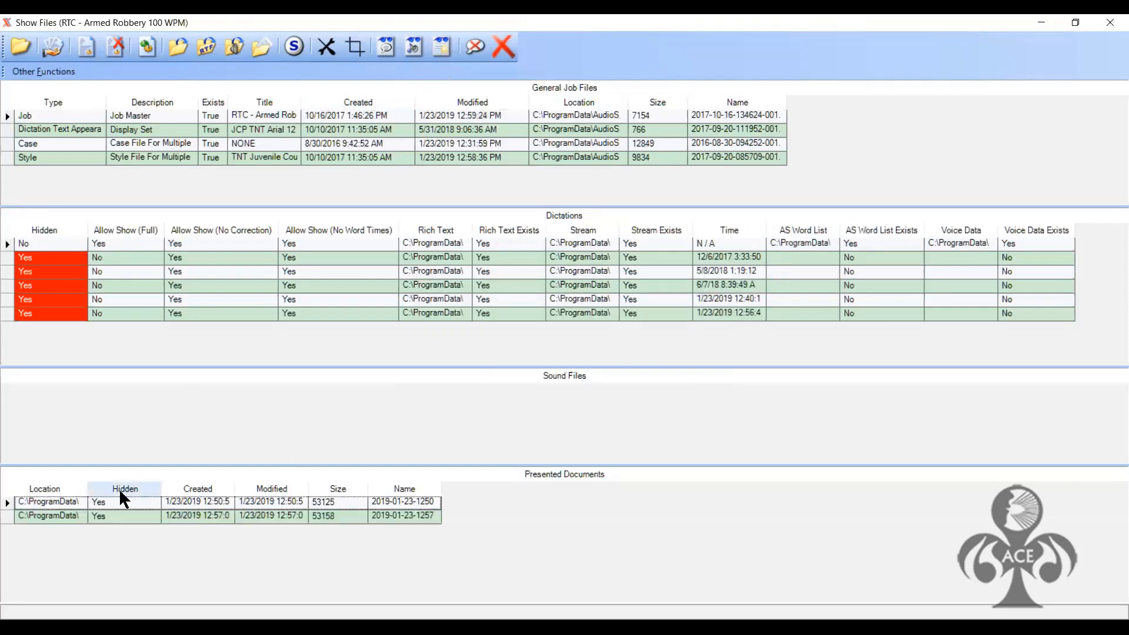
click(1110, 23)
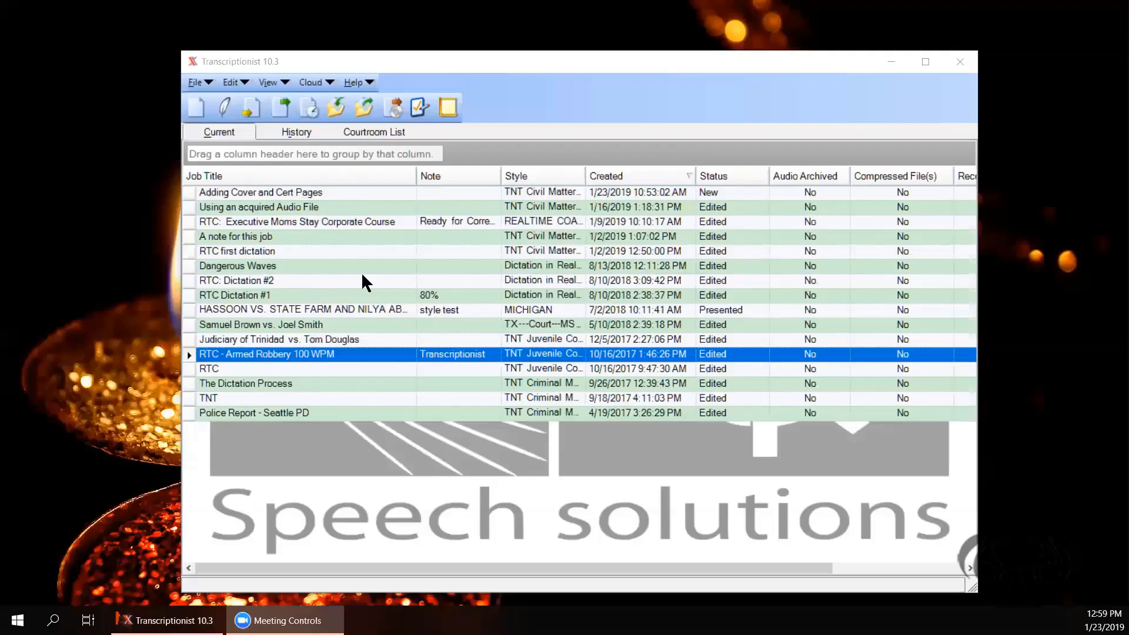
Step: Open the Armed Robbery job, decline the speech engine, and present it to Word
click(279, 107)
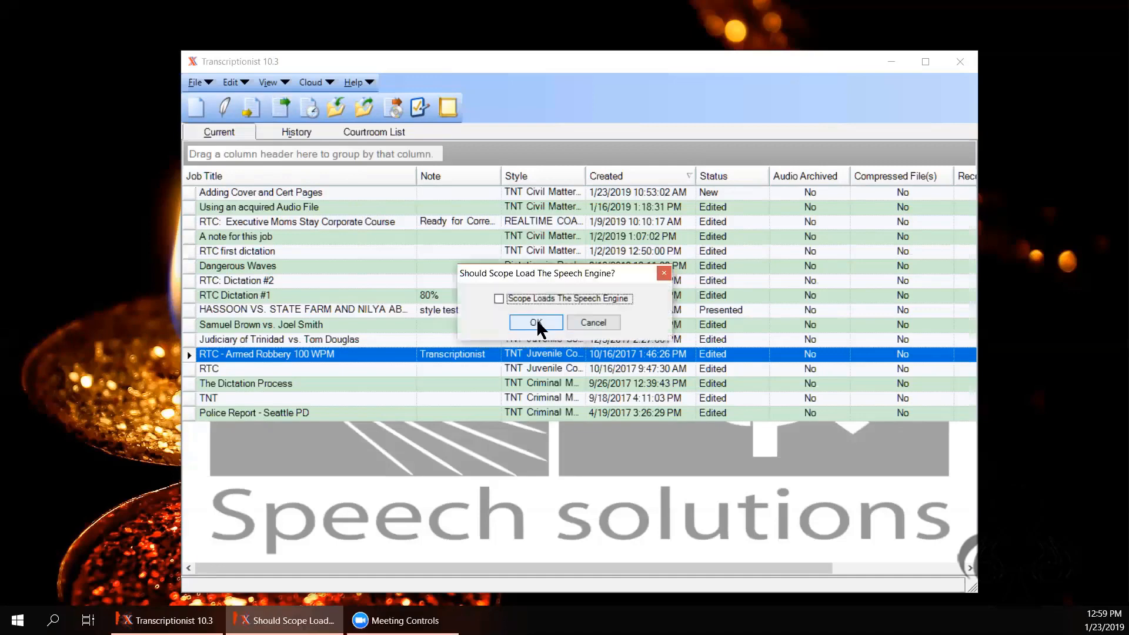
click(586, 321)
click(292, 99)
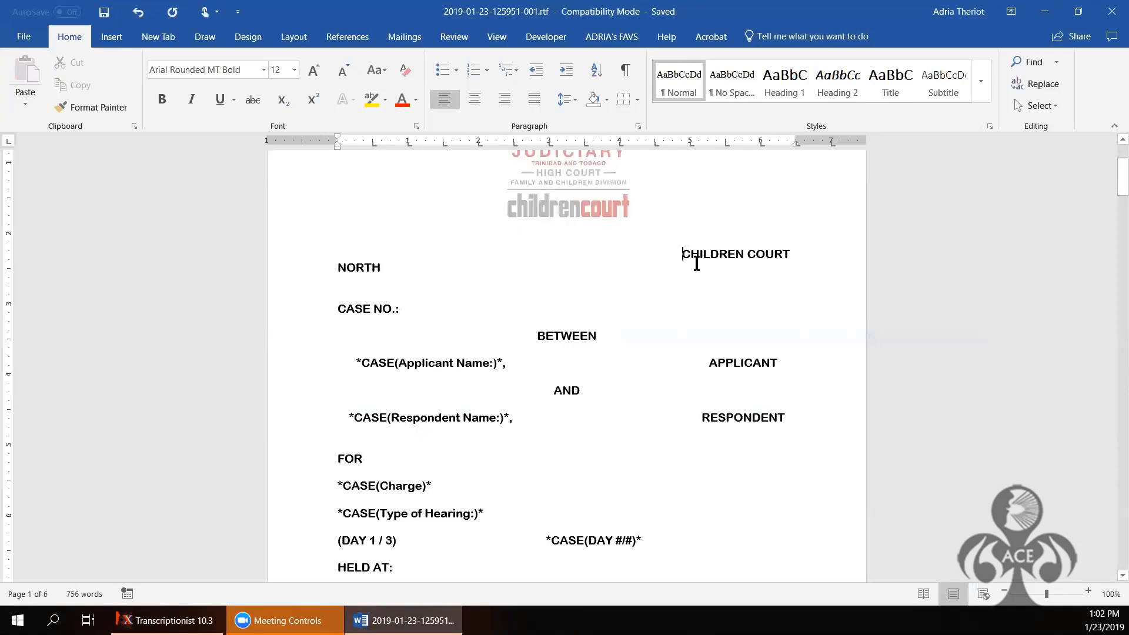
Step: Join CHILDREN COURT NORTH onto one centred line and show formatting marks on page 2
key(BackSpace)
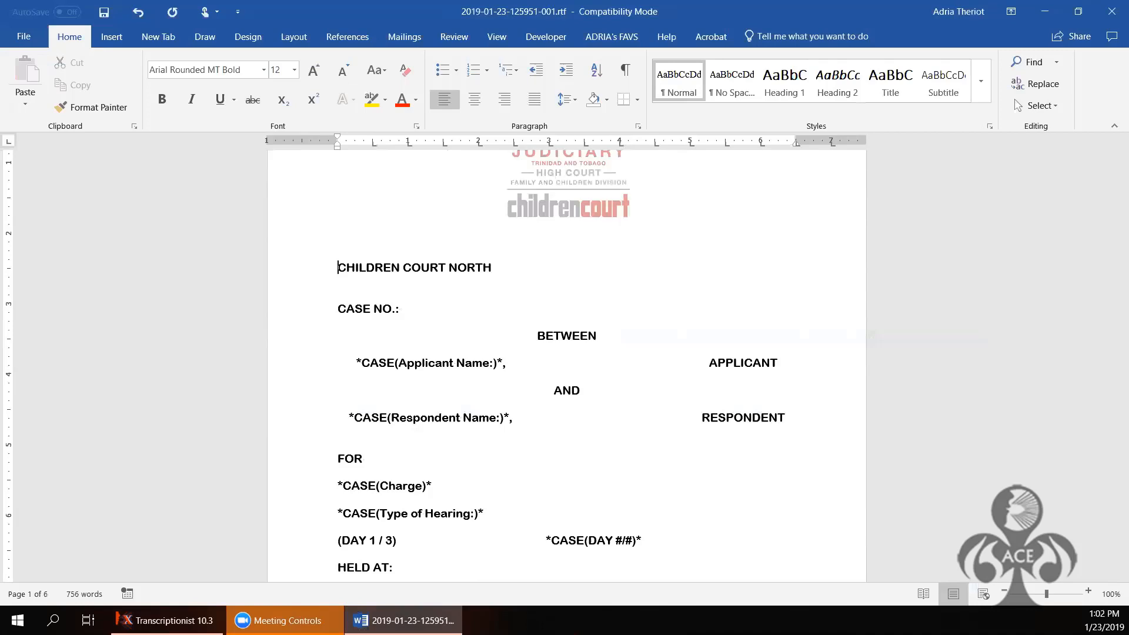
click(475, 107)
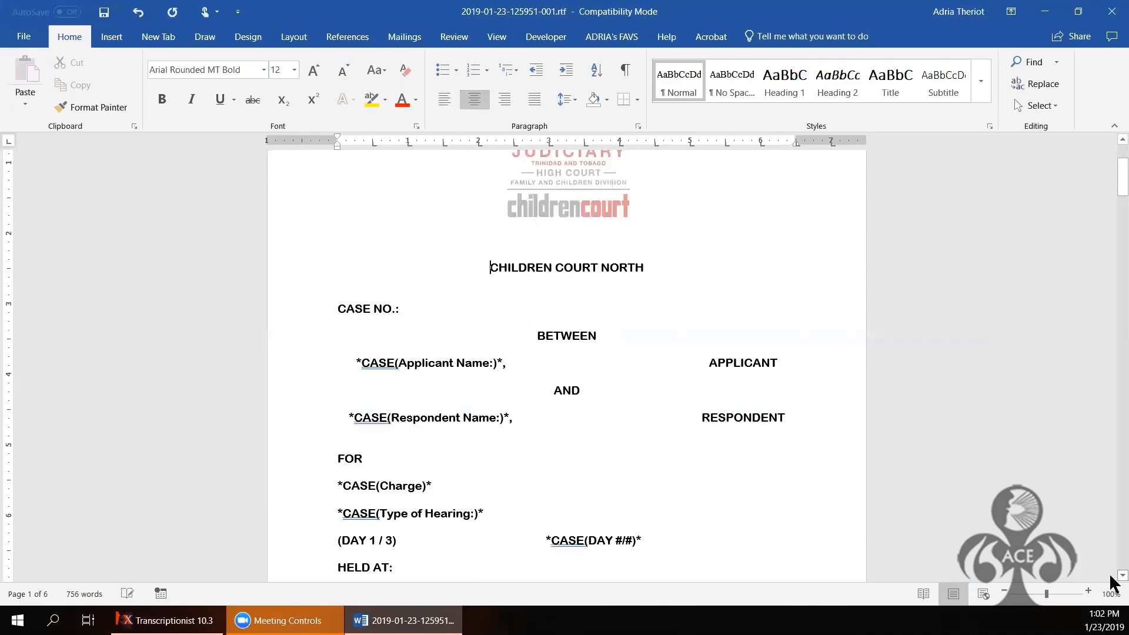
scroll(1111, 582, down, 7)
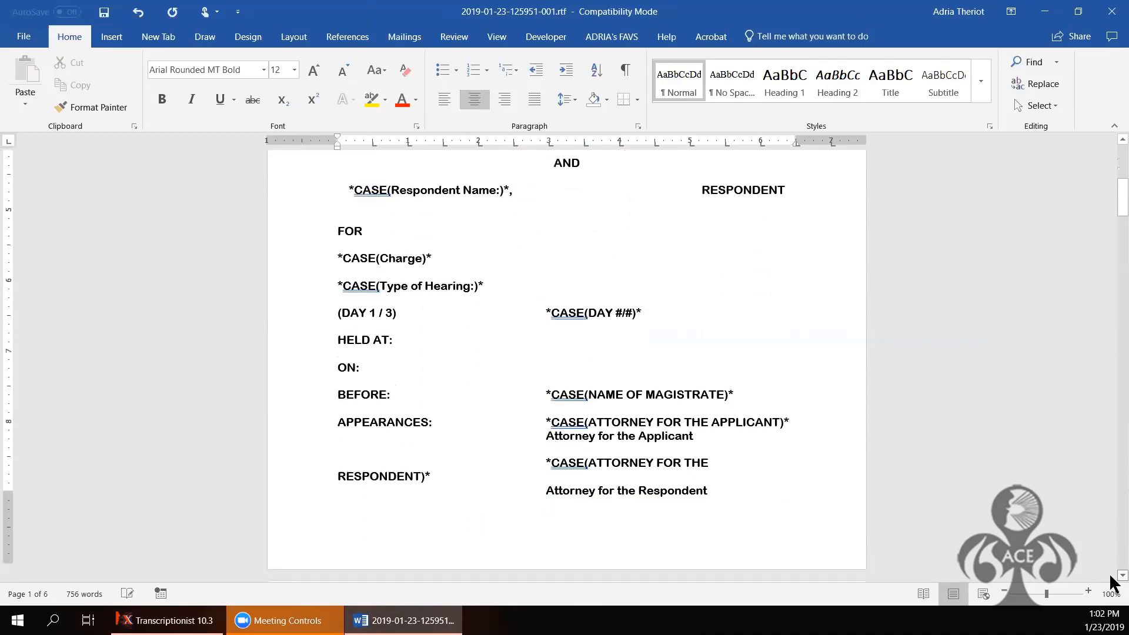
scroll(1111, 583, down, 8)
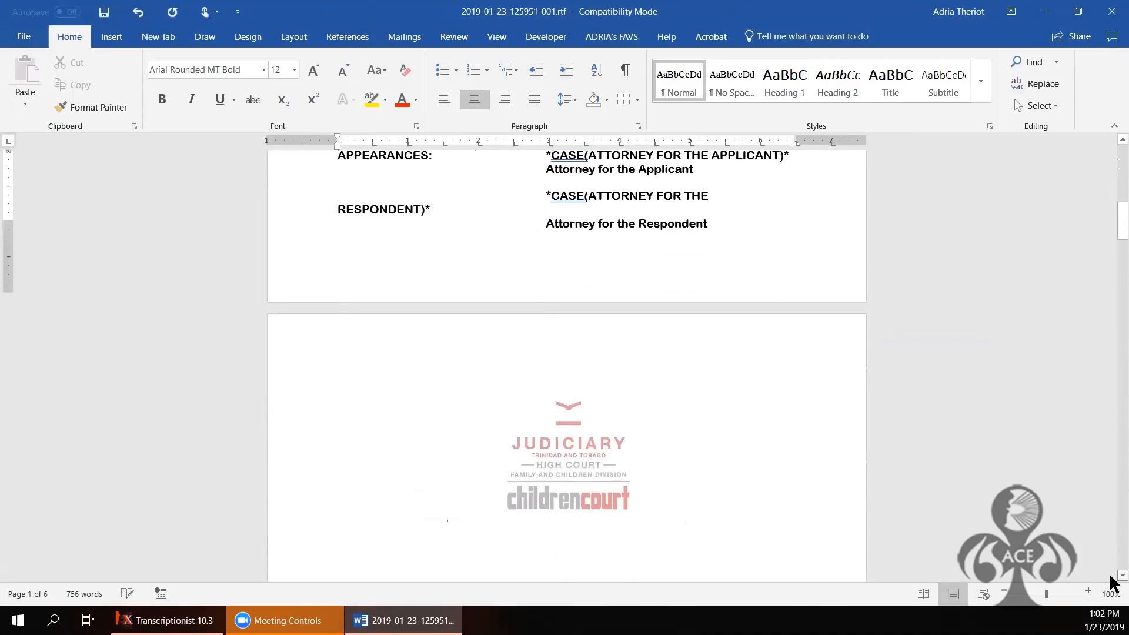
scroll(1110, 582, down, 6)
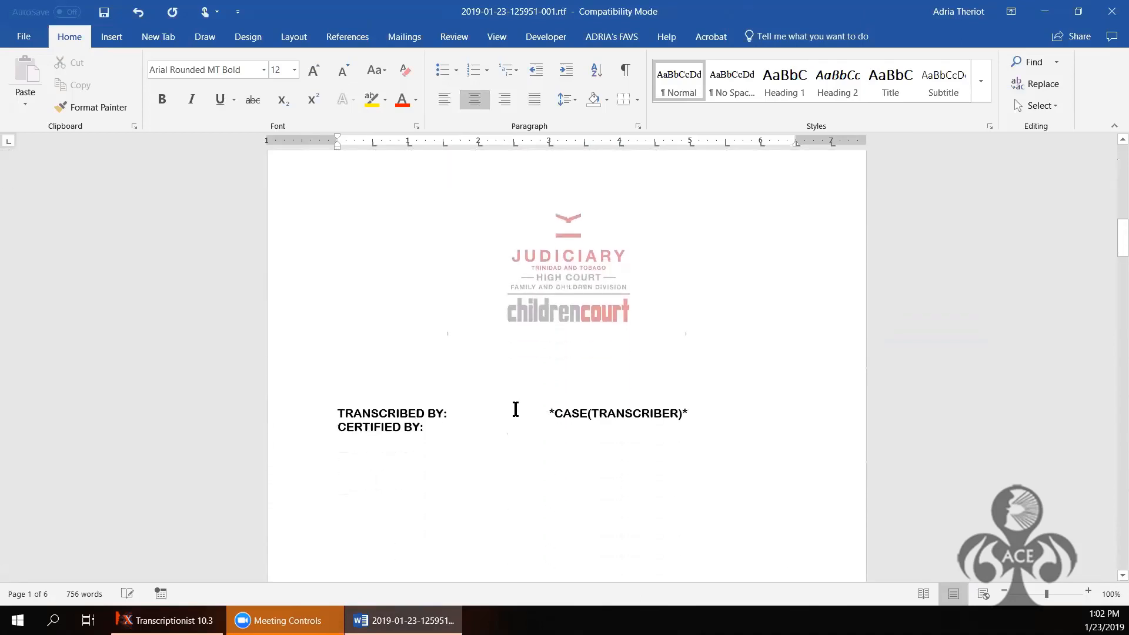
click(550, 356)
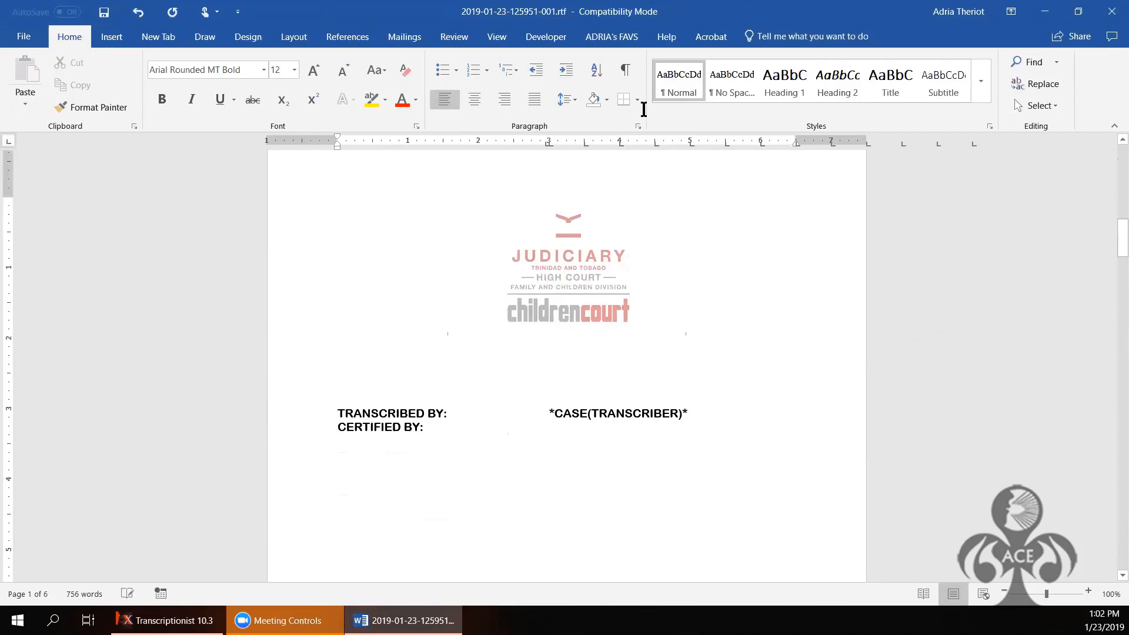
click(628, 68)
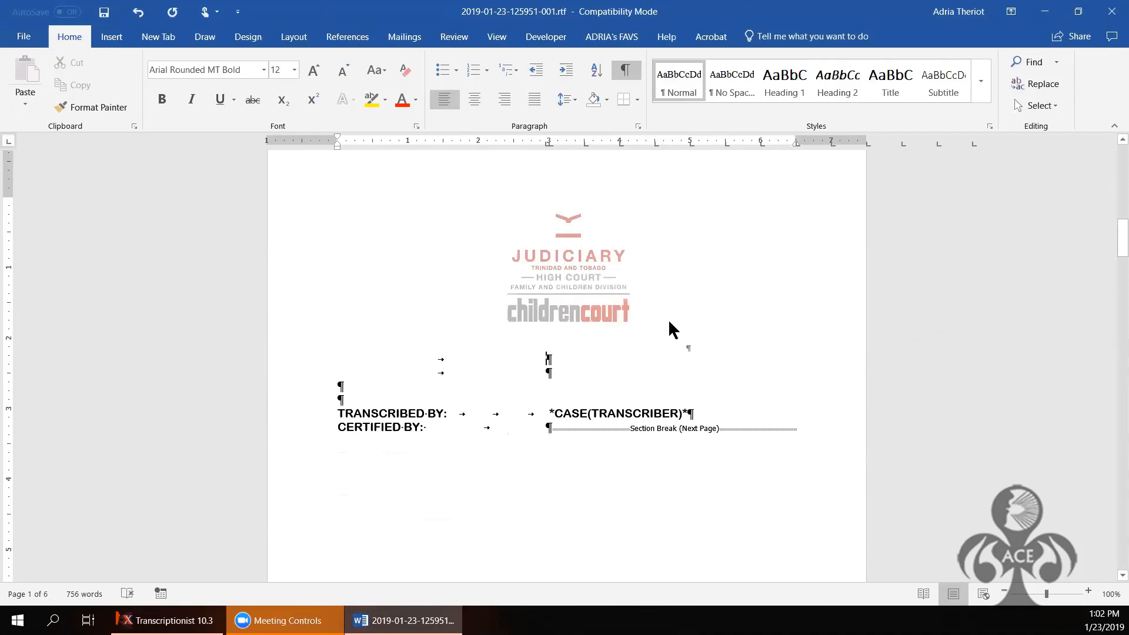
Step: Delete the empty lines under CHILDREN COURT NORTH and below the Respondent line
scroll(669, 329, up, 5)
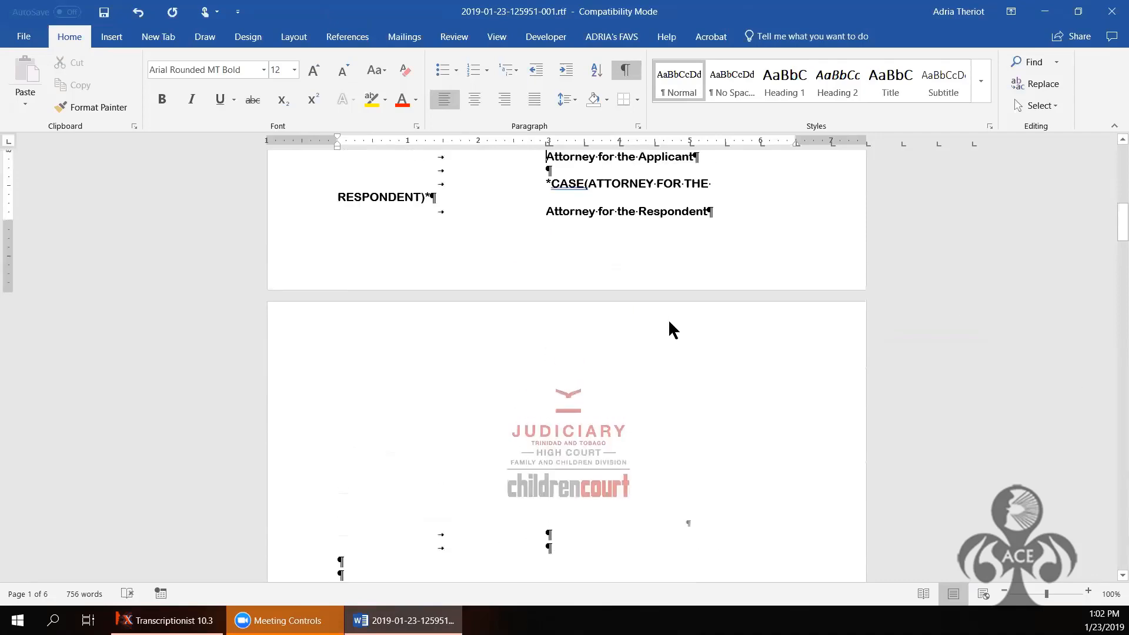
key(Up)
key(Up)
key(Up)
key(Up)
key(Up)
key(Up)
key(Up)
key(Up)
key(Up)
key(Up)
key(Up)
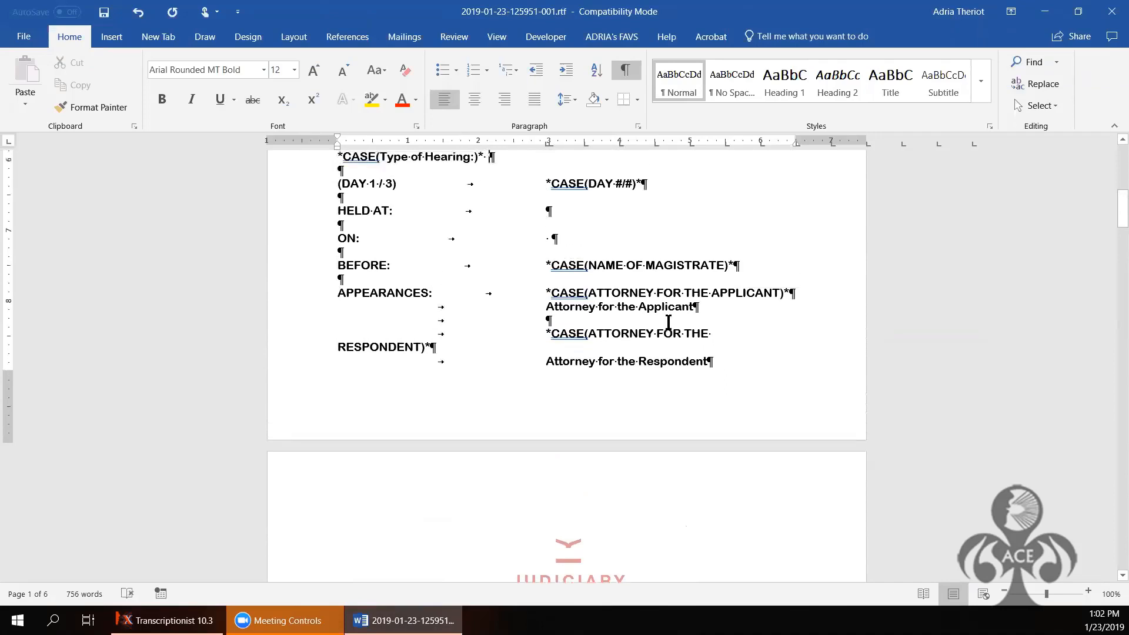
key(Up)
key(Up)
key(Up)
key(Up)
key(Up)
key(Up)
key(Up)
key(Up)
key(Up)
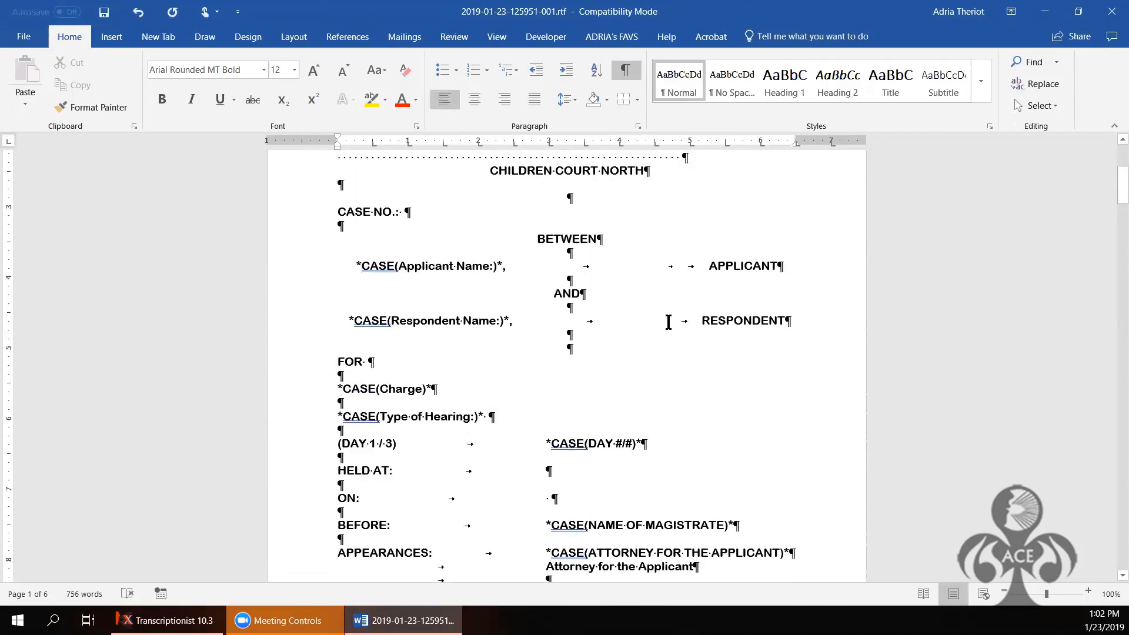
key(Delete)
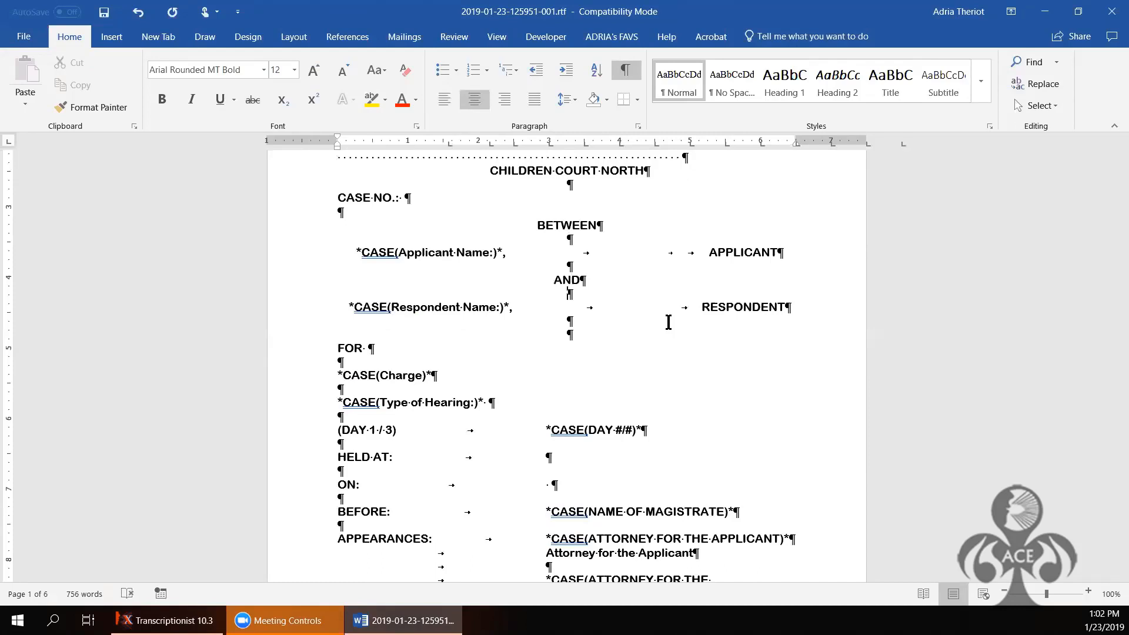
key(Down)
key(Delete)
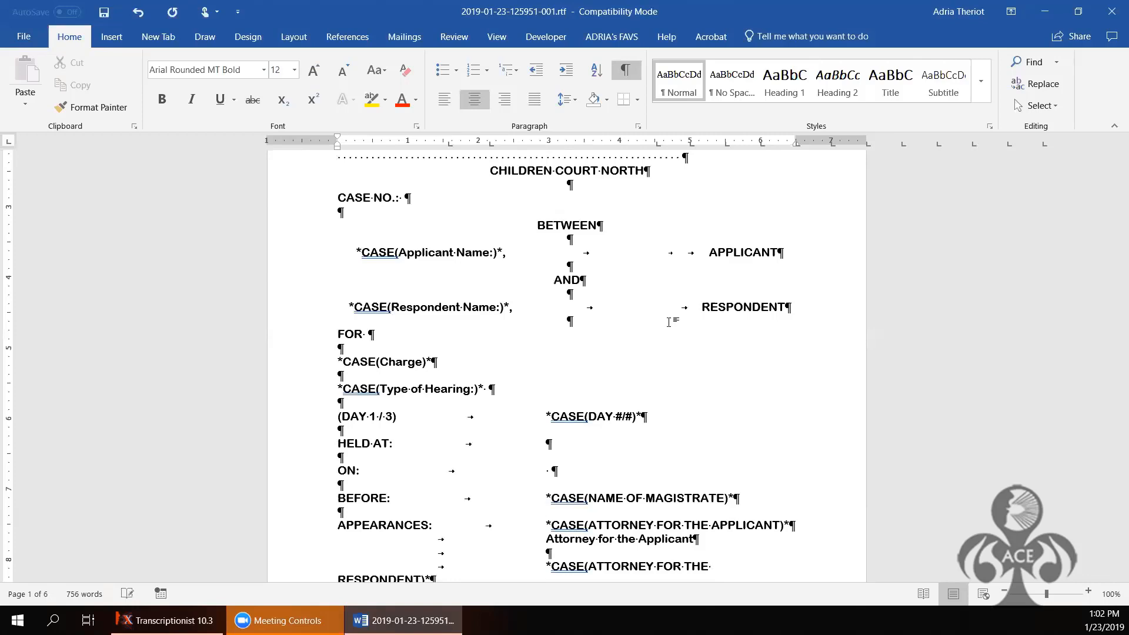
Step: Add a blank line above TRANSCRIBED BY and remove blank lines after Attorney for the Respondent
key(Down)
key(Down)
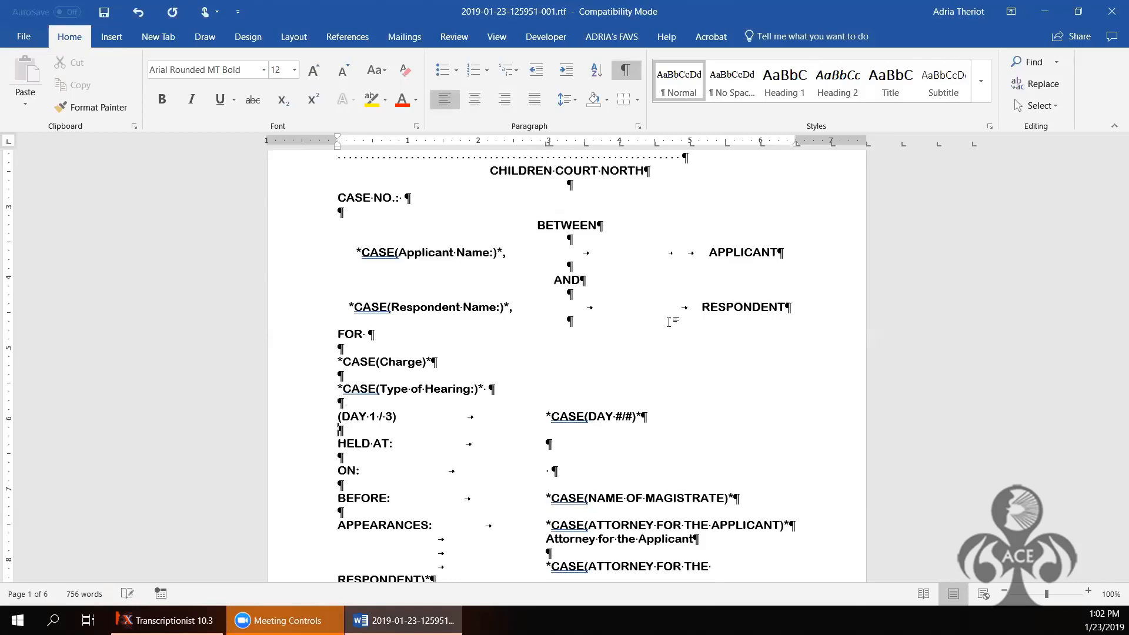
scroll(668, 322, down, 10)
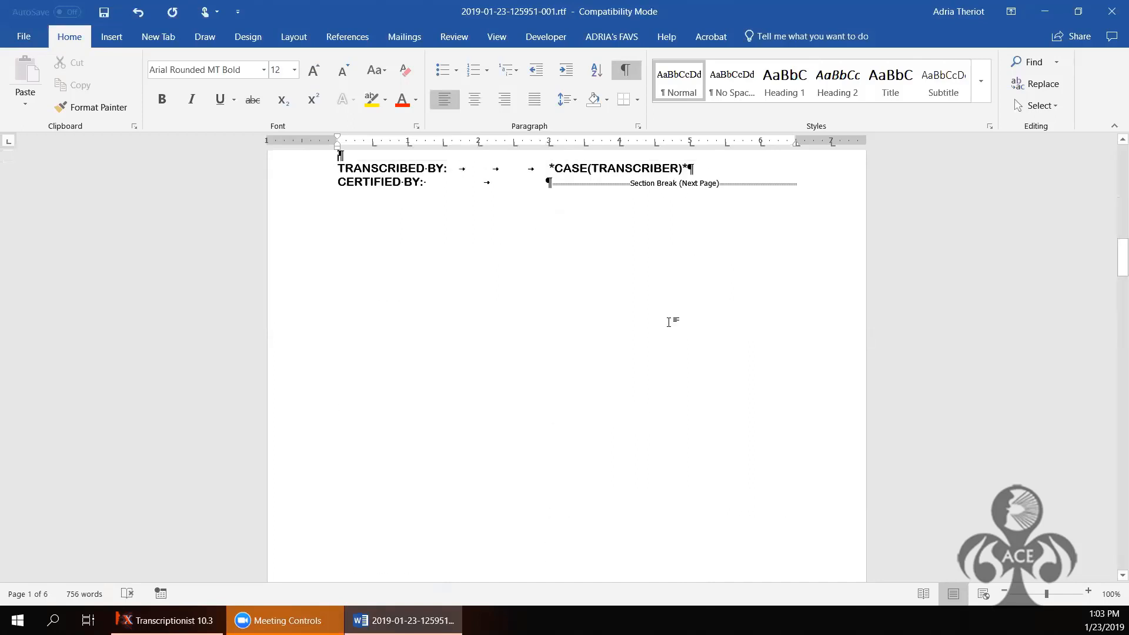
key(Return)
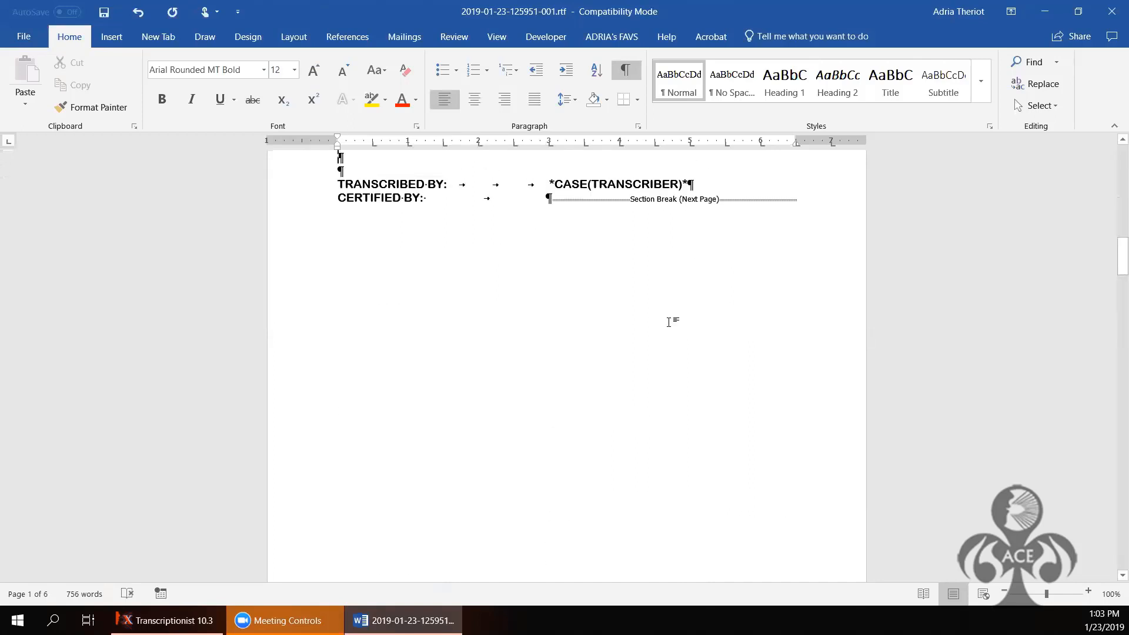
scroll(669, 321, up, 5)
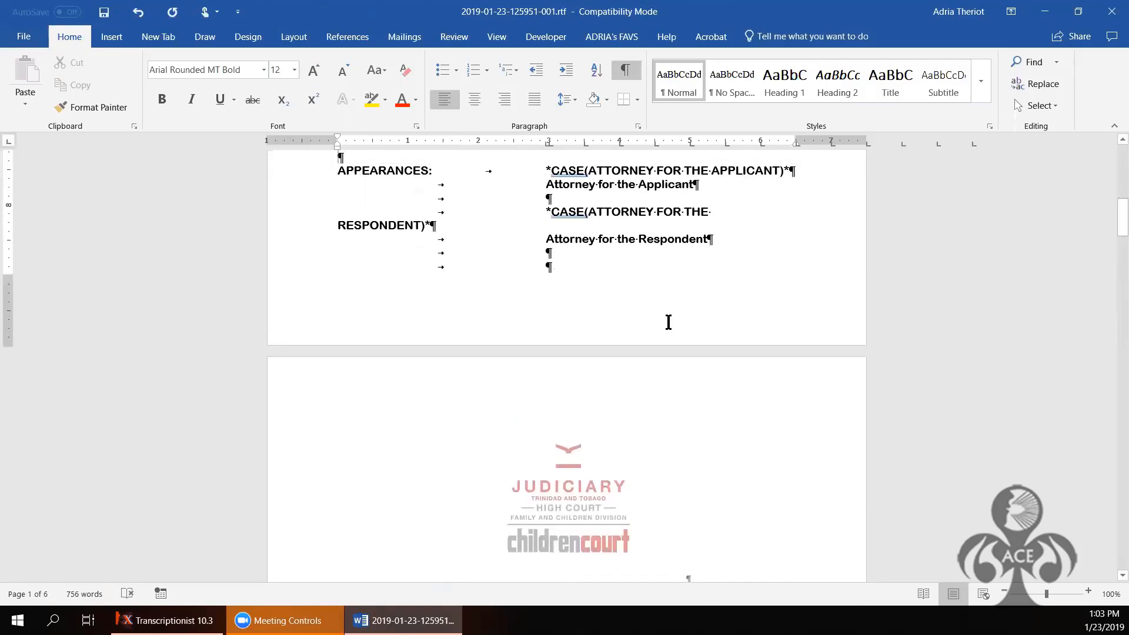
click(574, 257)
key(Tab)
key(Tab)
key(Delete)
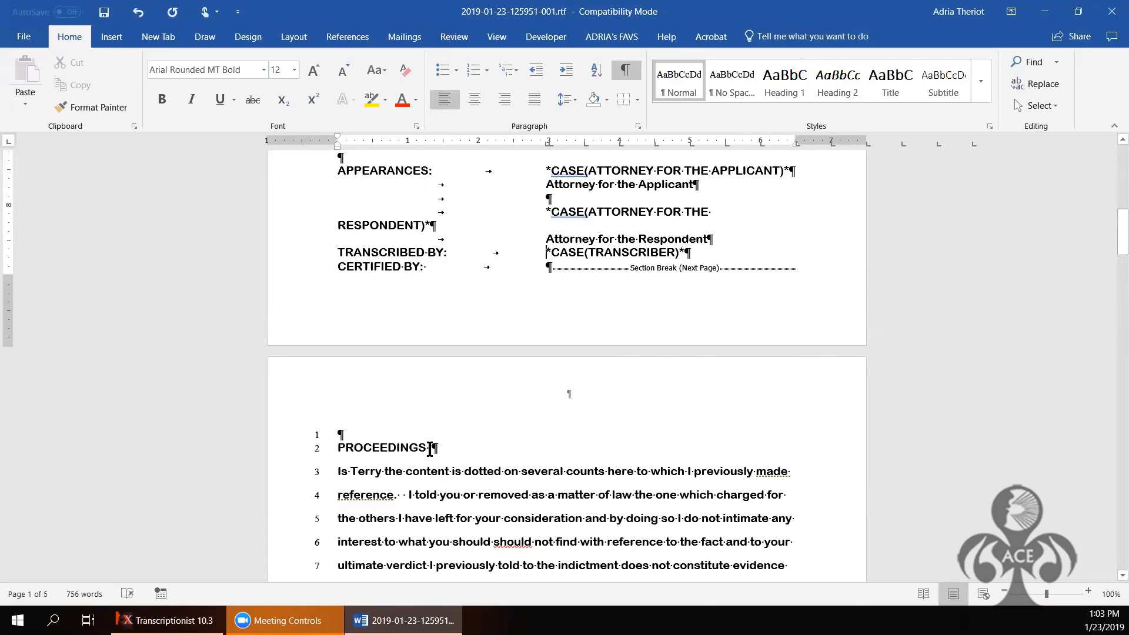
double_click(431, 449)
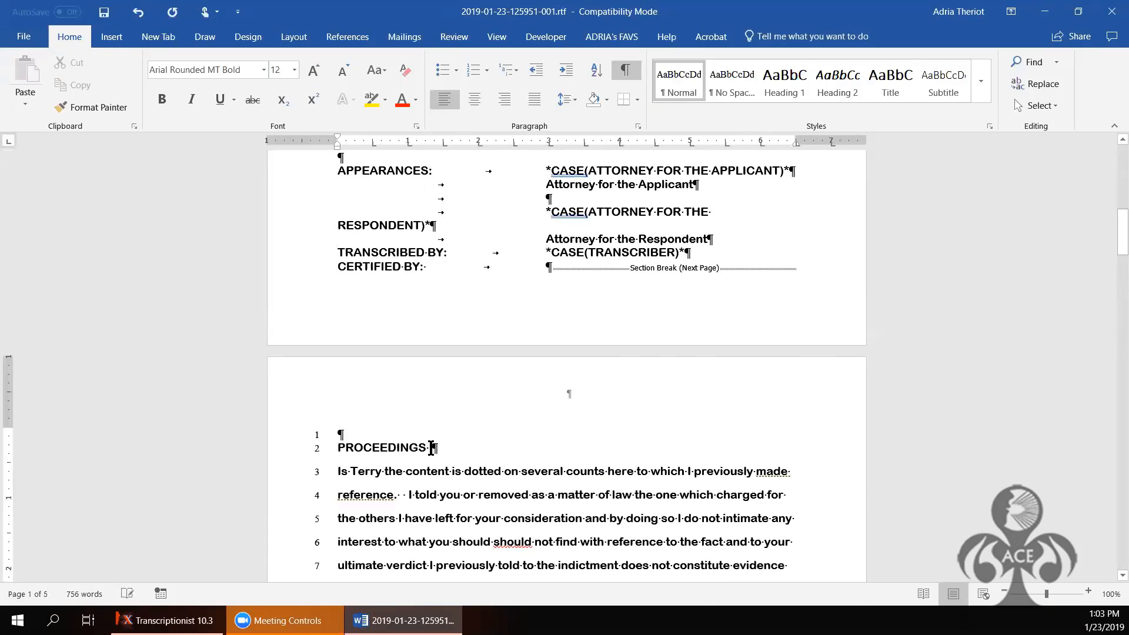
Step: Delete the empty line above PROCEEDINGS and centre the PROCEEDINGS heading
double_click(352, 429)
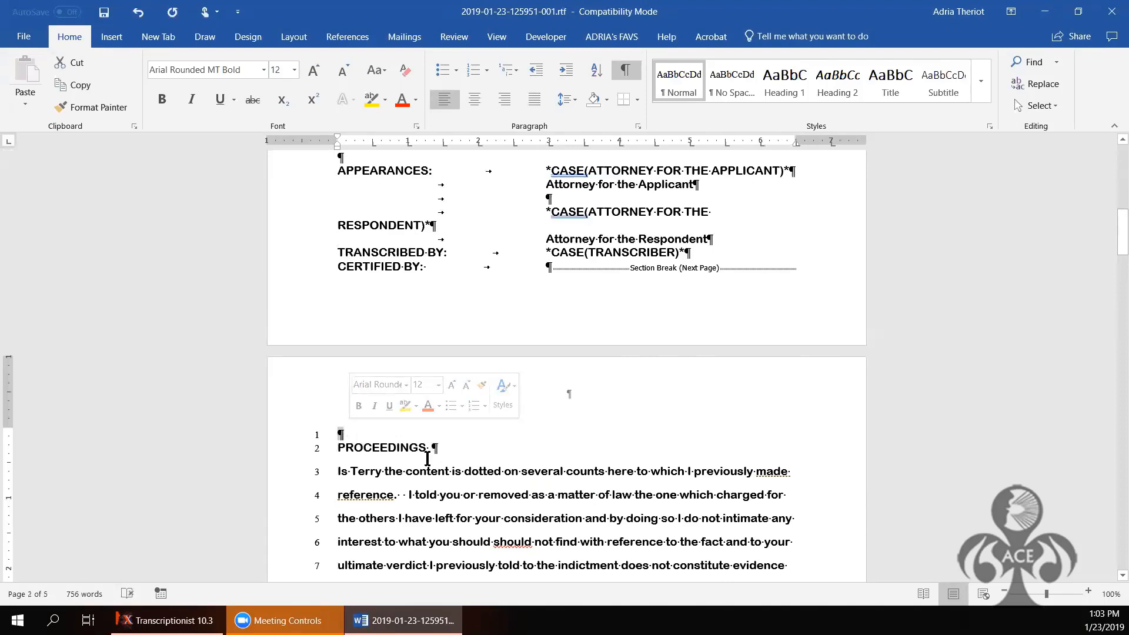
key(Delete)
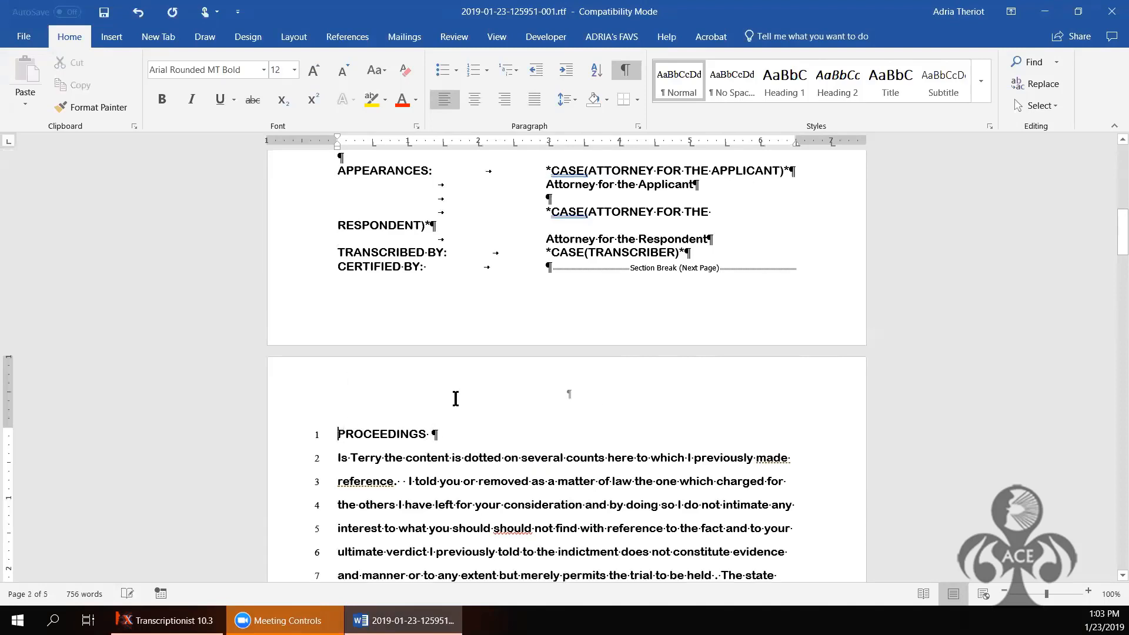
click(474, 101)
click(474, 101)
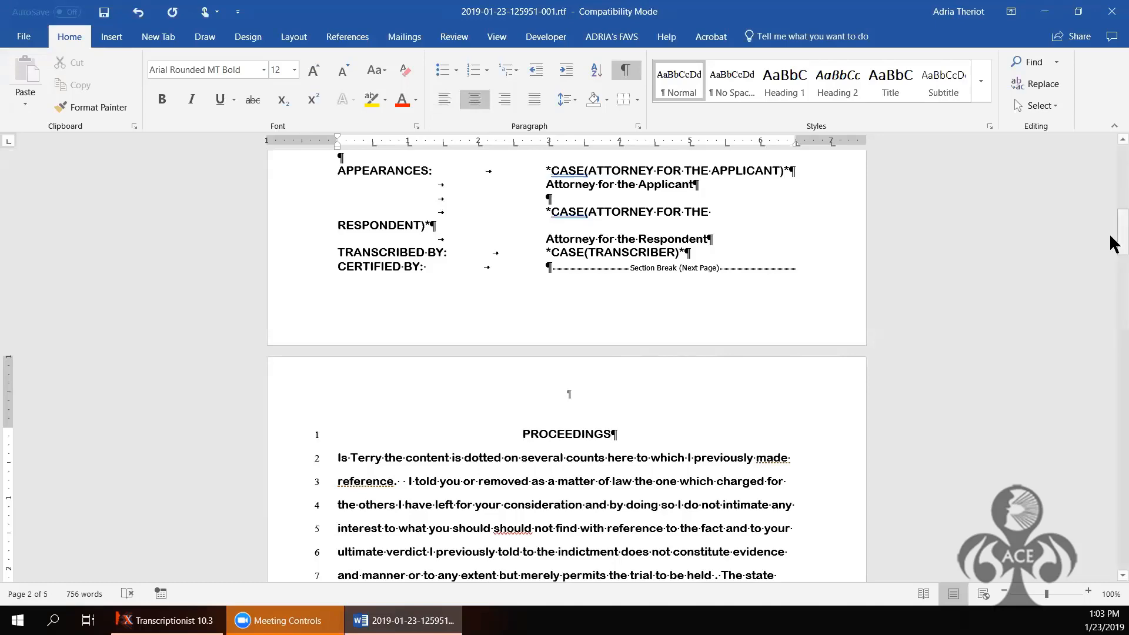
click(1112, 295)
drag(1113, 294, 1112, 417)
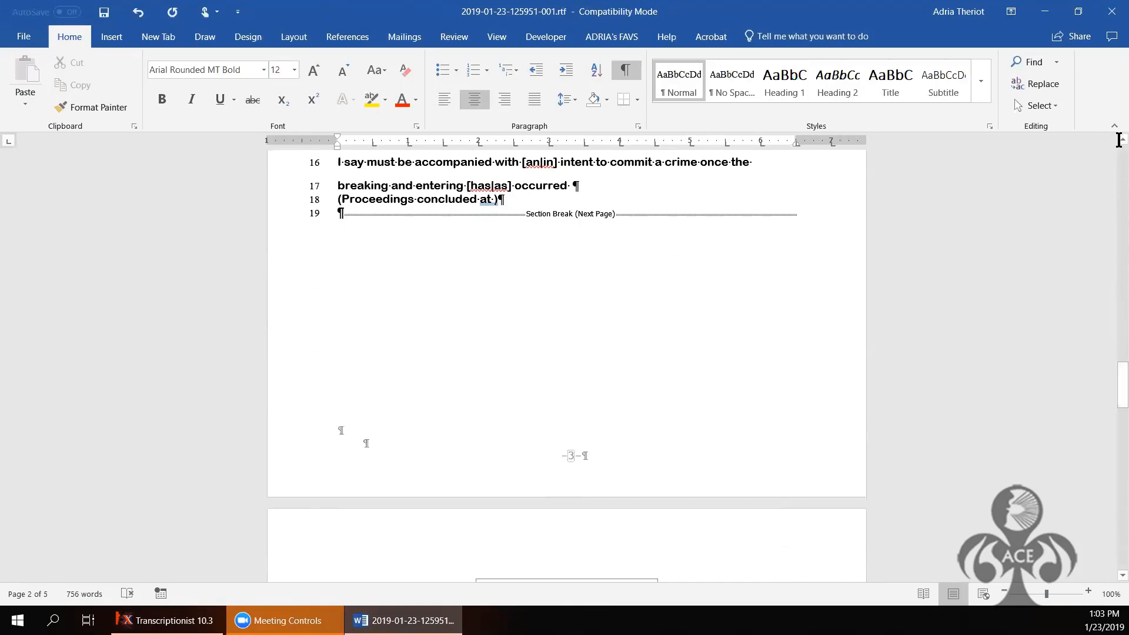
Step: Put the closing line on its own paragraph and add two blank lines after it
scroll(1112, 145, up, 1)
scroll(1111, 144, up, 5)
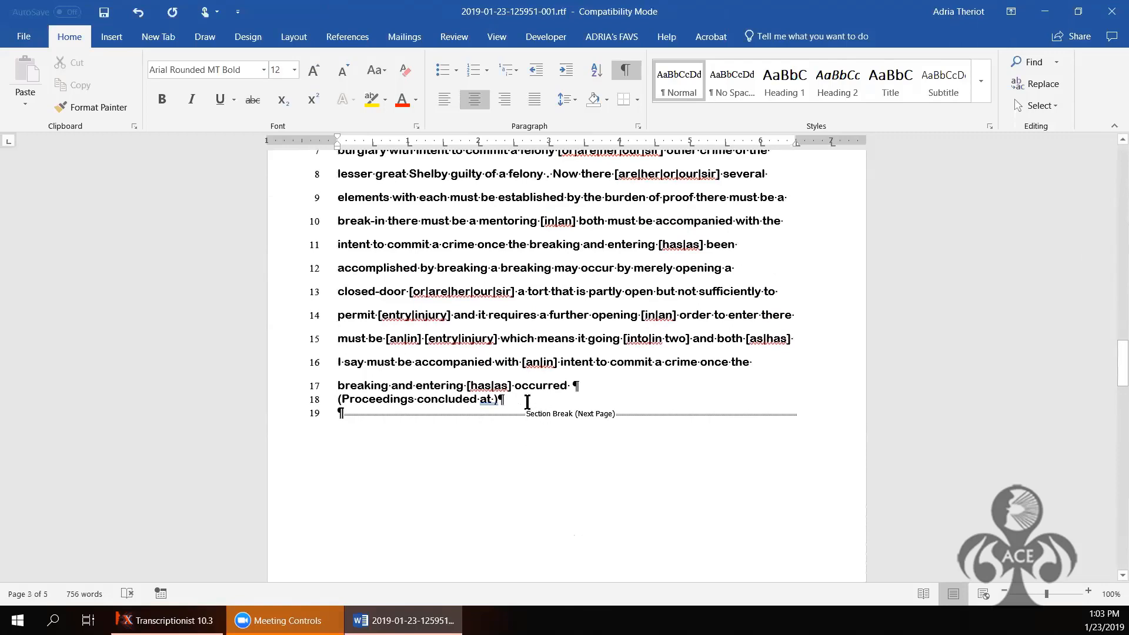
click(588, 388)
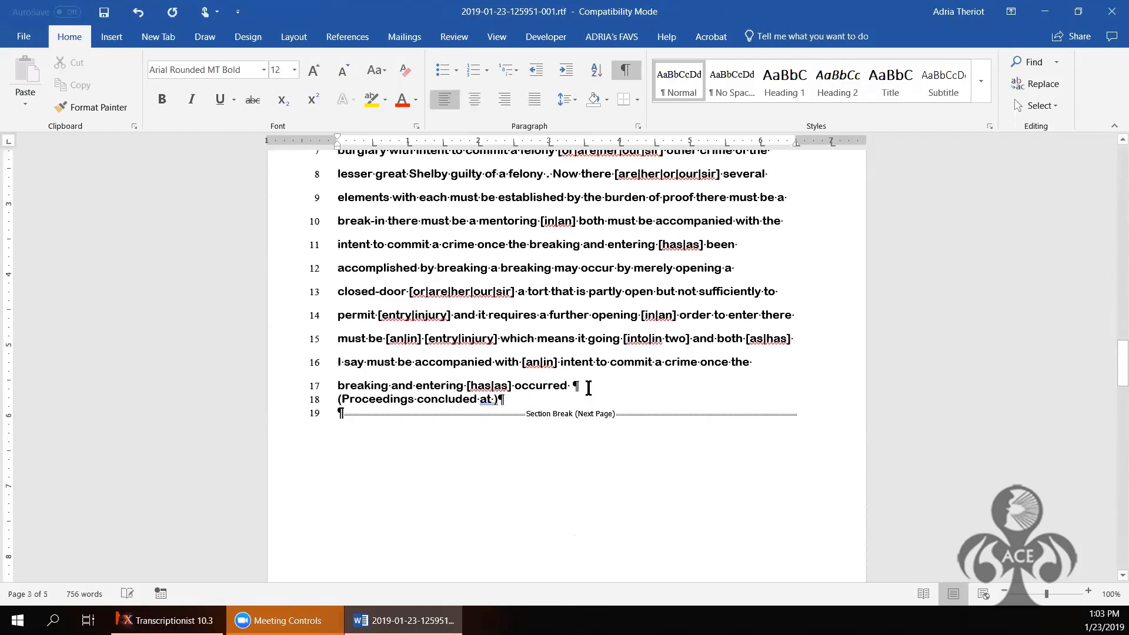
key(Delete)
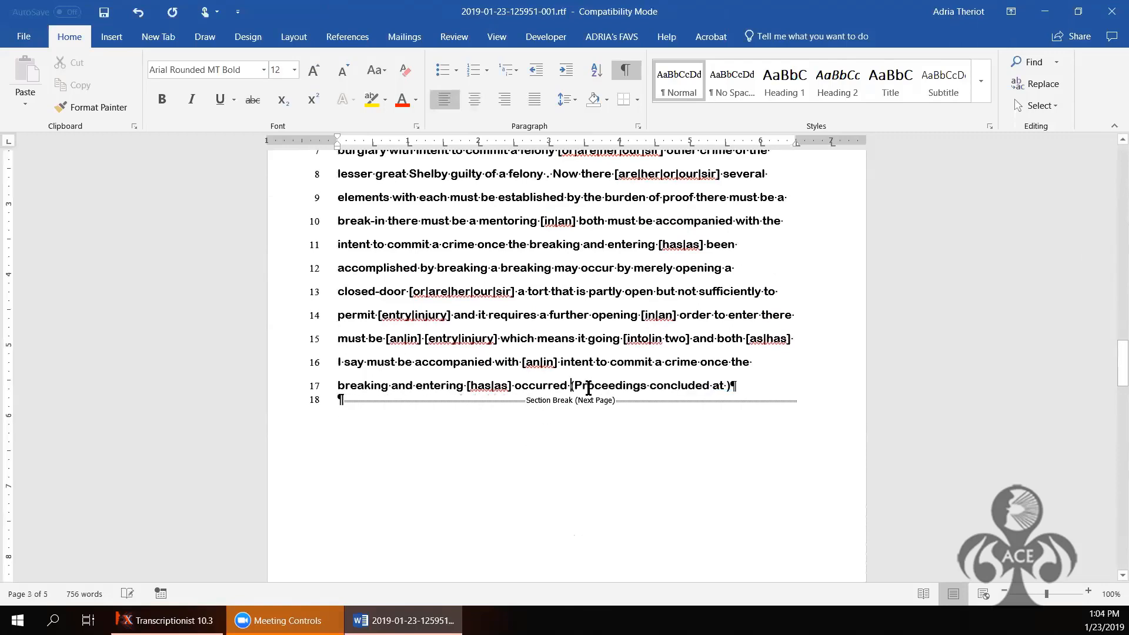
key(Return)
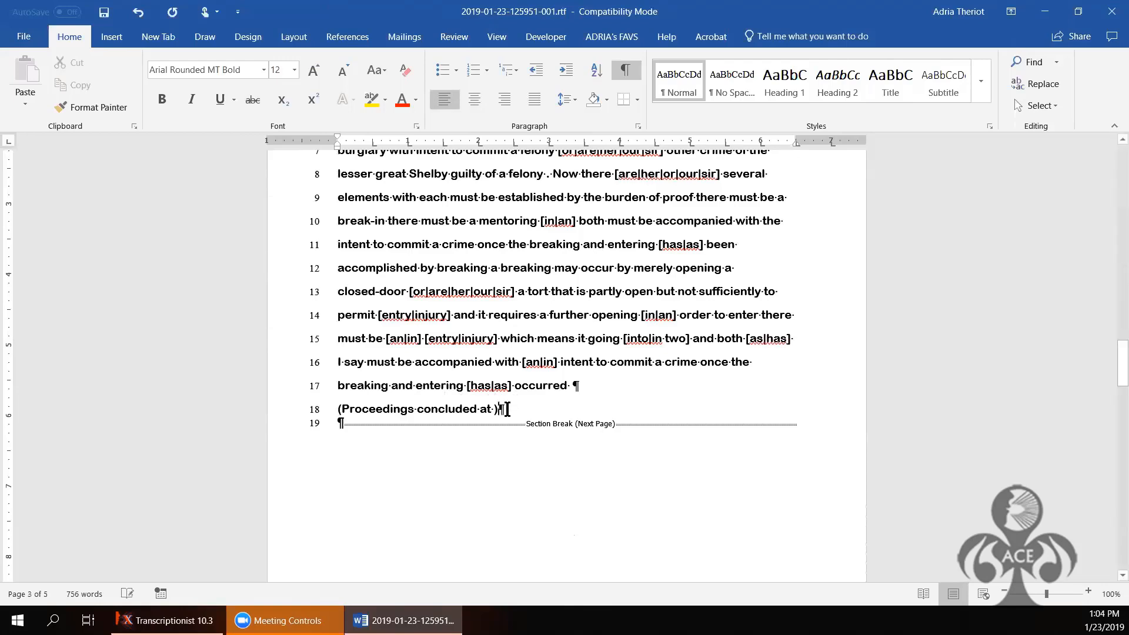
click(507, 409)
key(Return)
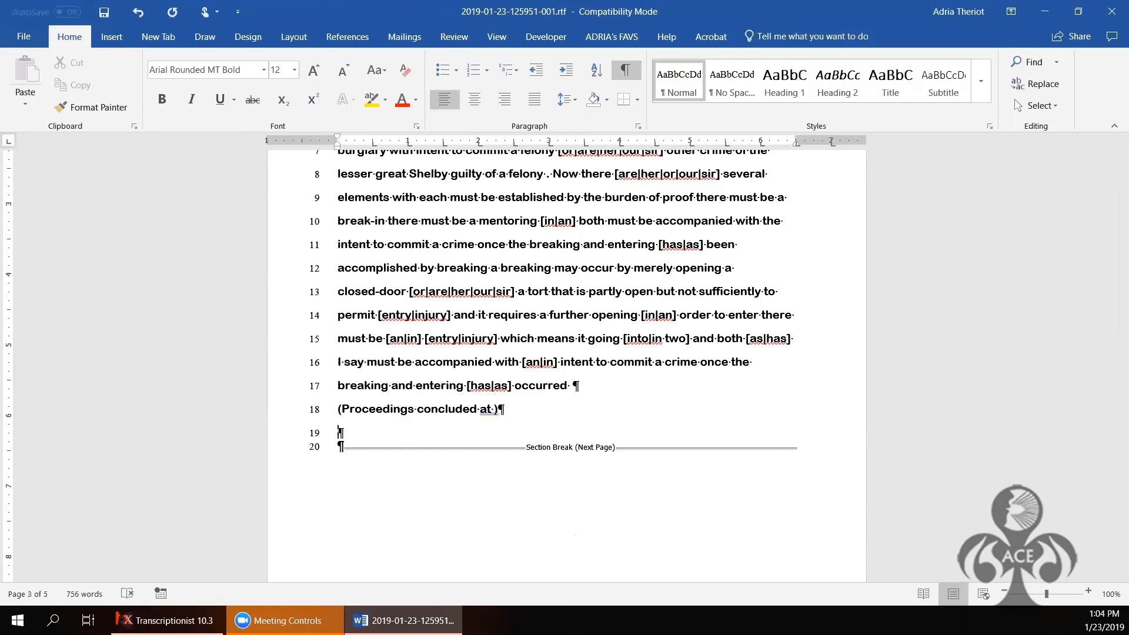
key(Return)
key(Return)
key(Return)
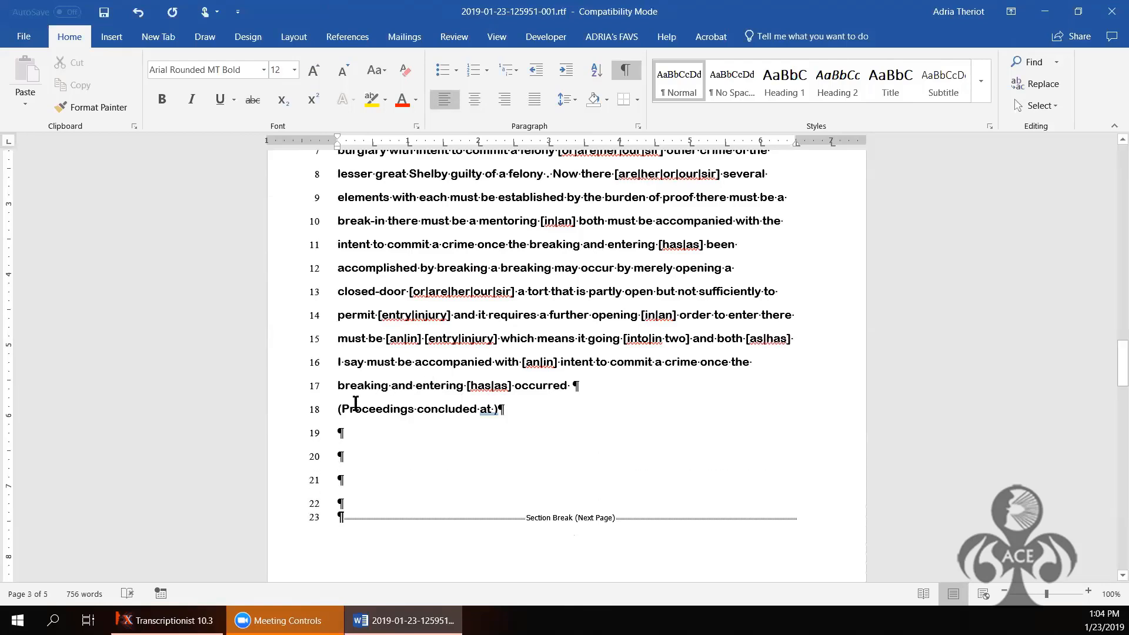
Step: Center the Proceedings concluded line and insert the end time 1:04 pm before the bracket
click(337, 408)
click(474, 100)
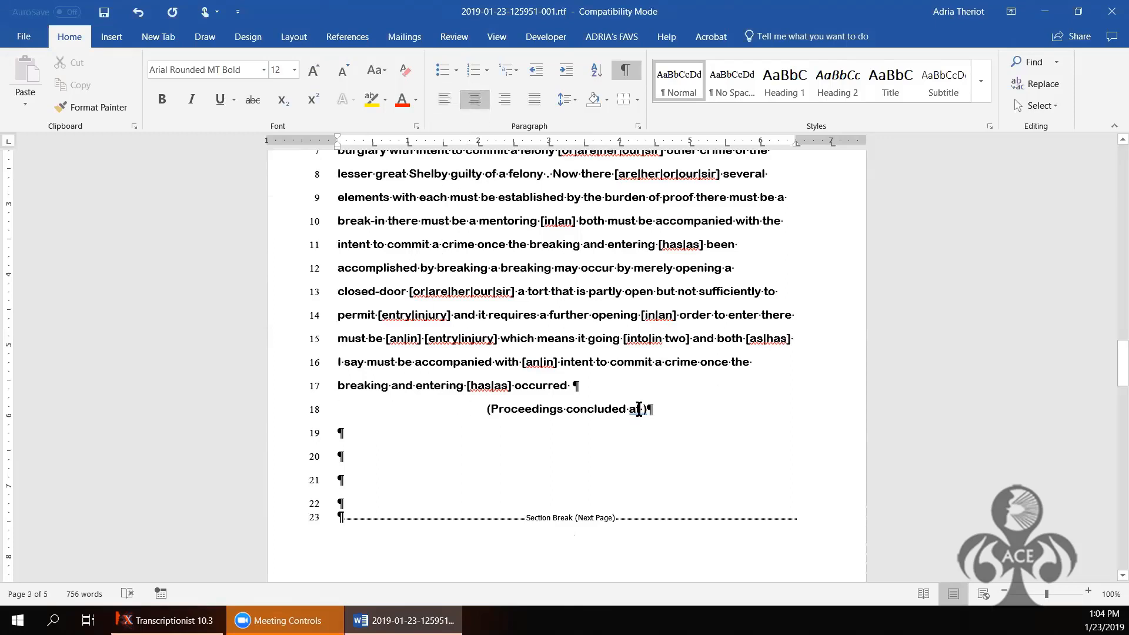
drag(642, 409, 647, 408)
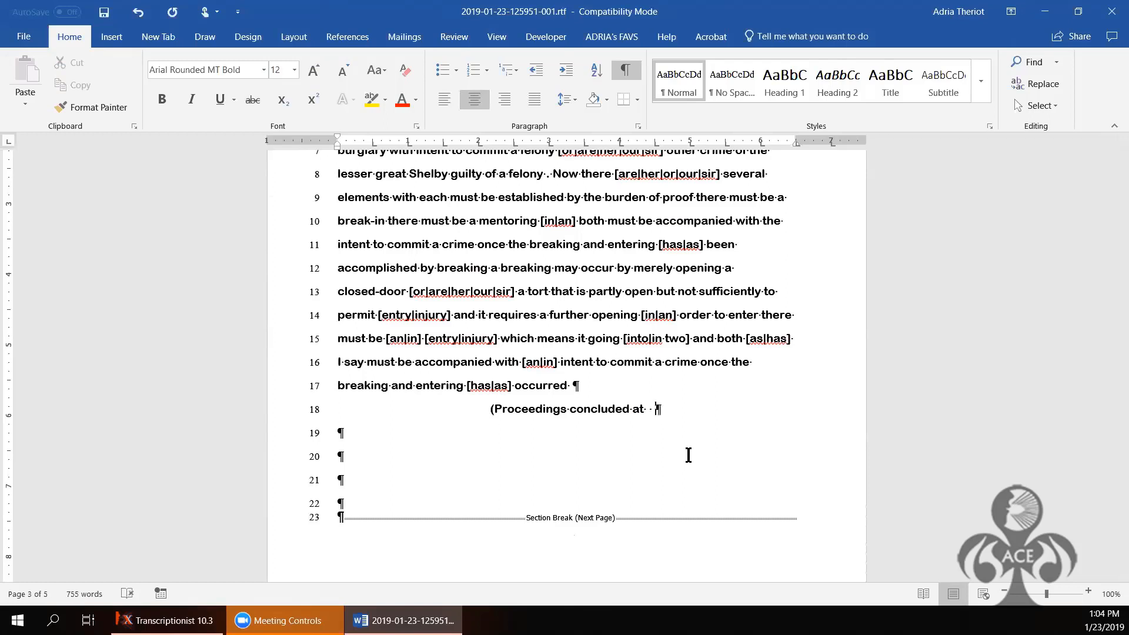
text(1:0)
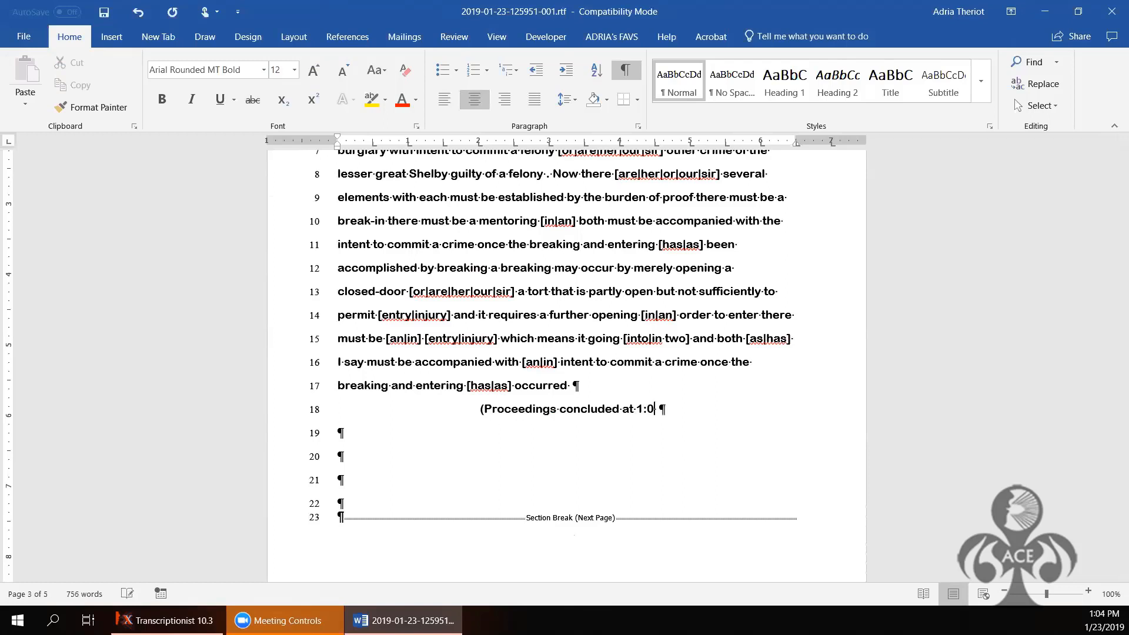
text(4 pm)
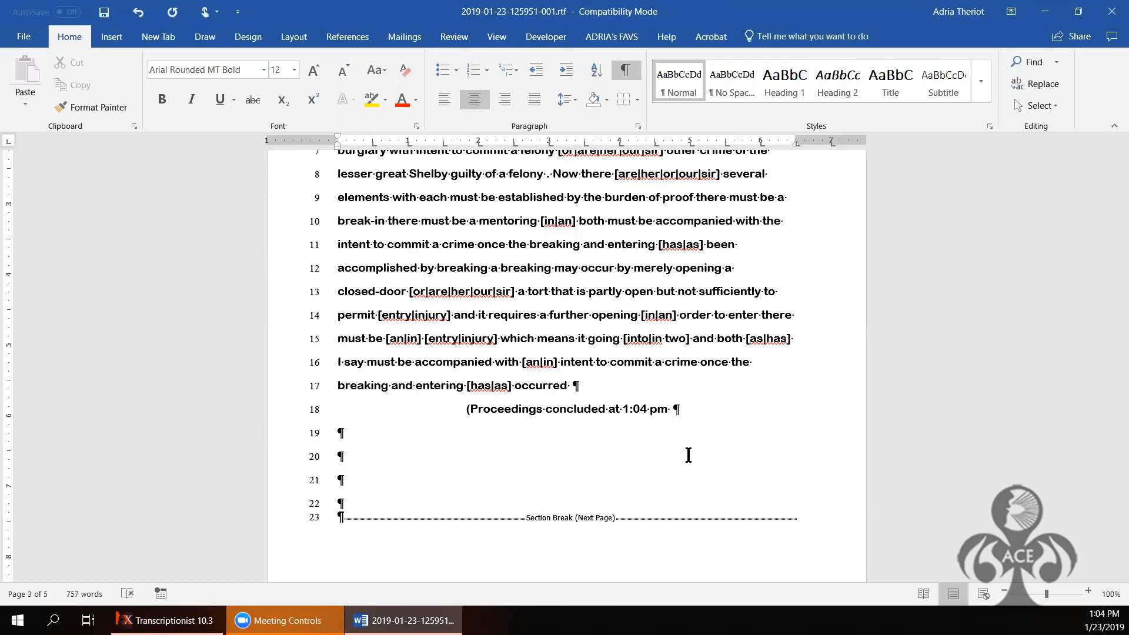
text())
Step: Rework the empty lines so several blank lines sit before the section break
click(344, 504)
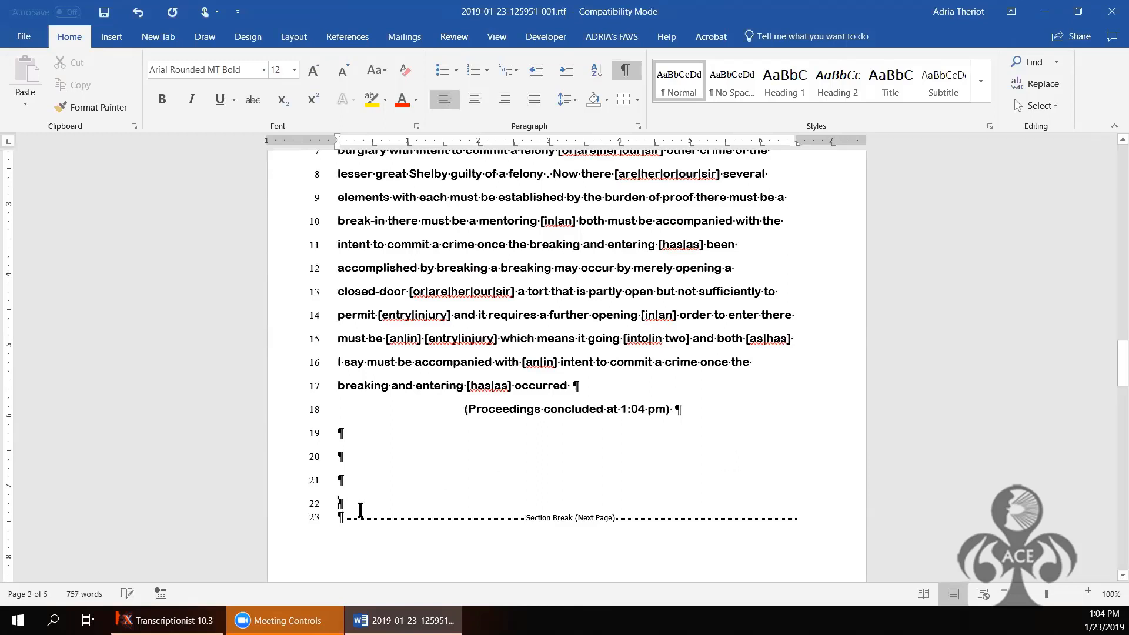
key(Delete)
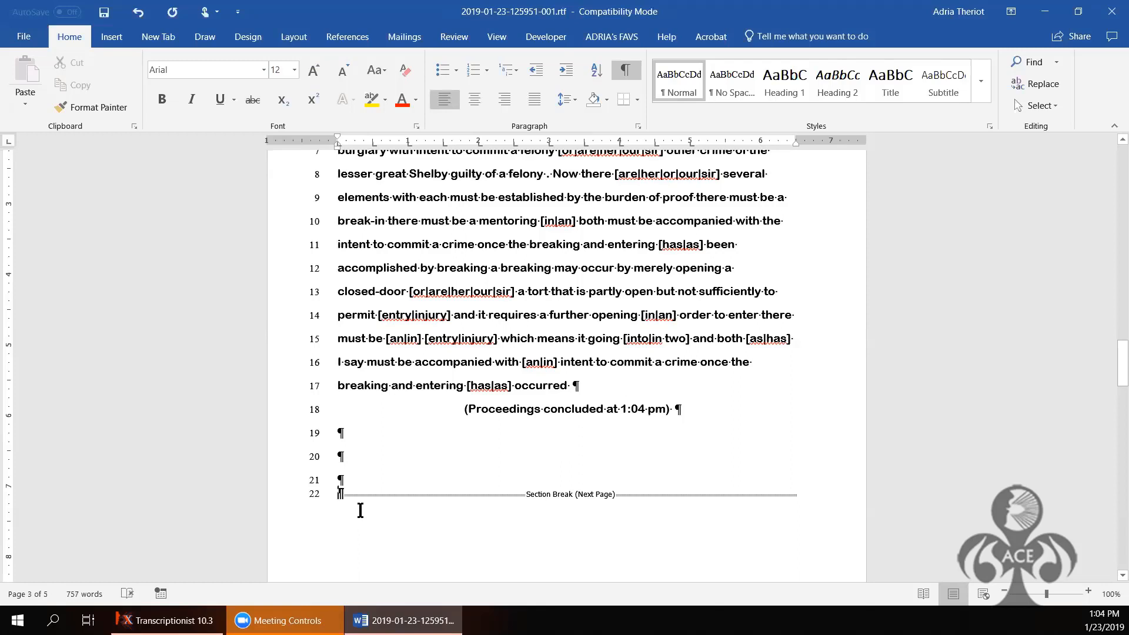
key(Up)
key(Return)
key(Return)
key(Return)
key(Return)
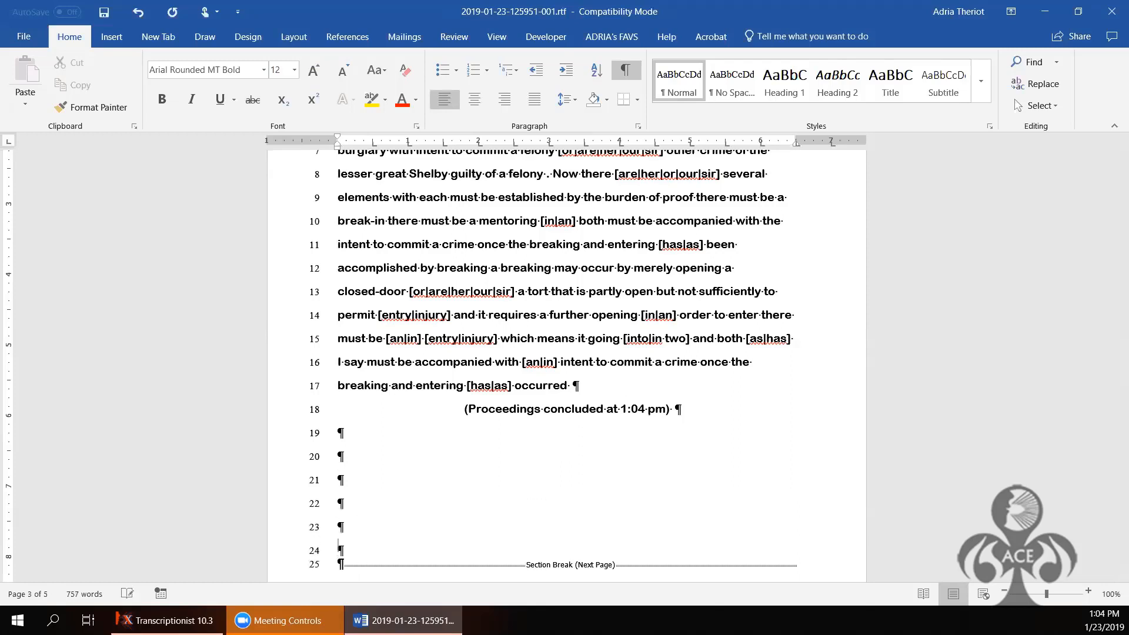
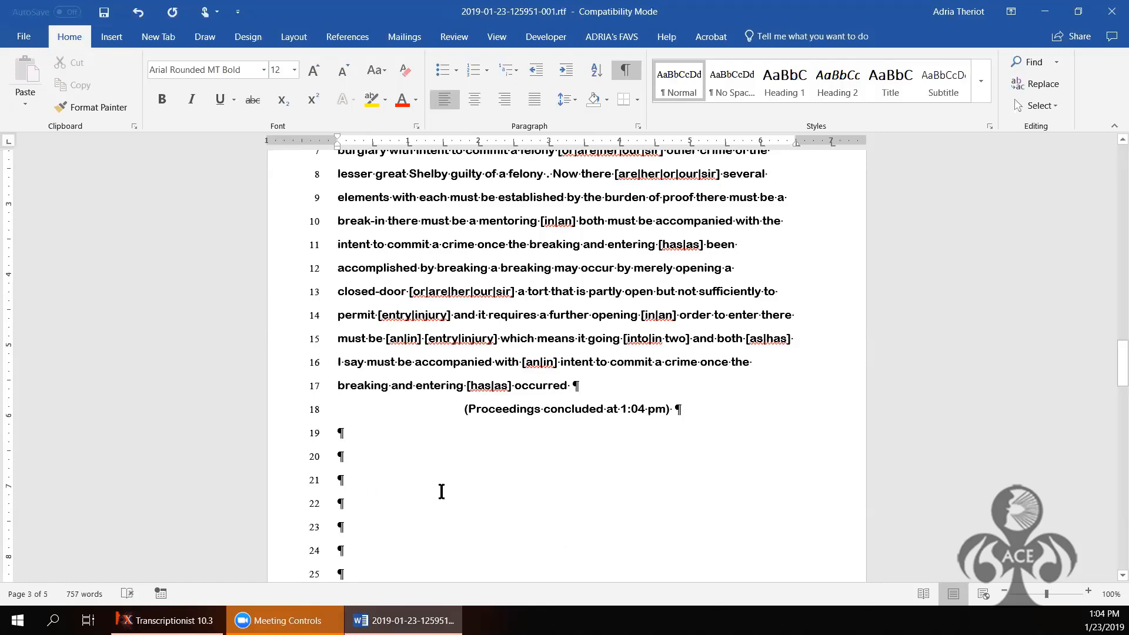
Step: Delete one empty paragraph just above the section break at the end of page 3
scroll(441, 492, down, 5)
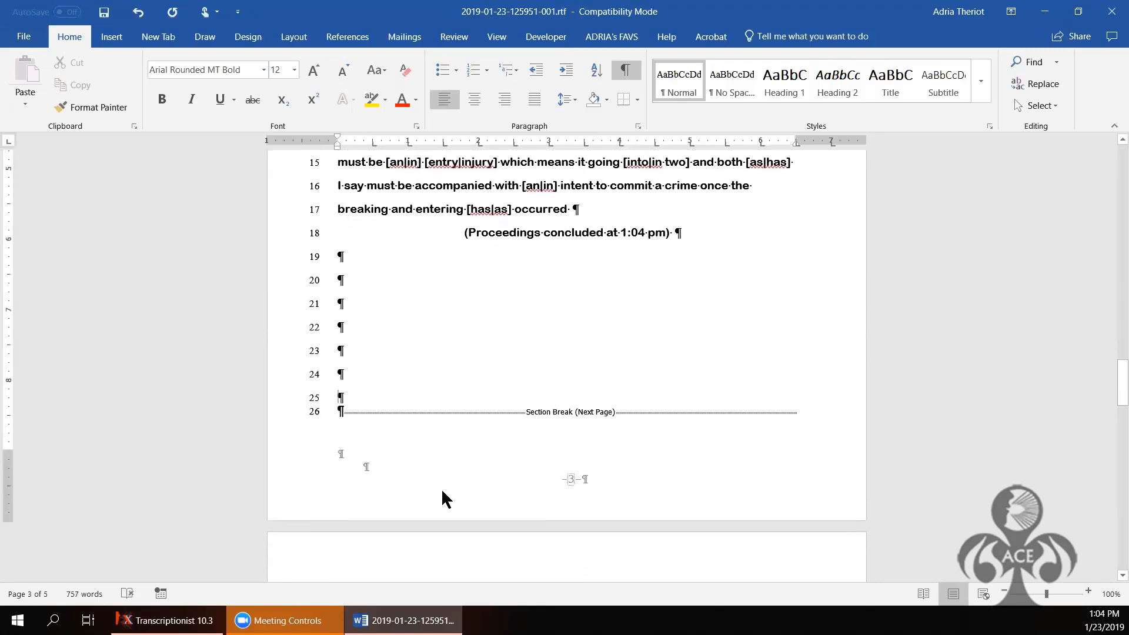
key(BackSpace)
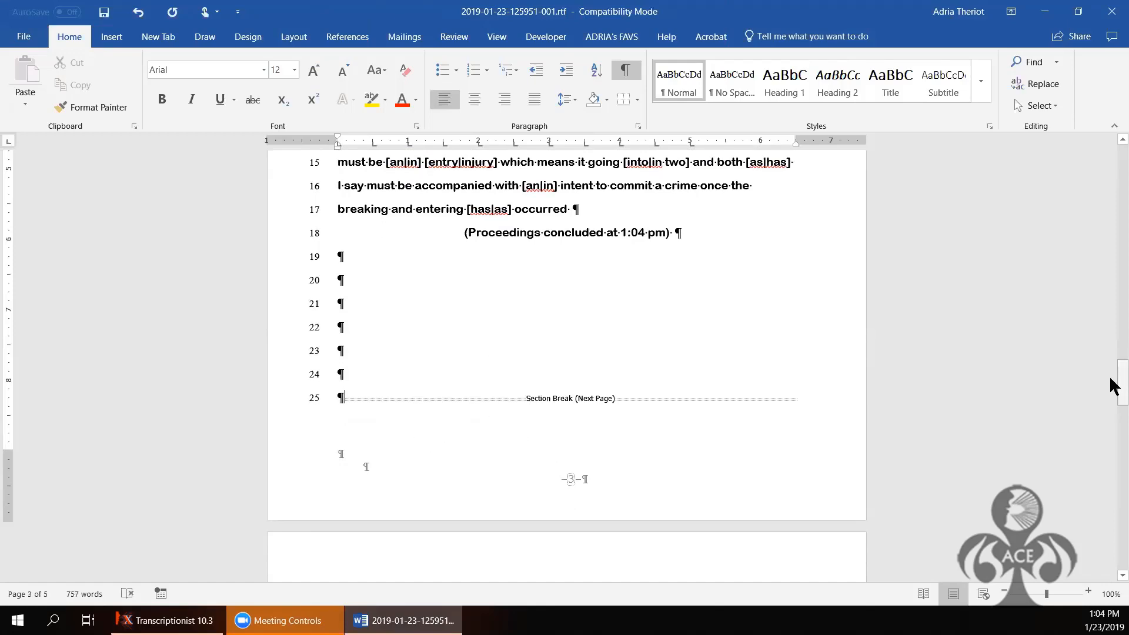
drag(1115, 386, 1115, 316)
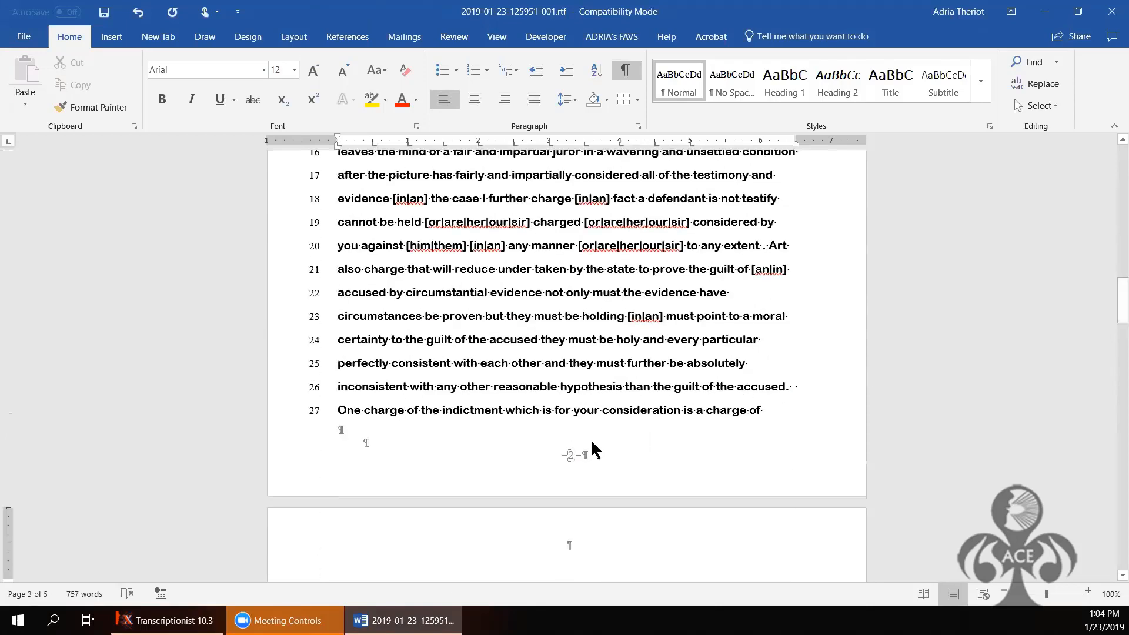
click(587, 411)
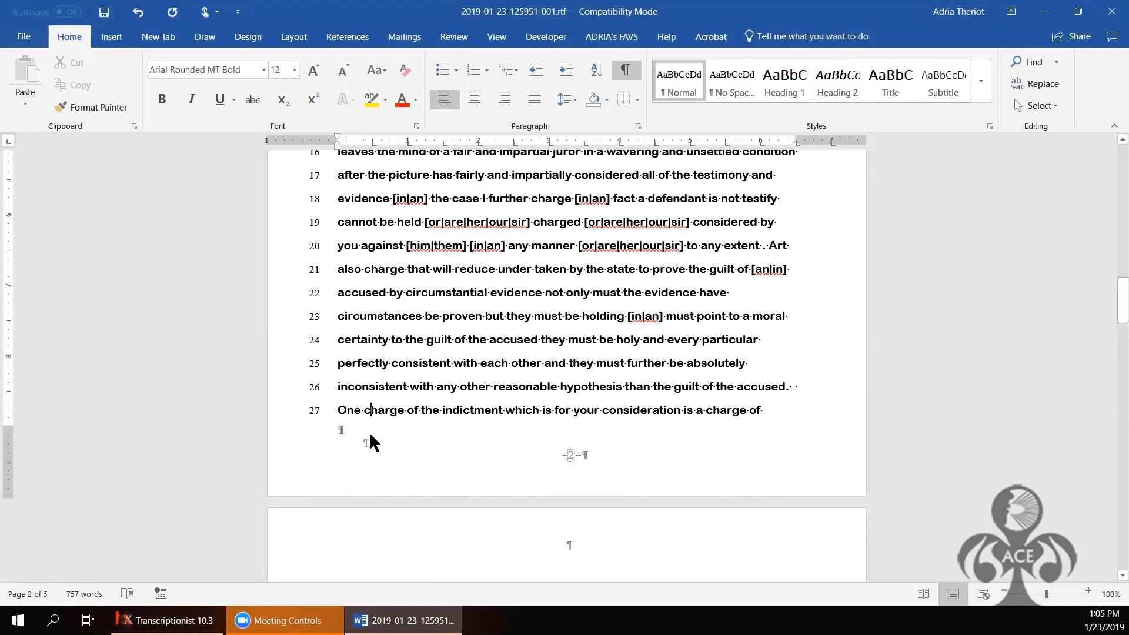
double_click(371, 442)
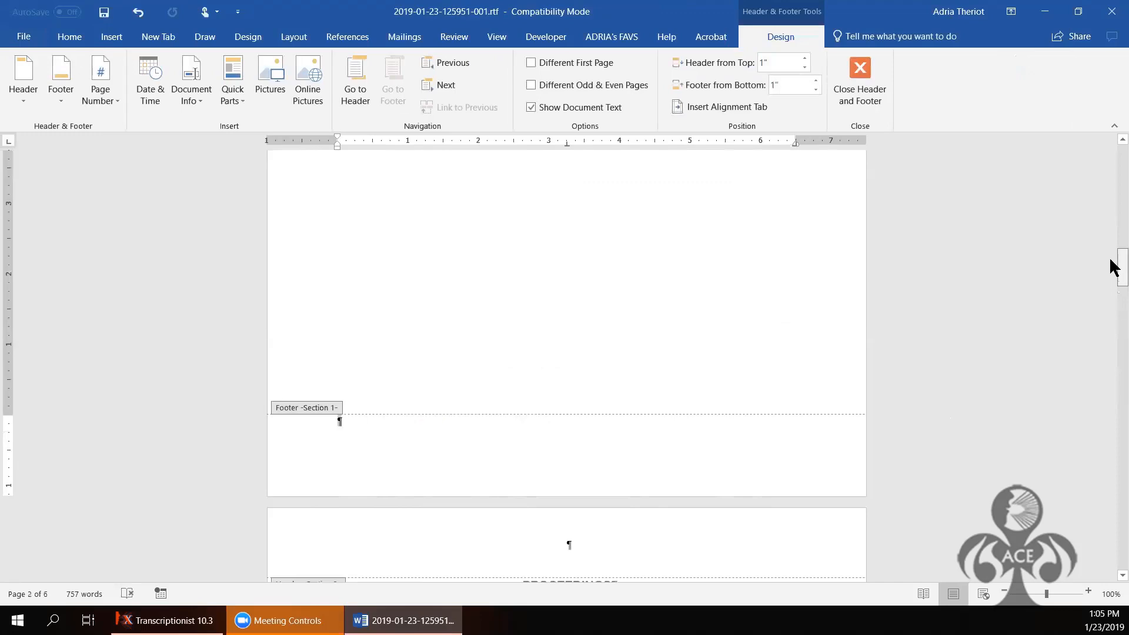
scroll(1115, 253, up, 10)
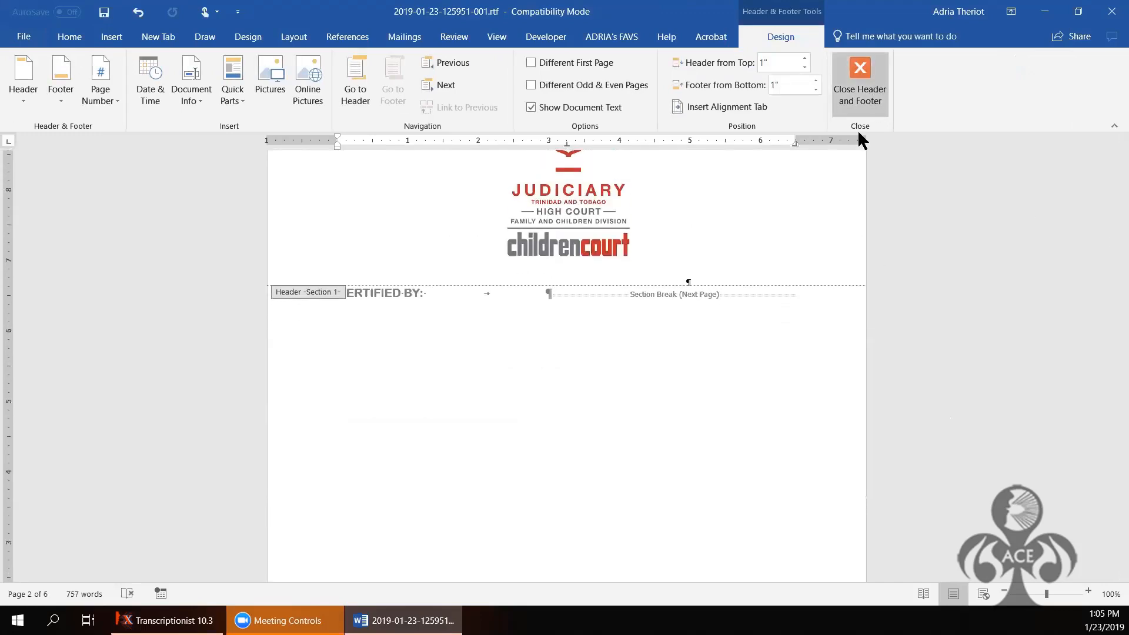
click(861, 94)
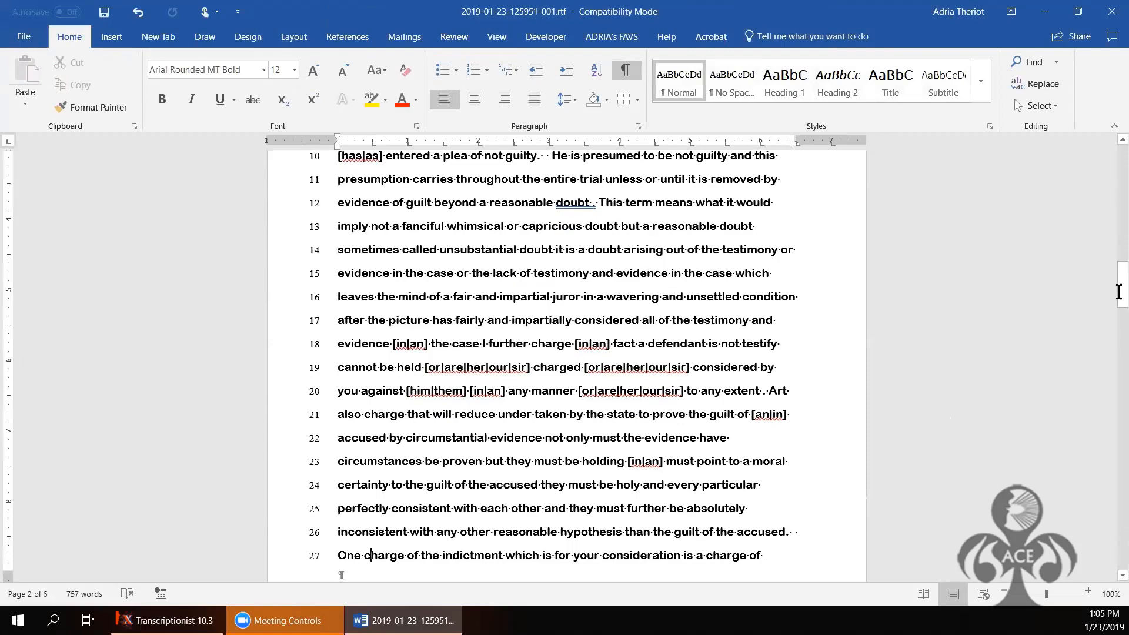
Step: Select the transcript text from the PROCEEDINGS heading down to just before the DECLARATION heading
drag(1116, 297, 411, 278)
click(340, 181)
key(Up)
key(Up)
key(Up)
key(Up)
key(Up)
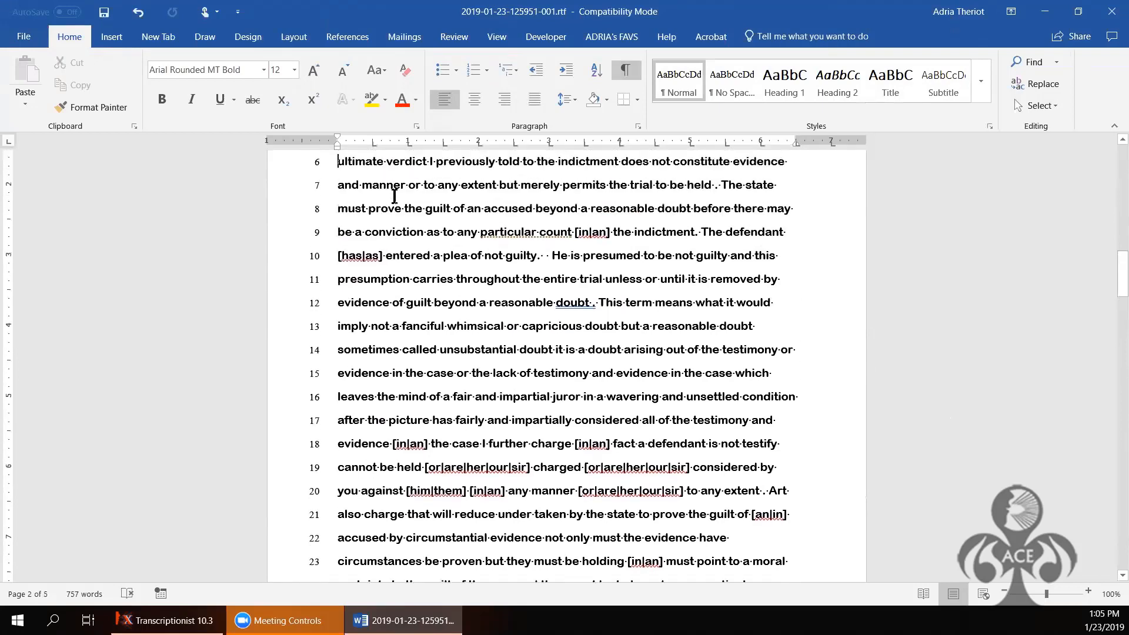
key(Up)
key(Up)
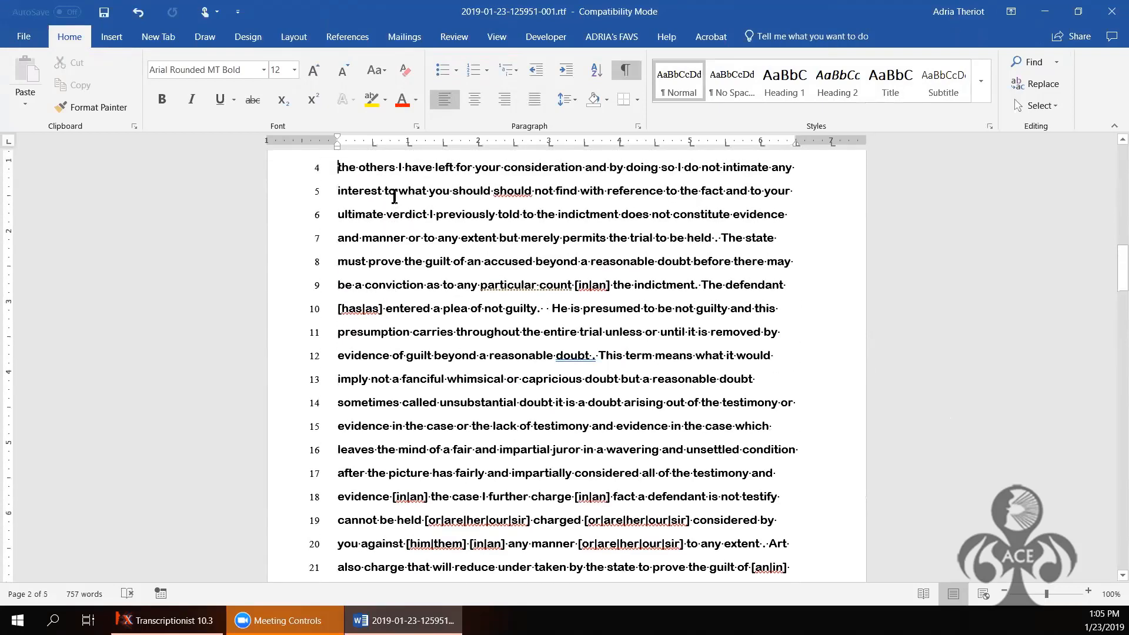
key(Up)
key(Up)
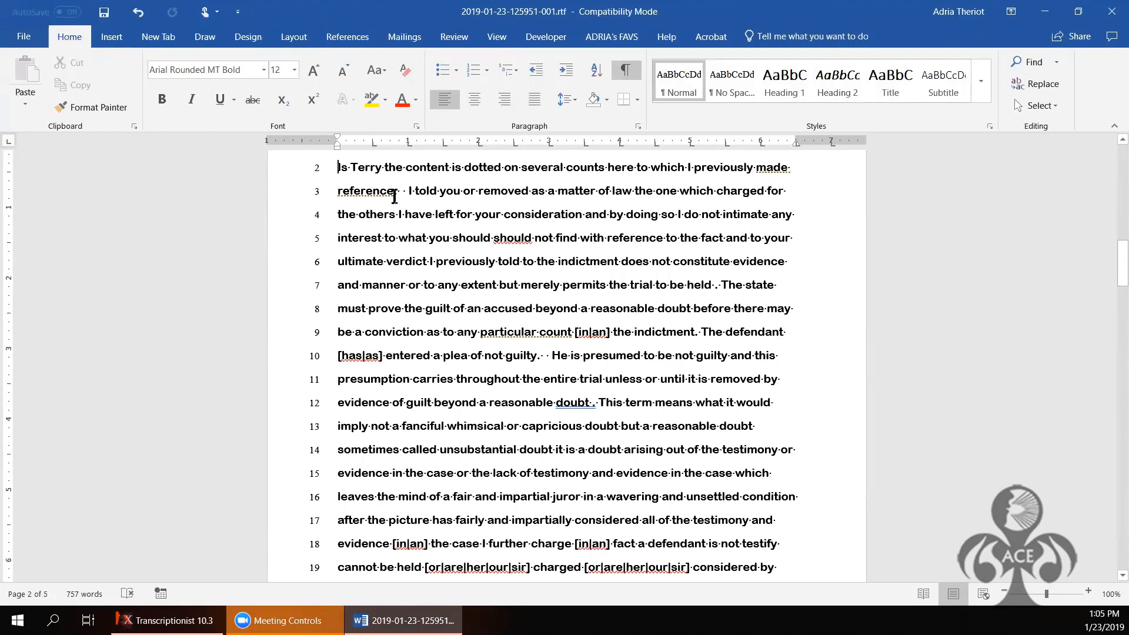
key(Up)
key(Up)
key(Up)
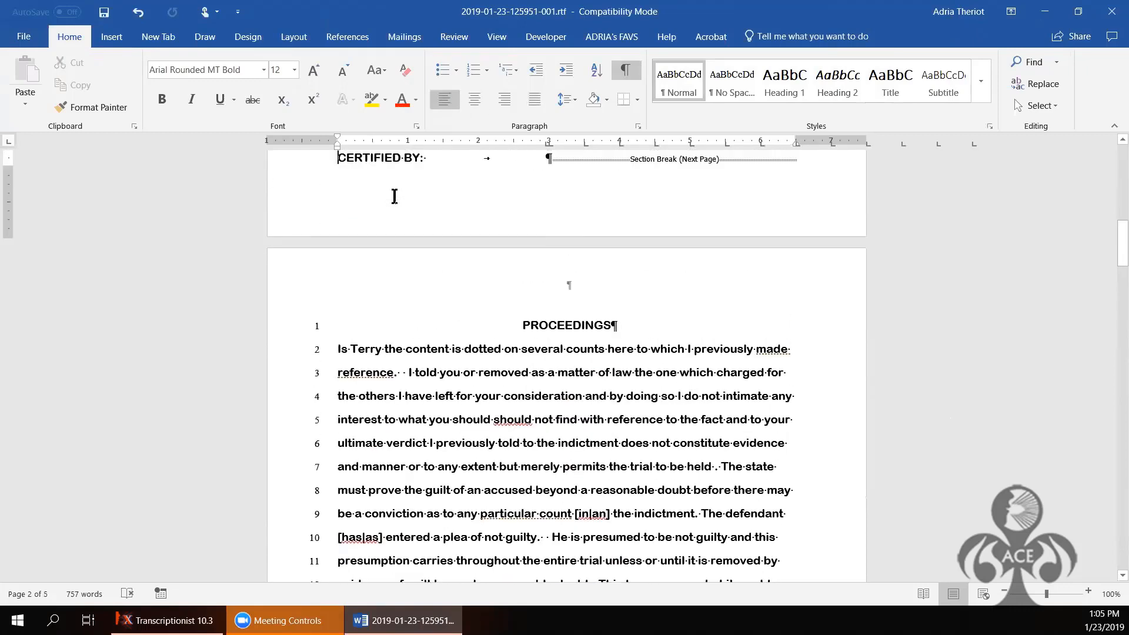
key(Down)
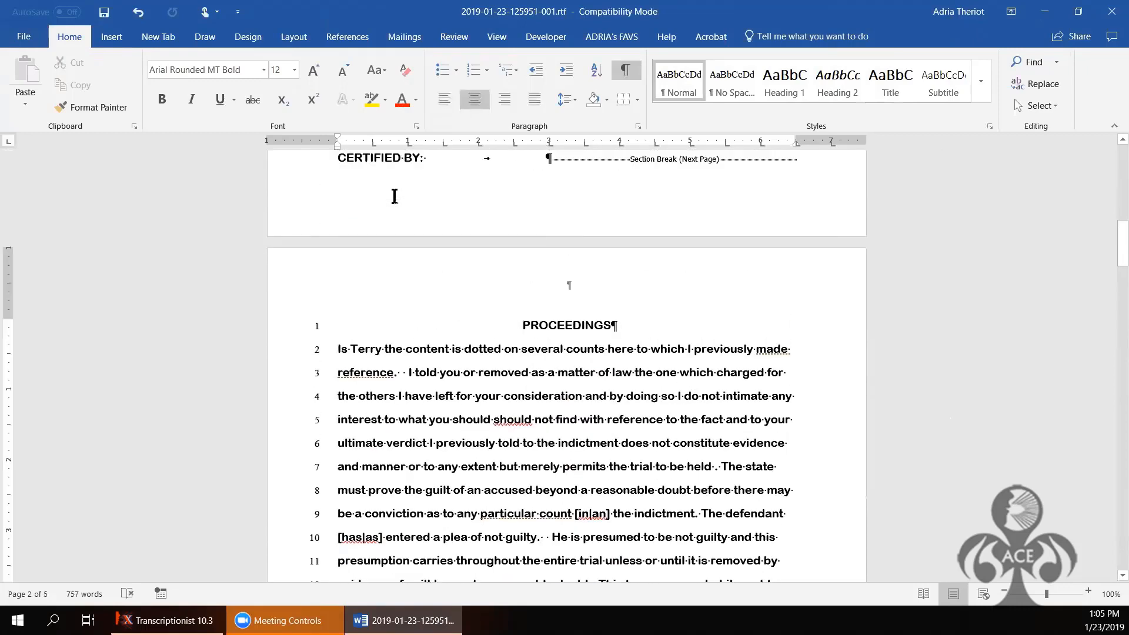
key(shift+Down)
key(shift+Down)
key(shift+Down)
key(shift+Down)
key(shift+Down)
key(shift+Down)
key(shift+Down)
key(shift+Down)
key(shift+Down)
key(shift+Down)
key(shift+Down)
key(shift+Down)
key(shift+Down)
key(shift+Down)
key(shift+Down)
key(shift+Down)
key(shift+Down)
key(shift+Down)
key(shift+Down)
key(shift+Down)
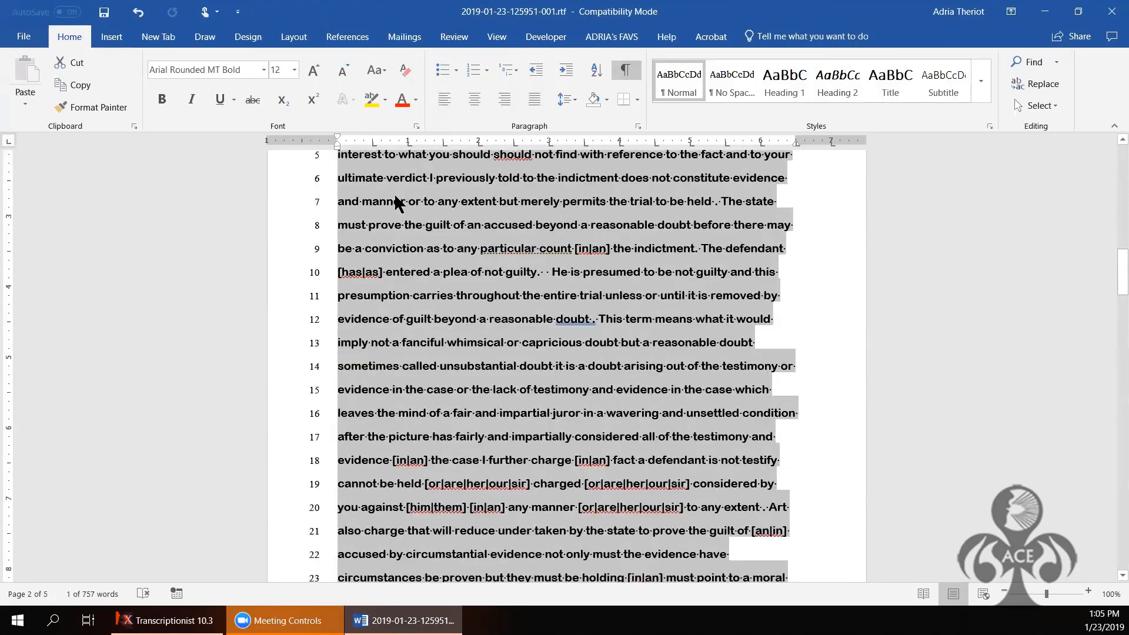
key(shift+Down)
key(shift+Down)
key(shift+Down)
key(shift+Down)
key(shift+Down)
key(shift+Down)
key(shift+Down)
key(shift+Down)
key(shift+Down)
key(shift+Down)
key(shift+Down)
key(shift+Down)
key(shift+Down)
key(shift+Down)
key(shift+Down)
key(shift+Down)
key(shift+Down)
key(shift+Down)
key(shift+Down)
key(shift+Down)
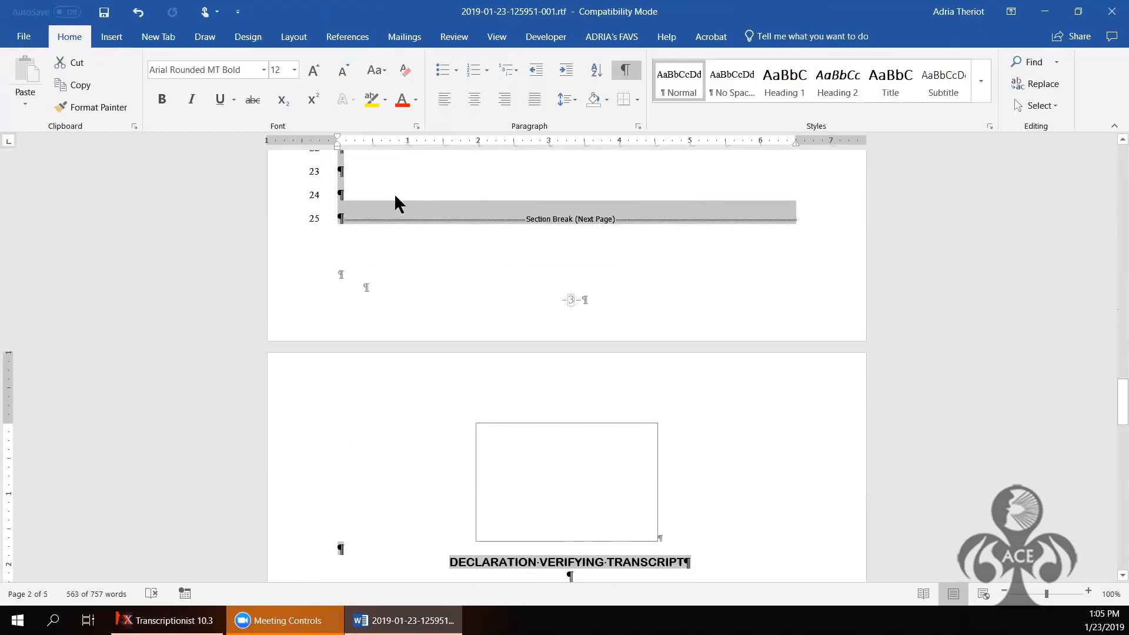
key(shift+Up)
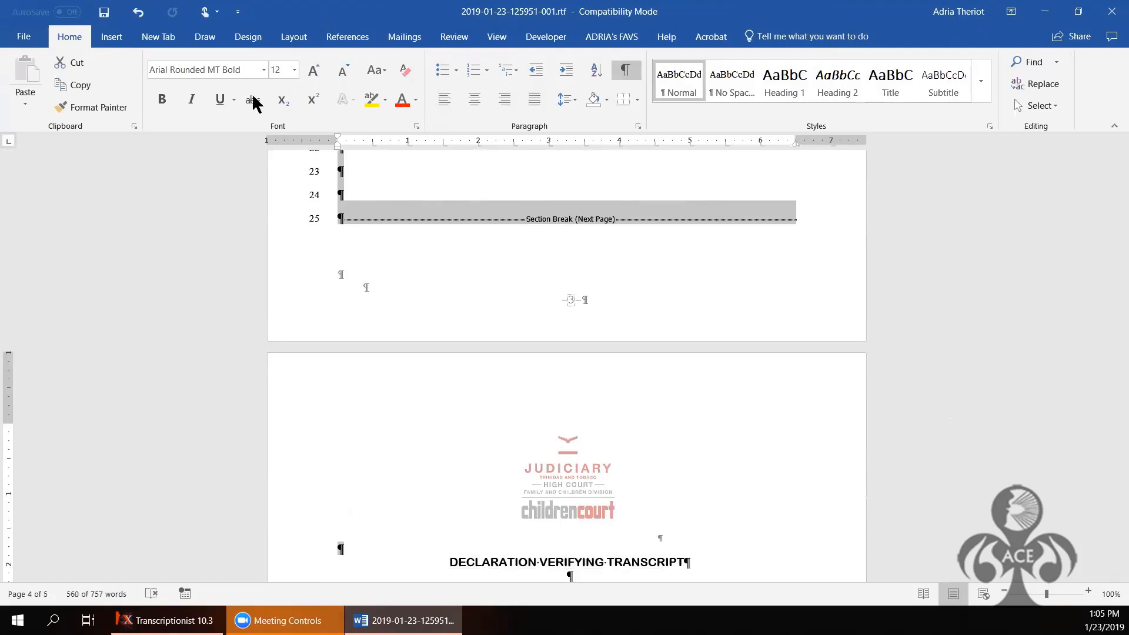
Step: Set the selected transcript's line spacing to Exactly 24 pt
click(640, 125)
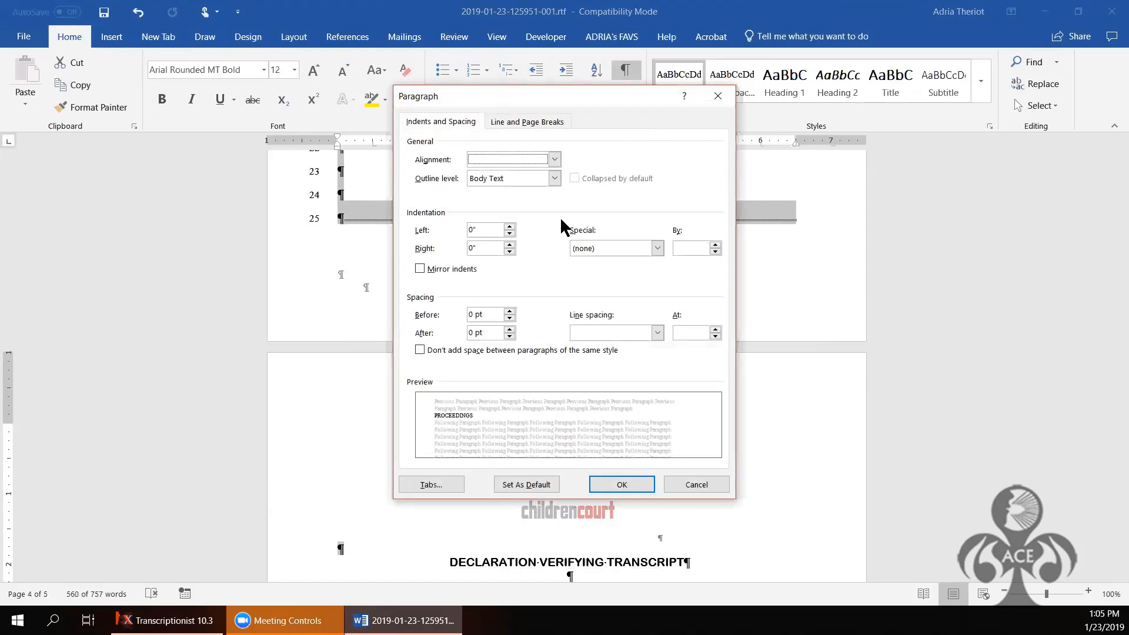
click(657, 333)
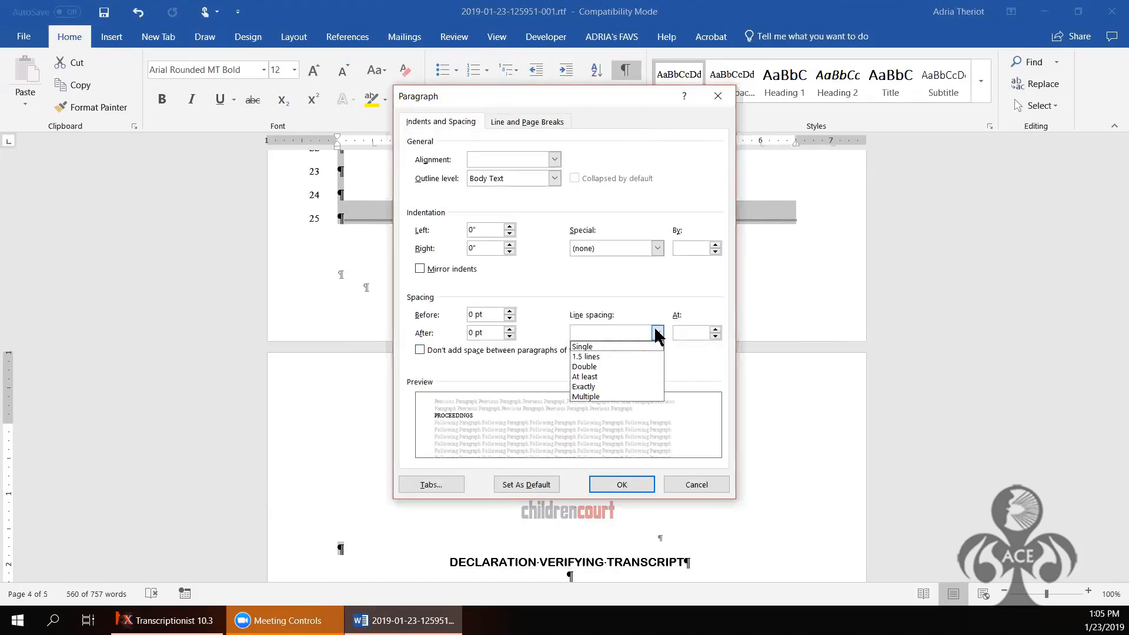
click(614, 390)
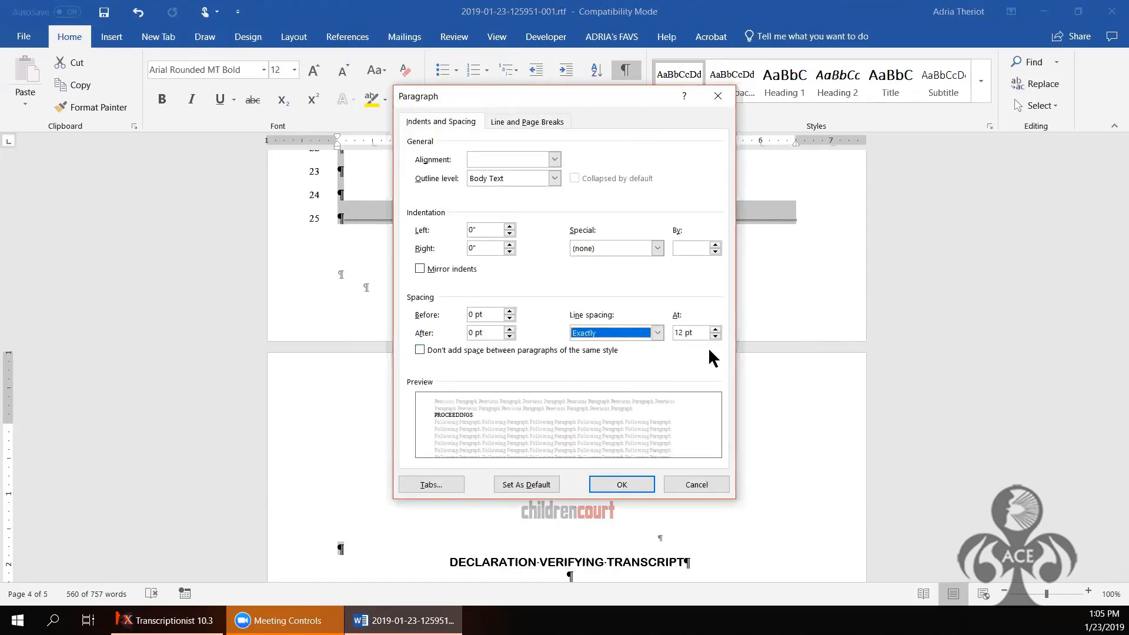
click(683, 332)
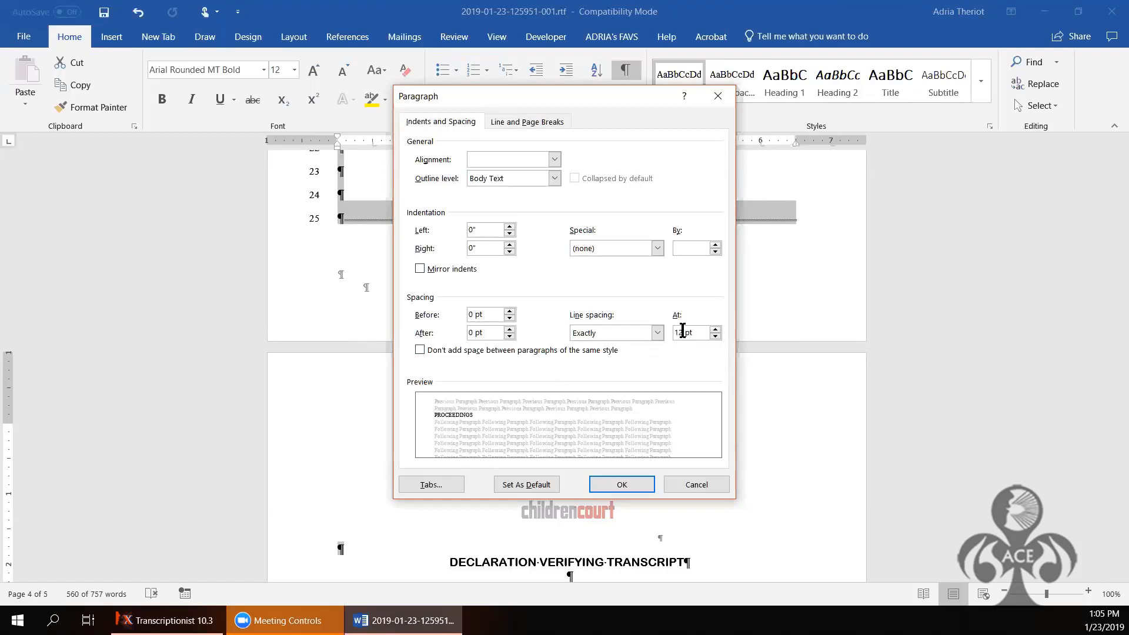
double_click(683, 332)
text(24)
click(640, 478)
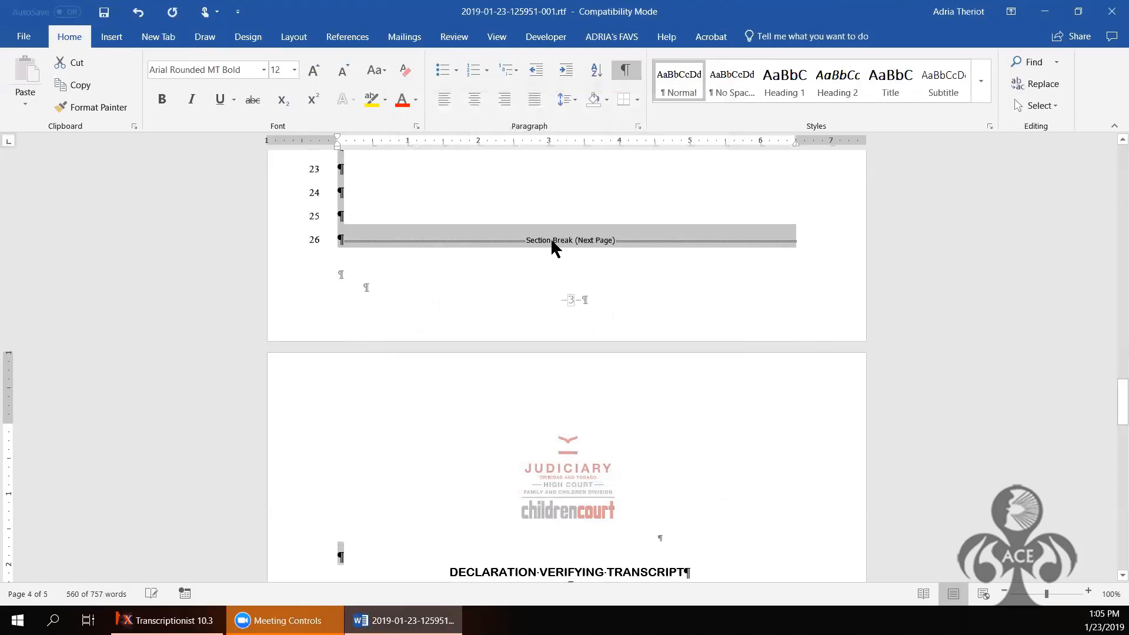
Step: Change the exact line spacing from 24 pt to 25 pt
click(637, 125)
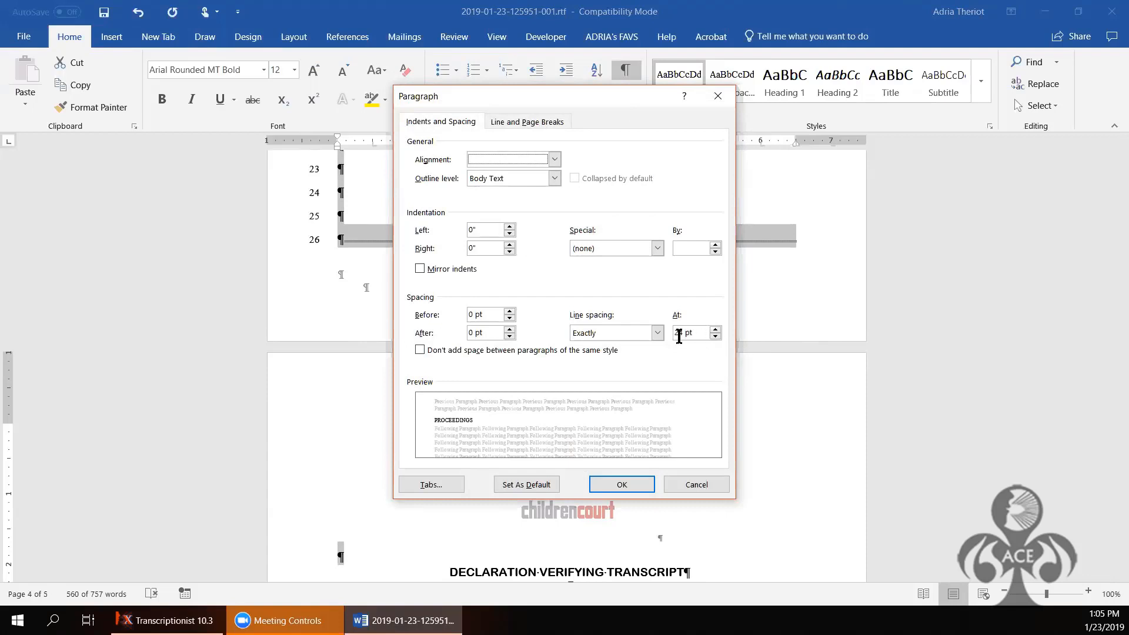
click(683, 333)
key(BackSpace)
text(5)
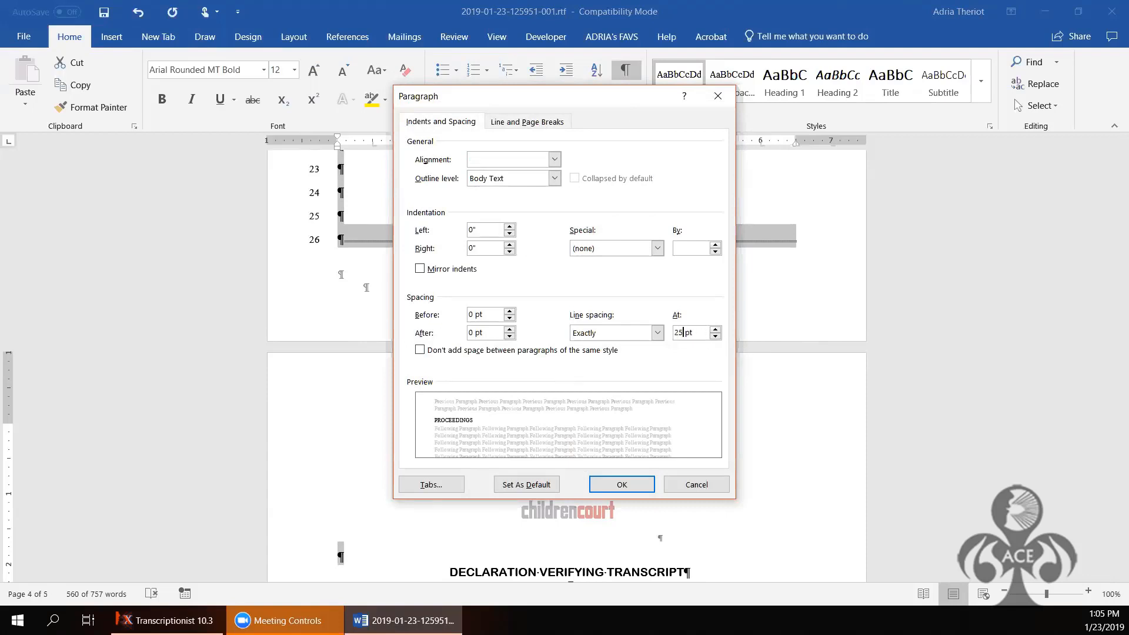
click(628, 484)
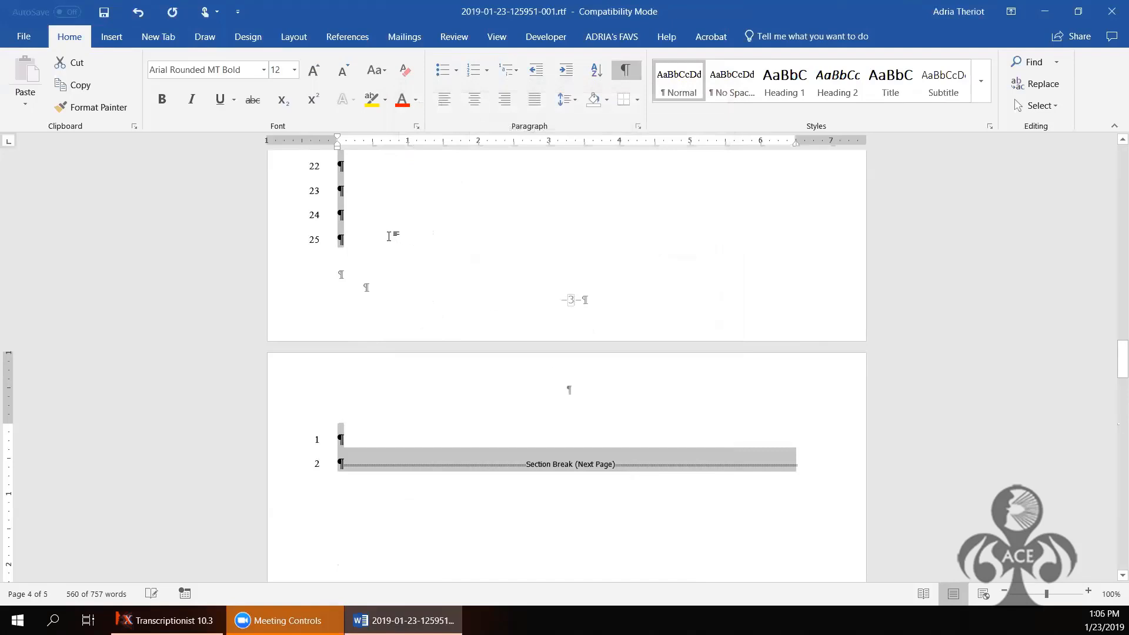
Step: Delete two spilled blank lines so the section break returns to page 3
click(389, 238)
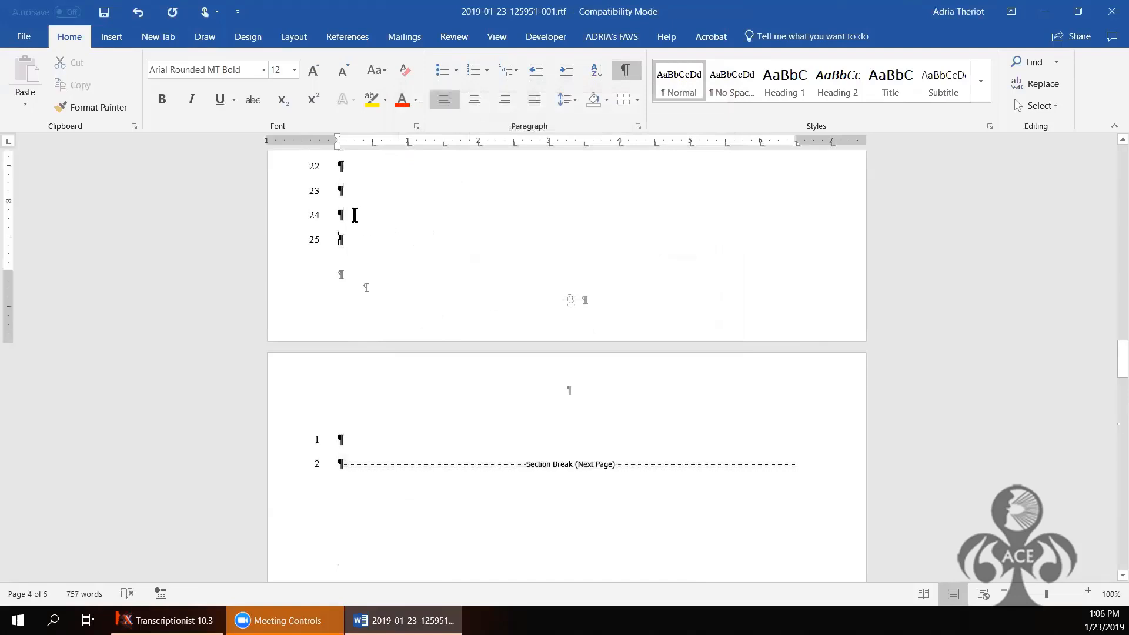
key(BackSpace)
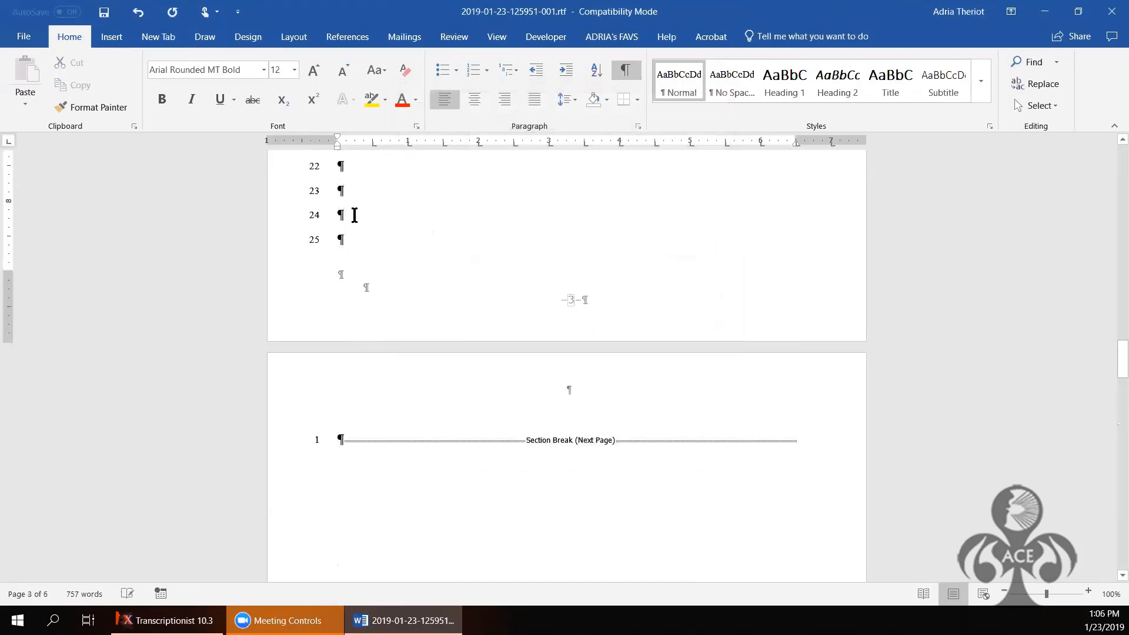
key(BackSpace)
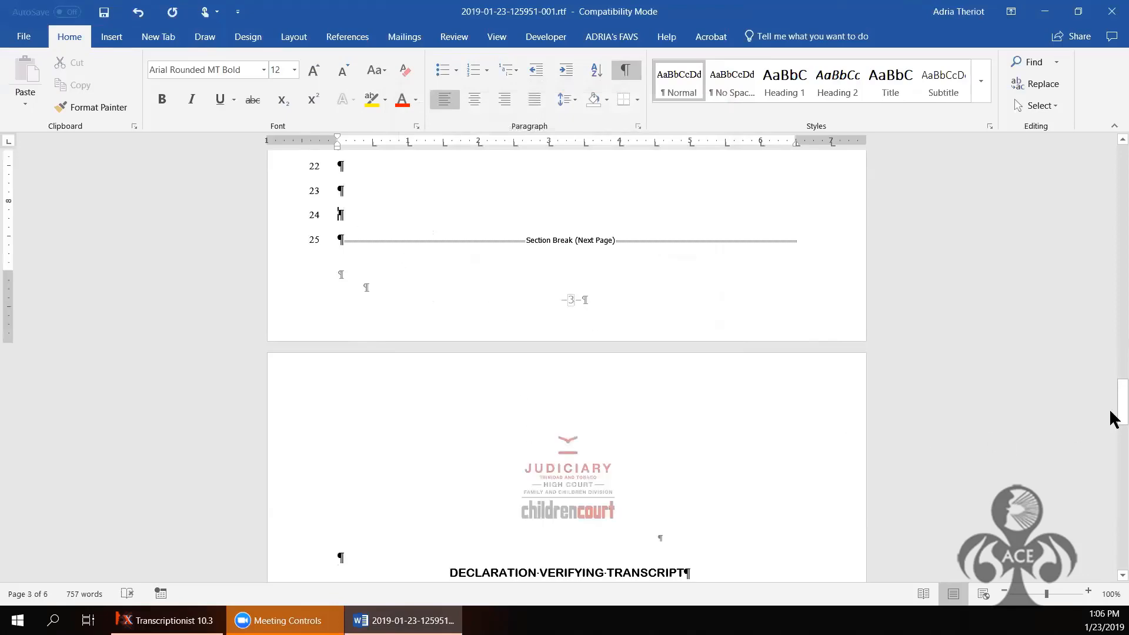
Step: Select the empty paragraph at the top of the declaration page
mouse_move(1118, 412)
mouse_down()
mouse_move(1112, 521)
mouse_move(1116, 433)
mouse_up()
scroll(624, 387, up, 7)
click(356, 560)
double_click(356, 561)
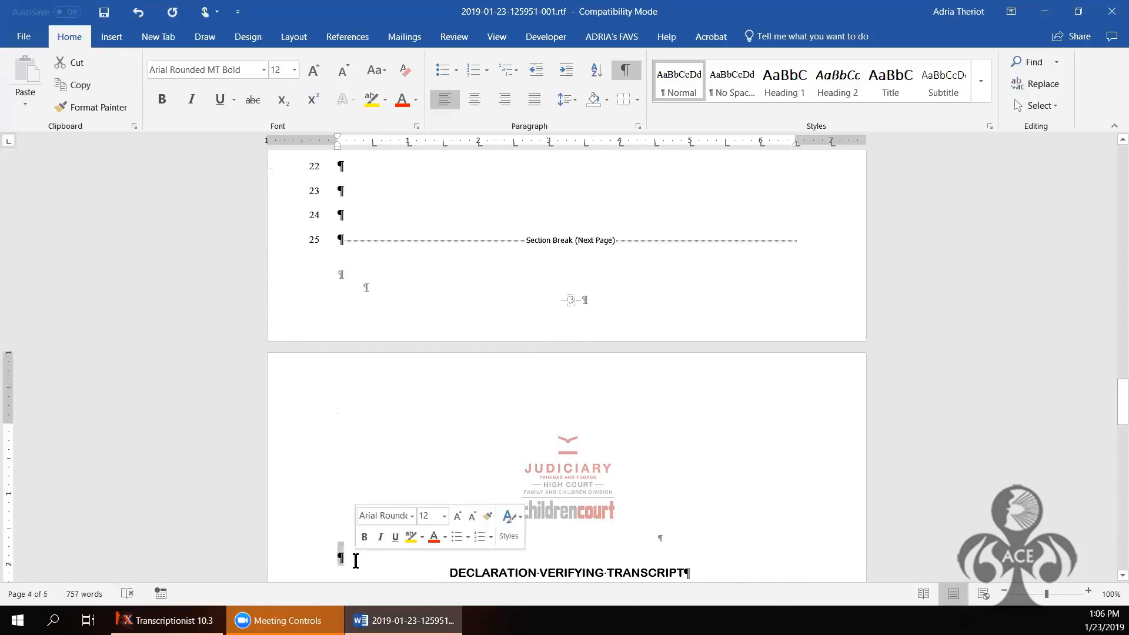
Step: Delete the empty paragraph above the DECLARATION VERIFYING TRANSCRIPT heading
key(Delete)
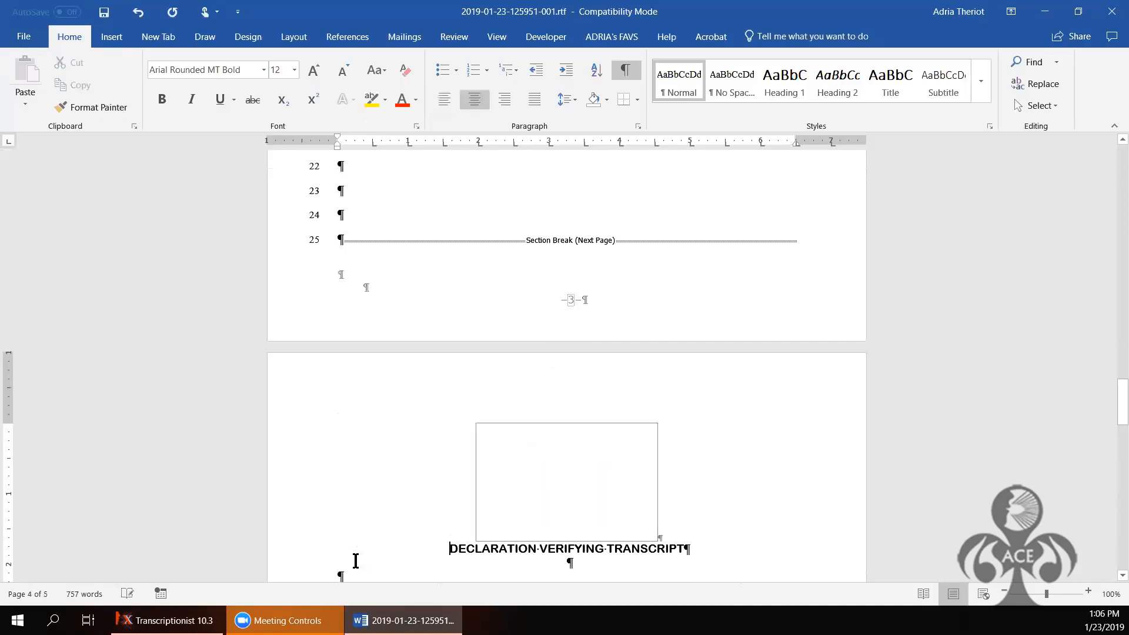
key(Down)
key(Down)
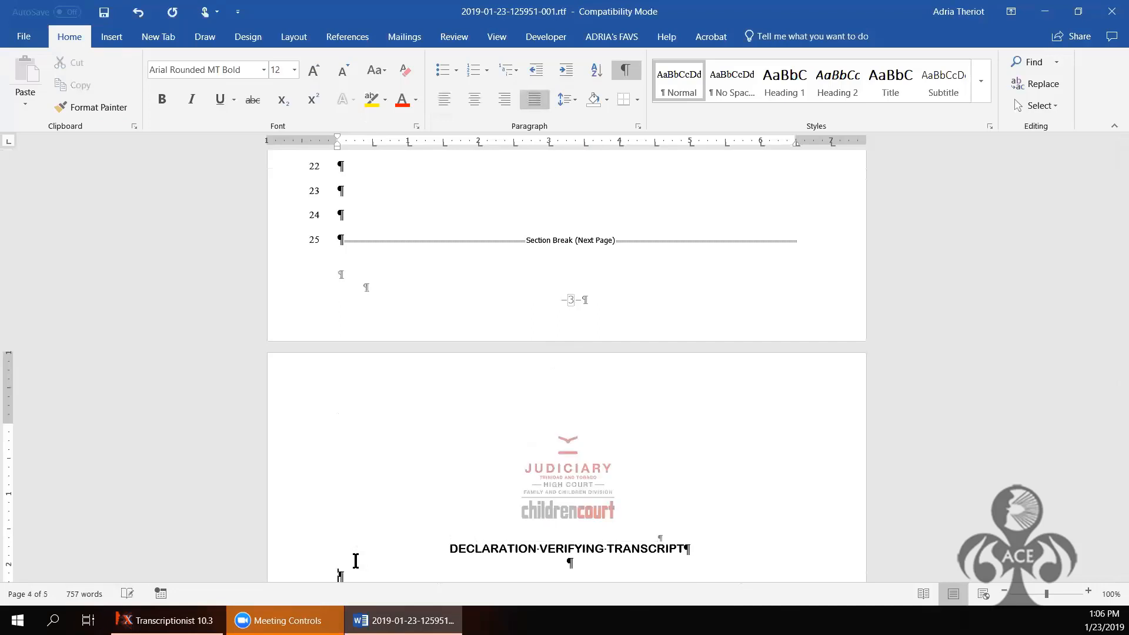
key(Down)
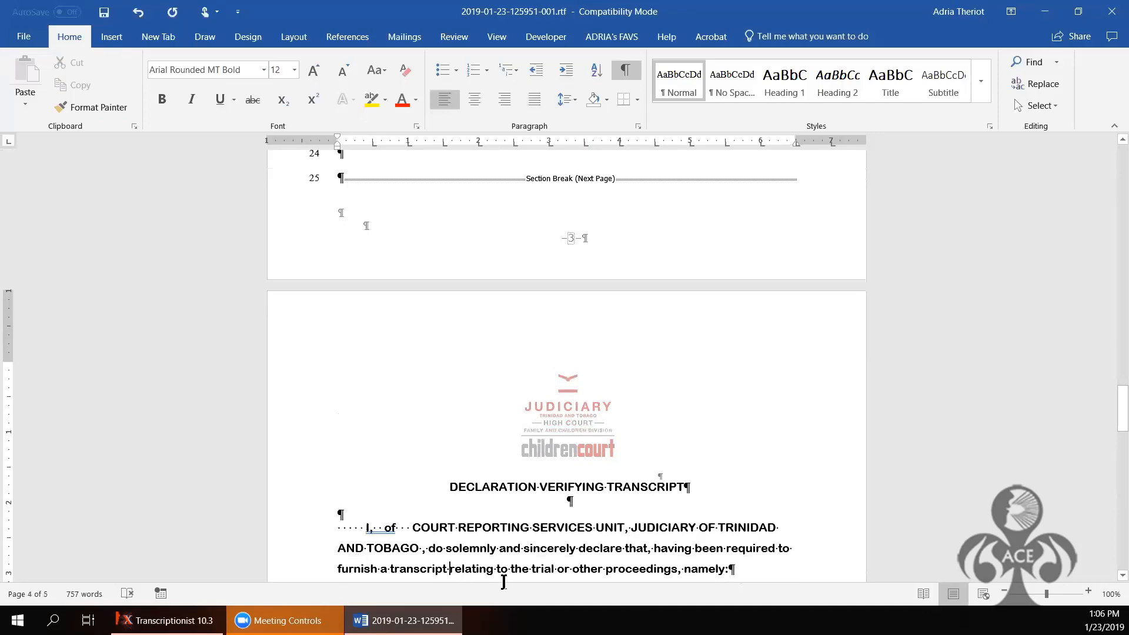
key(Down)
key(Down)
key(Down)
key(Down)
key(Down)
key(Down)
key(Down)
key(Down)
key(Down)
key(Down)
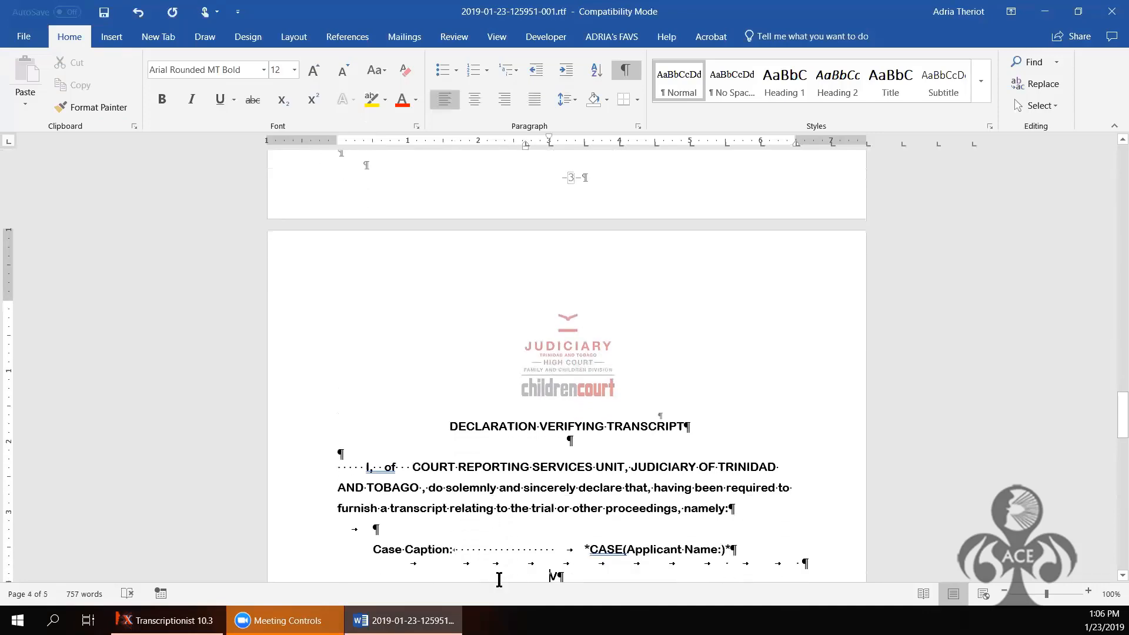
key(Down)
key(Down)
key(Down)
key(Down)
key(Down)
key(Down)
key(Down)
key(Down)
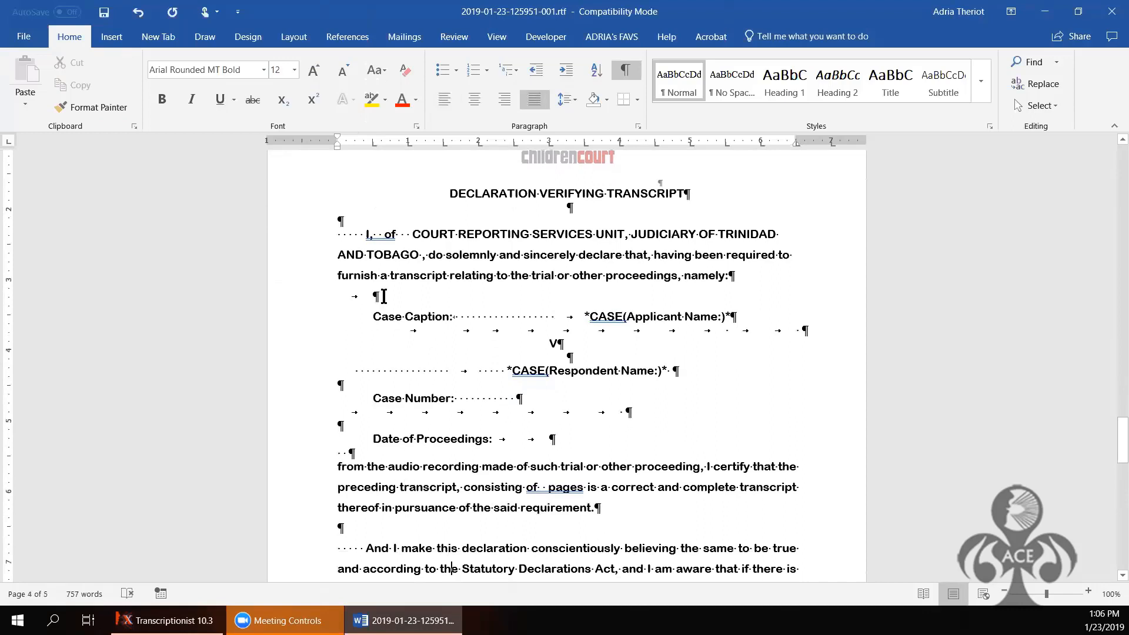
Step: Delete the empty tab line below 'namely:' so the document ends on page 4
click(382, 296)
key(BackSpace)
key(BackSpace)
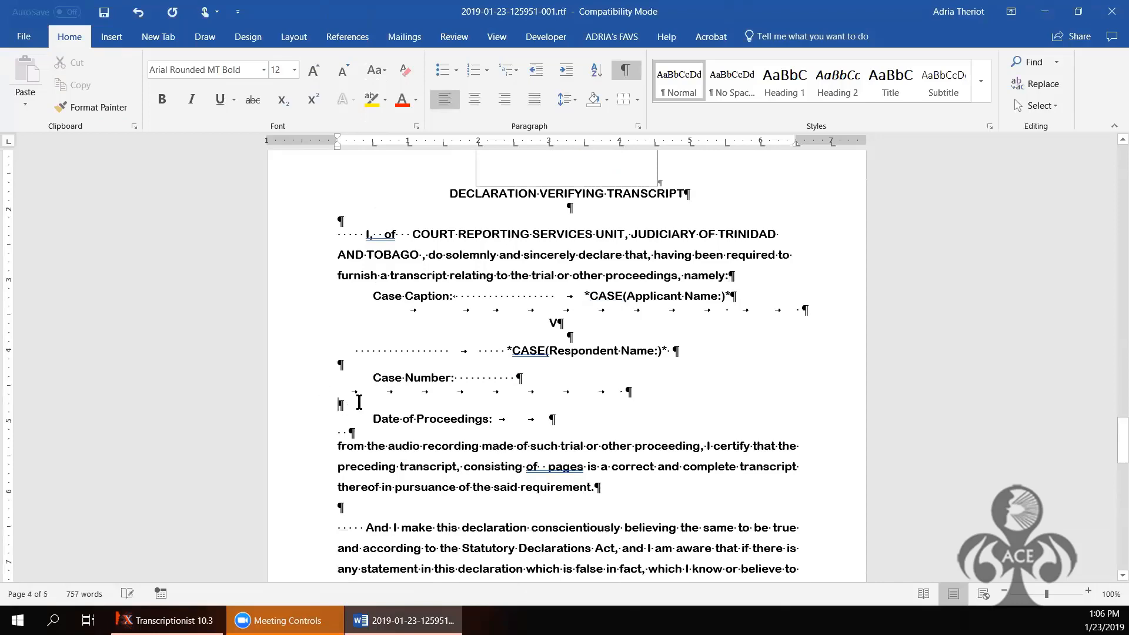
key(Page_Down)
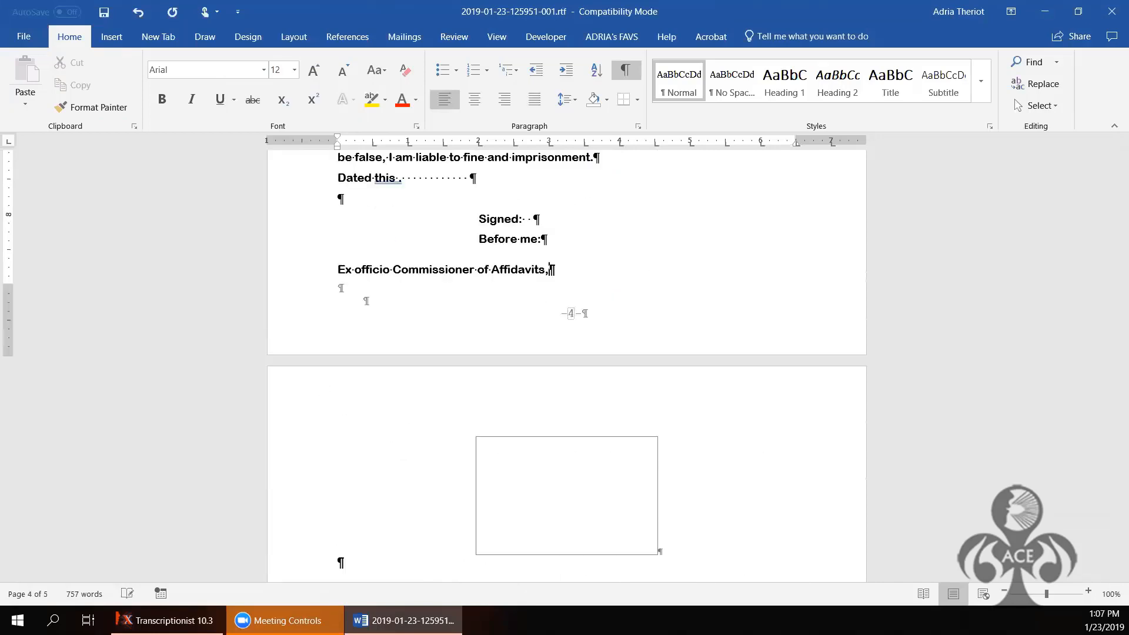
scroll(622, 393, up, 3)
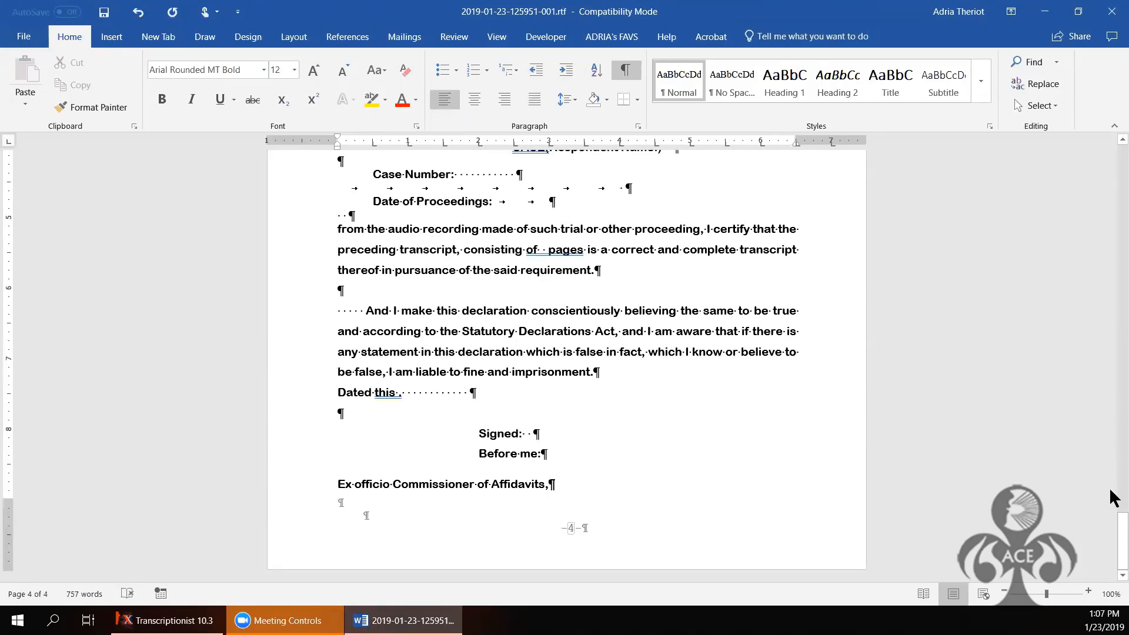
drag(1114, 544, 697, 112)
scroll(870, 480, down, 3)
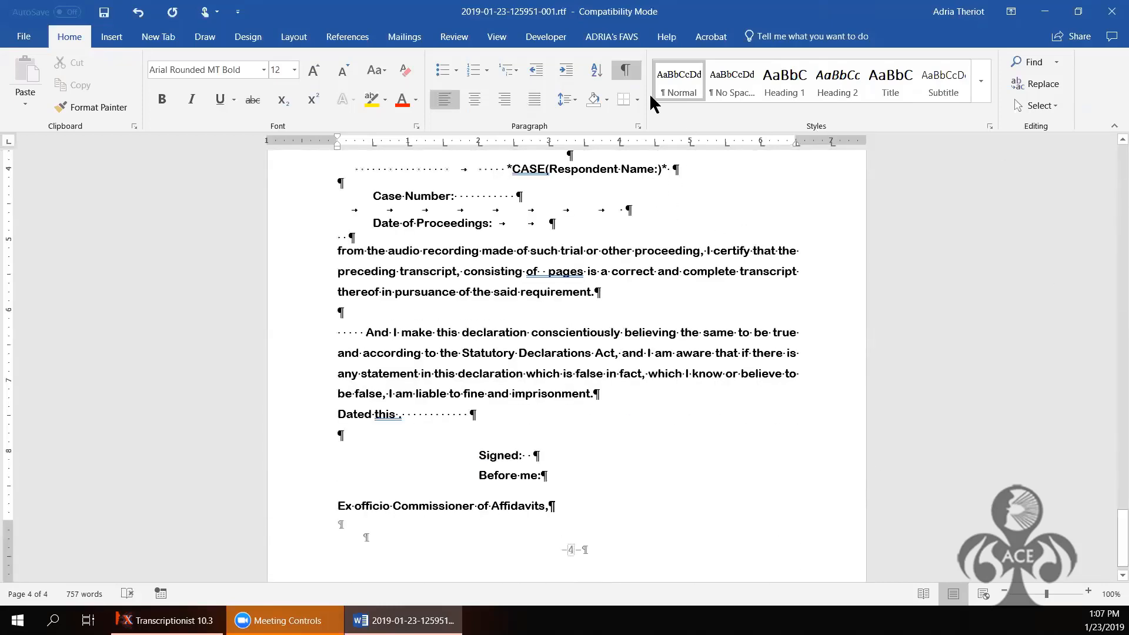
Step: Turn off Show/Hide ¶ and review the 4-page document back up to page 1
click(626, 70)
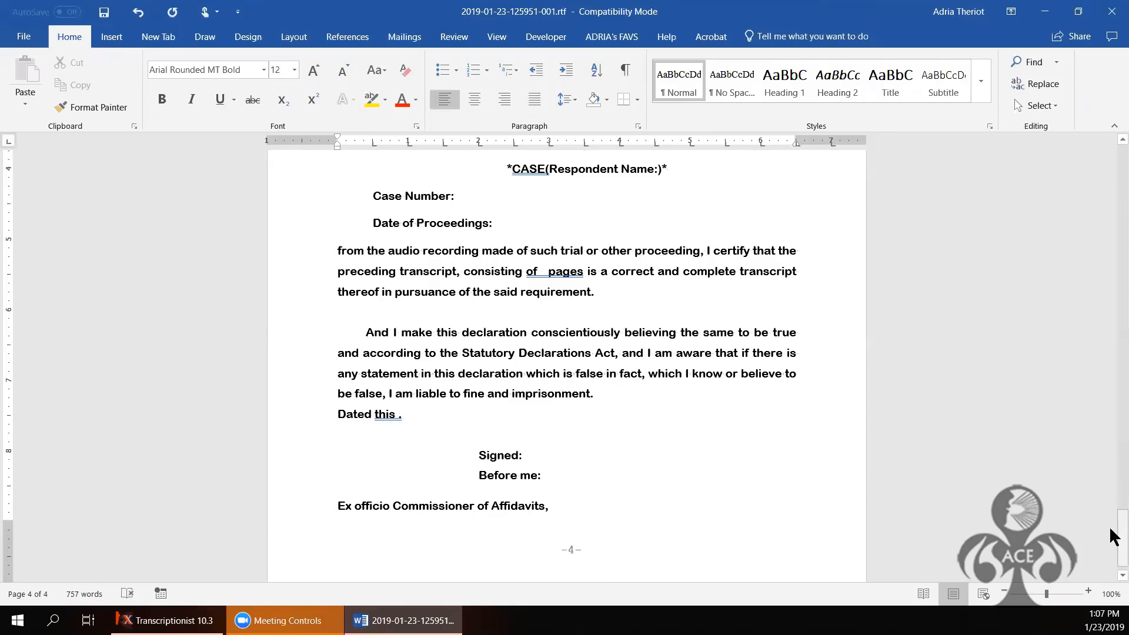
scroll(1114, 496, up, 20)
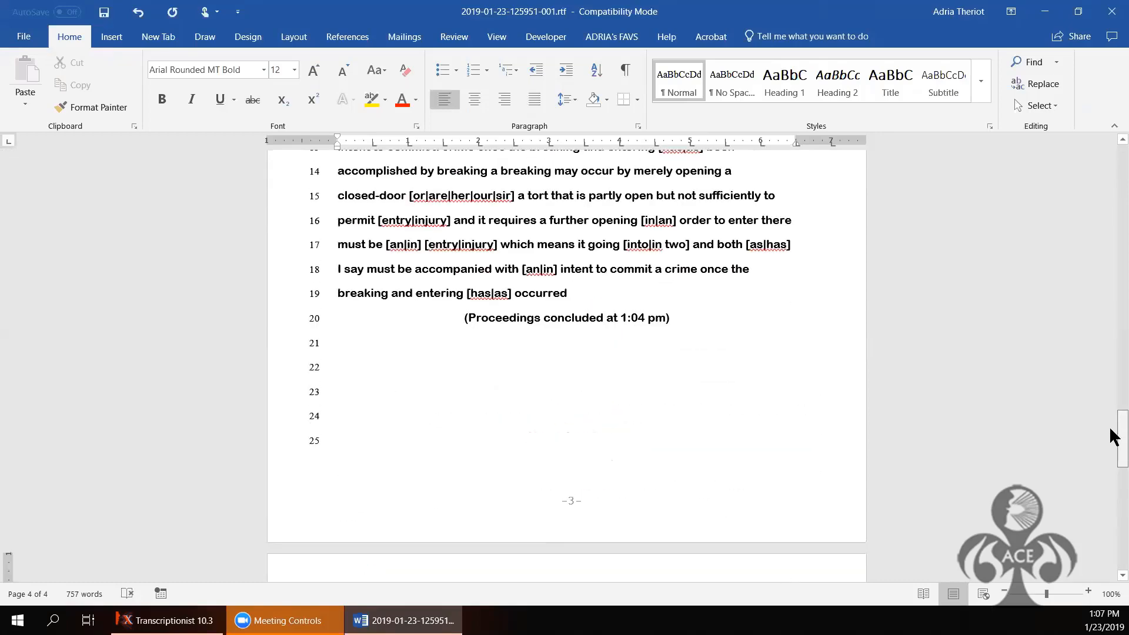
scroll(1113, 436, down, 15)
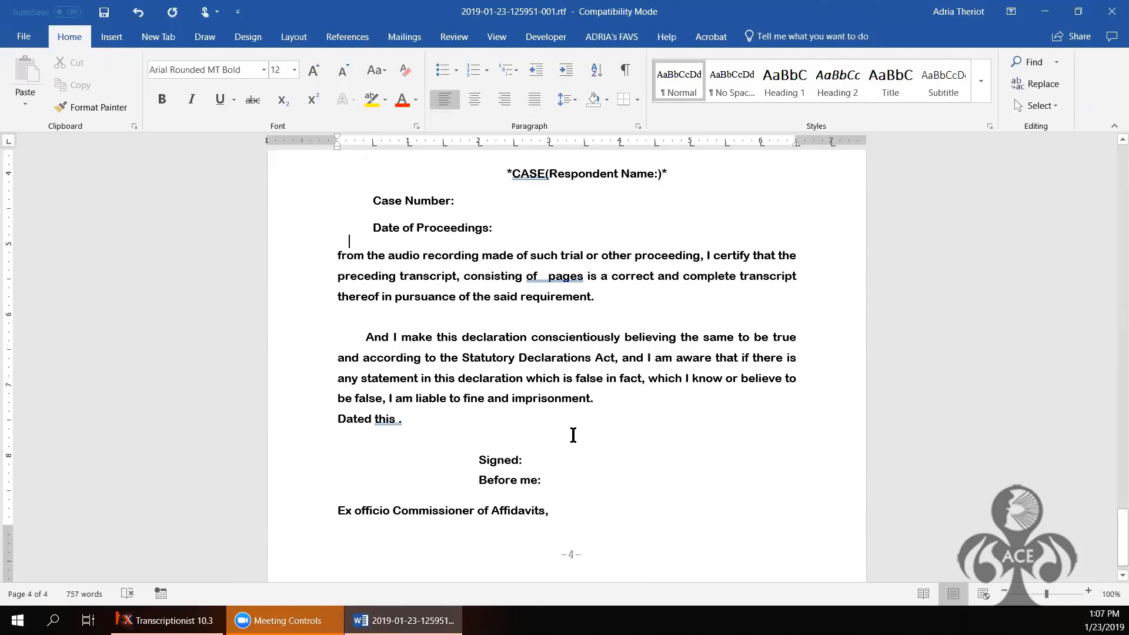
key(Up)
key(Up)
key(Up)
key(Up)
key(Up)
key(Up)
key(Up)
key(Up)
key(Up)
key(Up)
key(Up)
key(Up)
key(Up)
key(Up)
key(Up)
key(Up)
key(Up)
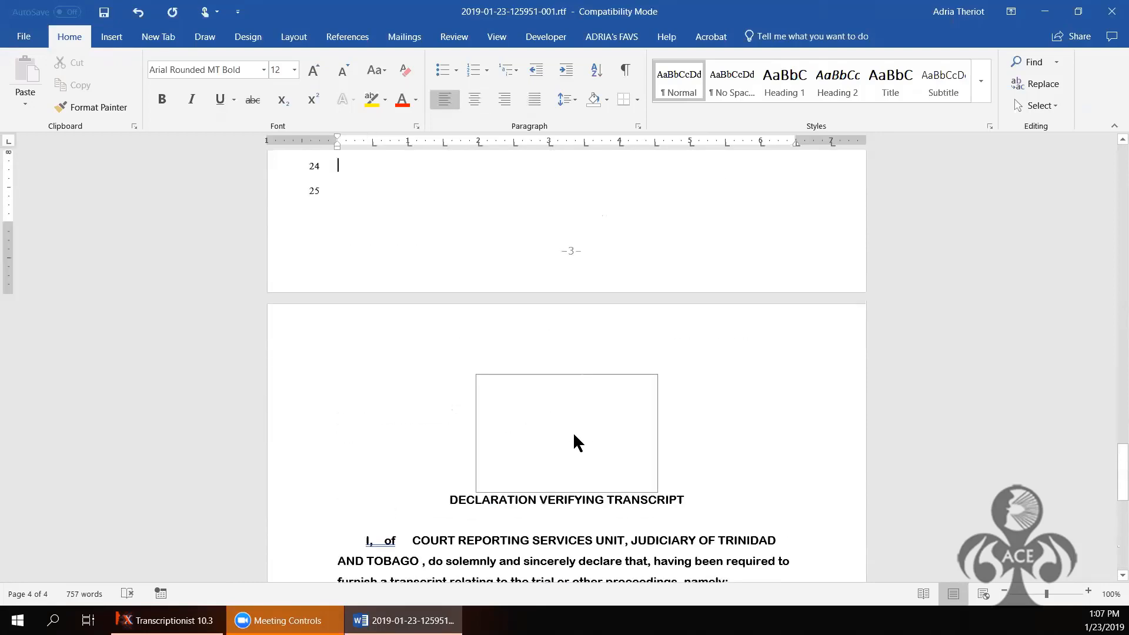
scroll(573, 438, up, 20)
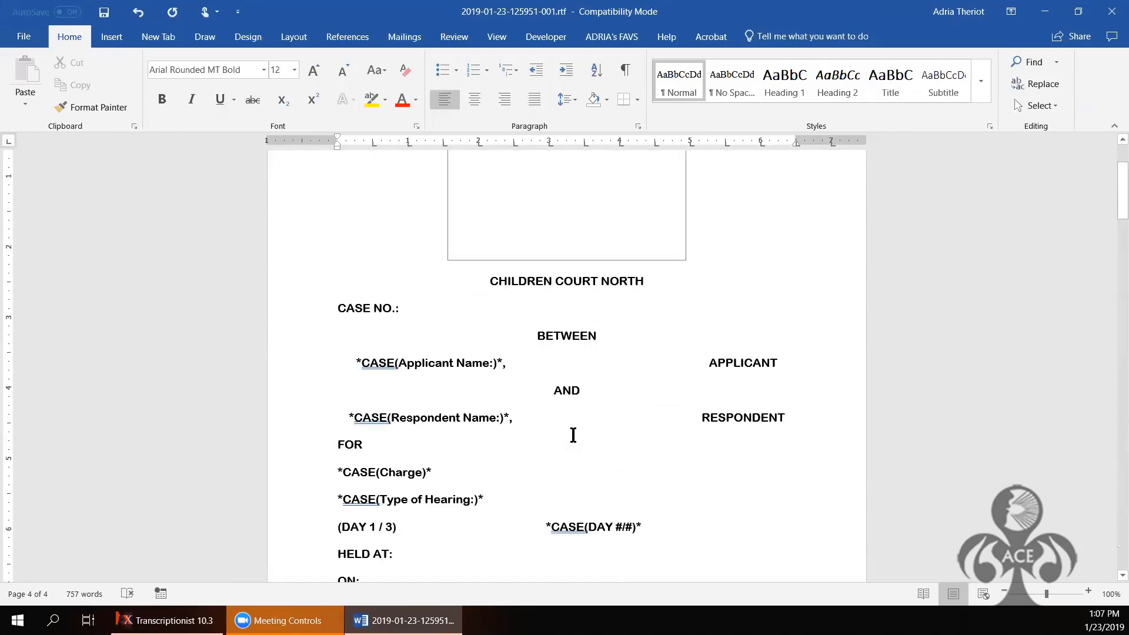
Step: Print the transcript using the Microsoft Print to PDF printer
click(25, 39)
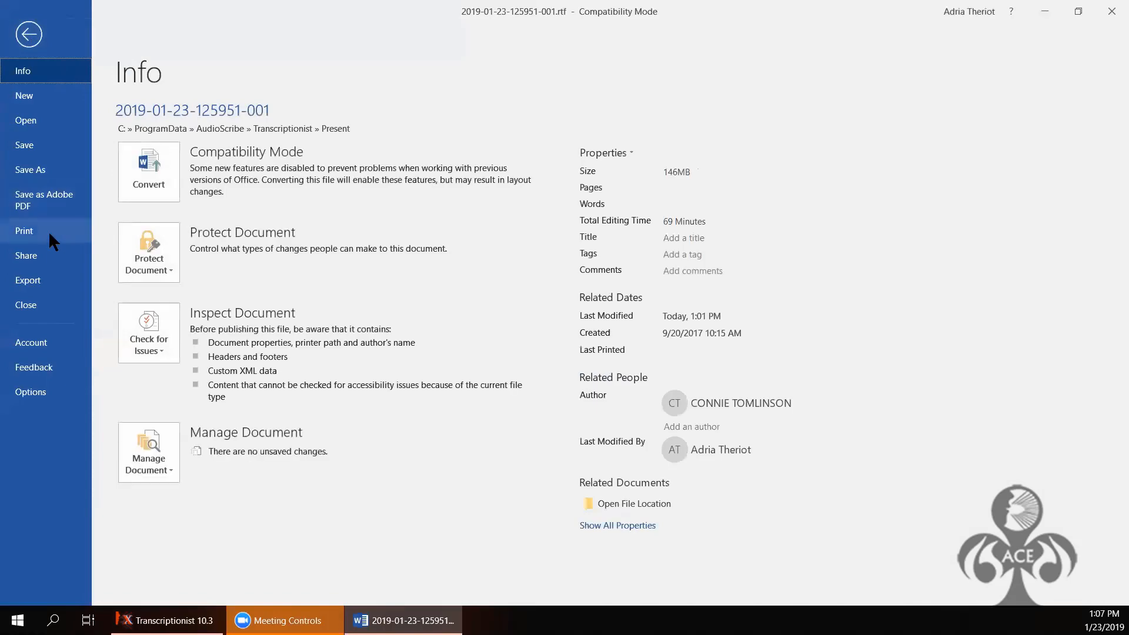
click(49, 230)
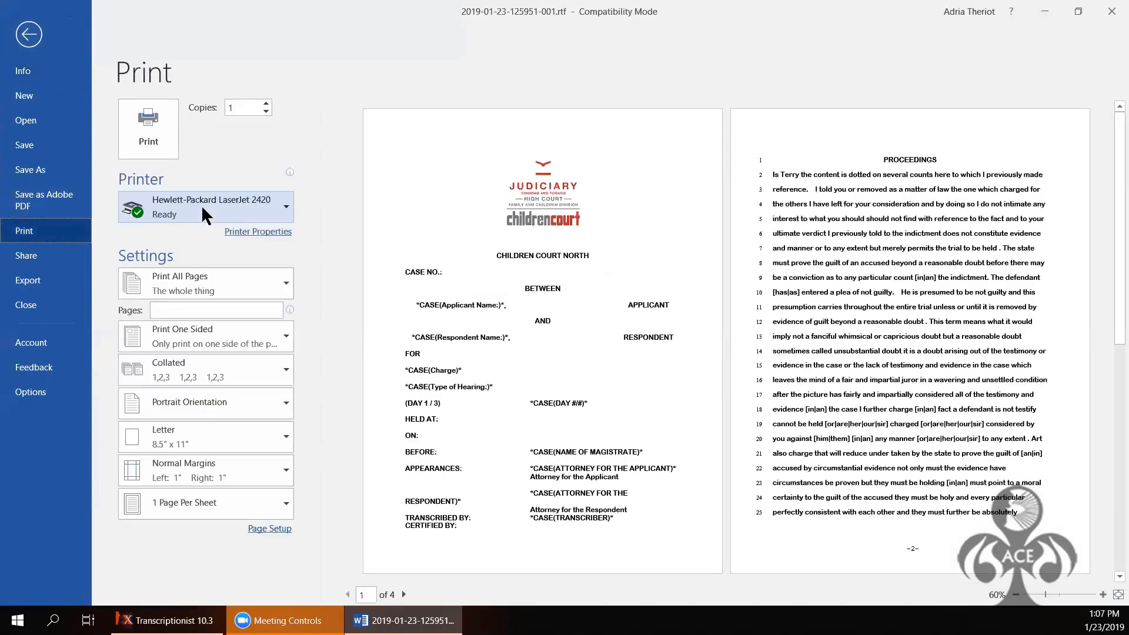
click(202, 204)
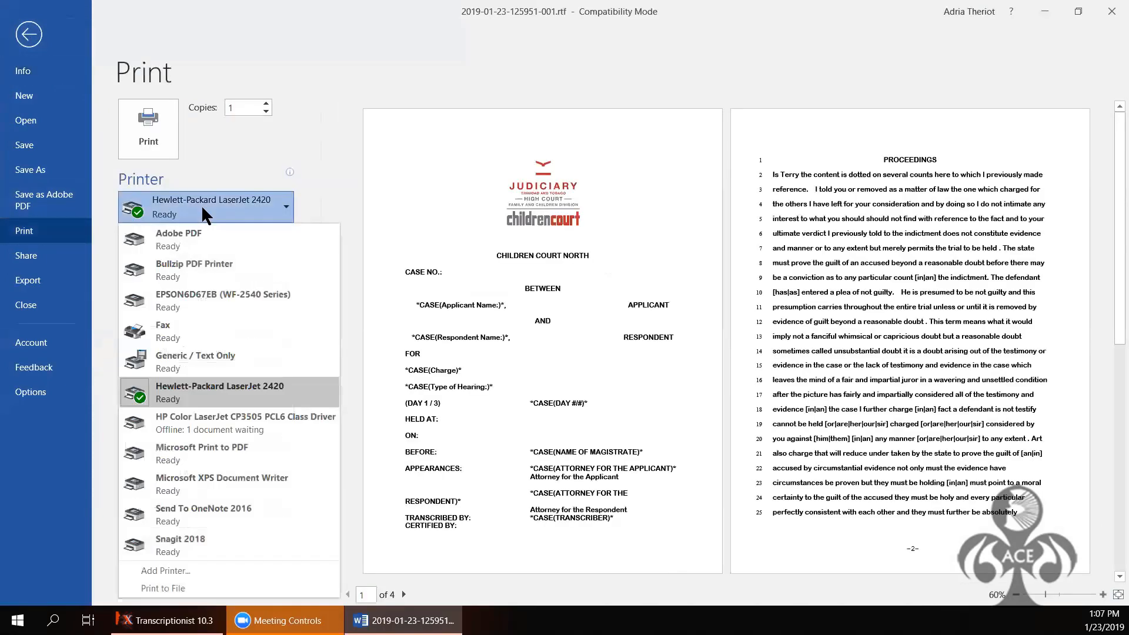
click(194, 445)
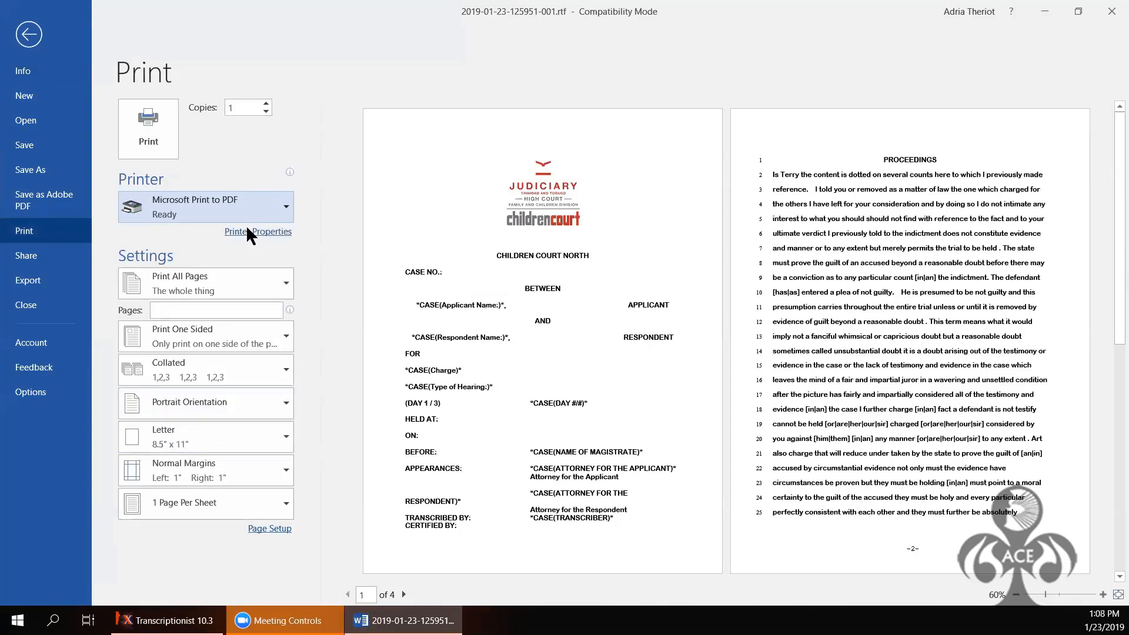
click(156, 133)
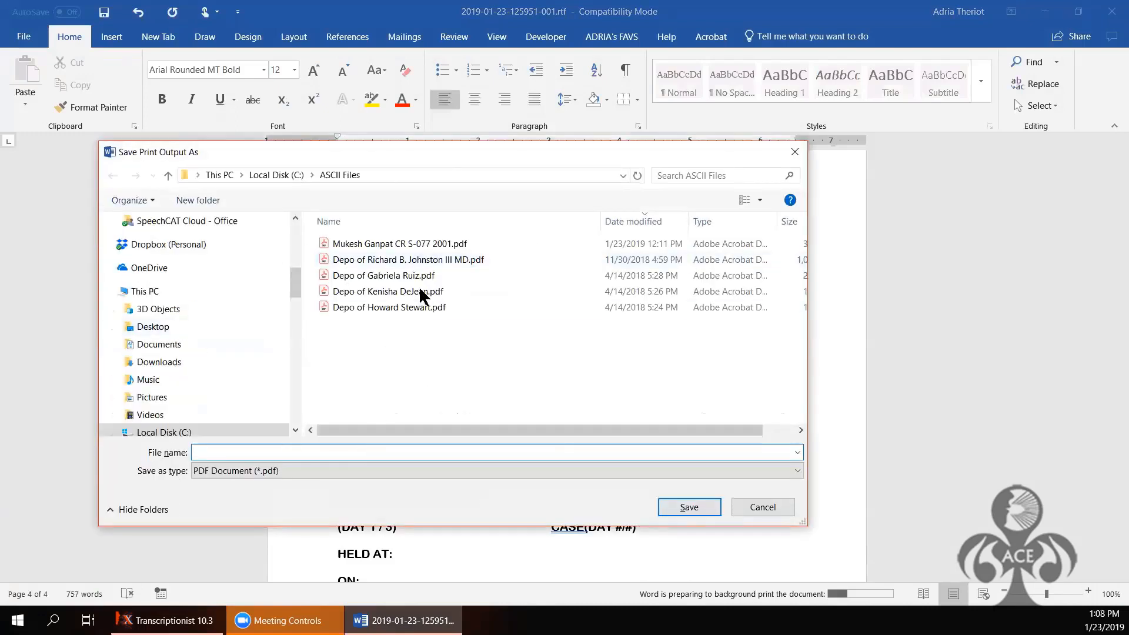
Step: Save the PDF output as 'Sample Juvenile' in ASCII Files, without replacing the existing PDF
double_click(489, 244)
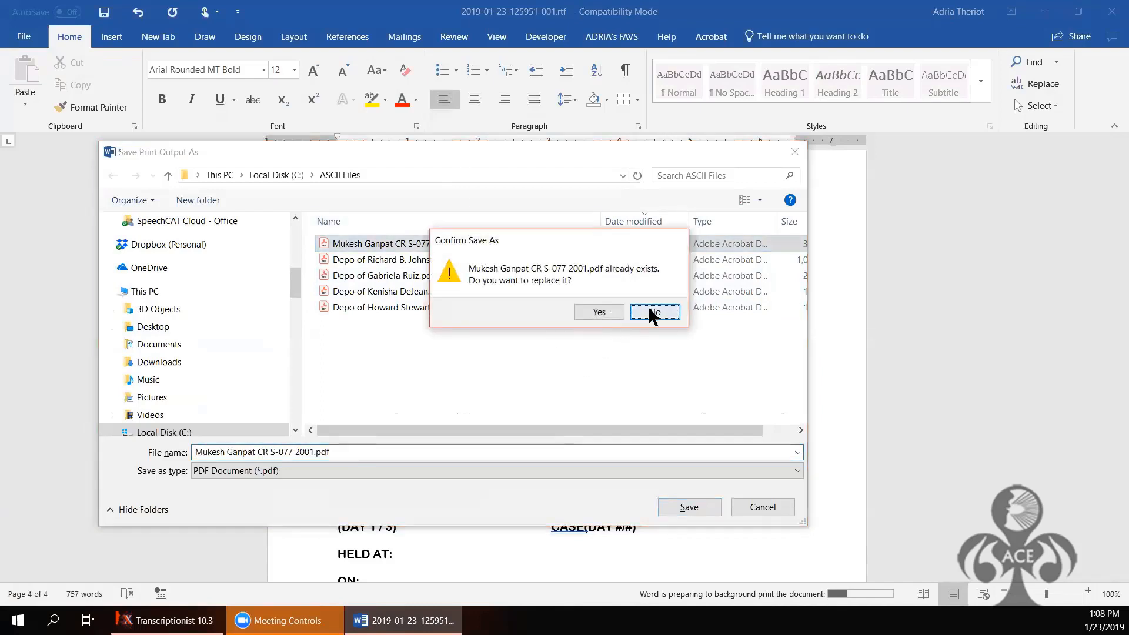
click(649, 310)
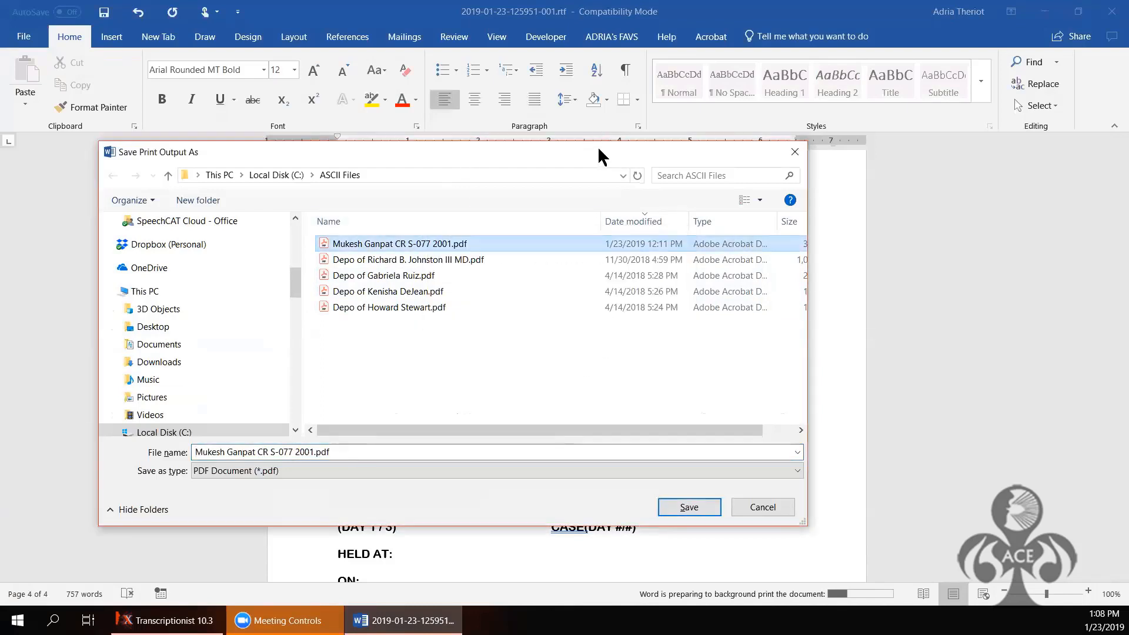
drag(599, 150, 703, 227)
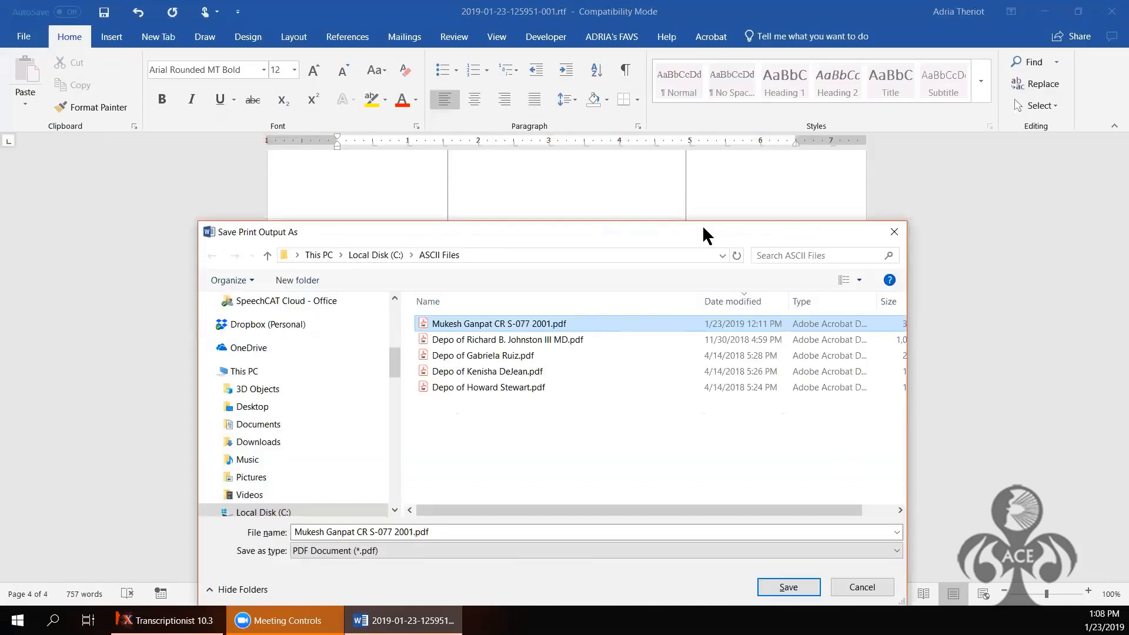
drag(703, 225, 776, 118)
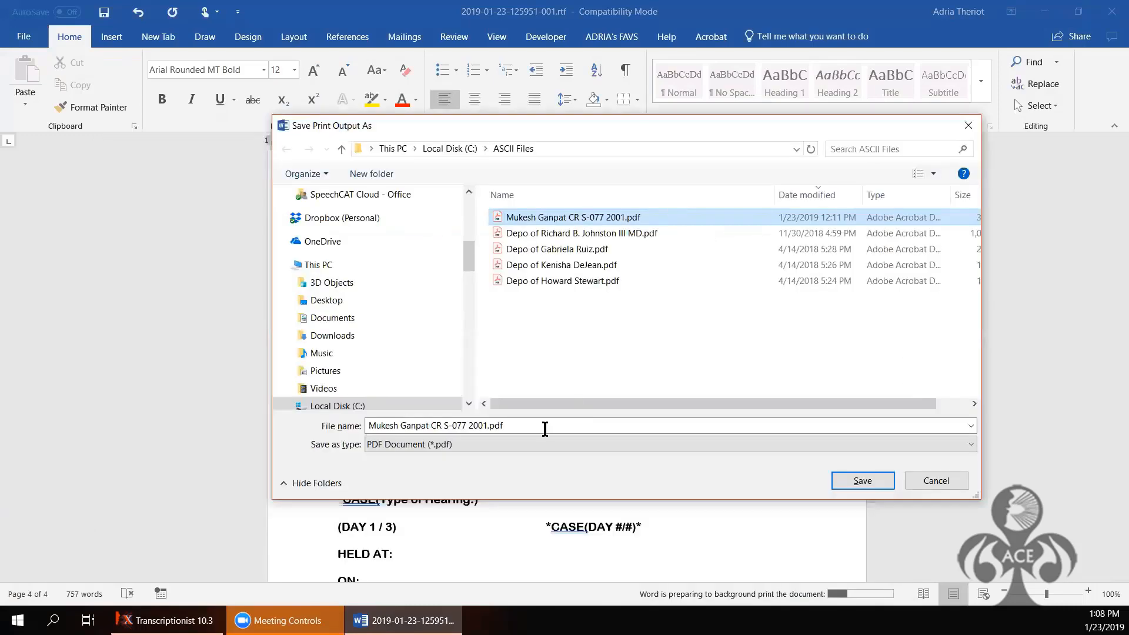
click(479, 425)
text(S)
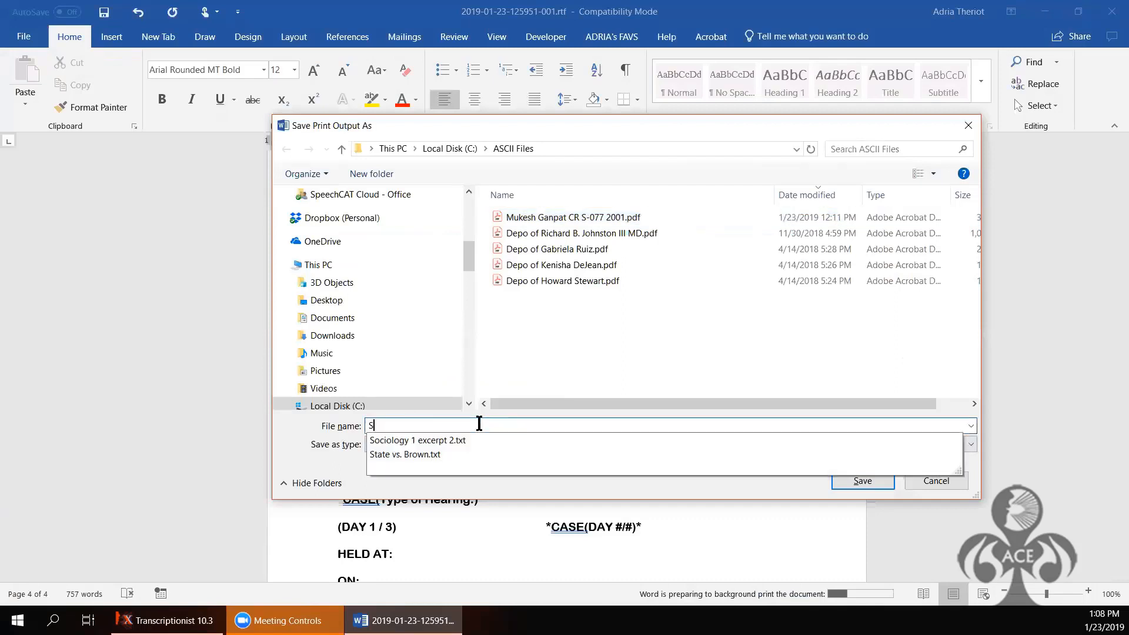
text(ample Juvenile)
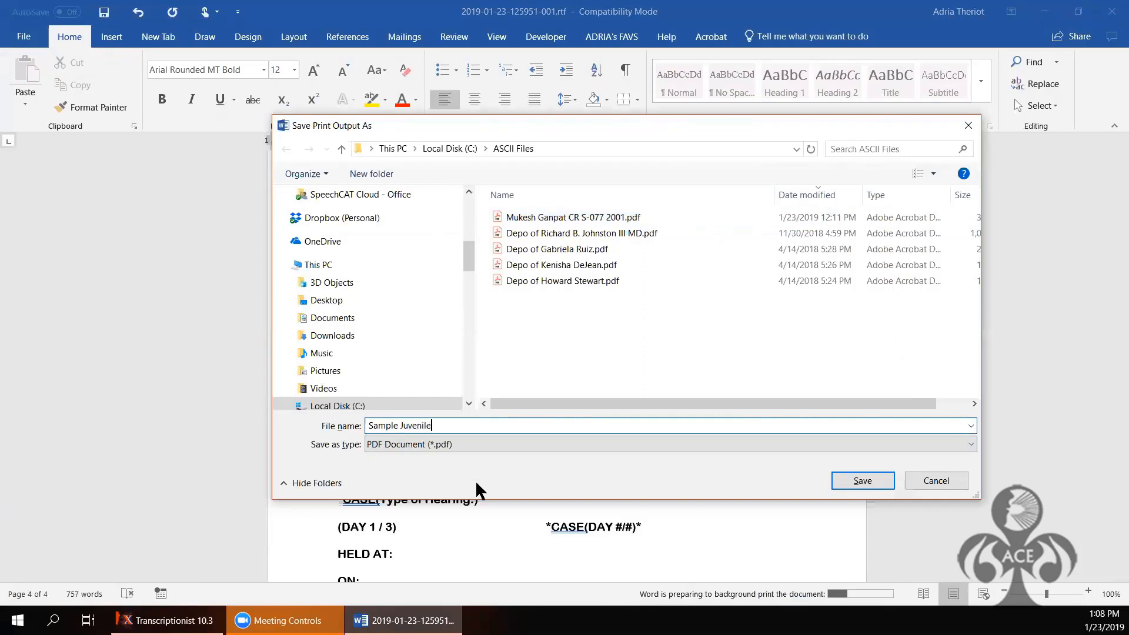
click(849, 475)
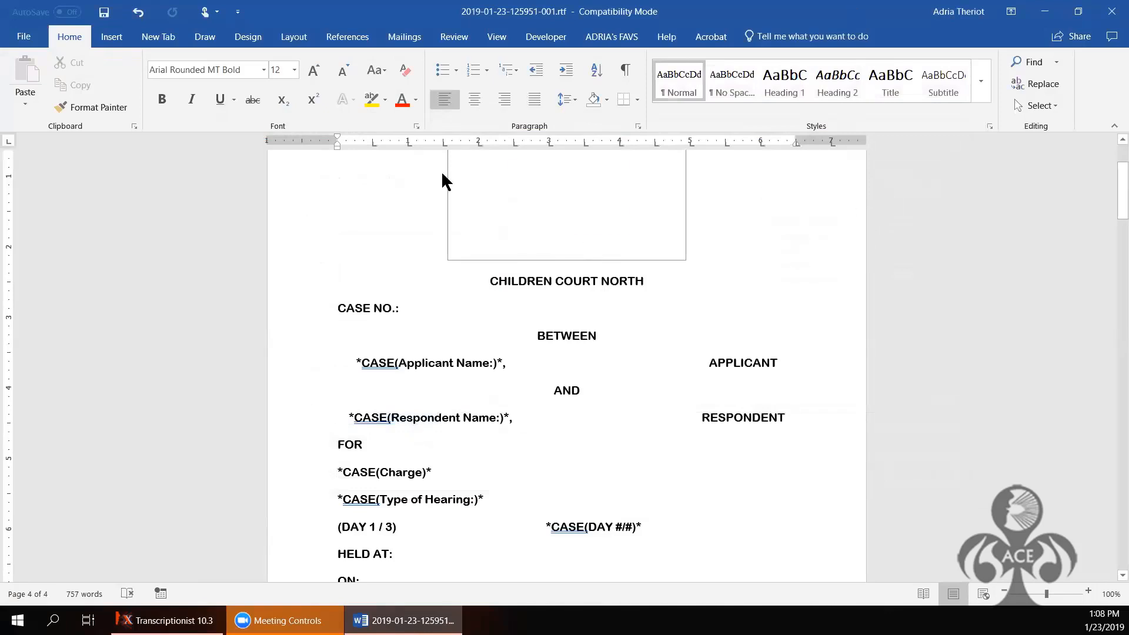
Step: Save the Word transcript document from the File menu
click(24, 37)
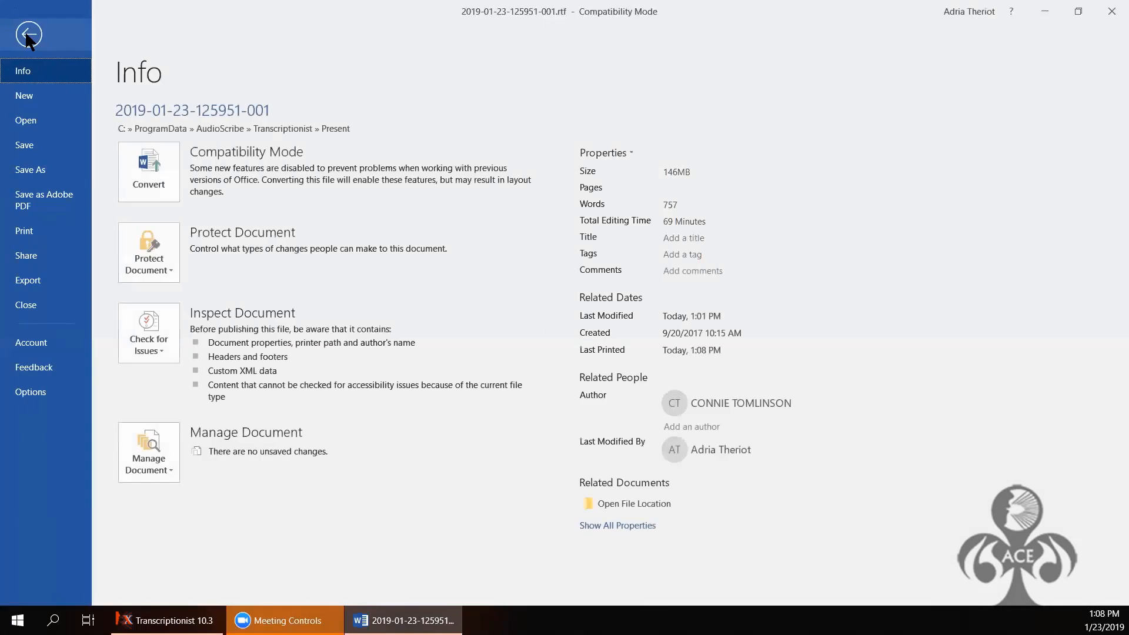
click(22, 144)
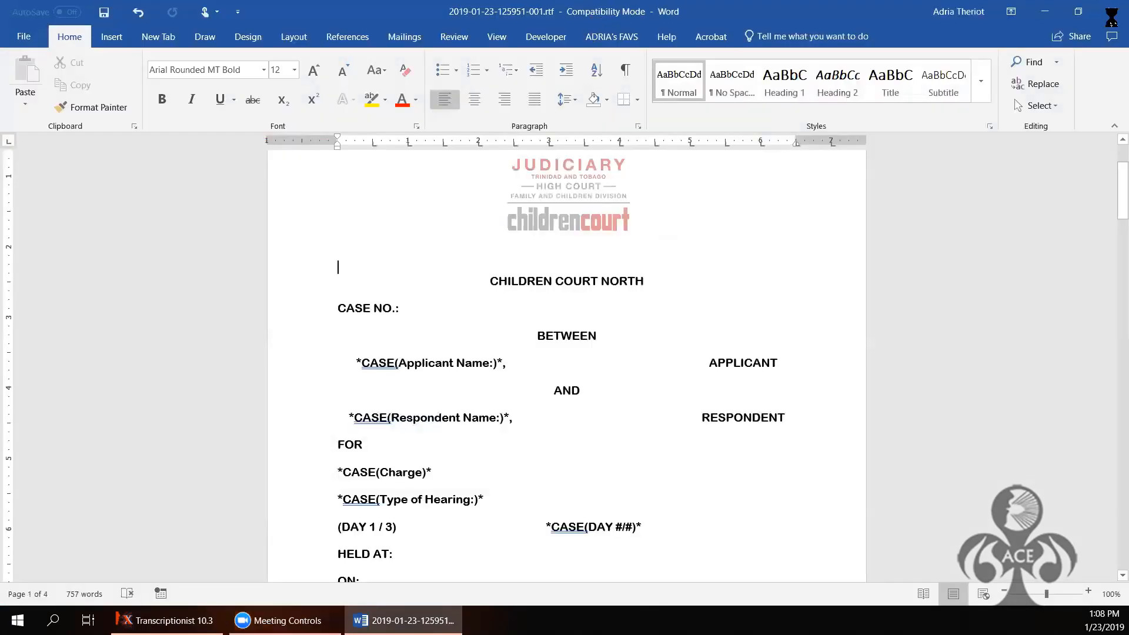